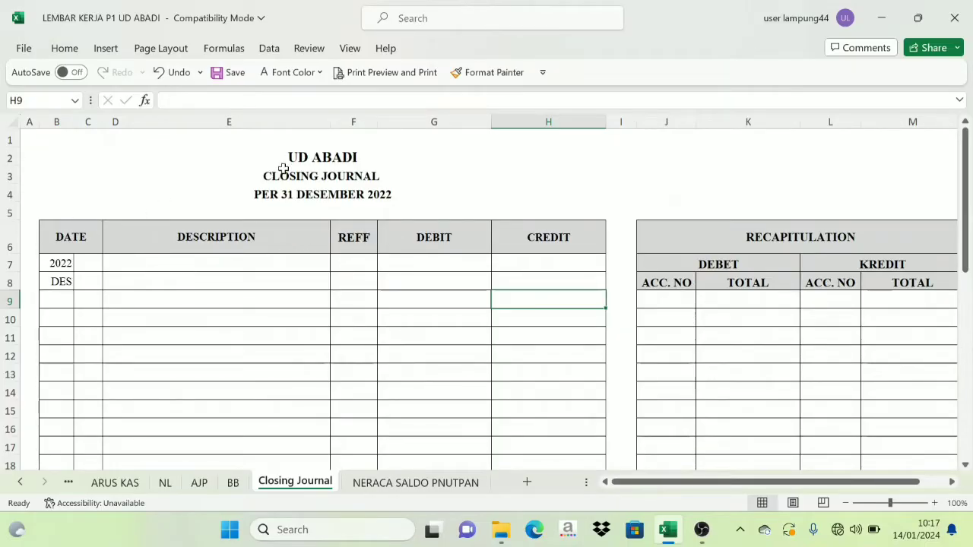
# Look over the empty Closing Journal sheet and the post-closing trial balance on the NERACA SALDO PNUTPAN sheet
pyautogui.scroll(-1, 322, 198)
pyautogui.scroll(1, 320, 199)
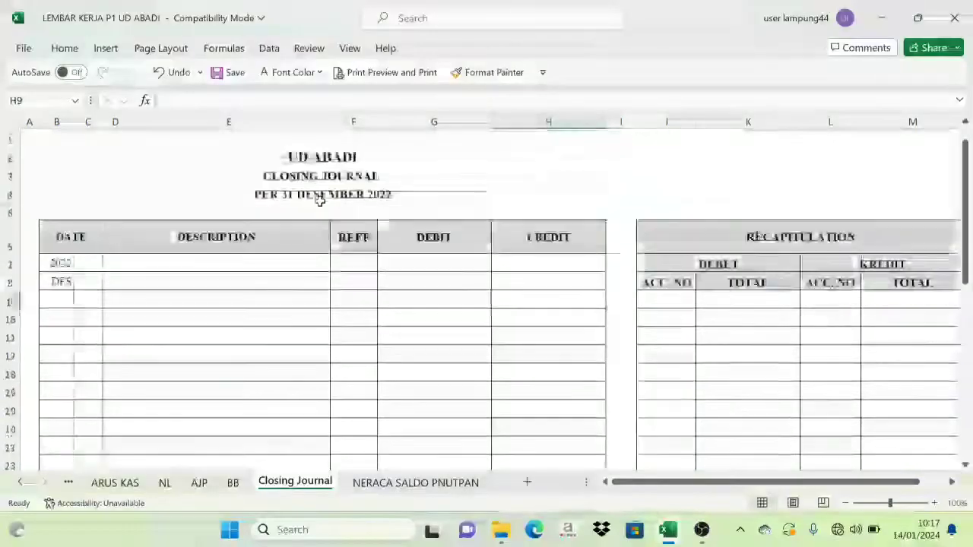
pyautogui.click(428, 482)
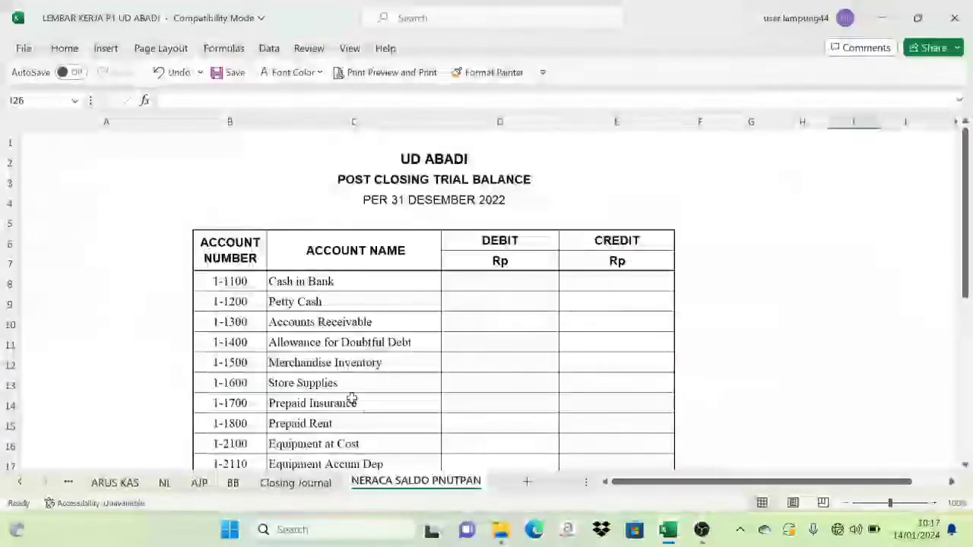
pyautogui.click(292, 487)
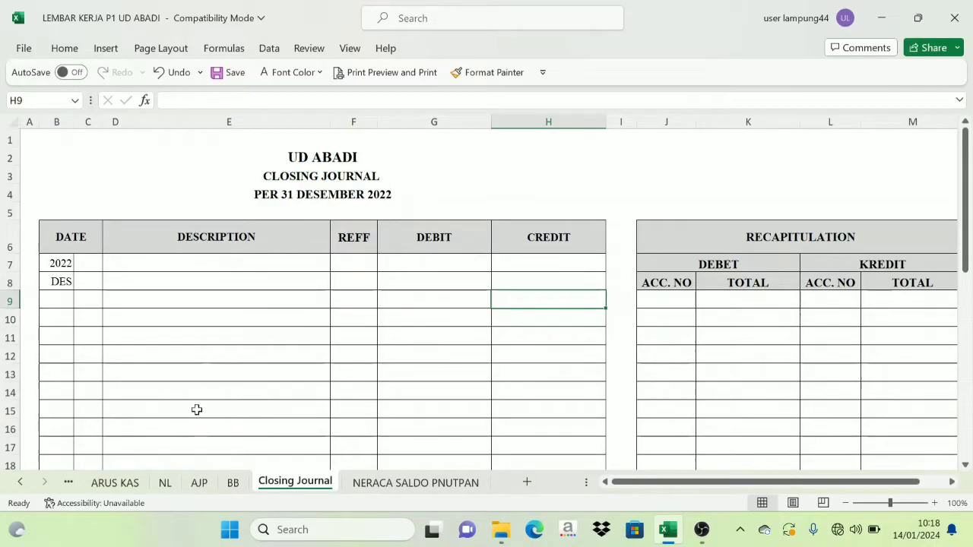
# Reset the font colour of the entire NL sheet to Automatic
pyautogui.click(165, 483)
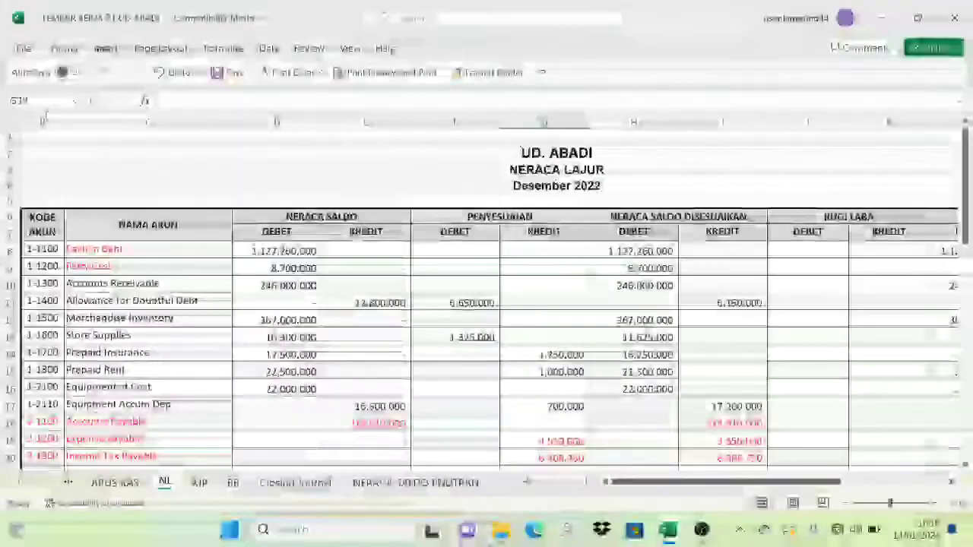
pyautogui.click(14, 121)
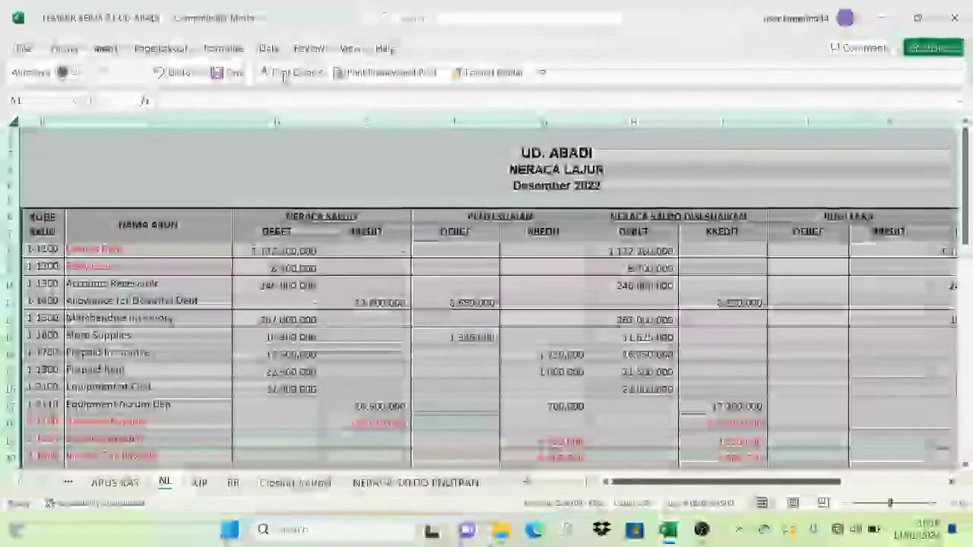
pyautogui.click(287, 74)
pyautogui.click(286, 95)
pyautogui.click(293, 371)
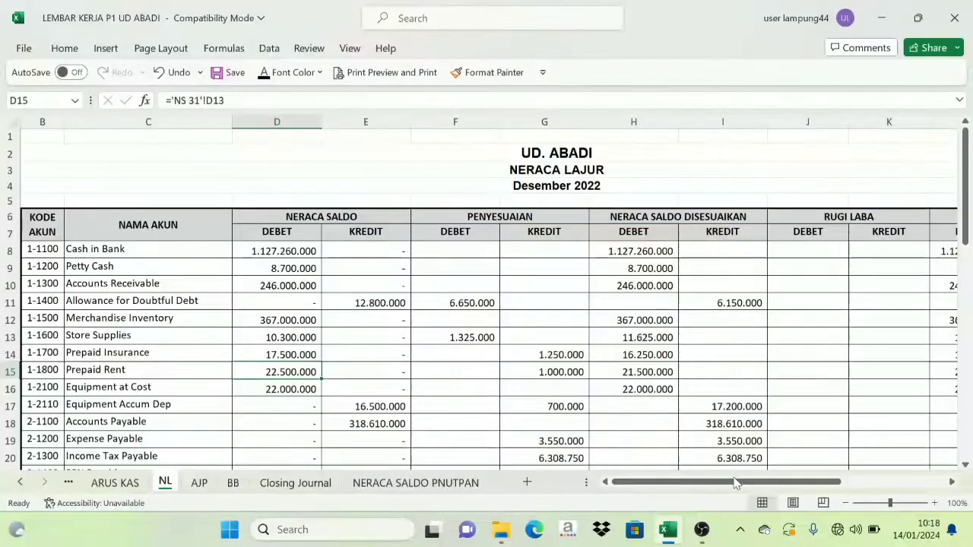
# Colour the account codes and names from Sales to Income Tax Expense (B28:C46) red on the NL sheet
pyautogui.moveTo(734, 483); pyautogui.dragTo(788, 484)
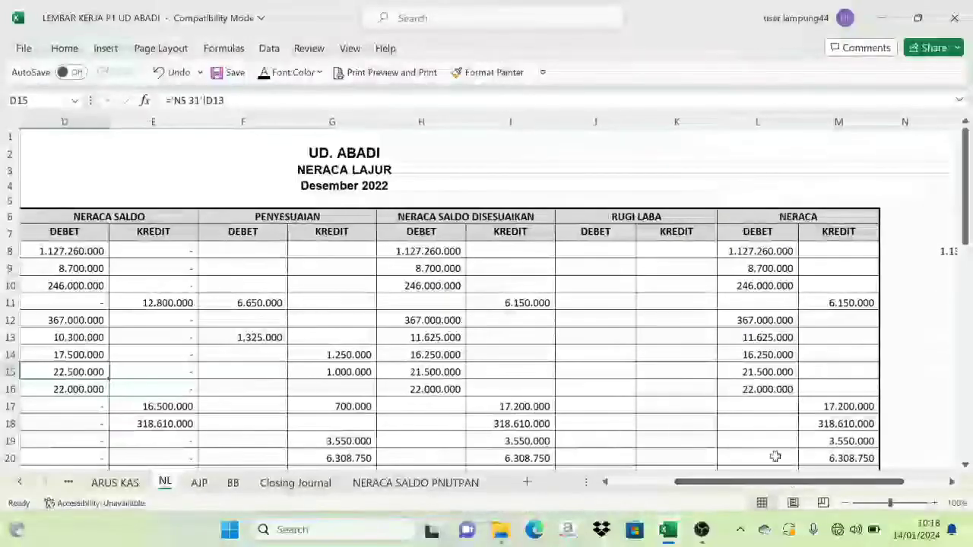
pyautogui.click(632, 216)
pyautogui.scroll(-9, 643, 238)
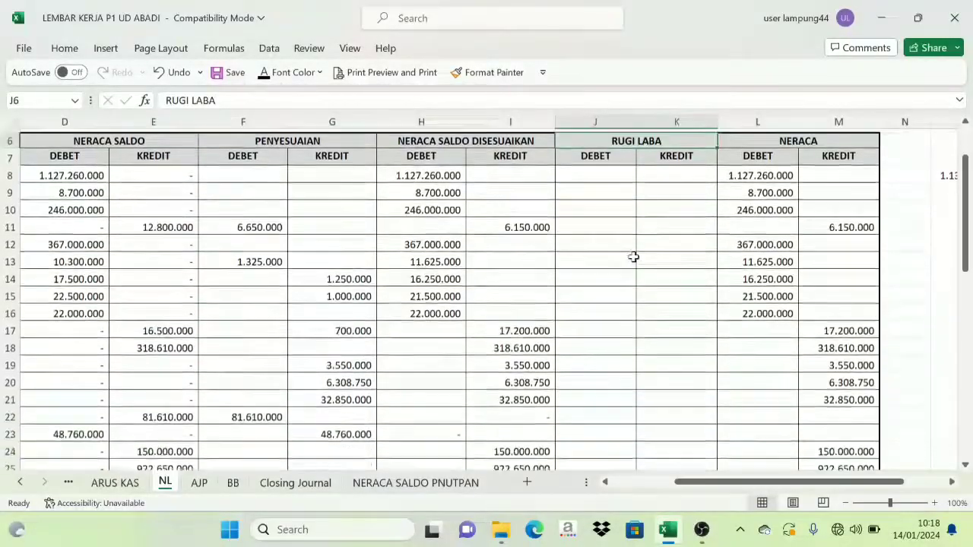
pyautogui.scroll(3, 627, 296)
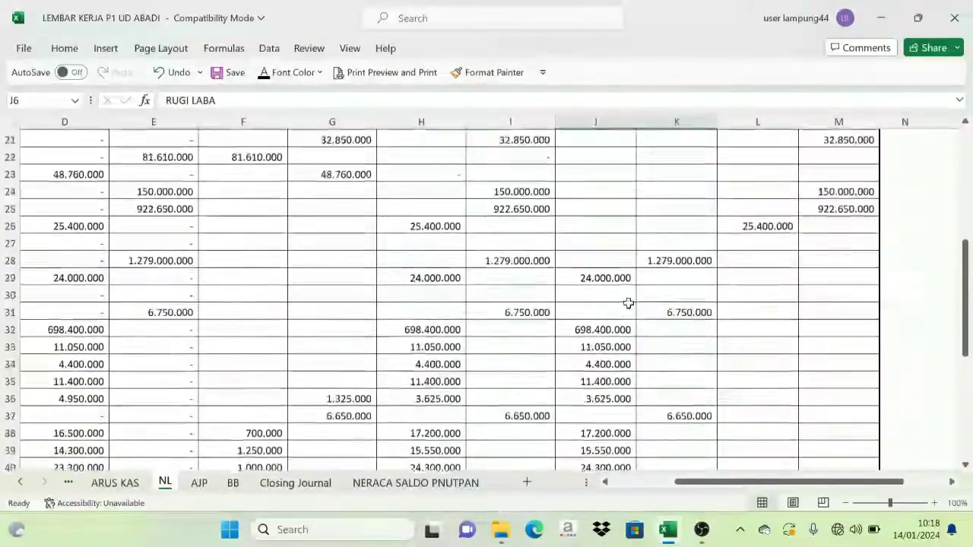
pyautogui.scroll(-1, 634, 308)
pyautogui.moveTo(798, 482); pyautogui.dragTo(744, 498)
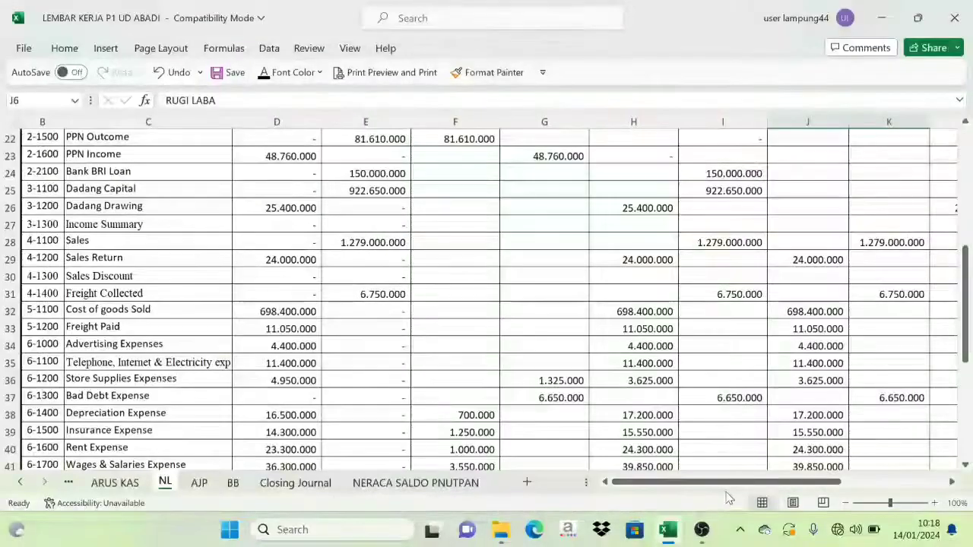
pyautogui.moveTo(42, 240); pyautogui.dragTo(137, 413)
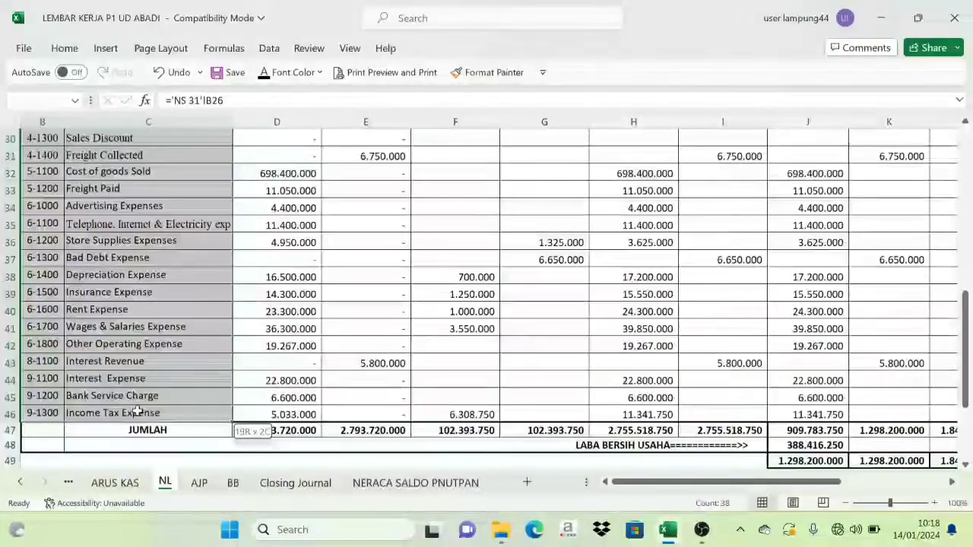
pyautogui.click(293, 72)
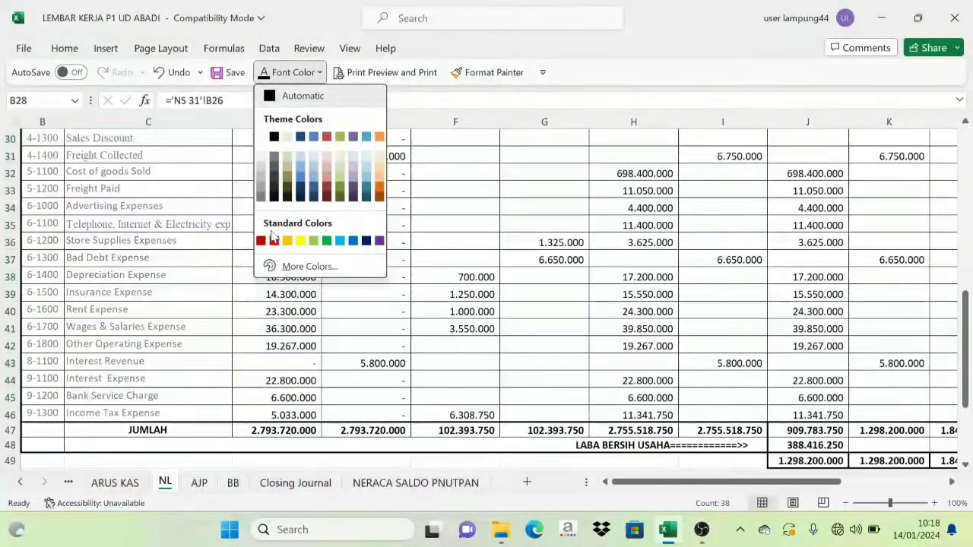
pyautogui.click(279, 243)
# Colour the RUGI LABA debit and credit amounts from the Sales row through the net income row (J28:K48) red
pyautogui.scroll(10, 649, 240)
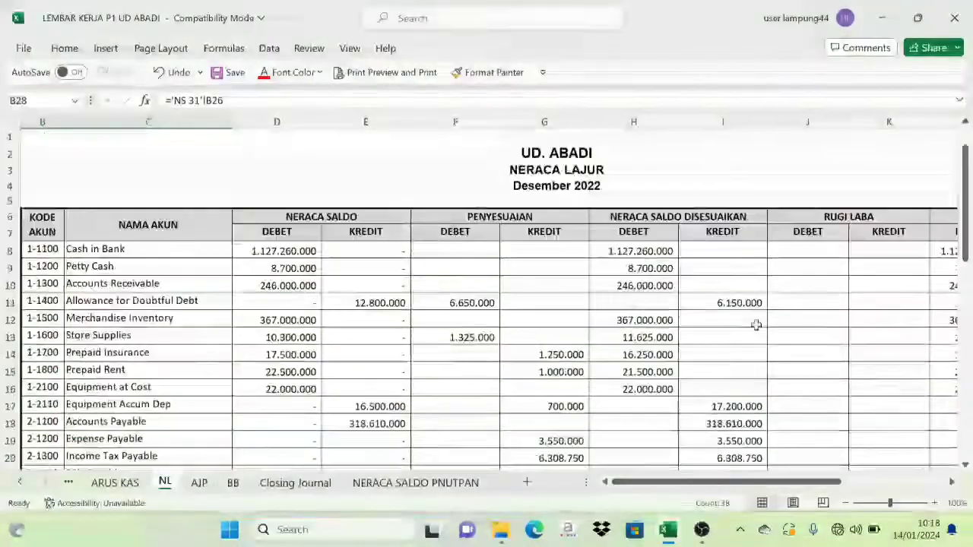
pyautogui.click(874, 215)
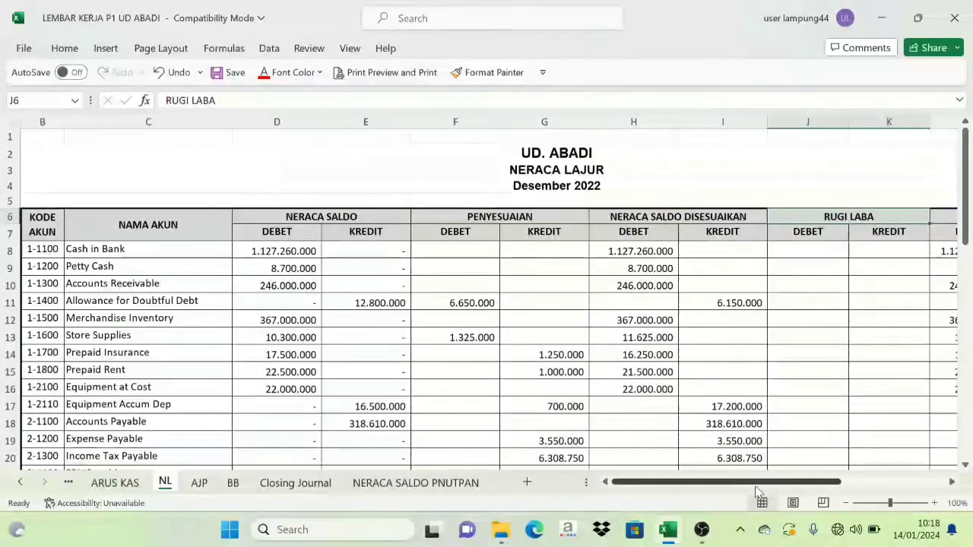
pyautogui.moveTo(766, 483); pyautogui.dragTo(848, 484)
pyautogui.scroll(-6, 745, 443)
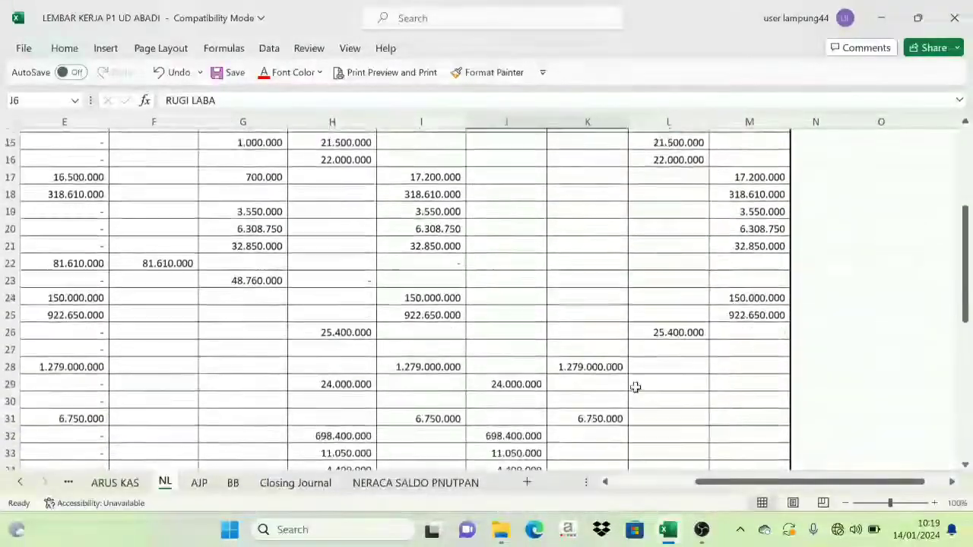
pyautogui.scroll(-2, 570, 365)
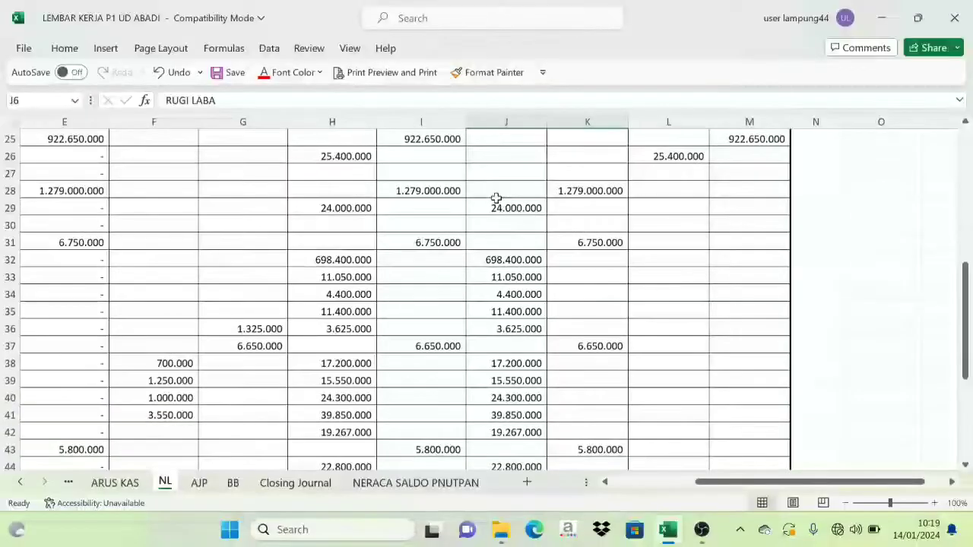
pyautogui.scroll(-1, 509, 206)
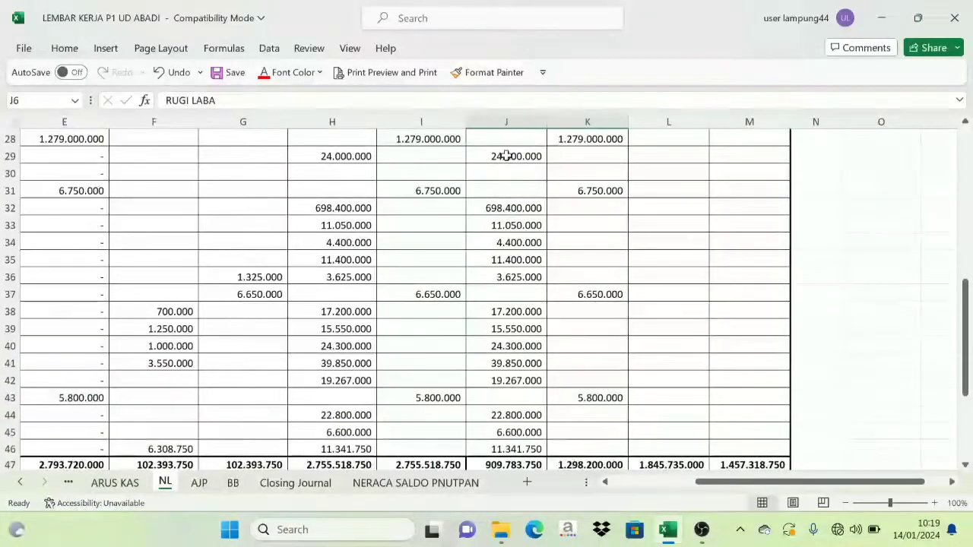
pyautogui.click(504, 140)
pyautogui.moveTo(504, 142); pyautogui.dragTo(582, 443)
pyautogui.click(264, 73)
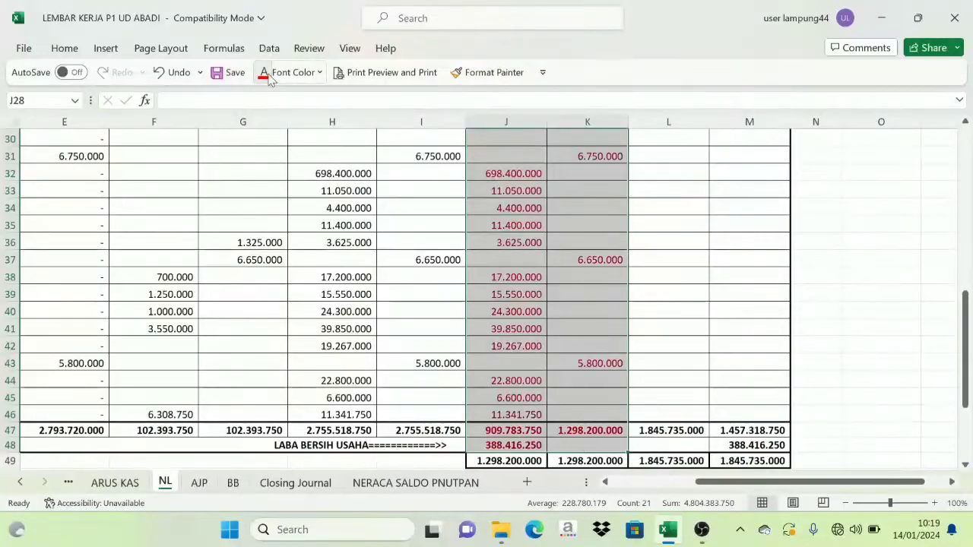
# Review the red RUGI LABA amounts from the Sales row down to the totals
pyautogui.scroll(4, 542, 282)
pyautogui.scroll(-1, 549, 276)
pyautogui.click(508, 242)
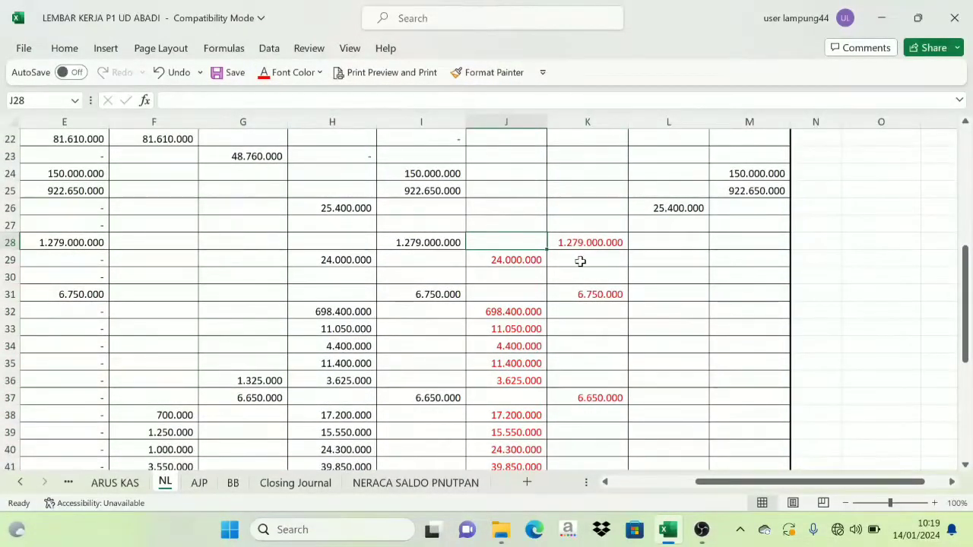
pyautogui.scroll(-1, 556, 257)
pyautogui.scroll(-4, 555, 257)
pyautogui.scroll(4, 556, 258)
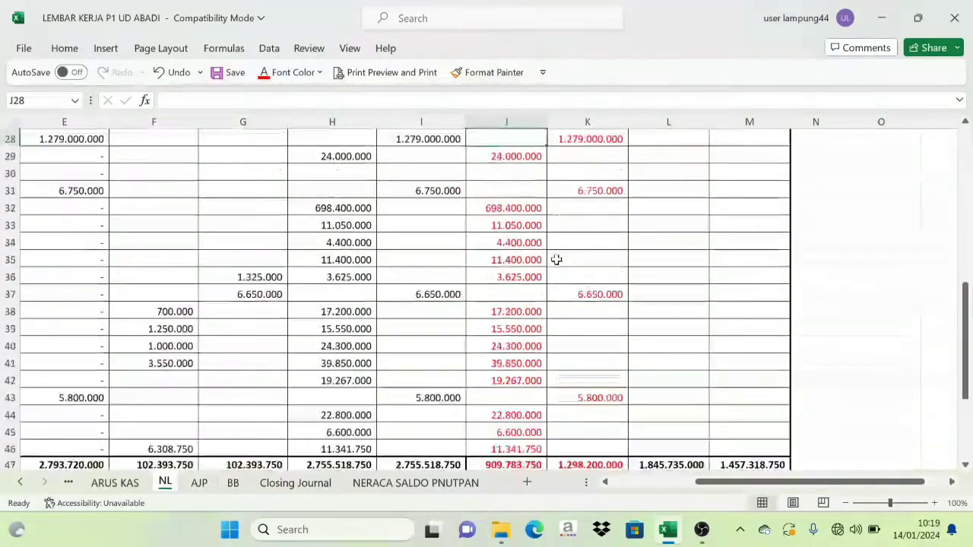
pyautogui.scroll(3, 556, 316)
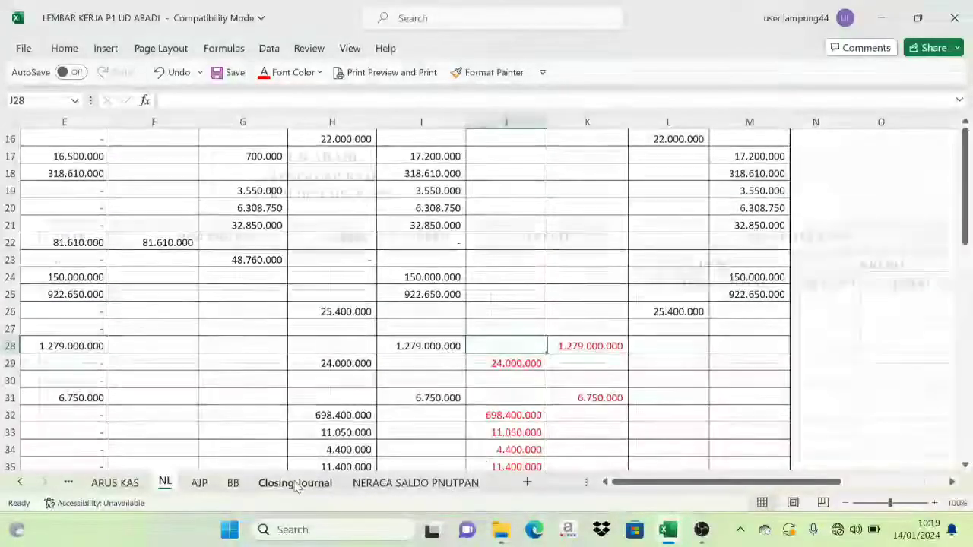
# Check the Closing Journal sheet, and examine the DEBET and KREDIT columns under RUGI LABA on the NL sheet
pyautogui.click(295, 482)
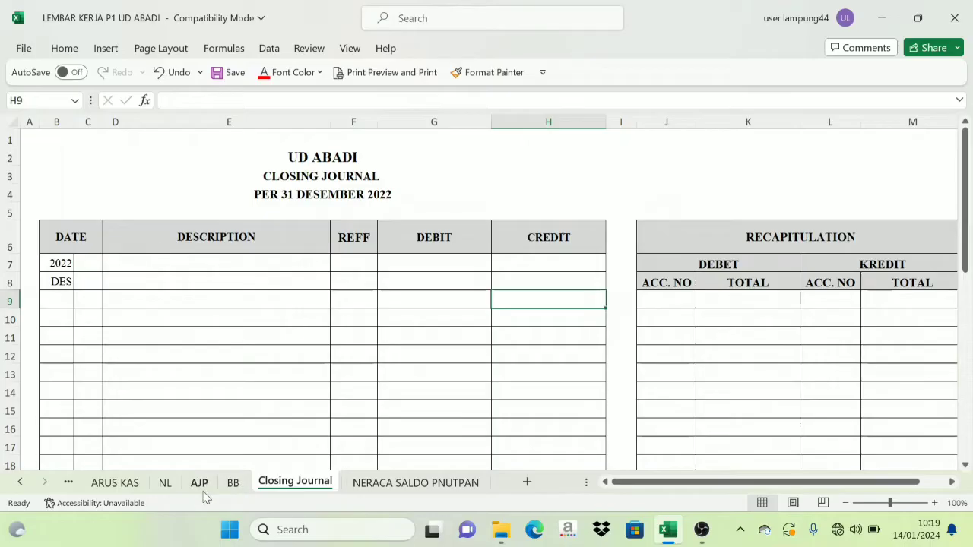
pyautogui.click(165, 483)
pyautogui.scroll(5, 548, 346)
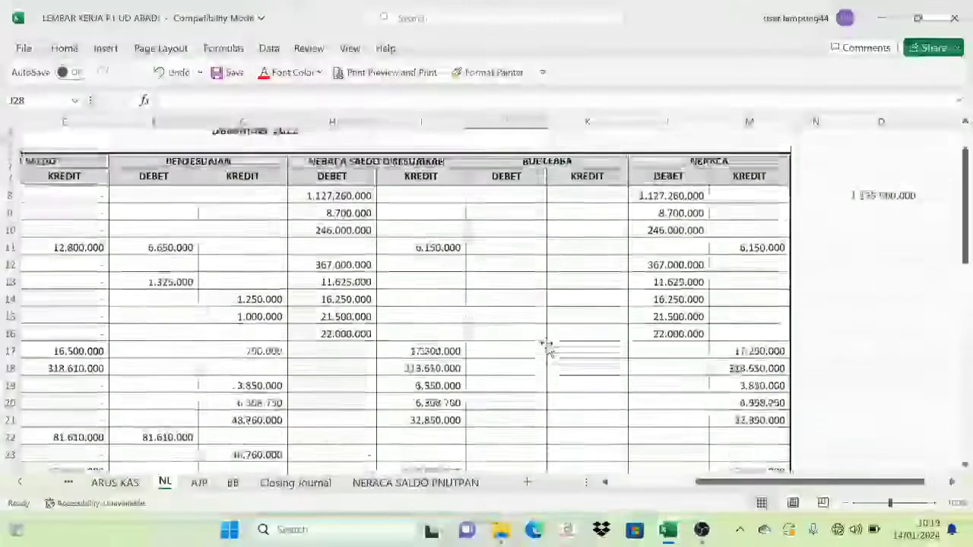
pyautogui.click(517, 227)
pyautogui.click(519, 234)
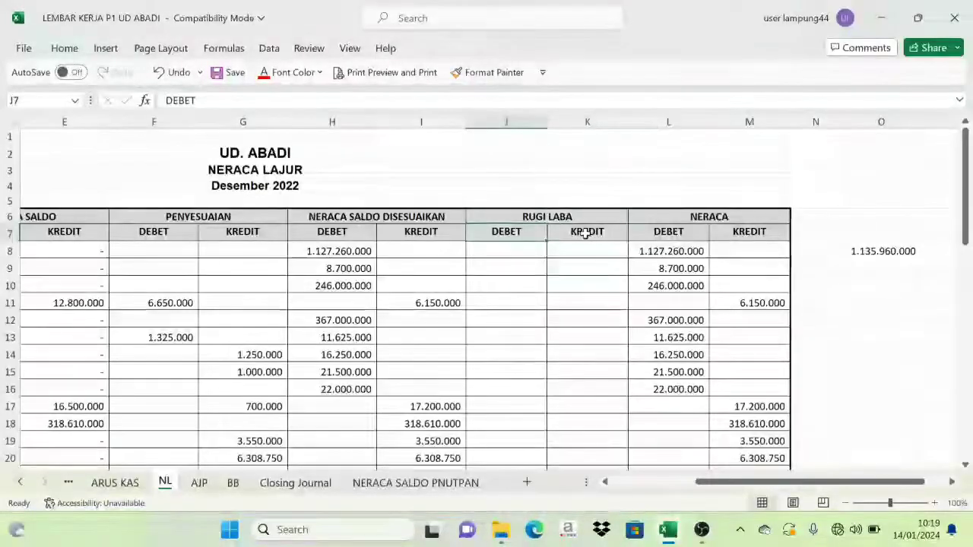
pyautogui.click(582, 233)
pyautogui.scroll(-5, 524, 334)
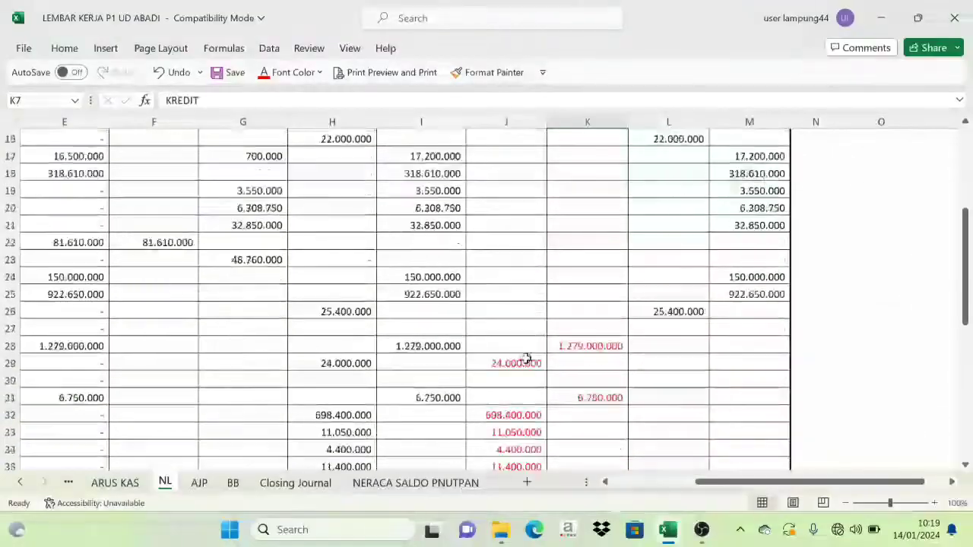
pyautogui.scroll(-3, 615, 460)
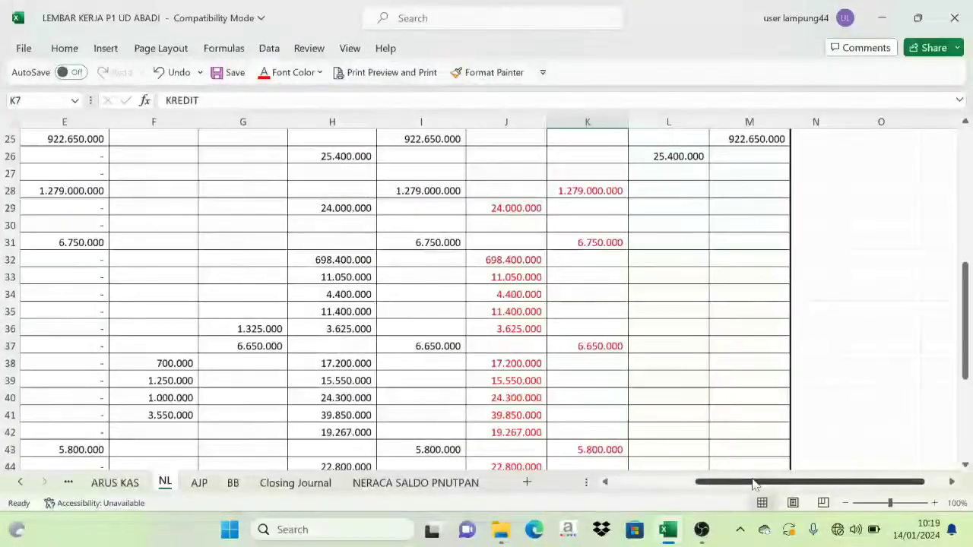
pyautogui.moveTo(752, 484); pyautogui.dragTo(691, 487)
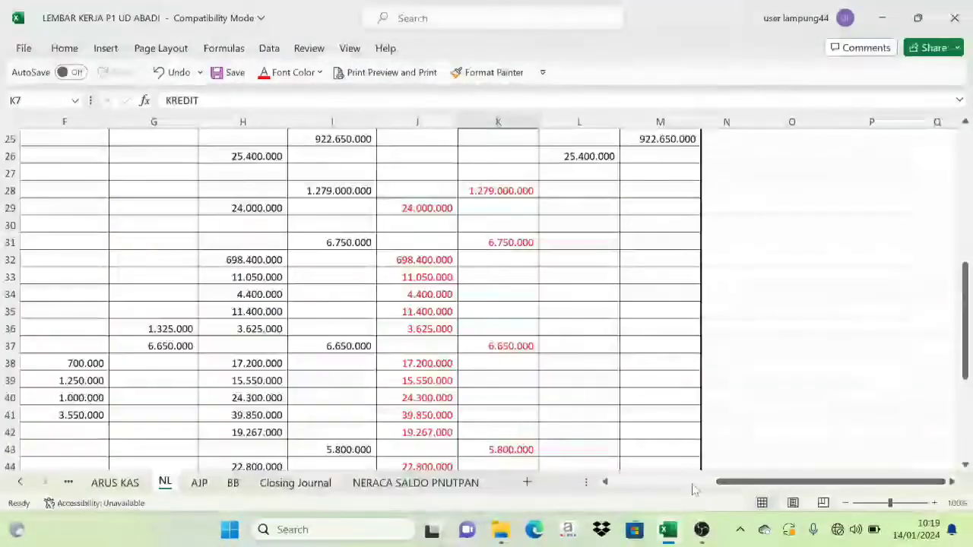
# Examine the RUGI LABA column headings and the credit amounts from Sales to Interest Revenue in K28:K43
pyautogui.scroll(8, 422, 376)
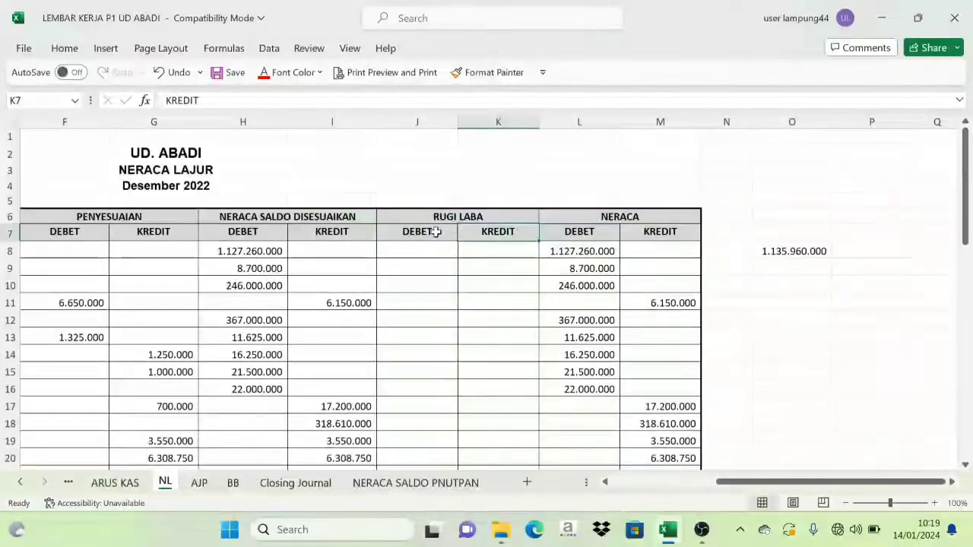
pyautogui.click(445, 232)
pyautogui.click(477, 235)
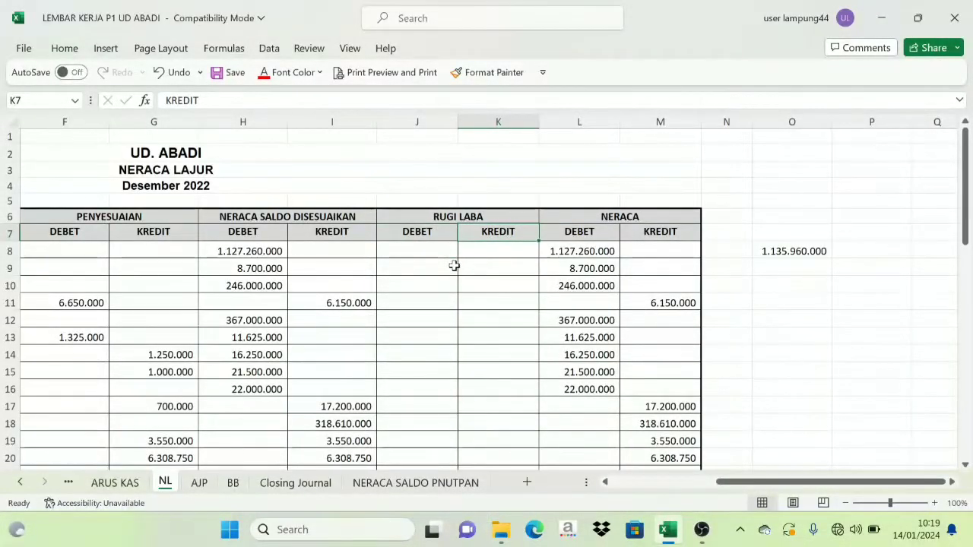
pyautogui.click(453, 218)
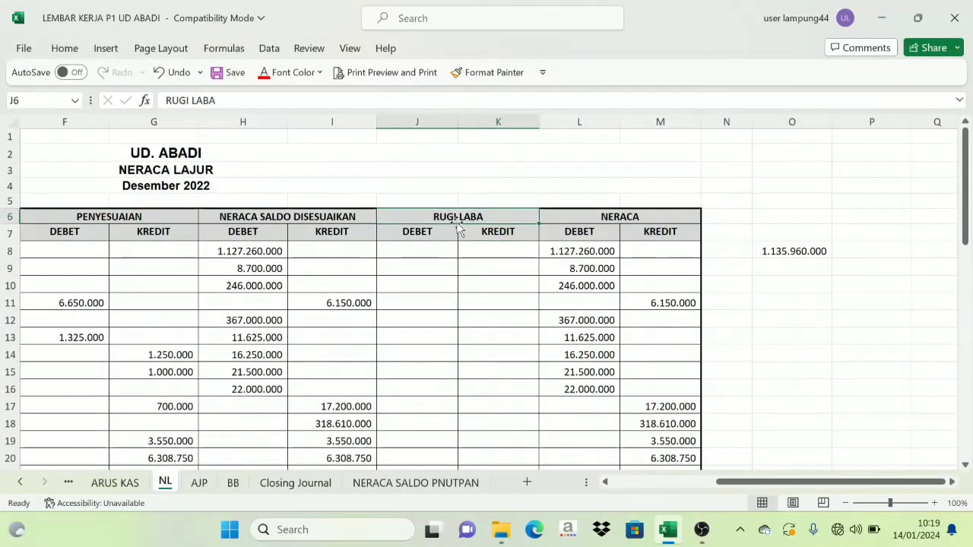
pyautogui.scroll(-5, 460, 243)
pyautogui.scroll(-4, 467, 300)
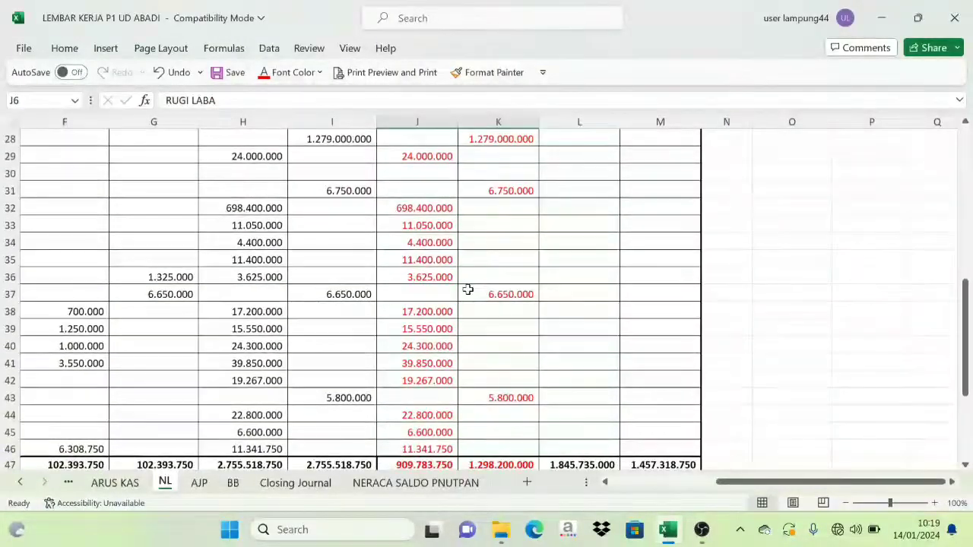
pyautogui.scroll(1, 468, 289)
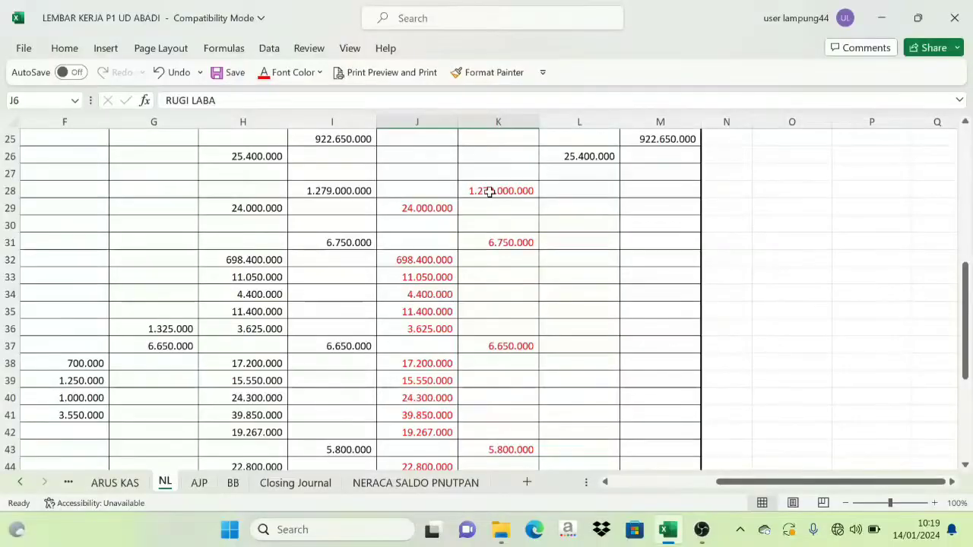
pyautogui.moveTo(488, 191); pyautogui.dragTo(494, 442)
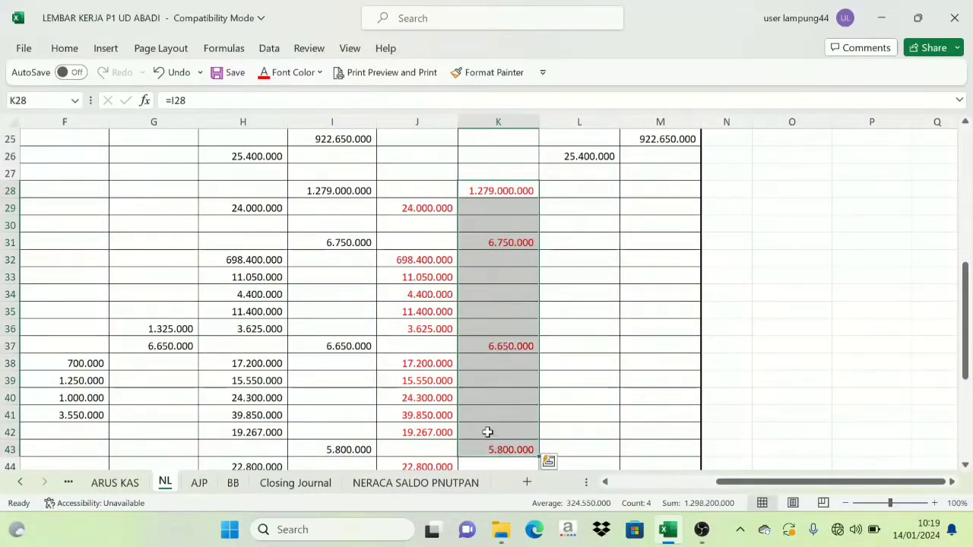
pyautogui.scroll(-2, 486, 432)
pyautogui.scroll(1, 487, 399)
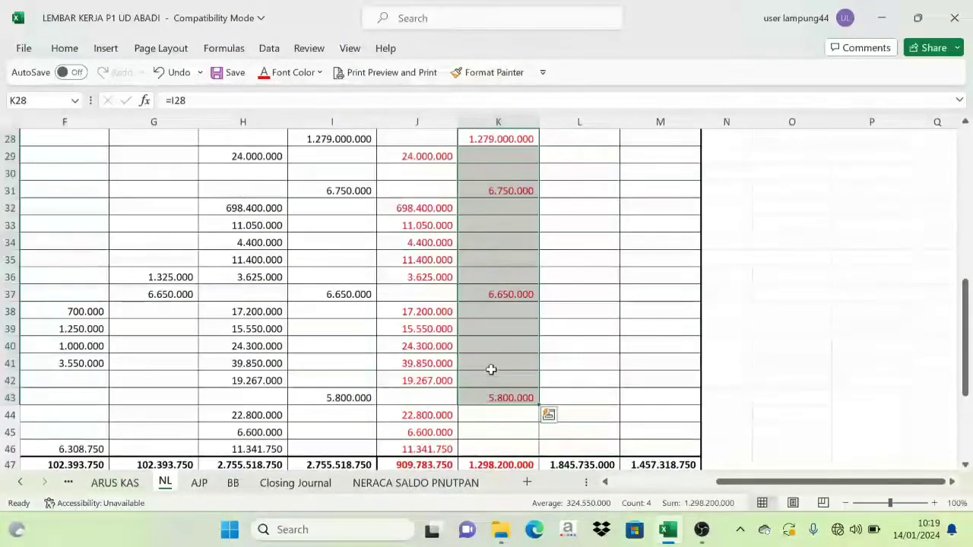
pyautogui.click(500, 208)
pyautogui.click(500, 296)
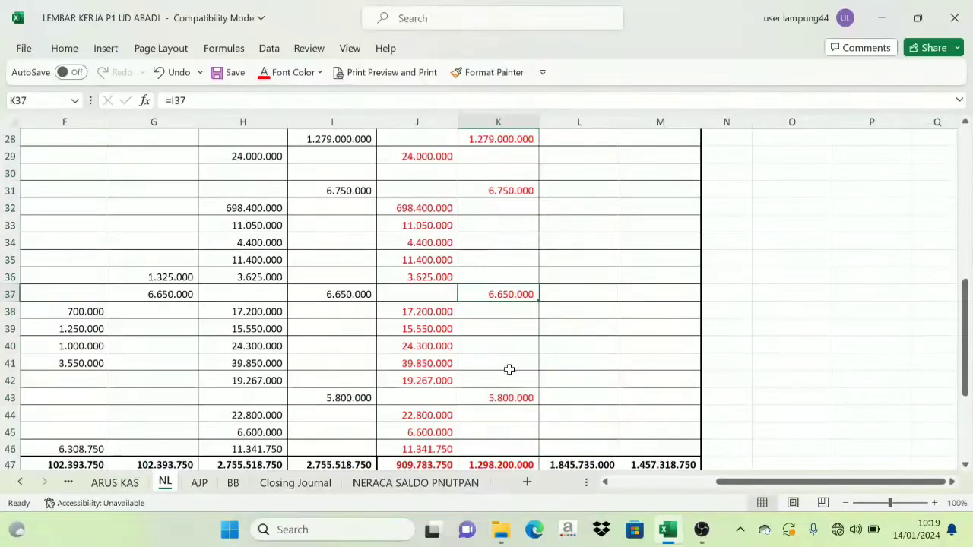
# Examine the names of the accounts with RUGI LABA credit amounts on the NL sheet, and check the Closing Journal sheet
pyautogui.click(505, 400)
pyautogui.scroll(2, 490, 350)
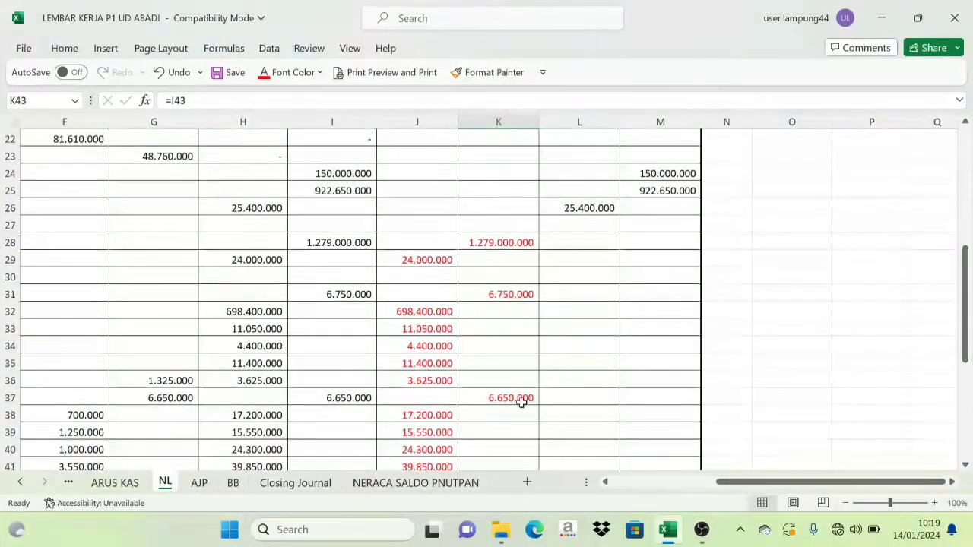
pyautogui.moveTo(763, 481); pyautogui.dragTo(621, 497)
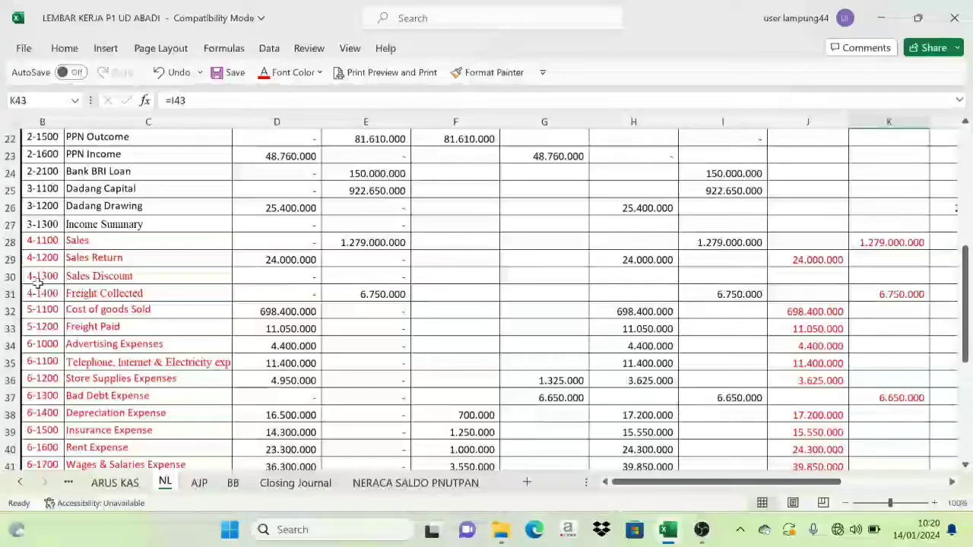
pyautogui.click(88, 242)
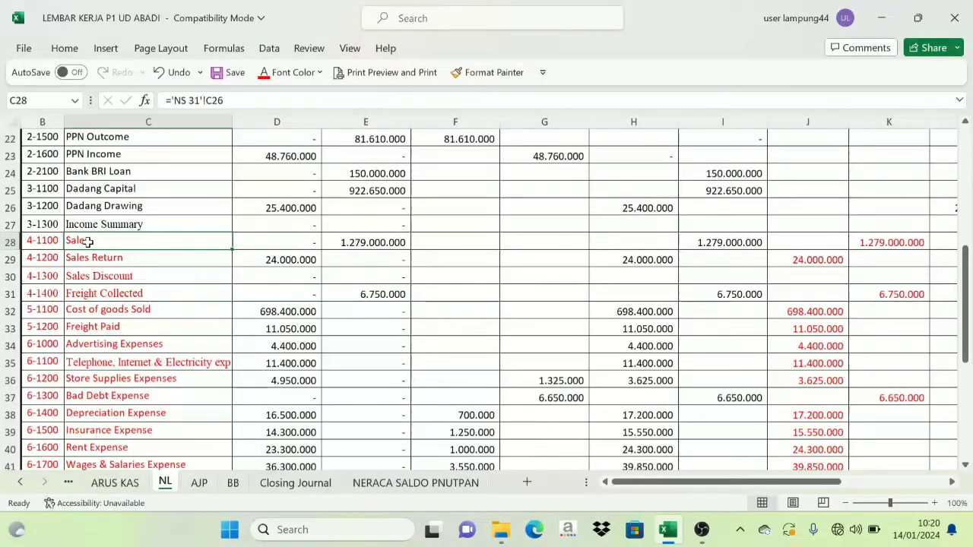
pyautogui.click(92, 298)
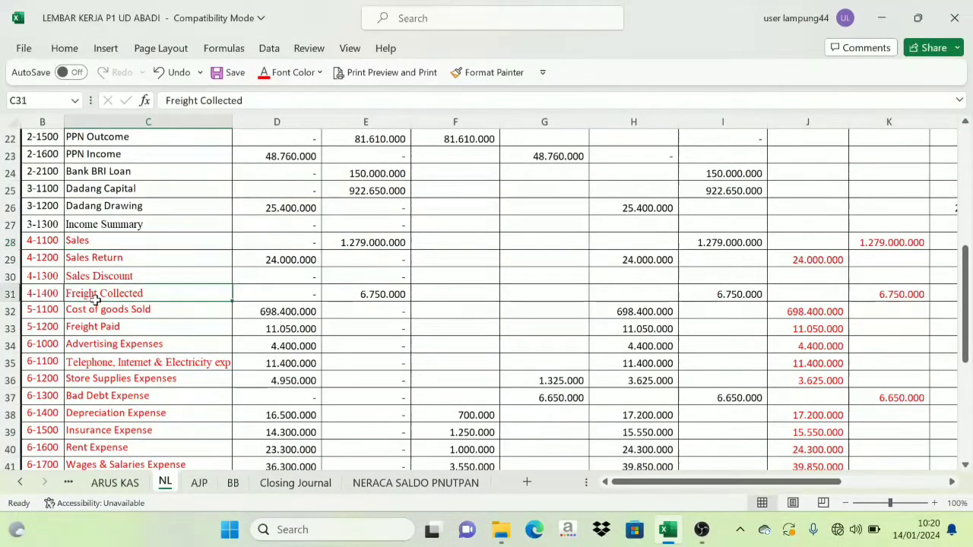
pyautogui.click(111, 398)
pyautogui.scroll(-3, 111, 395)
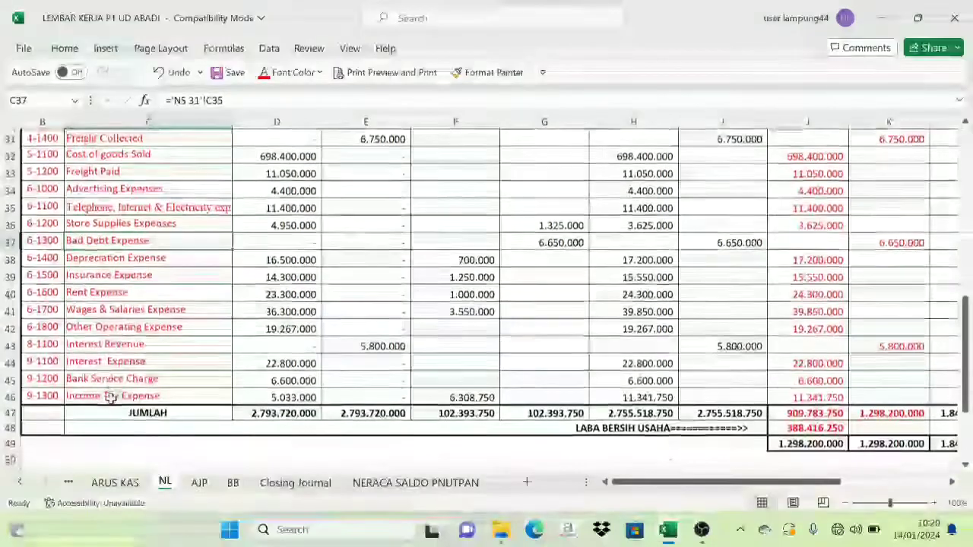
pyautogui.press('Down')
pyautogui.press('Down')
pyautogui.press('Down')
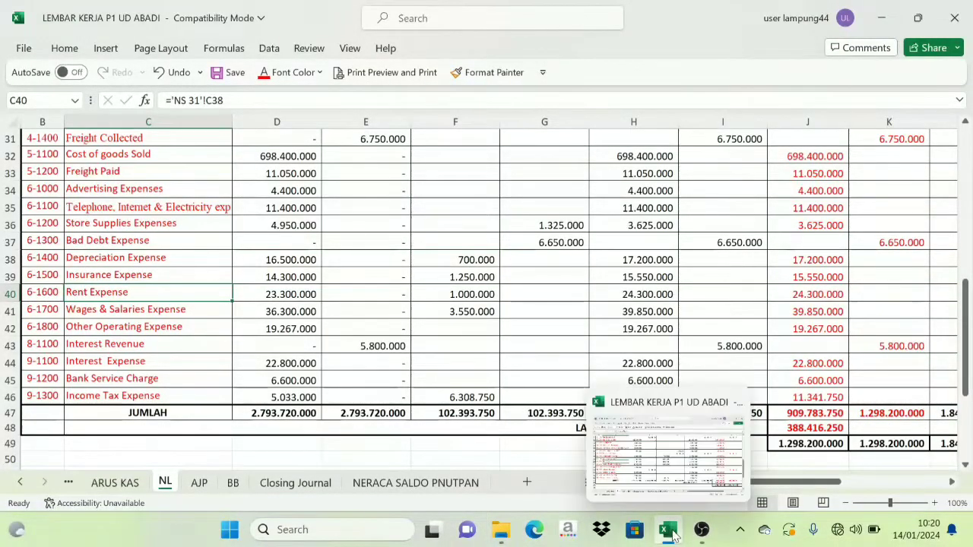
pyautogui.click(296, 483)
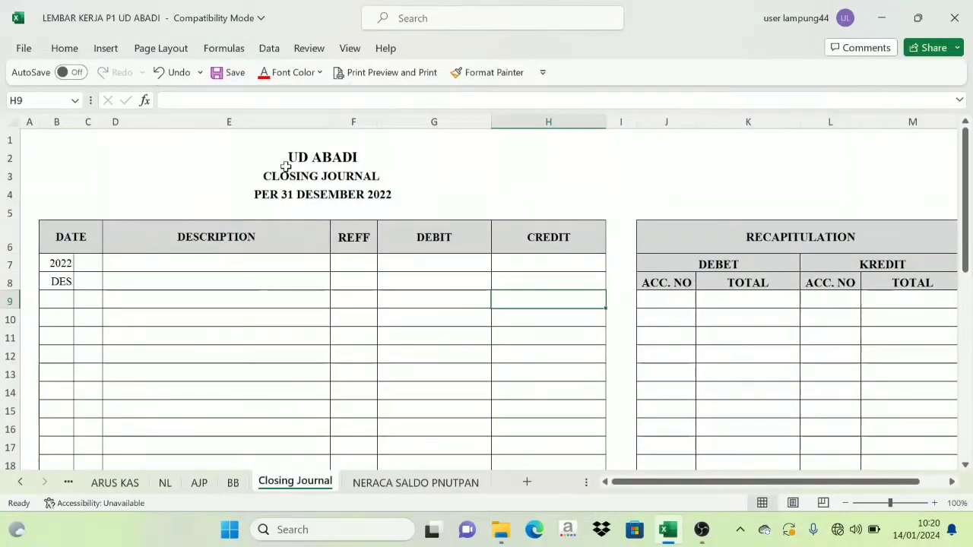
pyautogui.click(165, 483)
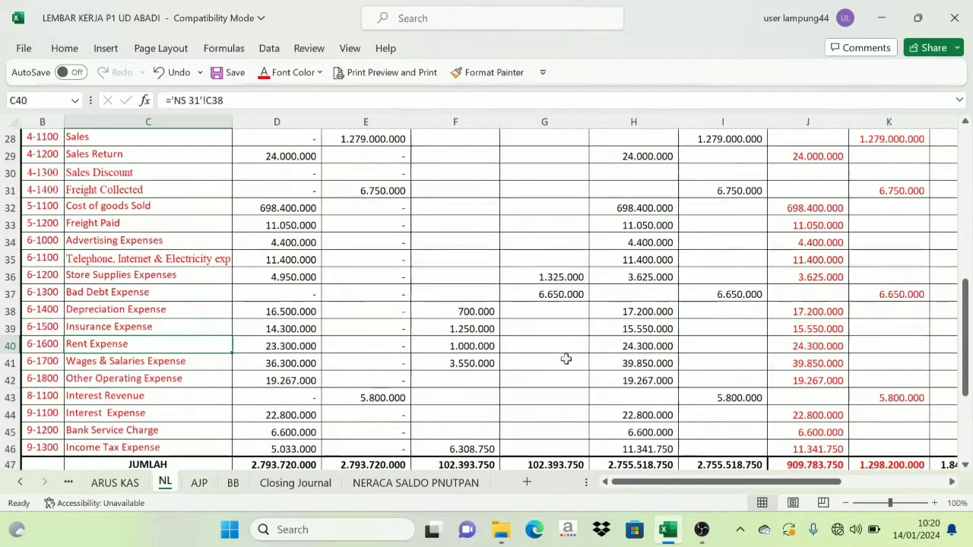
pyautogui.scroll(5, 885, 294)
pyautogui.scroll(-5, 885, 294)
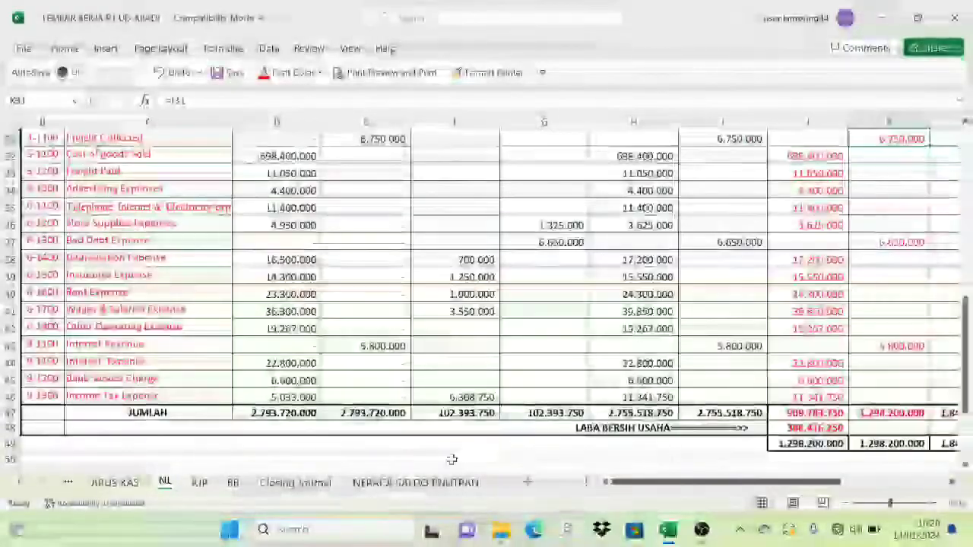
# Set the font colour of the day 31 in C7 of the Closing Journal sheet to black
pyautogui.click(295, 482)
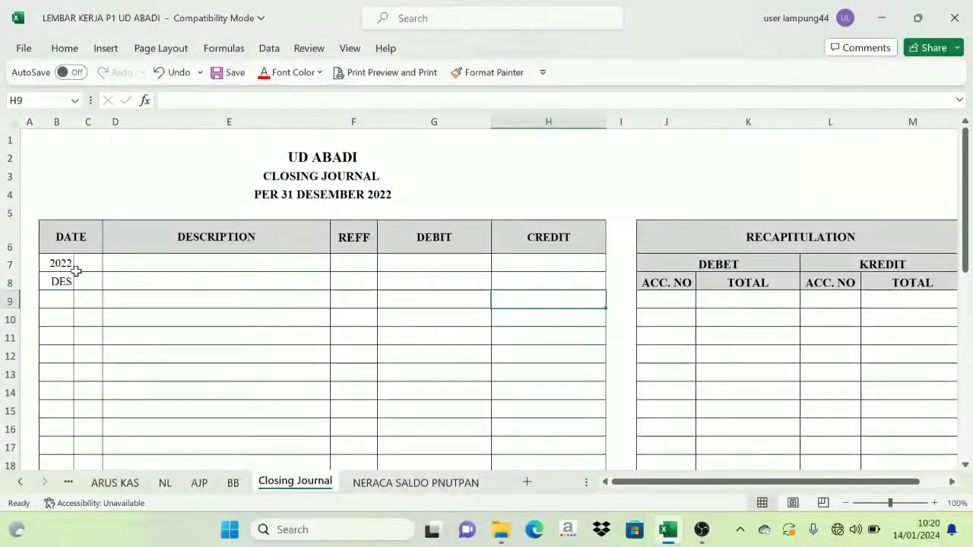
pyautogui.click(83, 259)
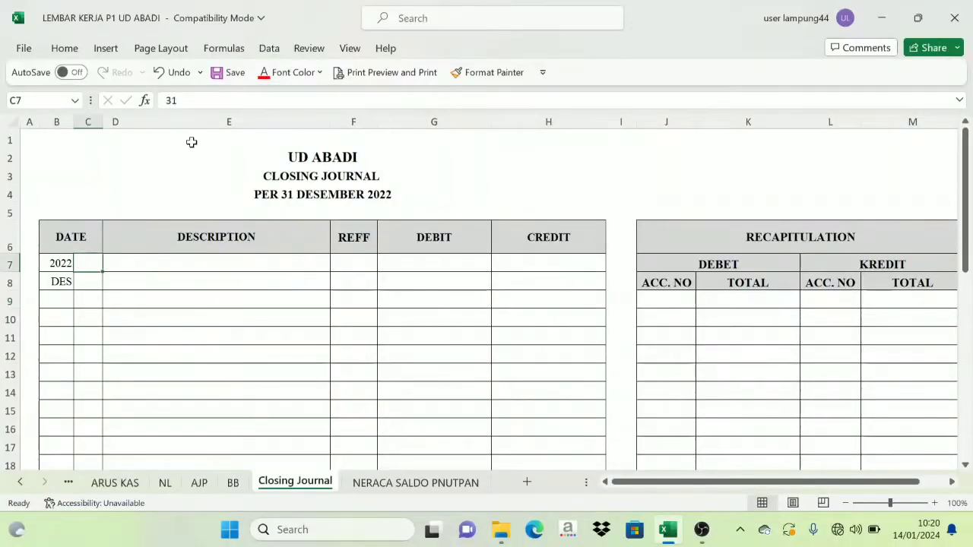
pyautogui.click(318, 74)
pyautogui.click(271, 97)
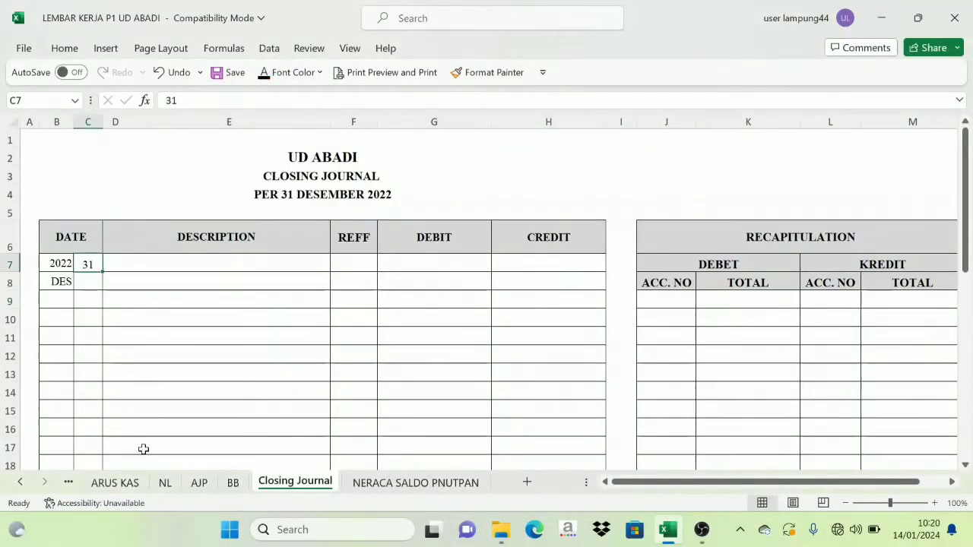
# Trace the Sales, Freight Collected, Bad Debt Expense and Interest Revenue rows across to their RUGI LABA credit amounts on the NL sheet
pyautogui.click(165, 483)
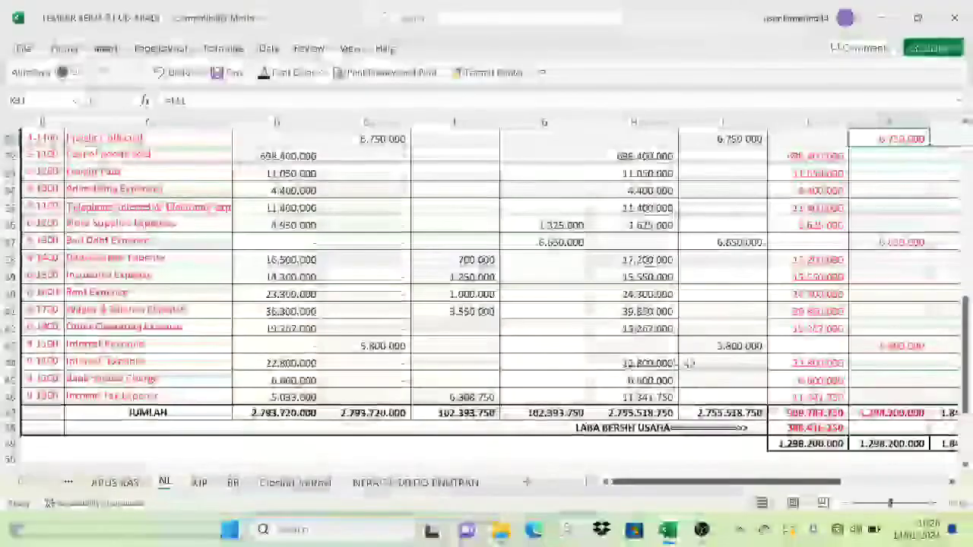
pyautogui.scroll(4, 747, 373)
pyautogui.scroll(10, 848, 342)
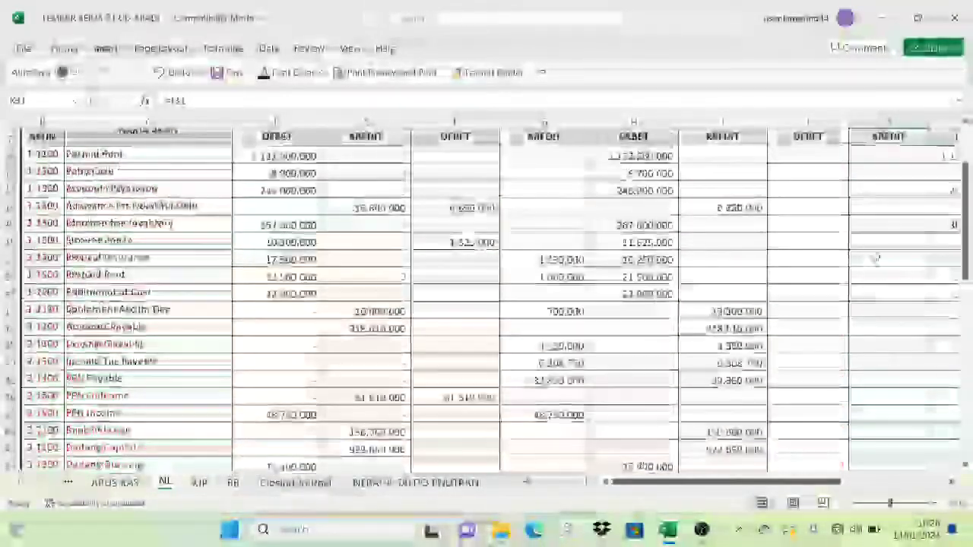
pyautogui.scroll(-3, 862, 293)
pyautogui.scroll(-3, 859, 281)
pyautogui.click(881, 192)
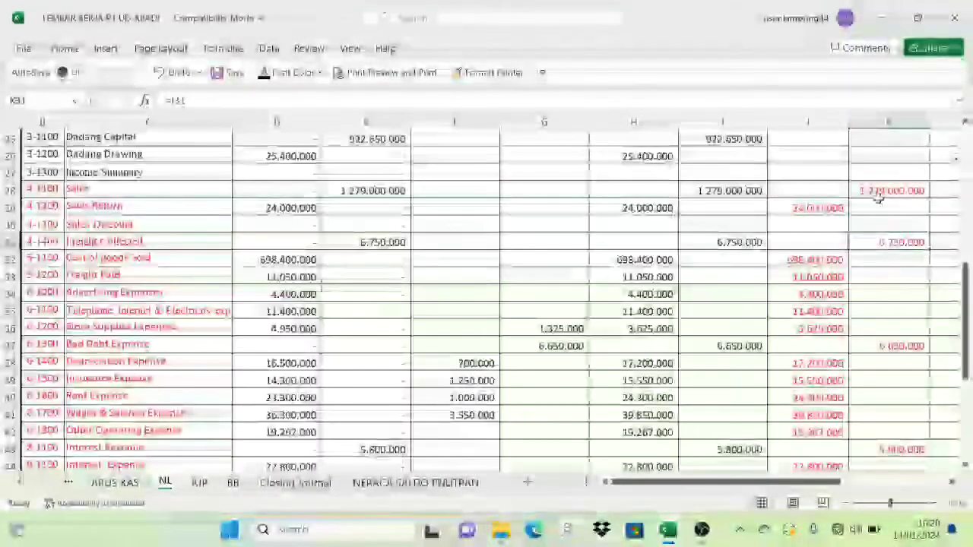
pyautogui.moveTo(87, 189)
pyautogui.mouseDown()
pyautogui.moveTo(858, 197)
pyautogui.moveTo(817, 211)
pyautogui.mouseUp()
pyautogui.moveTo(133, 242); pyautogui.dragTo(845, 242)
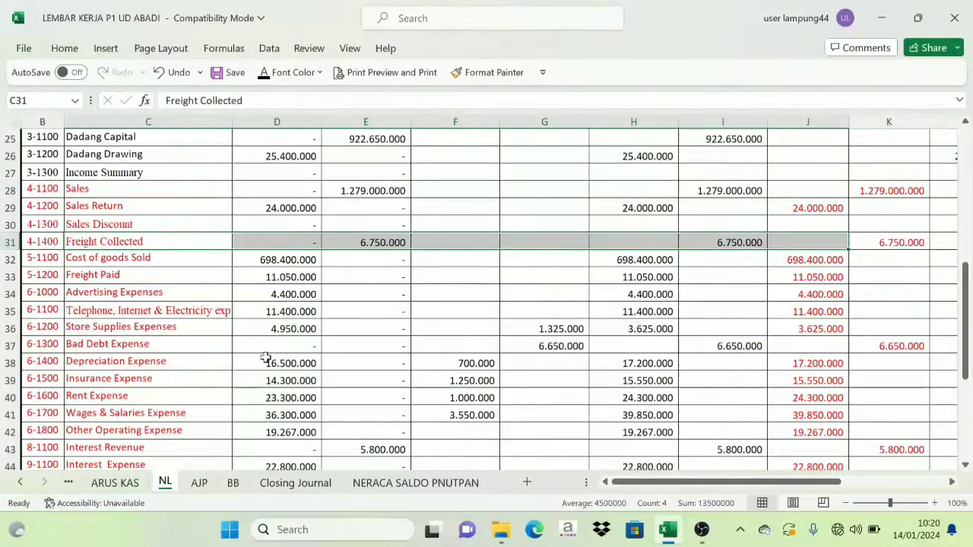
pyautogui.moveTo(72, 343); pyautogui.dragTo(725, 346)
pyautogui.scroll(-1, 597, 384)
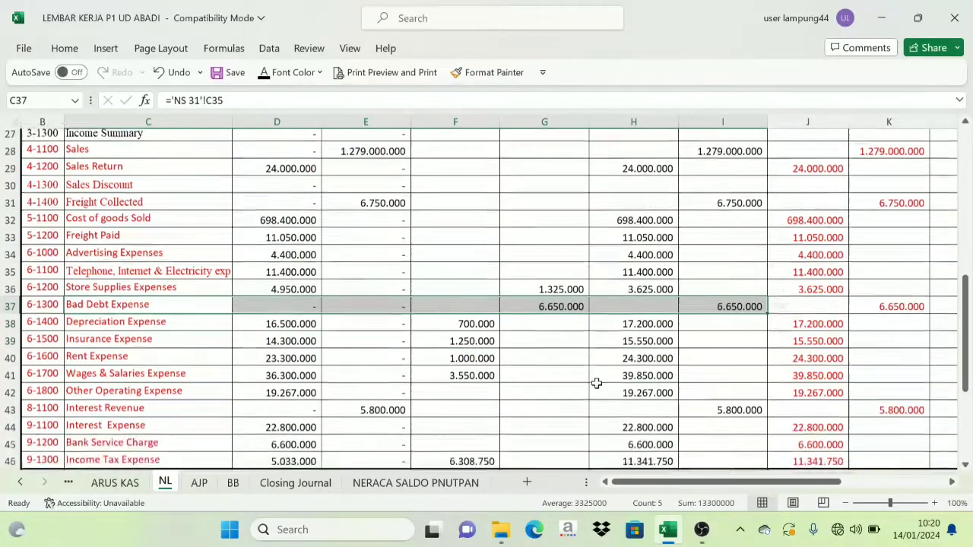
pyautogui.scroll(-2, 597, 384)
pyautogui.click(173, 345)
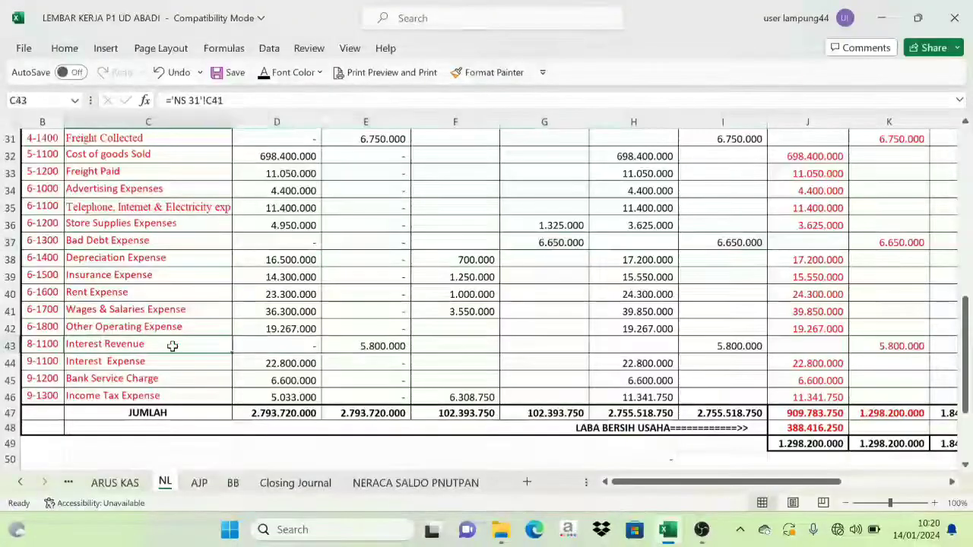
pyautogui.moveTo(173, 346); pyautogui.dragTo(896, 346)
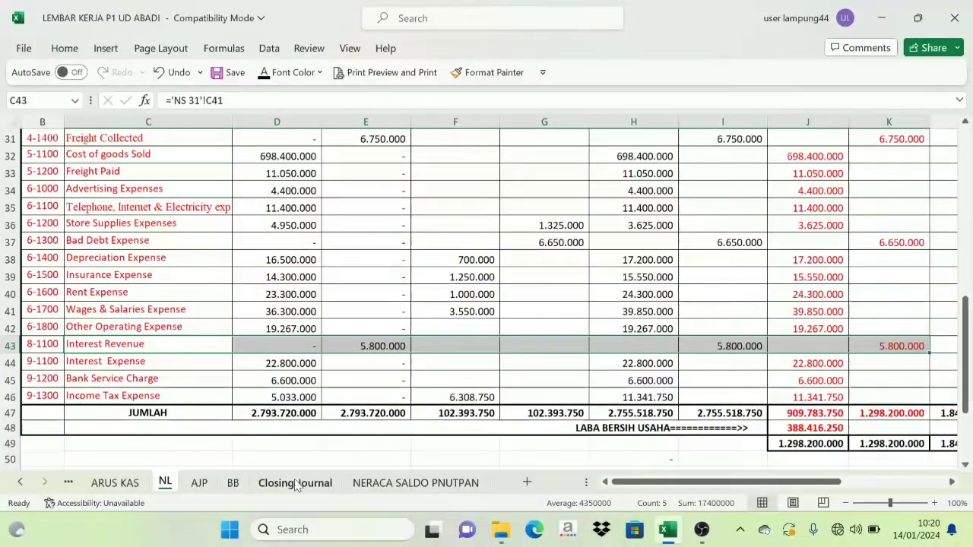
# Colour the four closing journal account names in D7:E10 and their REFF account codes in F7:F10 black
pyautogui.click(295, 483)
pyautogui.moveTo(123, 260); pyautogui.dragTo(139, 320)
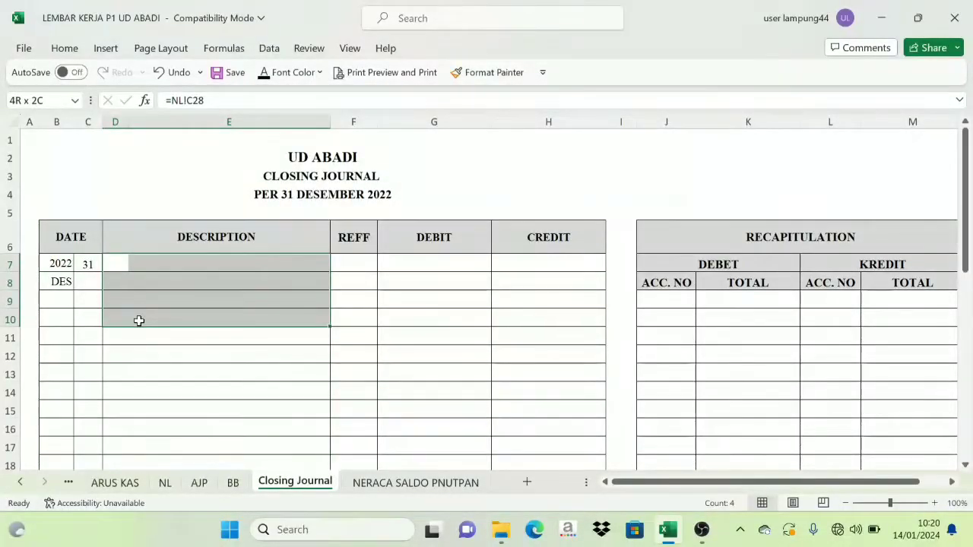
pyautogui.click(263, 81)
pyautogui.click(199, 368)
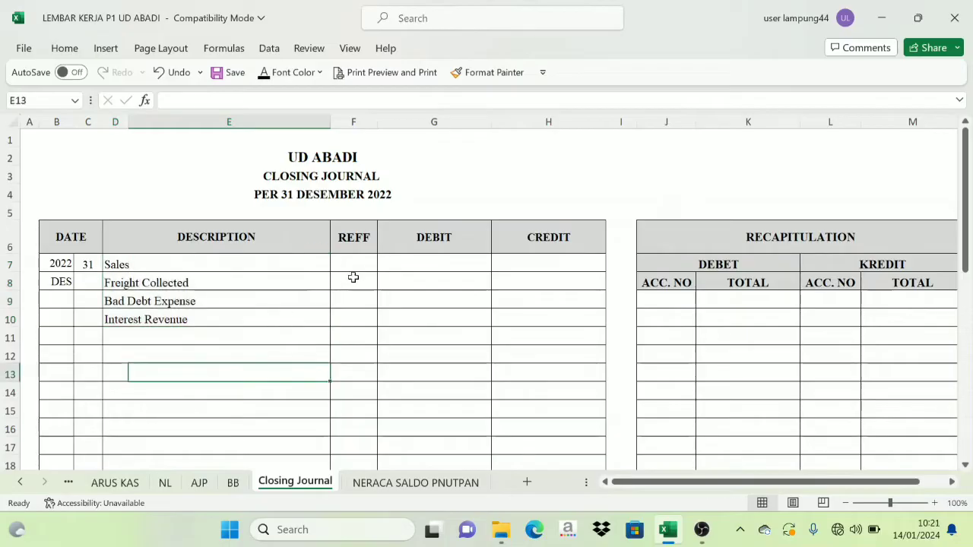
pyautogui.moveTo(350, 265); pyautogui.dragTo(342, 329)
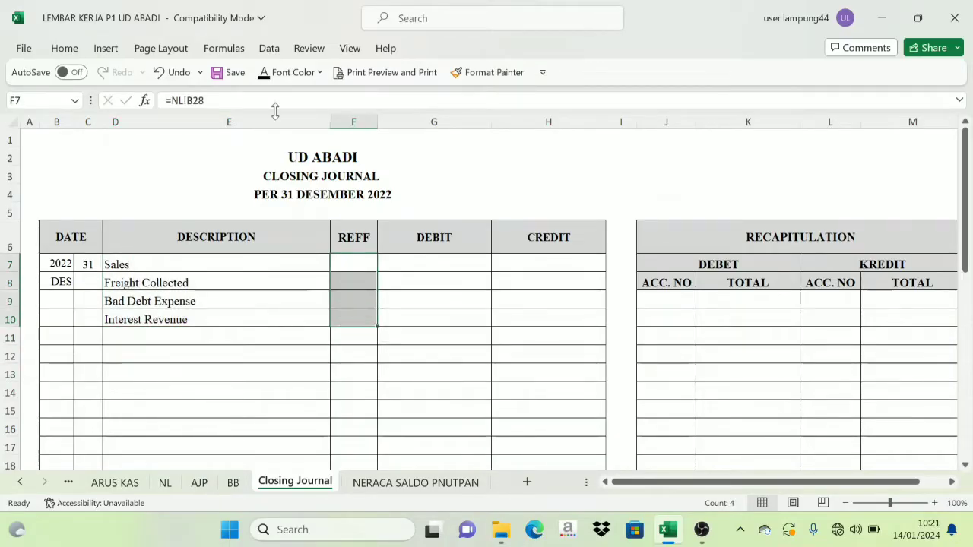
pyautogui.click(266, 78)
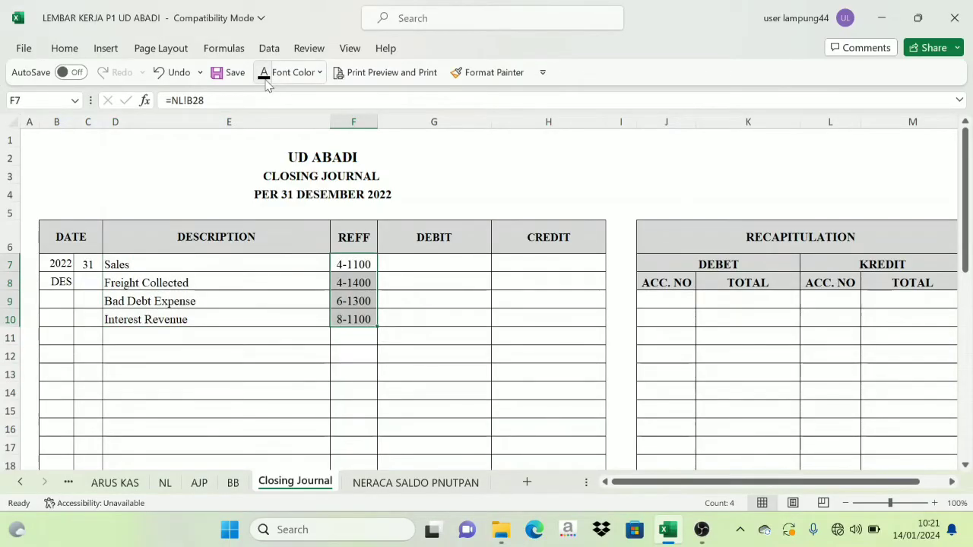
# Check the Sales credit amount on the NL sheet and colour the Sales debit in G7 of the Closing Journal black
pyautogui.click(407, 259)
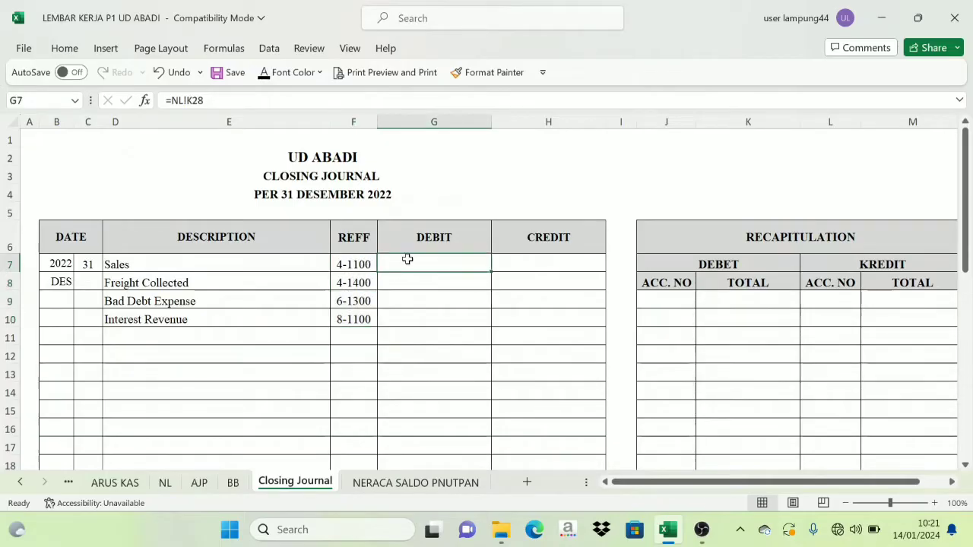
pyautogui.click(165, 483)
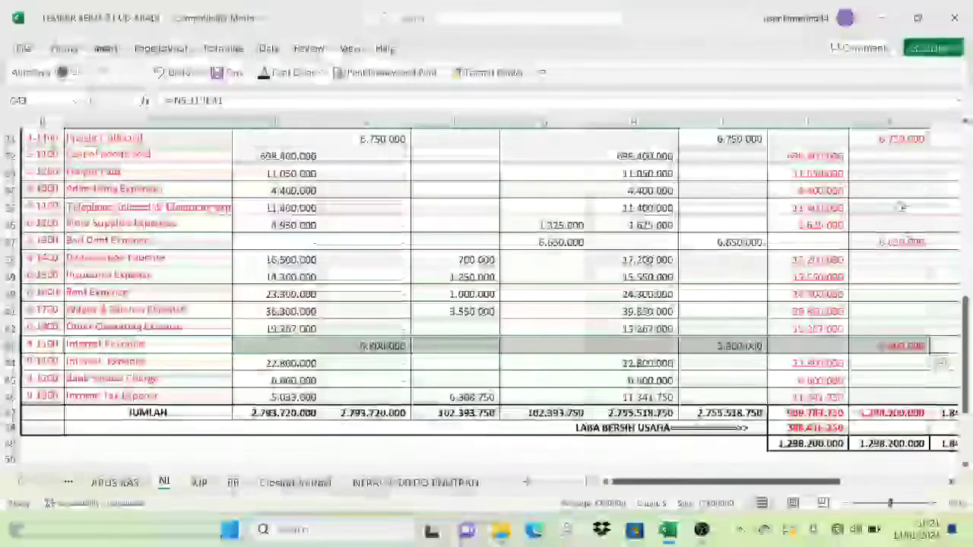
pyautogui.scroll(3, 883, 203)
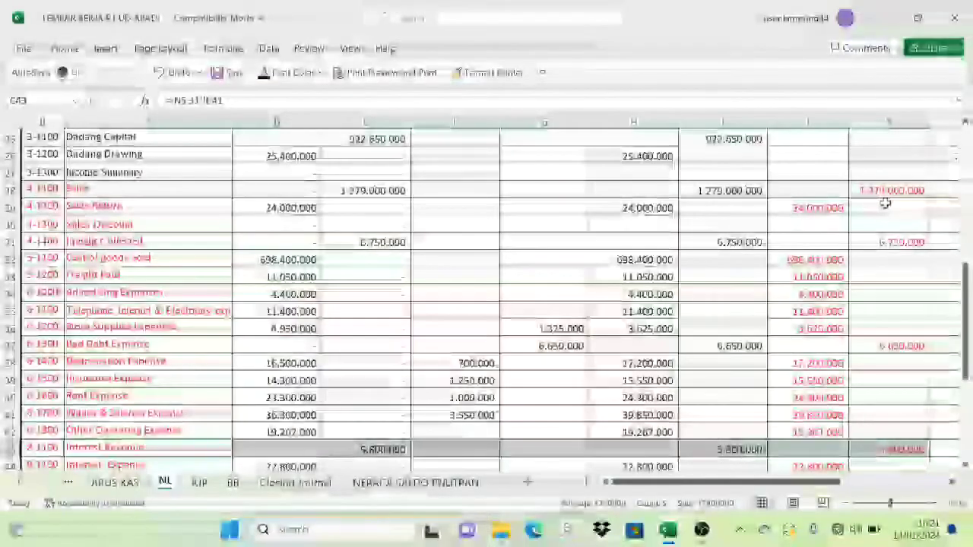
pyautogui.click(295, 482)
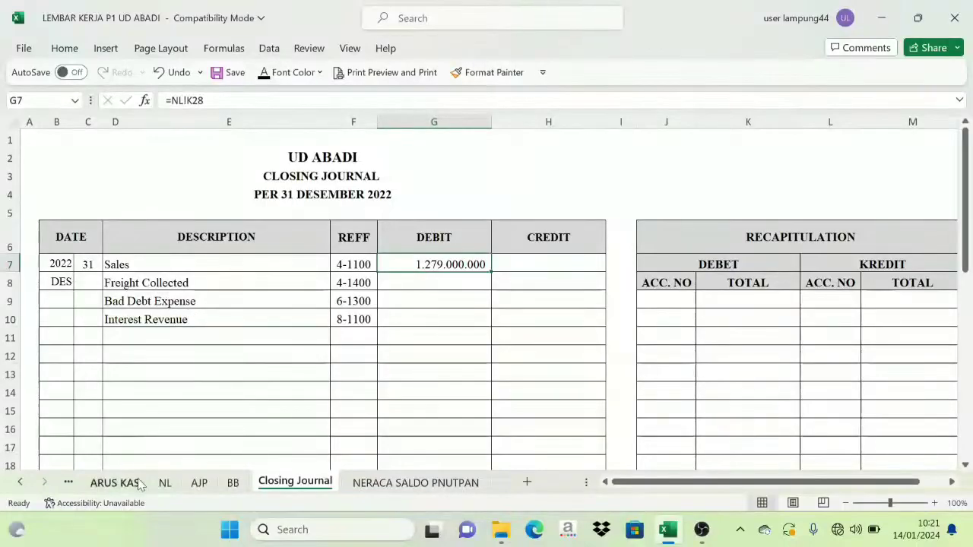
# Check the Freight Collected credit amount on the NL sheet and colour its debit in G8 of the Closing Journal black
pyautogui.click(163, 483)
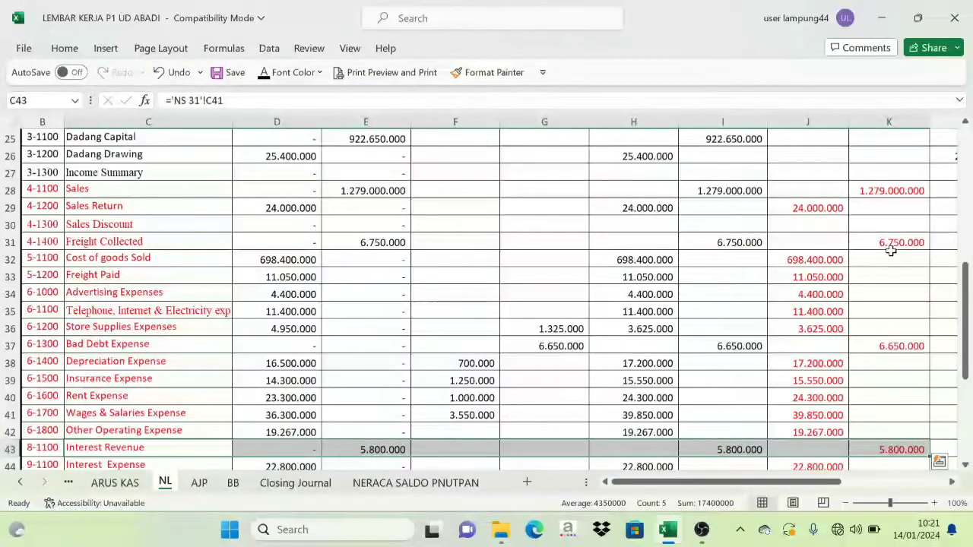
pyautogui.click(298, 482)
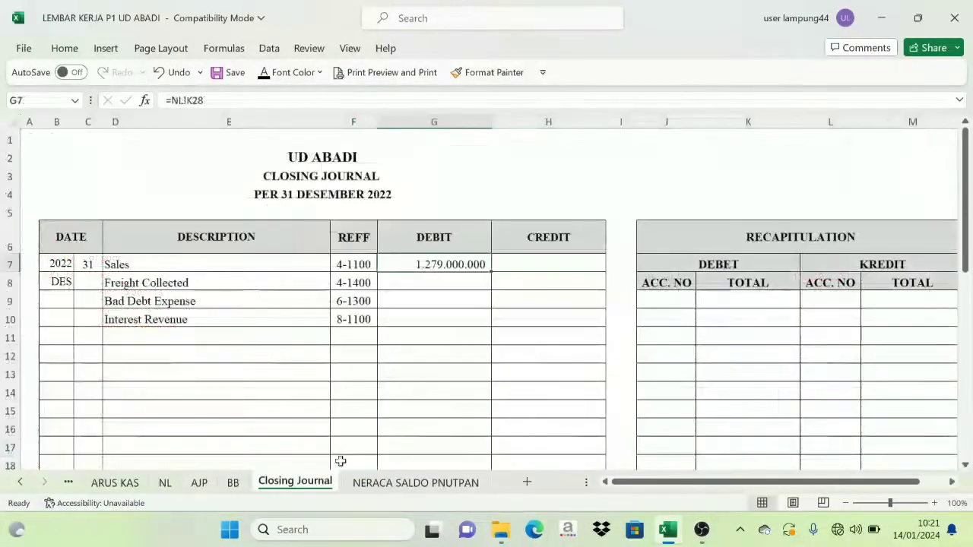
pyautogui.click(419, 280)
pyautogui.click(263, 73)
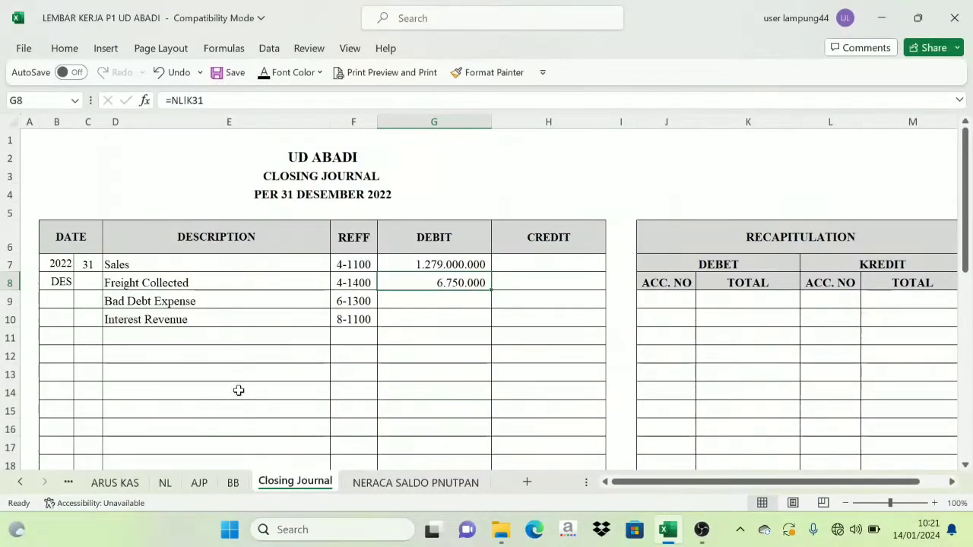
# Check the Bad Debt Expense credit amount on the NL sheet and colour its debit in G9 of the Closing Journal black
pyautogui.click(167, 483)
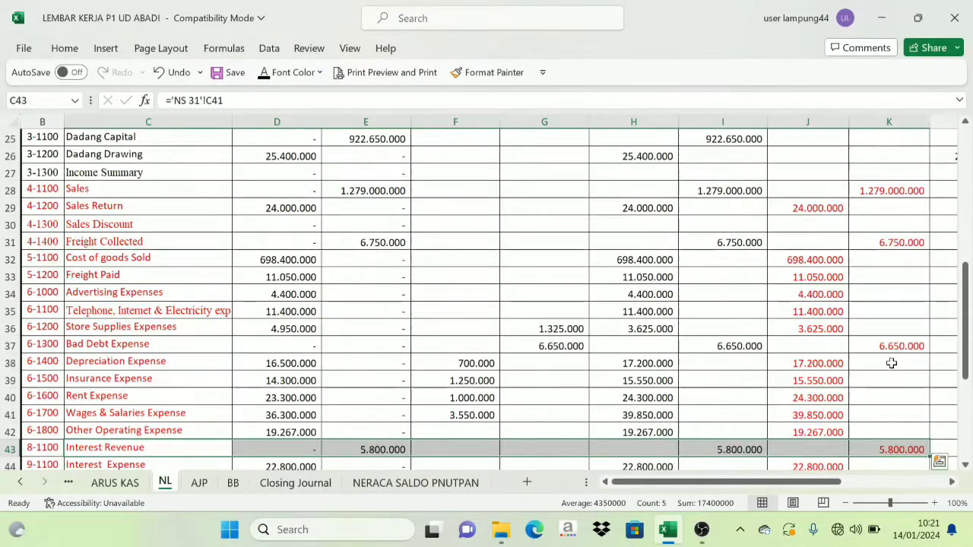
pyautogui.click(294, 482)
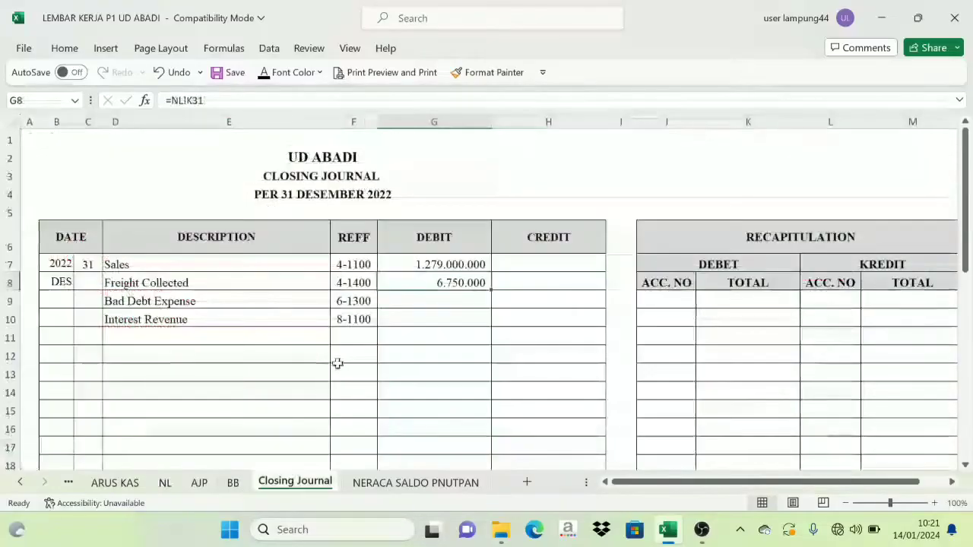
pyautogui.click(409, 298)
pyautogui.click(264, 74)
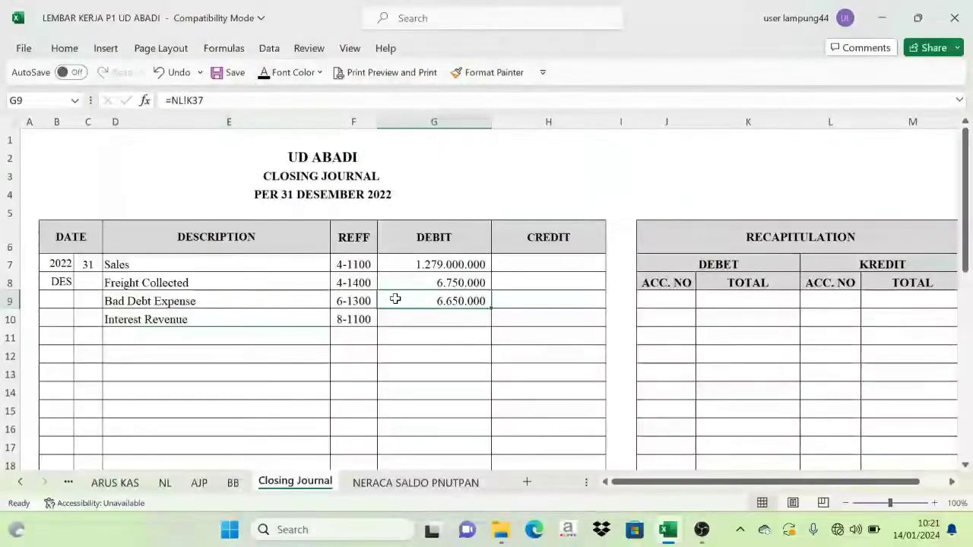
pyautogui.click(232, 482)
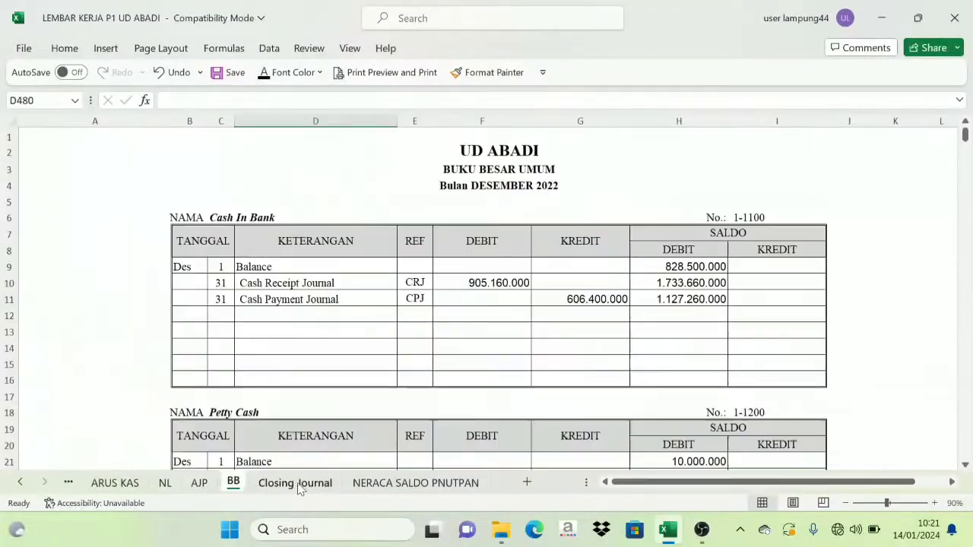
pyautogui.scroll(-2, 756, 410)
pyautogui.scroll(2, 756, 410)
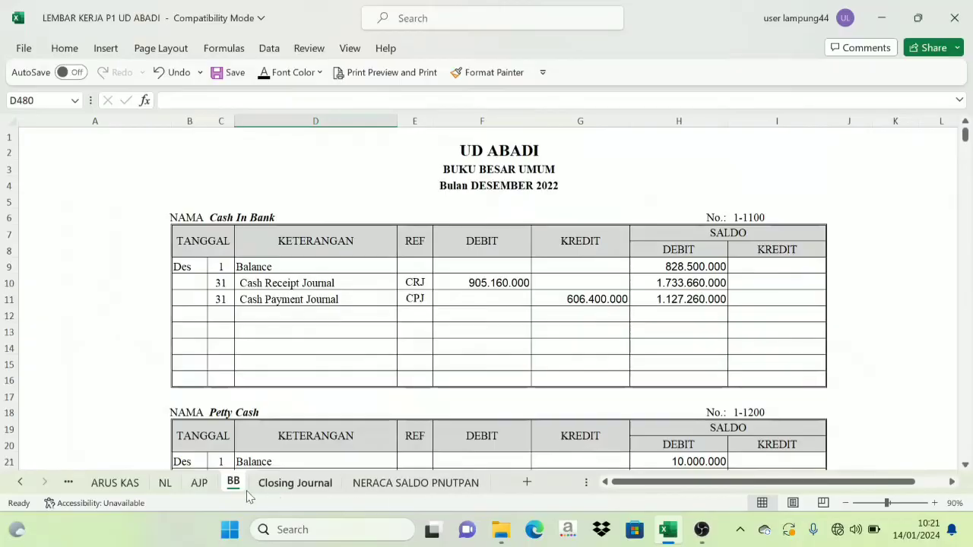
# Check the Interest Revenue credit amount on the NL sheet and colour its debit in G10 of the Closing Journal black
pyautogui.click(164, 483)
pyautogui.scroll(-4, 923, 343)
pyautogui.click(890, 298)
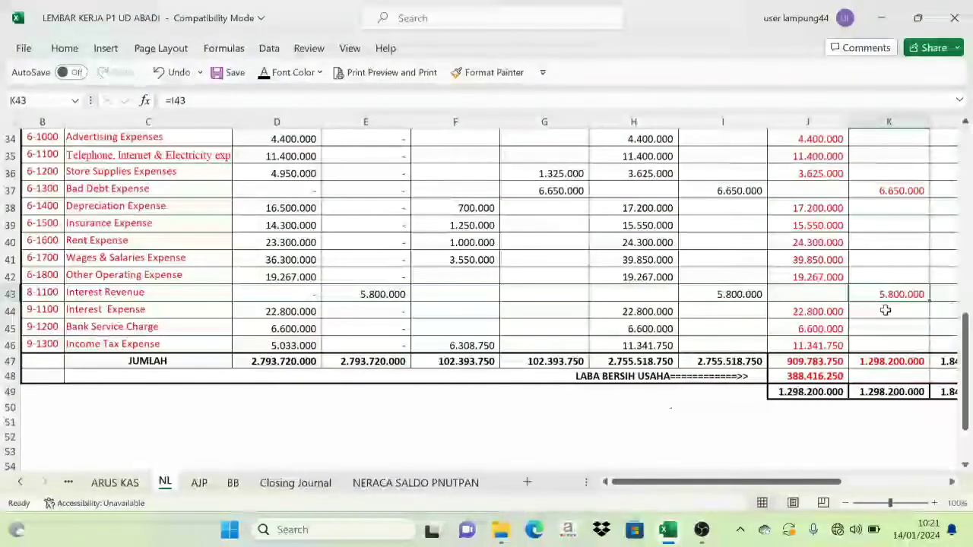
pyautogui.click(312, 483)
pyautogui.click(412, 319)
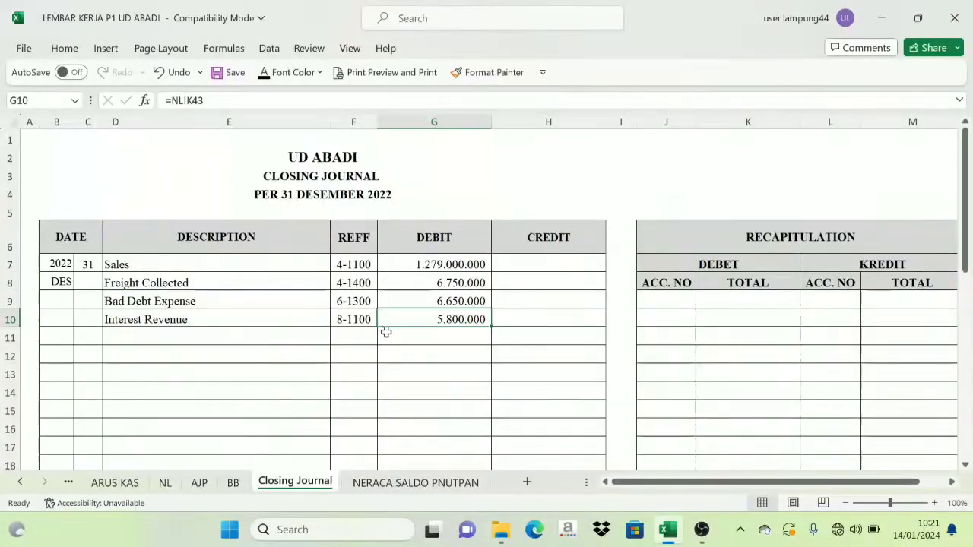
# Colour the Income Summary account name in E11 black and review the four debited account names above it
pyautogui.click(138, 339)
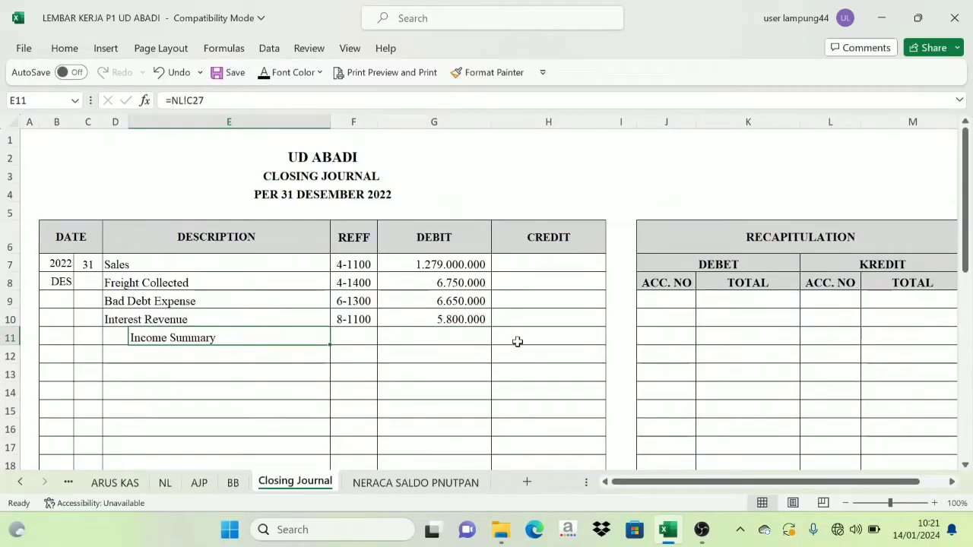
pyautogui.click(206, 390)
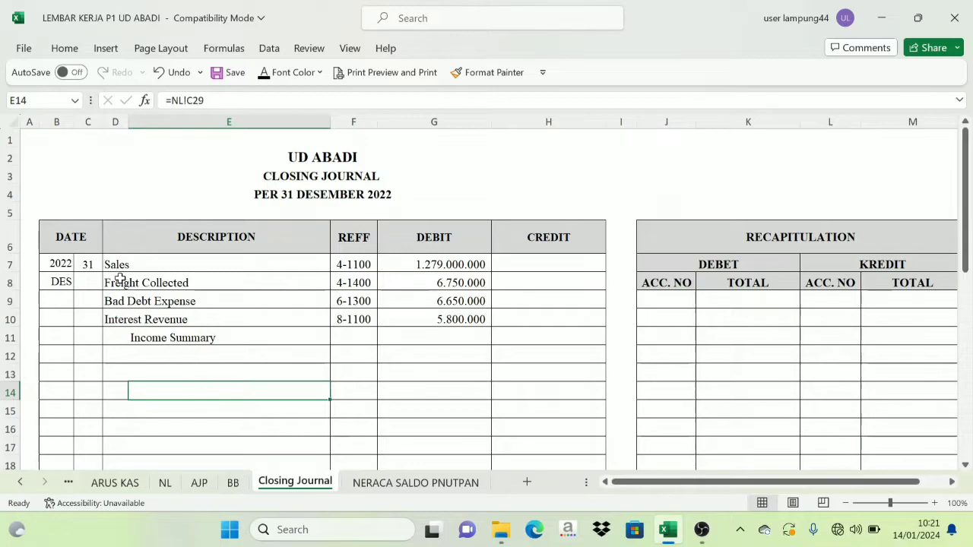
pyautogui.moveTo(117, 264); pyautogui.dragTo(178, 319)
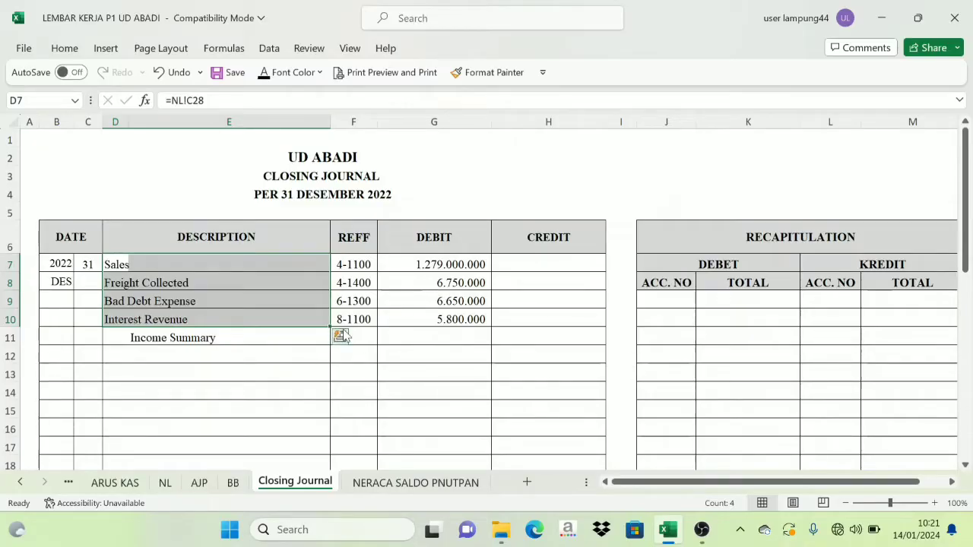
pyautogui.click(251, 337)
# Colour the Income Summary credit total in H11 and its REFF account code in F11 black
pyautogui.click(545, 342)
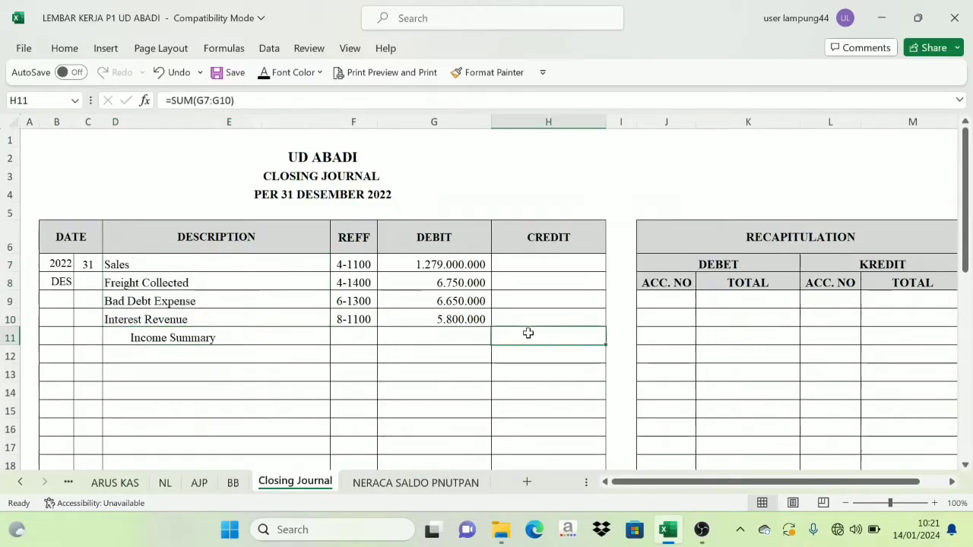
pyautogui.moveTo(433, 260); pyautogui.dragTo(434, 317)
pyautogui.click(551, 337)
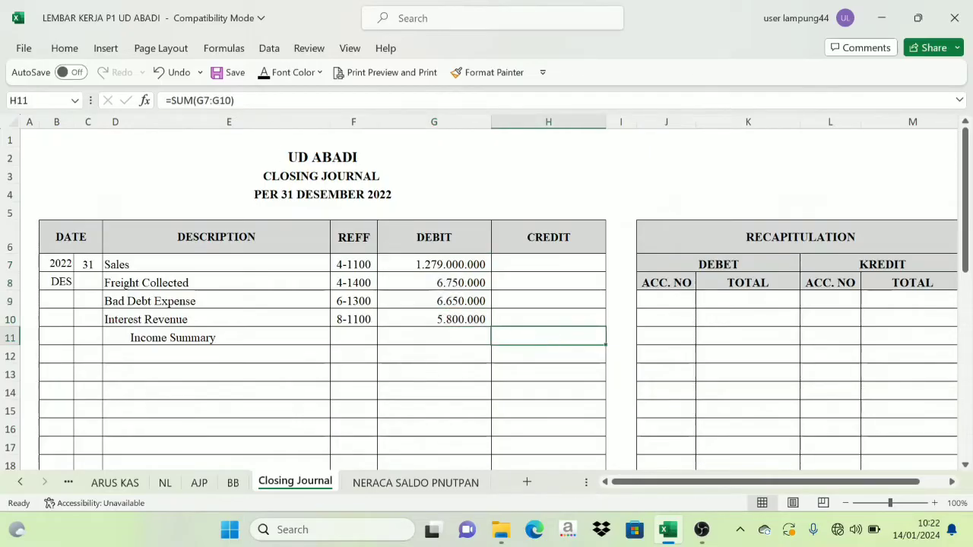
pyautogui.click(468, 367)
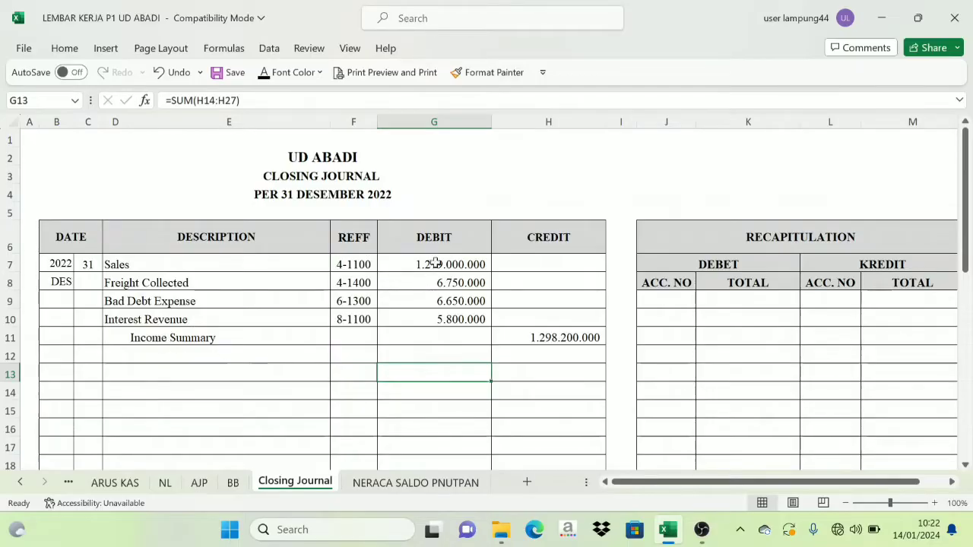
pyautogui.moveTo(435, 263); pyautogui.dragTo(435, 316)
pyautogui.click(530, 336)
pyautogui.click(344, 334)
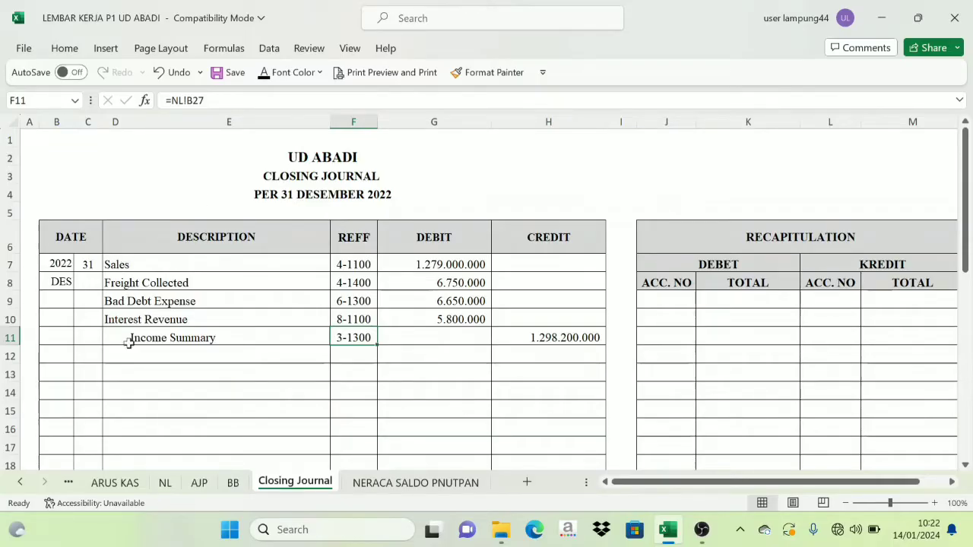
# Review the RUGI LABA credit column on the NL sheet against the first closing entry in the Closing Journal
pyautogui.click(167, 483)
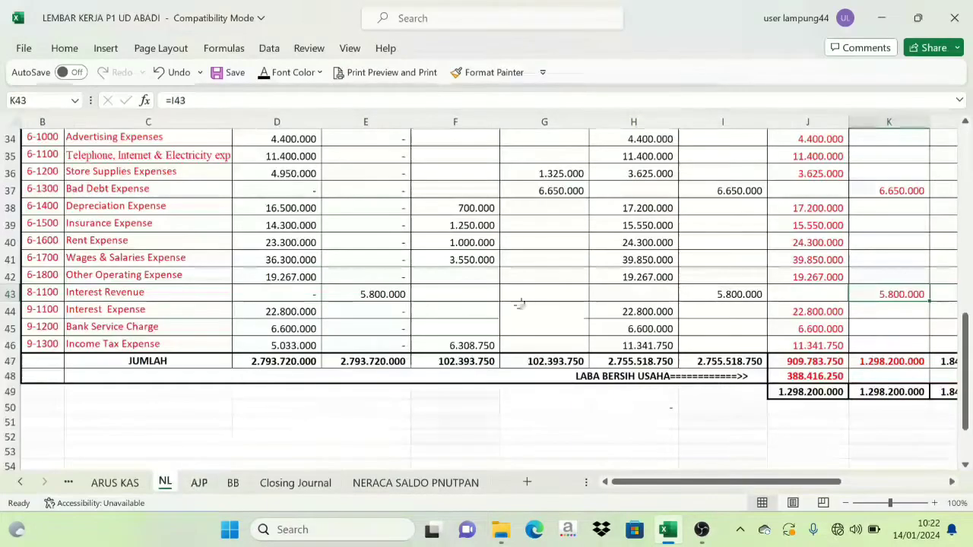
pyautogui.scroll(5, 716, 311)
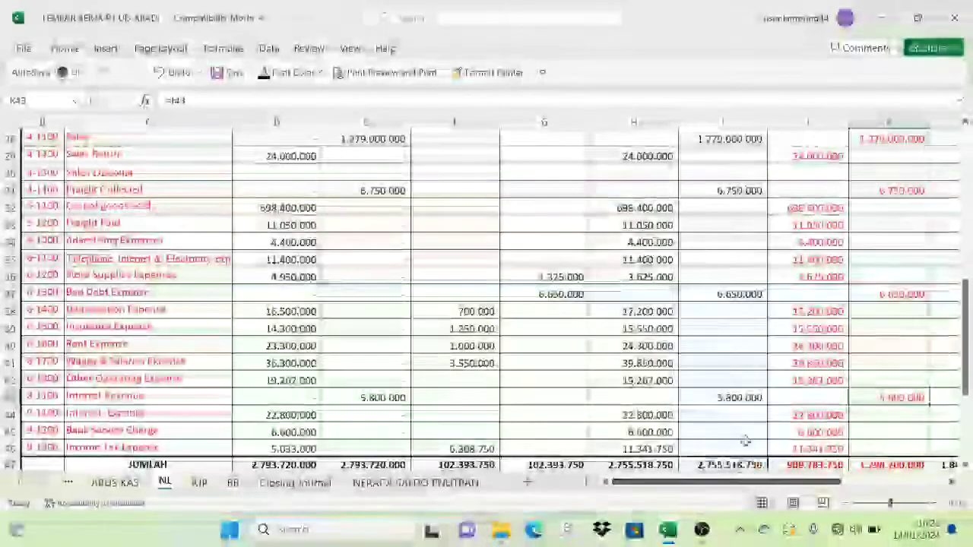
pyautogui.scroll(6, 839, 262)
pyautogui.scroll(3, 839, 261)
pyautogui.scroll(-10, 851, 304)
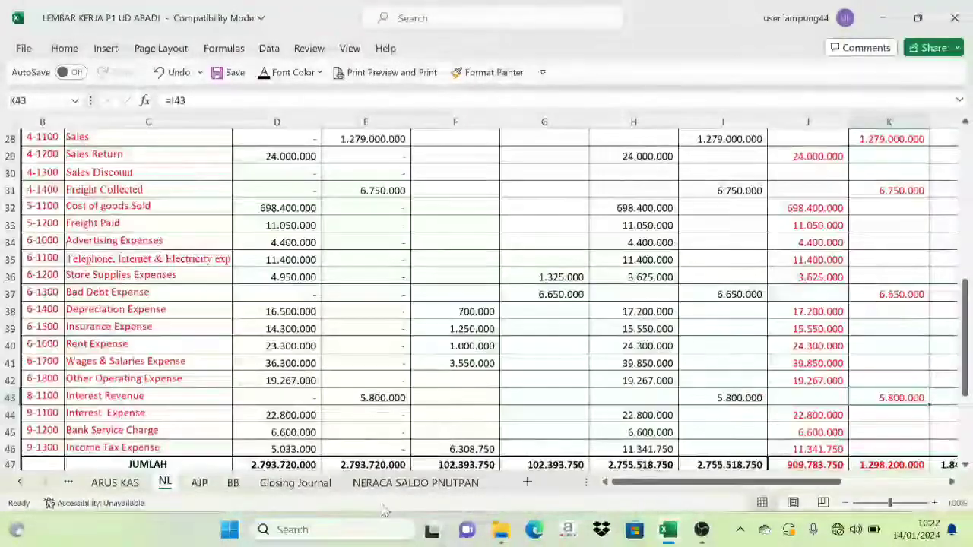
pyautogui.click(295, 483)
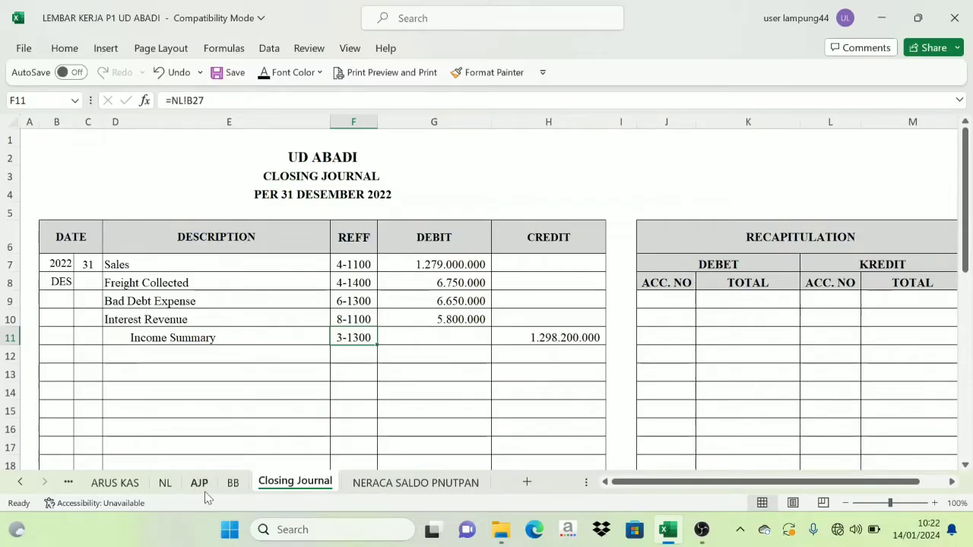
# Examine the RUGI LABA debit column on the NL sheet, covering the expense amounts in J29:J46
pyautogui.click(167, 484)
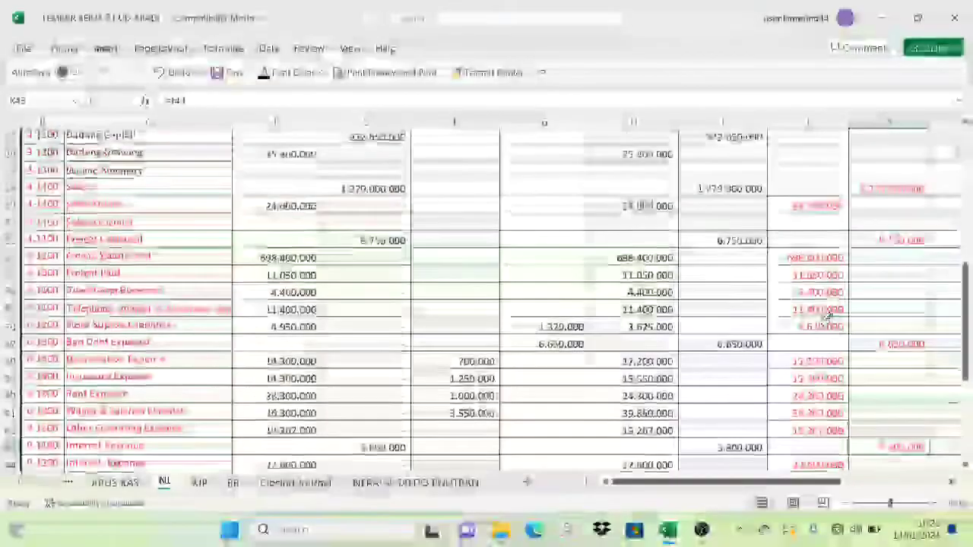
pyautogui.scroll(15, 826, 315)
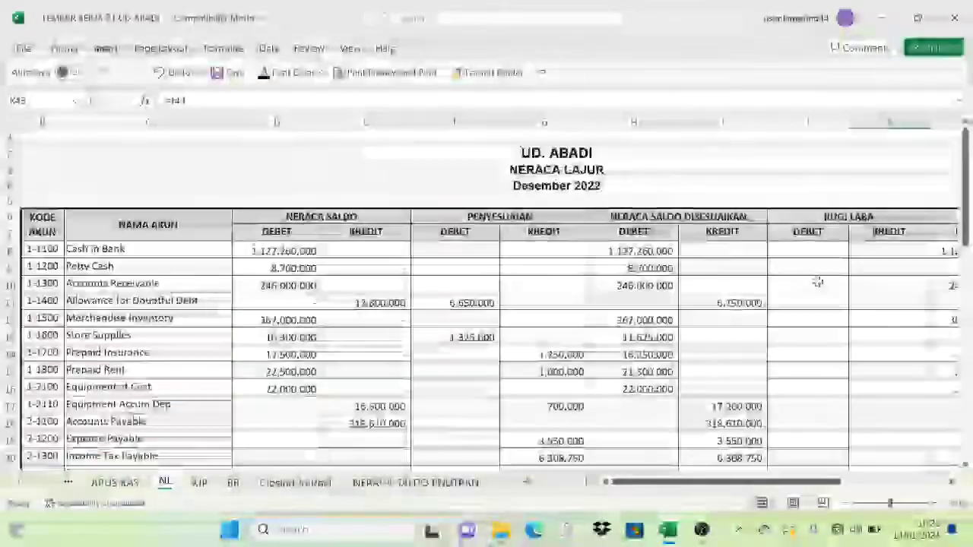
pyautogui.scroll(-12, 817, 282)
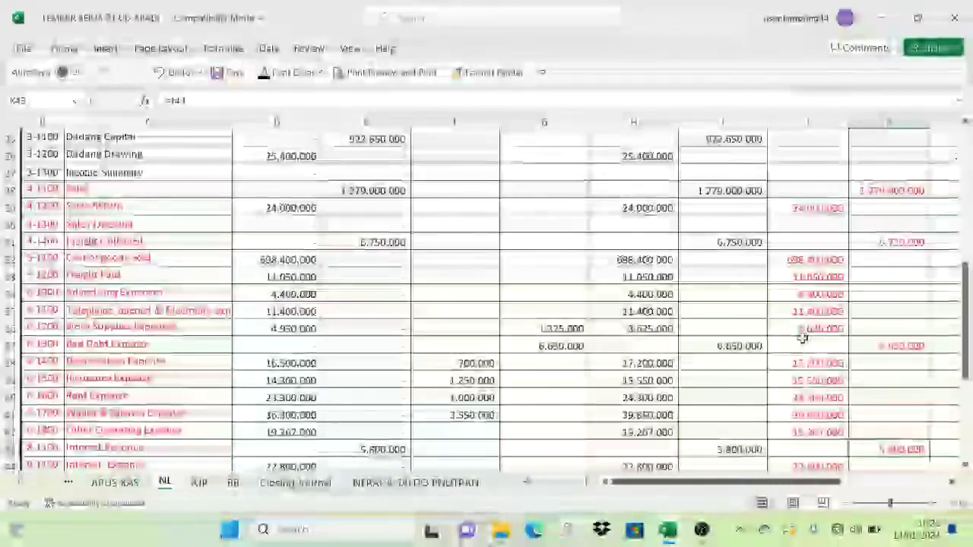
pyautogui.scroll(-1, 802, 338)
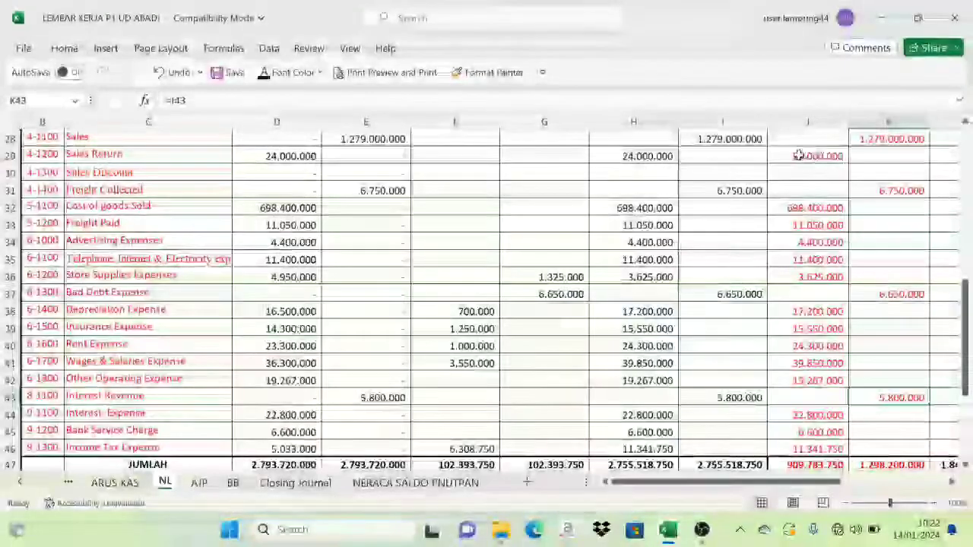
pyautogui.moveTo(798, 155); pyautogui.dragTo(807, 447)
pyautogui.scroll(9, 803, 411)
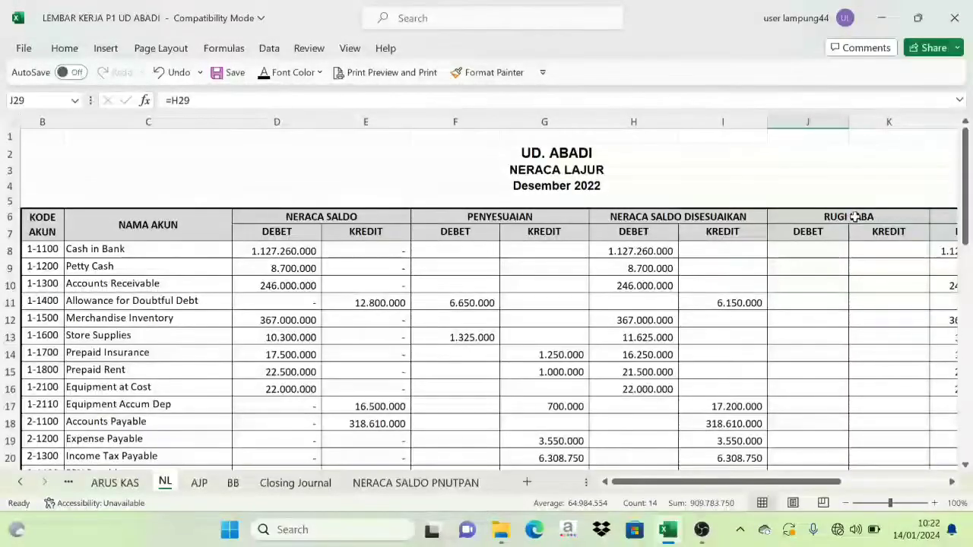
pyautogui.click(810, 232)
pyautogui.scroll(-6, 798, 384)
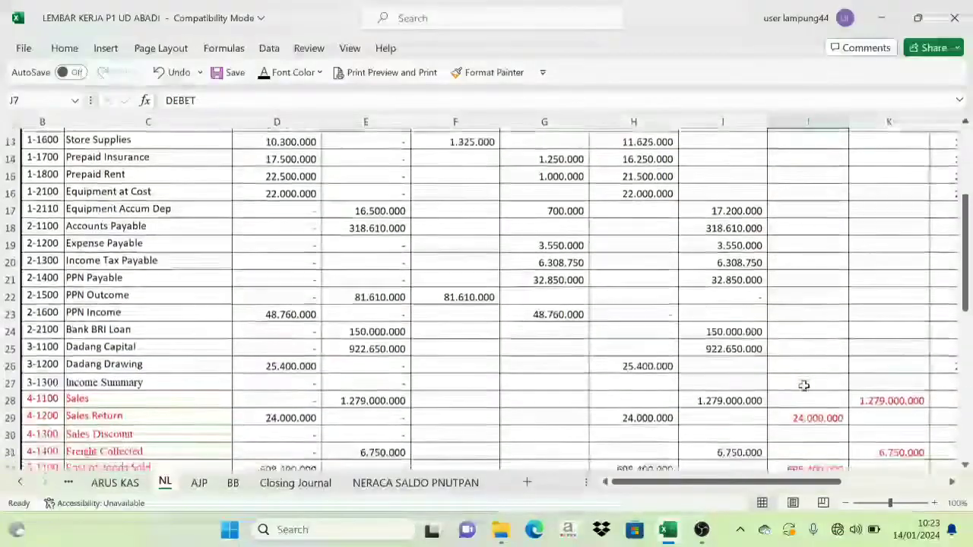
pyautogui.scroll(-2, 811, 372)
pyautogui.scroll(-1, 804, 335)
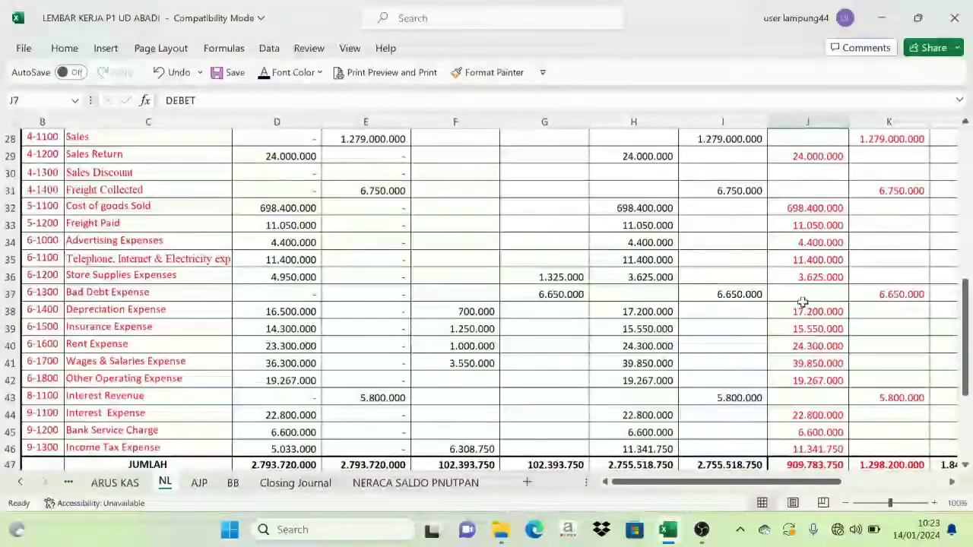
pyautogui.moveTo(796, 154); pyautogui.dragTo(783, 447)
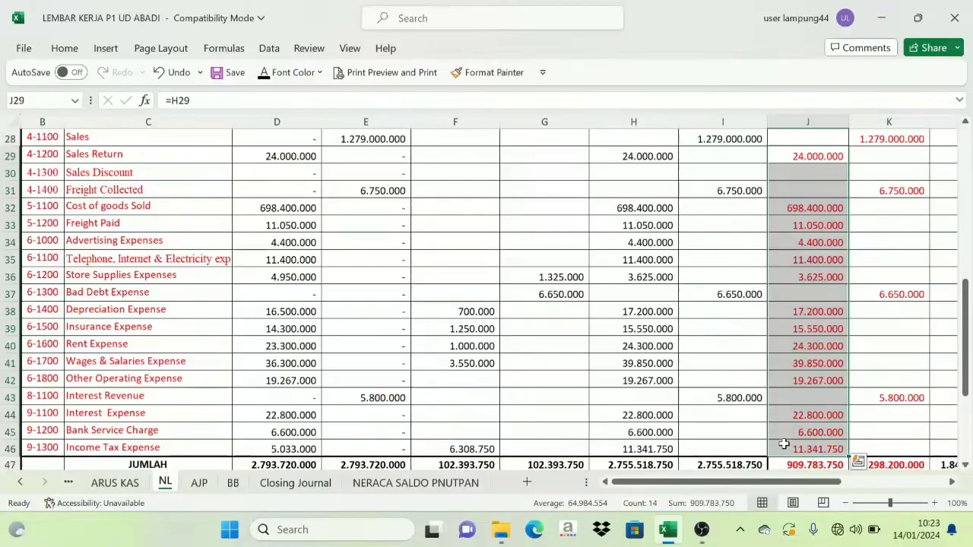
# Review the RUGI LABA debit account names on the NL sheet: Sales Return, Cost of goods Sold, Freight Paid and Advertising Expenses
pyautogui.click(100, 155)
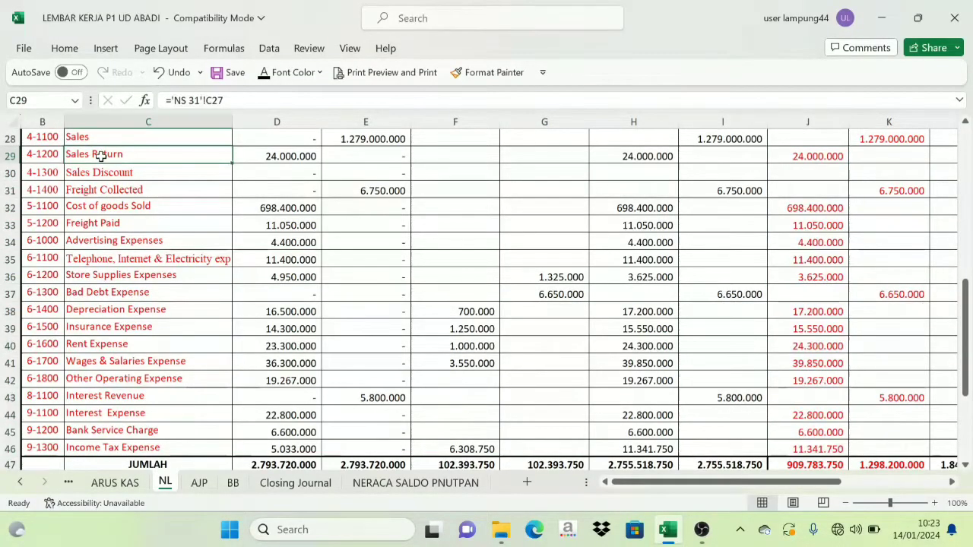
pyautogui.click(79, 210)
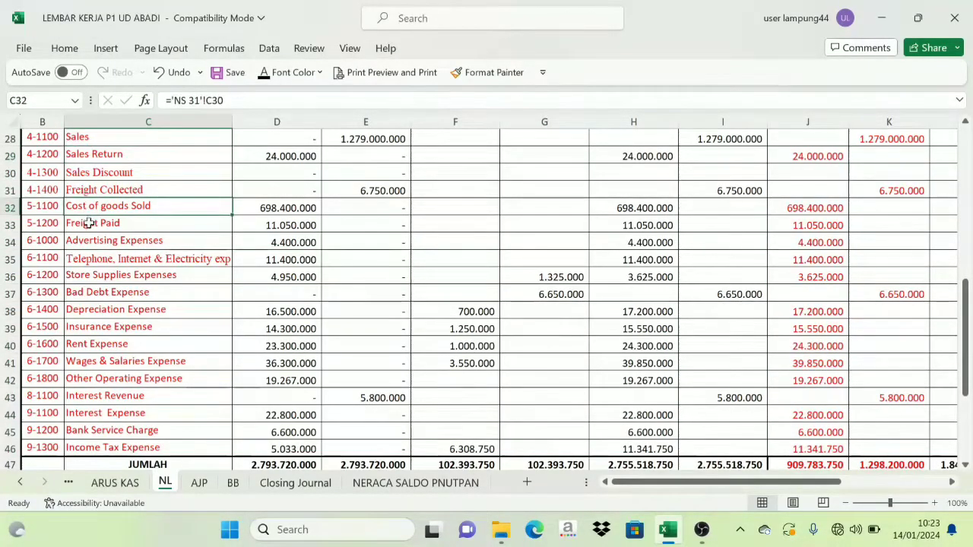
pyautogui.click(90, 222)
pyautogui.click(82, 242)
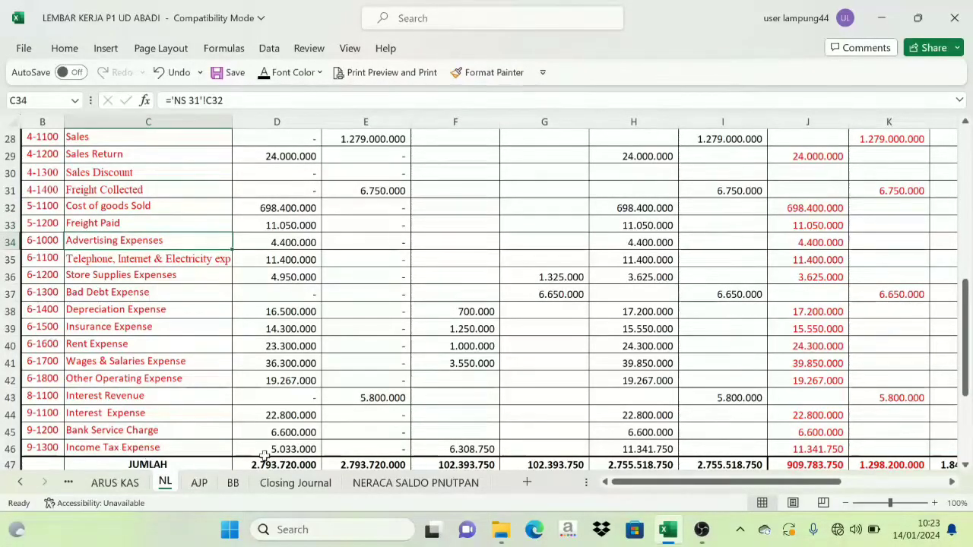
pyautogui.scroll(8, 811, 250)
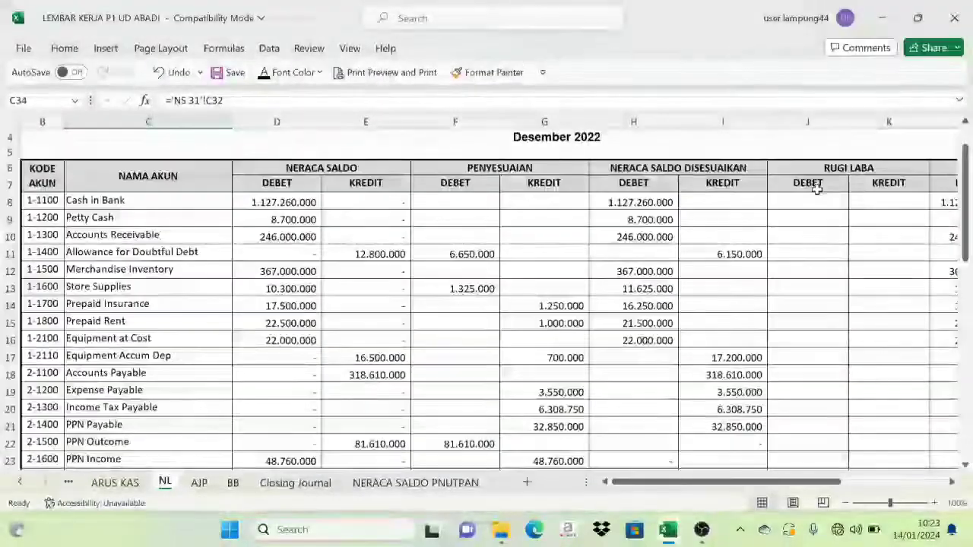
pyautogui.scroll(-8, 812, 201)
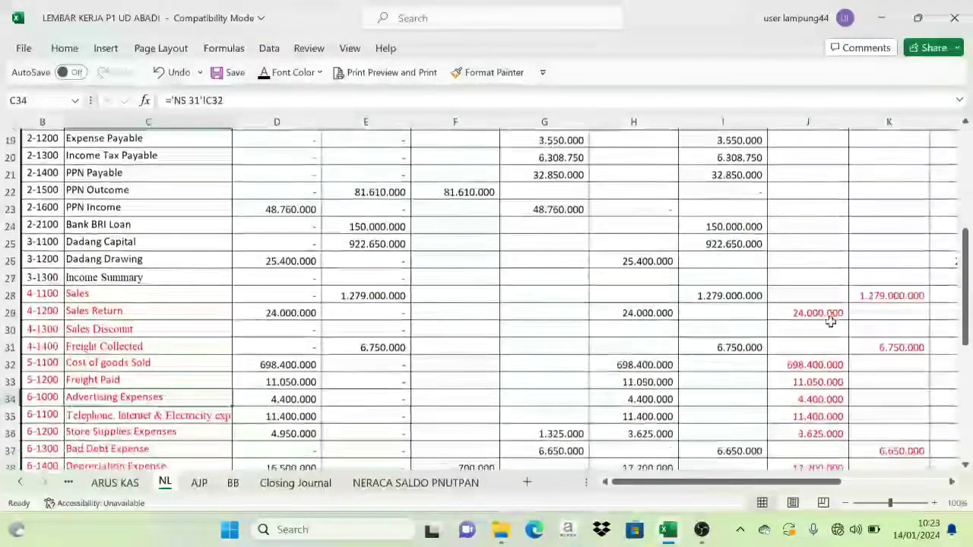
# Colour the second closing entry's date 31 in C13 and its Income Summary account name in D13 of the Closing Journal black
pyautogui.click(295, 483)
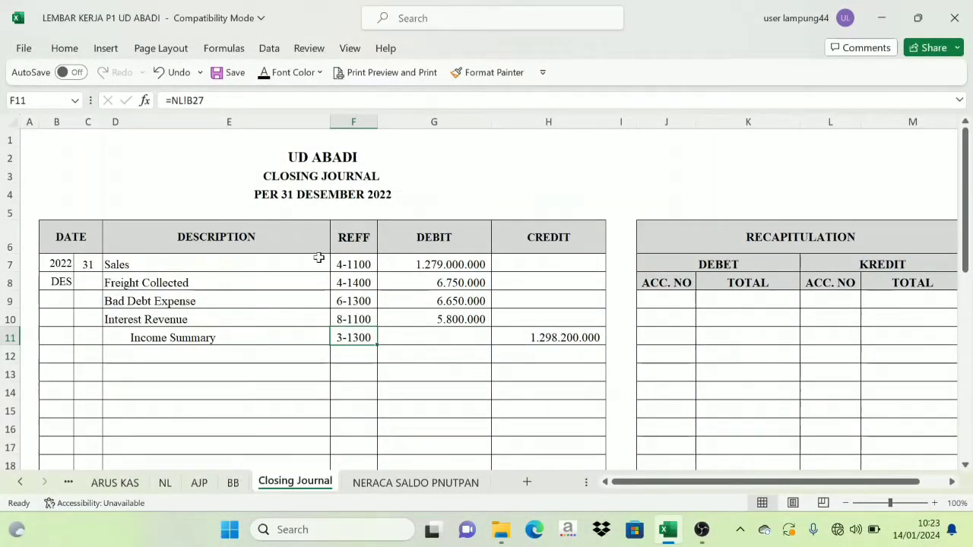
pyautogui.click(99, 377)
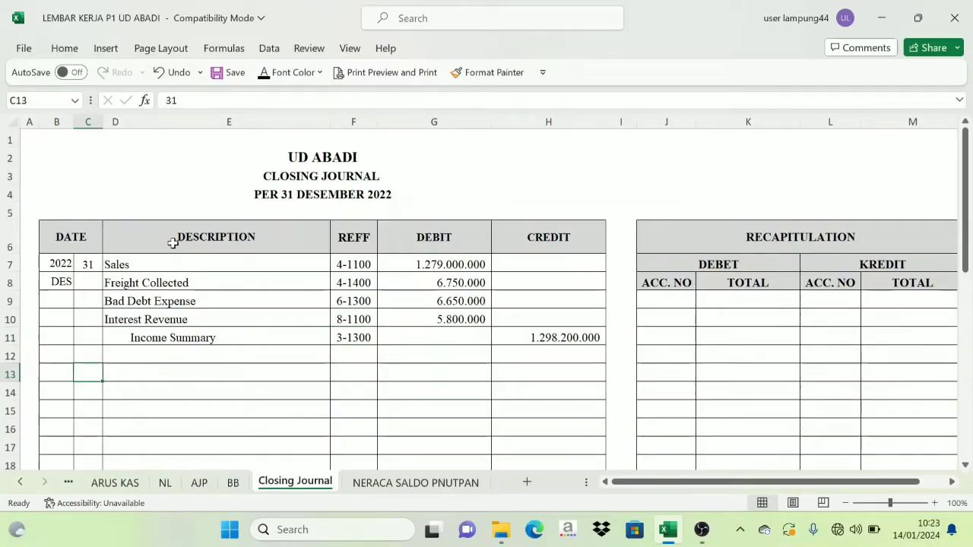
pyautogui.click(264, 74)
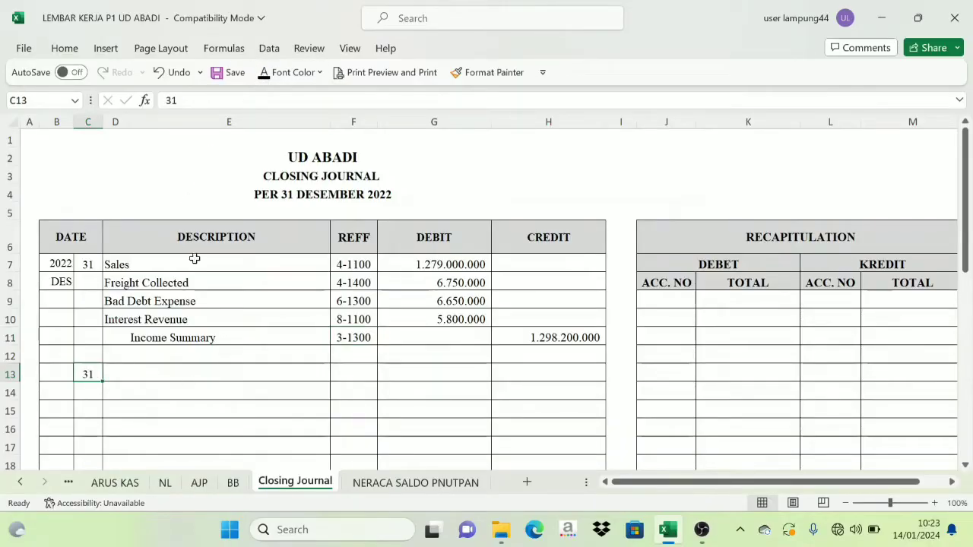
pyautogui.click(134, 334)
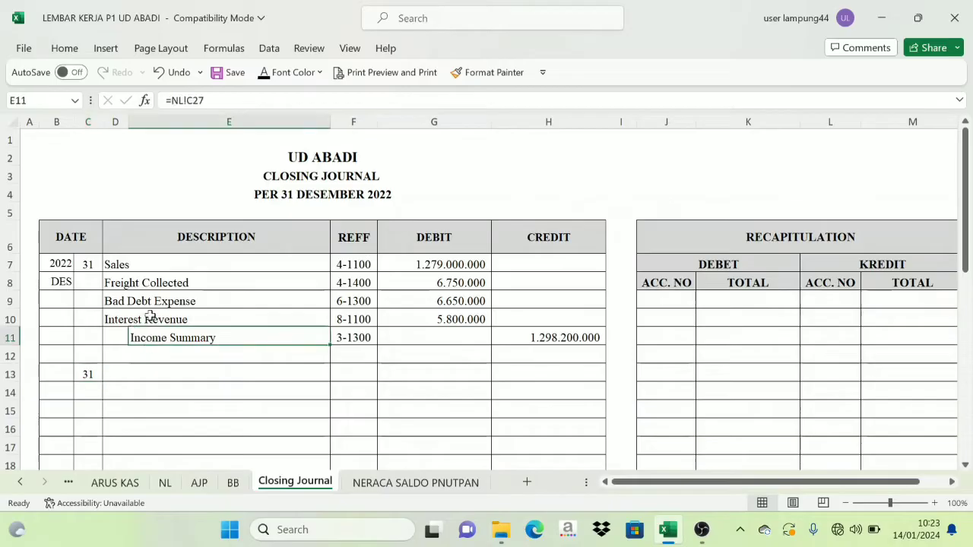
pyautogui.click(109, 374)
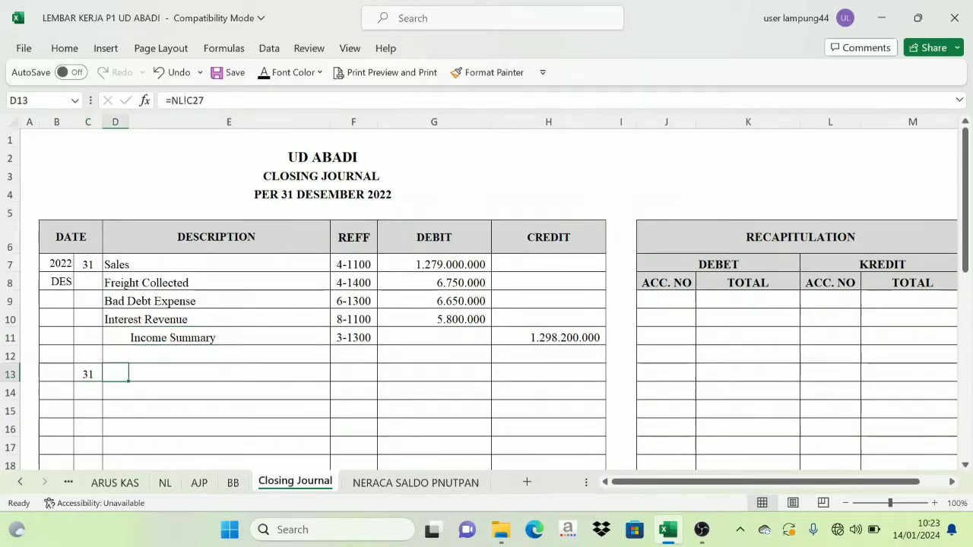
pyautogui.click(263, 74)
# Compare the blank account rows under the second entry's Income Summary with the RUGI LABA debit column on the NL sheet
pyautogui.scroll(-2, 167, 352)
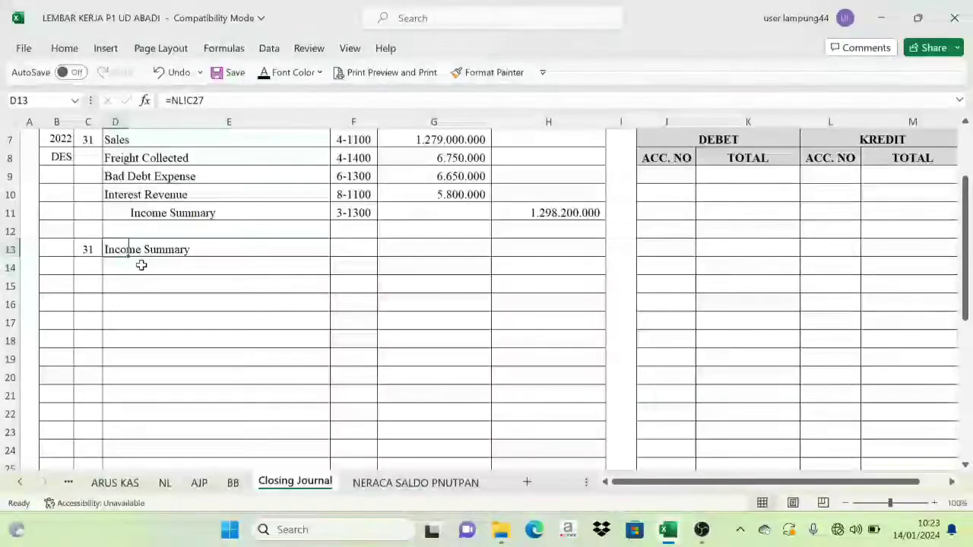
pyautogui.click(148, 267)
pyautogui.moveTo(144, 267); pyautogui.dragTo(165, 389)
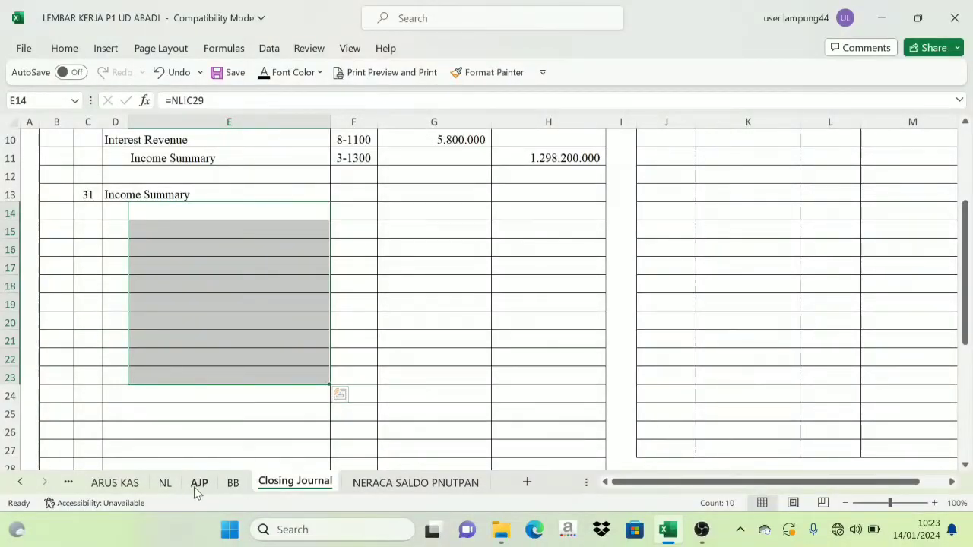
pyautogui.click(166, 483)
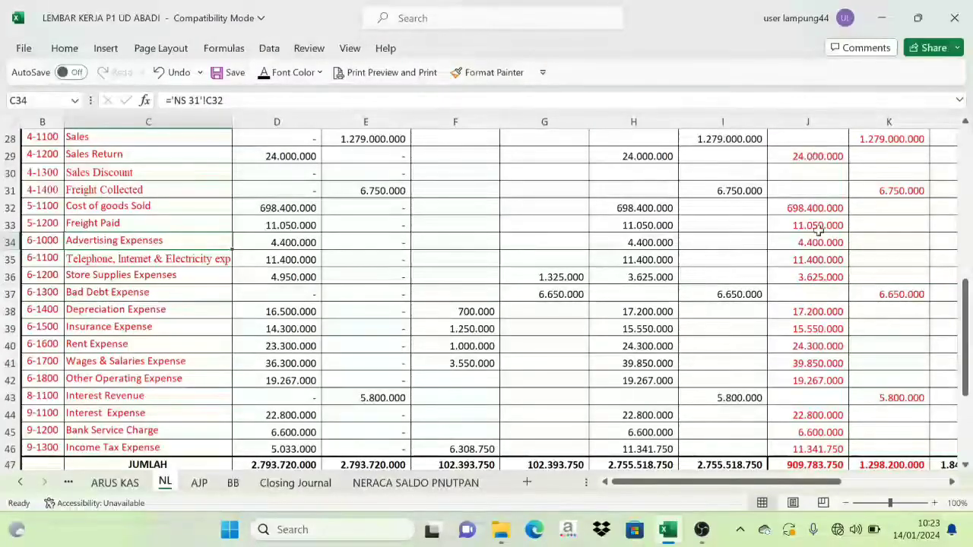
pyautogui.scroll(-1, 806, 304)
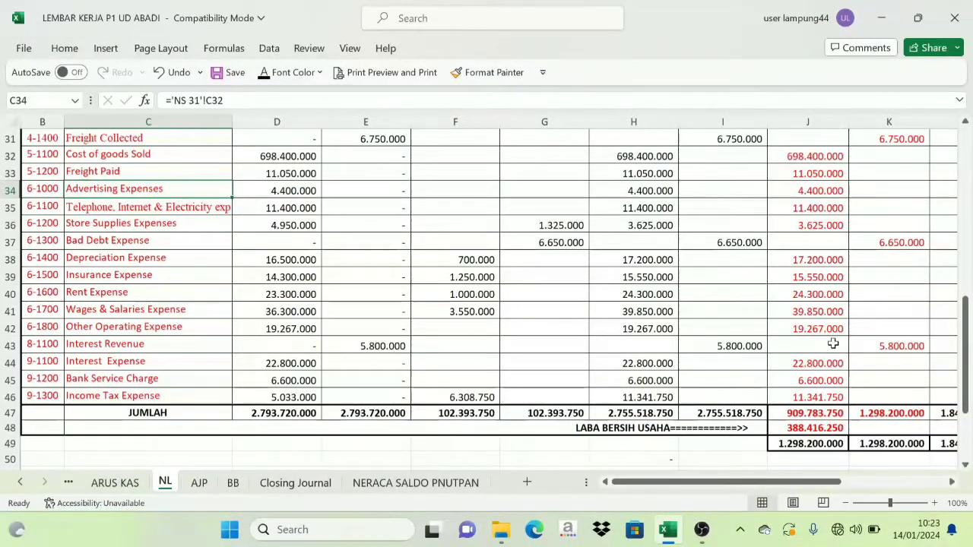
pyautogui.scroll(1, 827, 250)
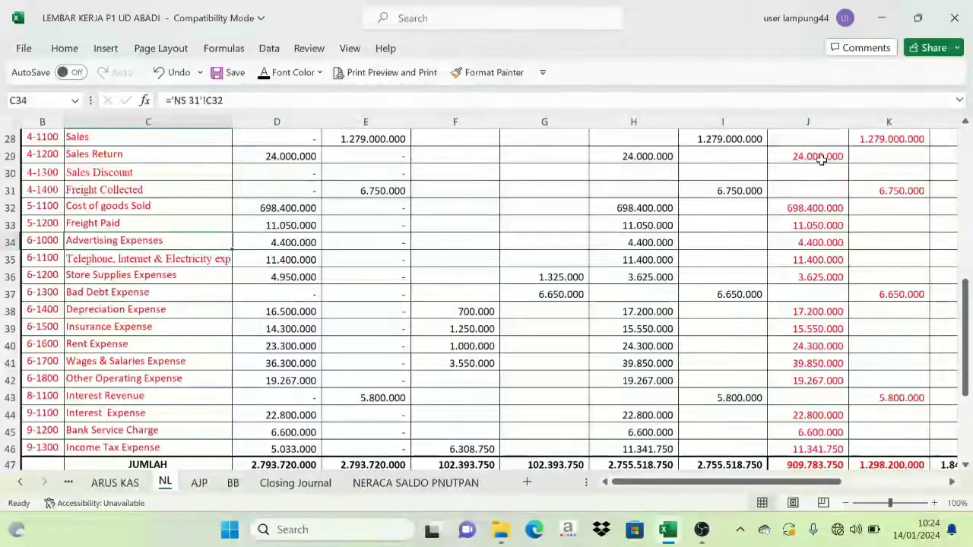
# Go through the RUGI LABA debit amounts on the NL sheet account by account, from Sales Return in J29 to Bank Service Charge in J45
pyautogui.click(822, 157)
pyautogui.click(807, 210)
pyautogui.click(799, 225)
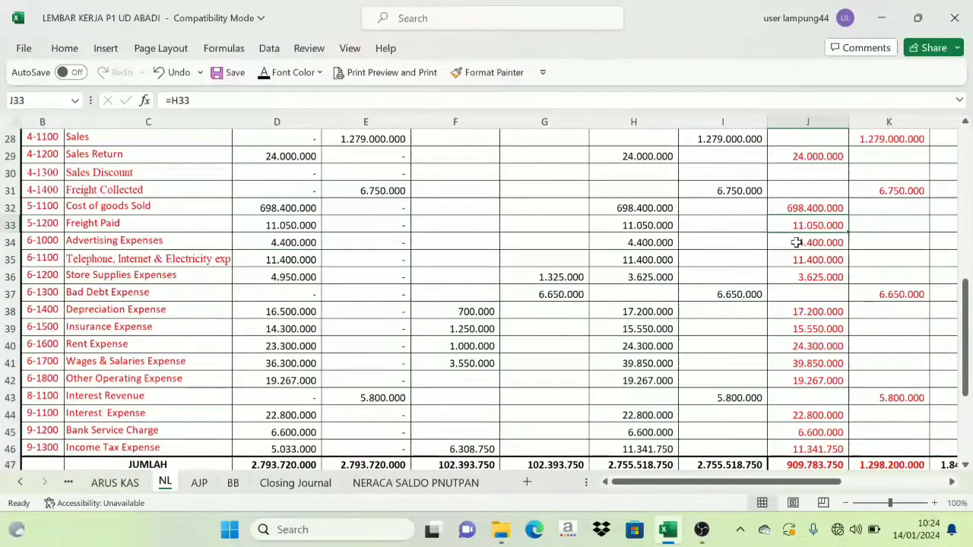
pyautogui.click(798, 243)
pyautogui.click(799, 259)
pyautogui.click(796, 276)
pyautogui.click(807, 313)
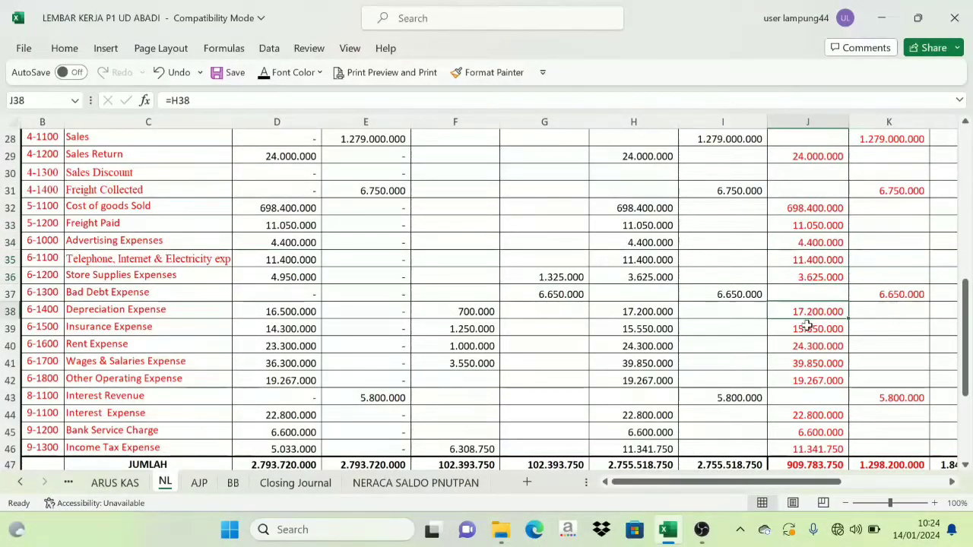
pyautogui.click(807, 329)
pyautogui.click(804, 346)
pyautogui.click(804, 378)
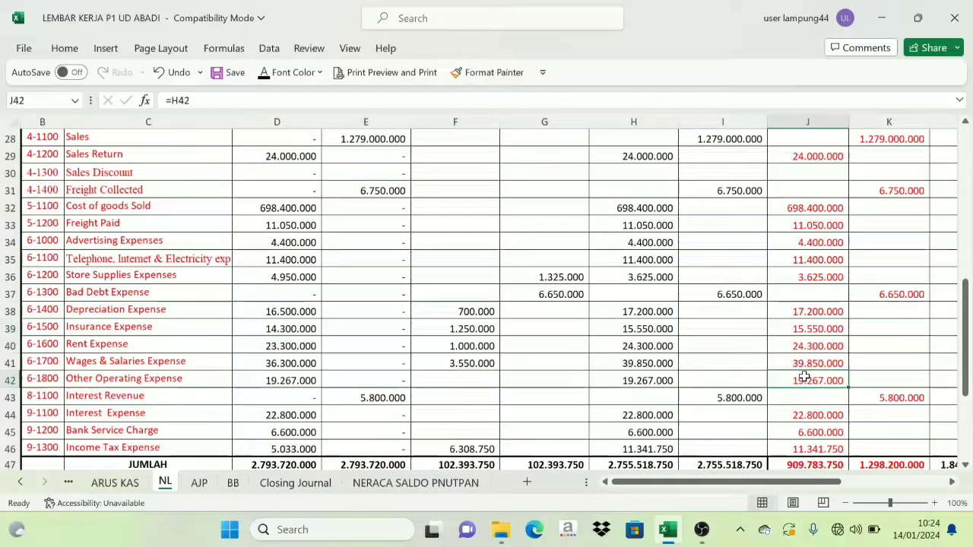
pyautogui.click(812, 418)
pyautogui.click(812, 431)
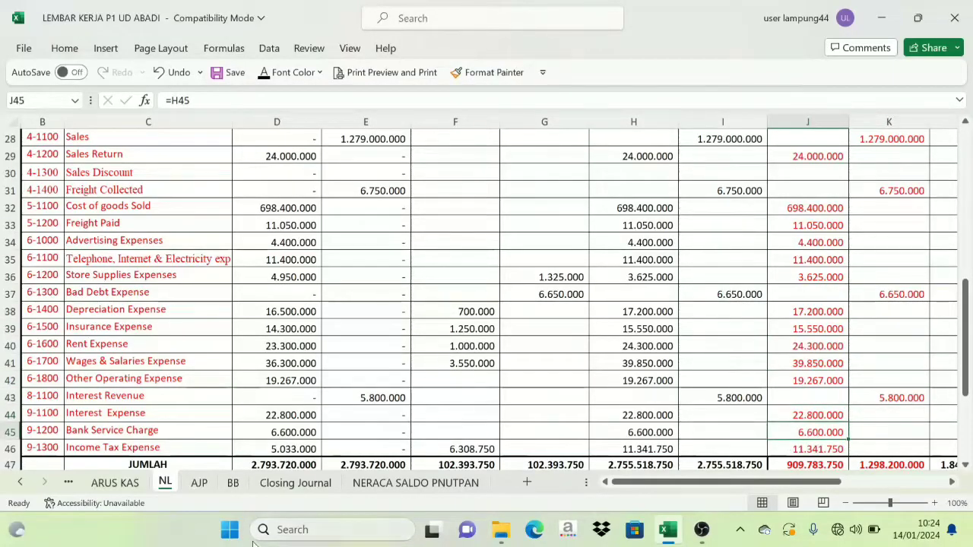
# Colour the second closing entry's account names in E14:E27 of the Closing Journal black, from Sales Return to Income Tax Expense
pyautogui.click(273, 484)
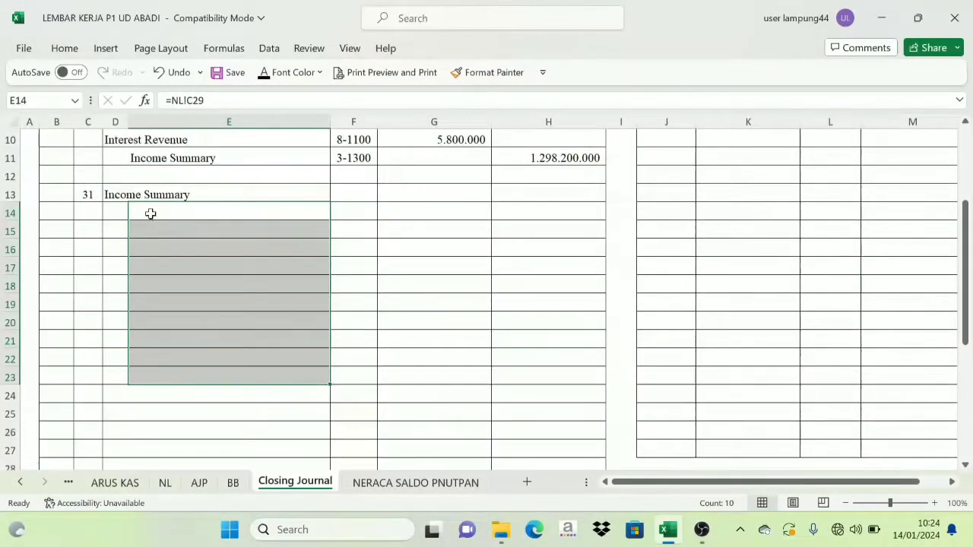
pyautogui.moveTo(147, 213); pyautogui.dragTo(153, 447)
pyautogui.click(263, 74)
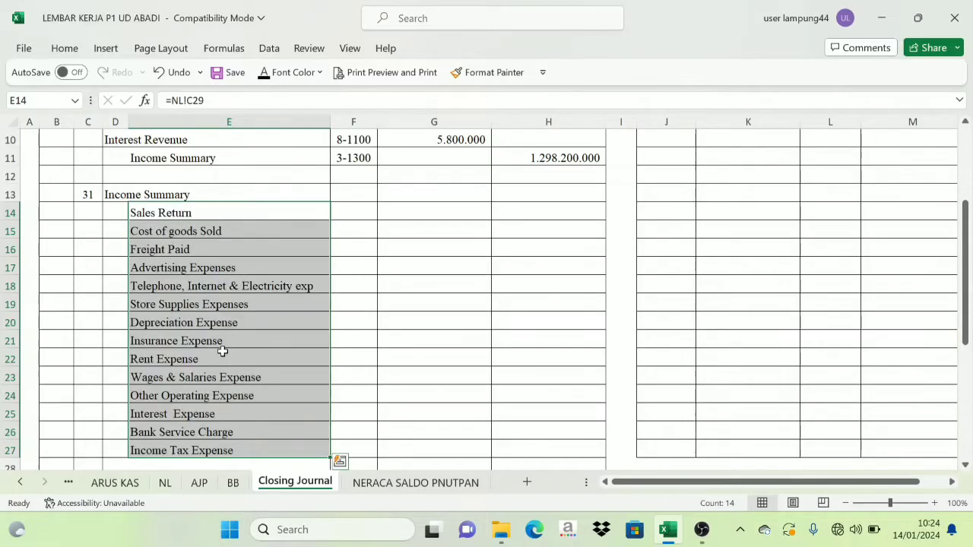
pyautogui.scroll(-1, 219, 350)
pyautogui.scroll(1, 200, 327)
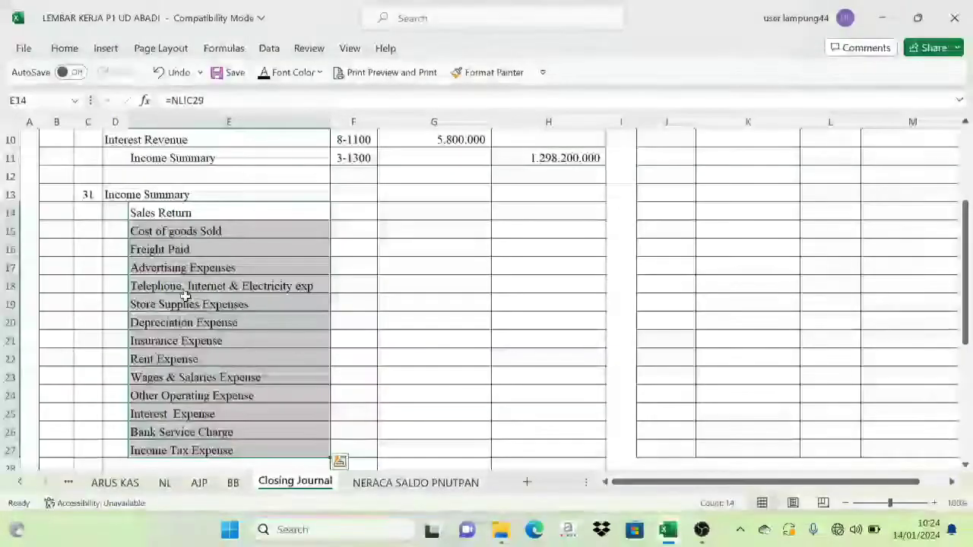
pyautogui.click(189, 286)
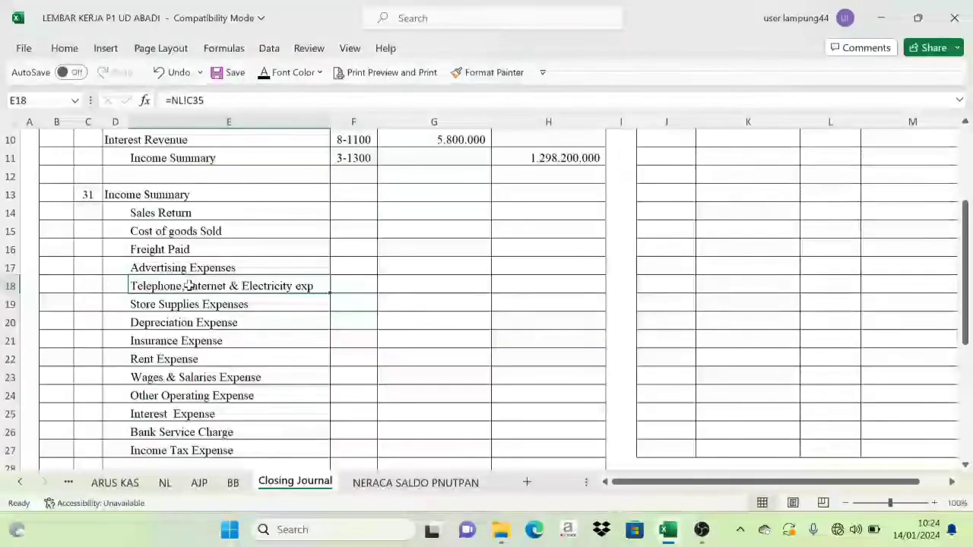
pyautogui.click(149, 212)
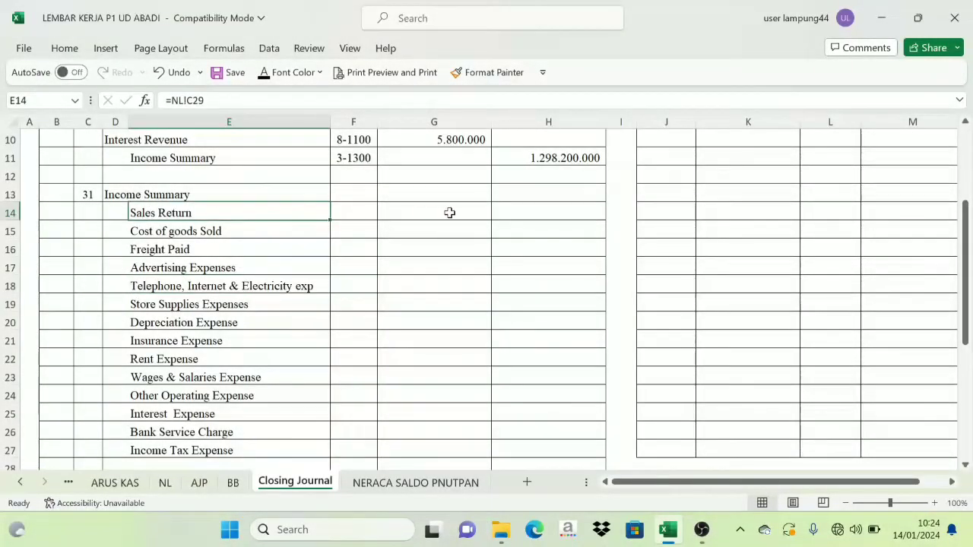
# Check the Sales Return debit in J29 of the NL sheet and colour its credit amount in H14 of the Closing Journal black
pyautogui.click(165, 482)
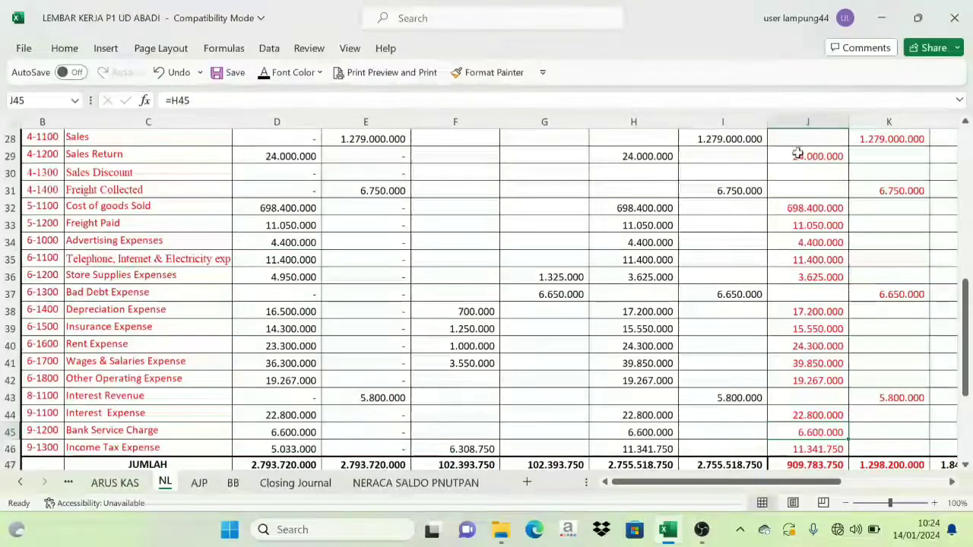
pyautogui.click(804, 158)
pyautogui.click(149, 156)
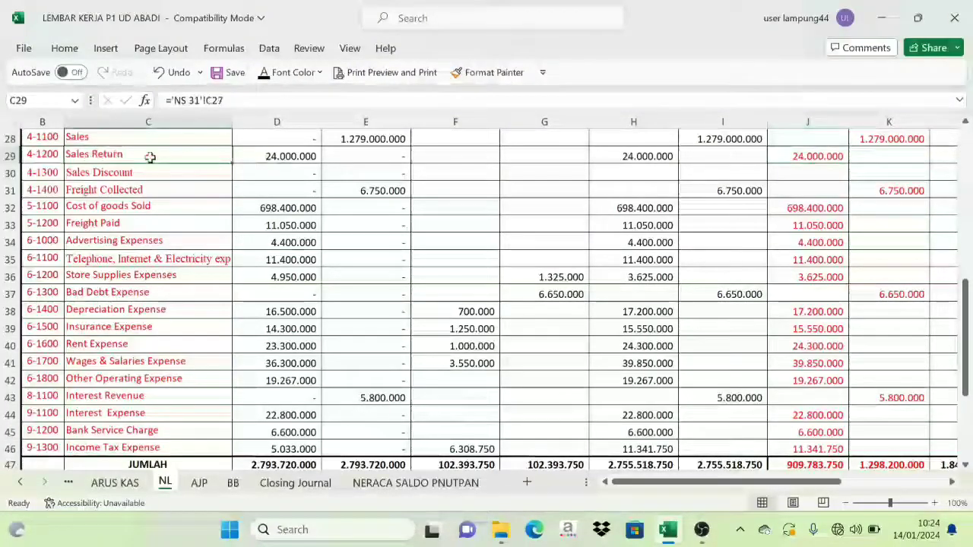
pyautogui.click(808, 157)
pyautogui.click(295, 483)
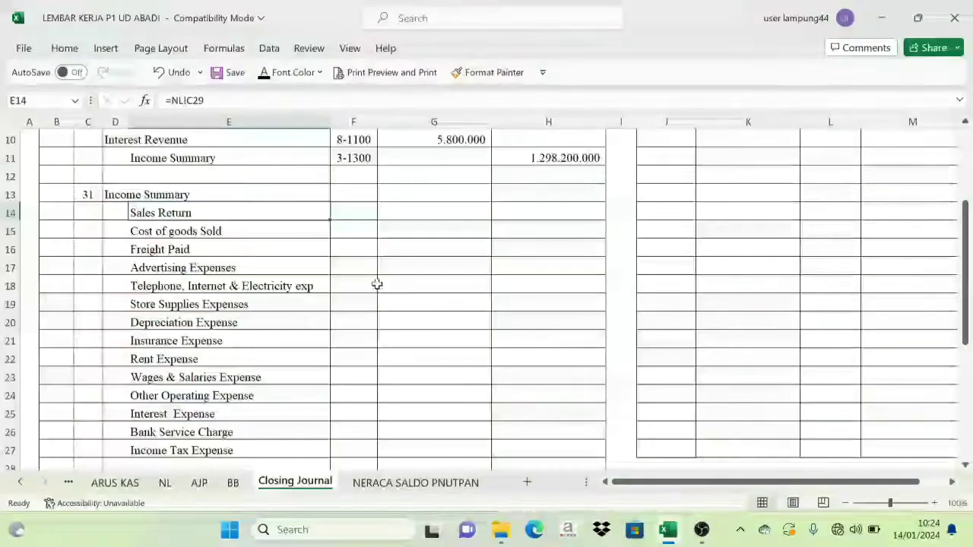
pyautogui.click(539, 210)
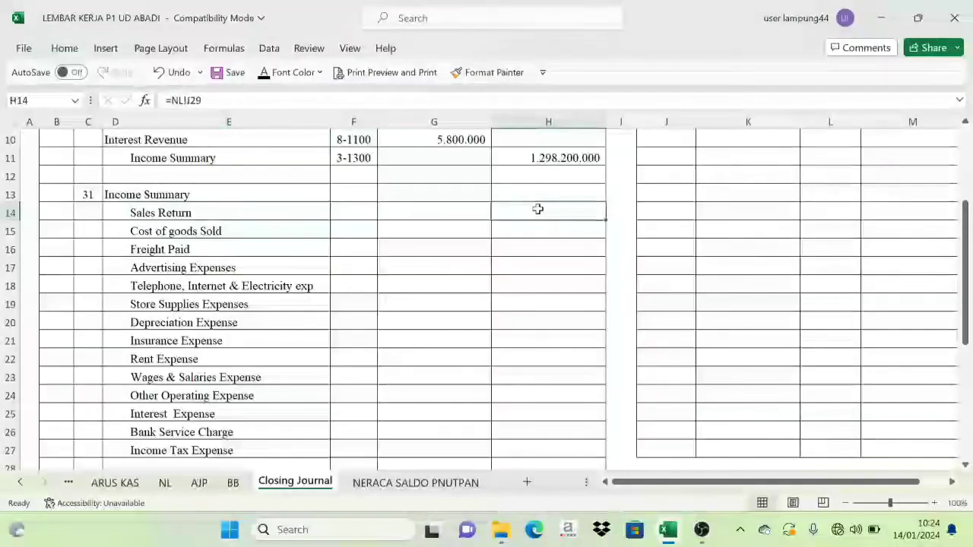
pyautogui.click(266, 75)
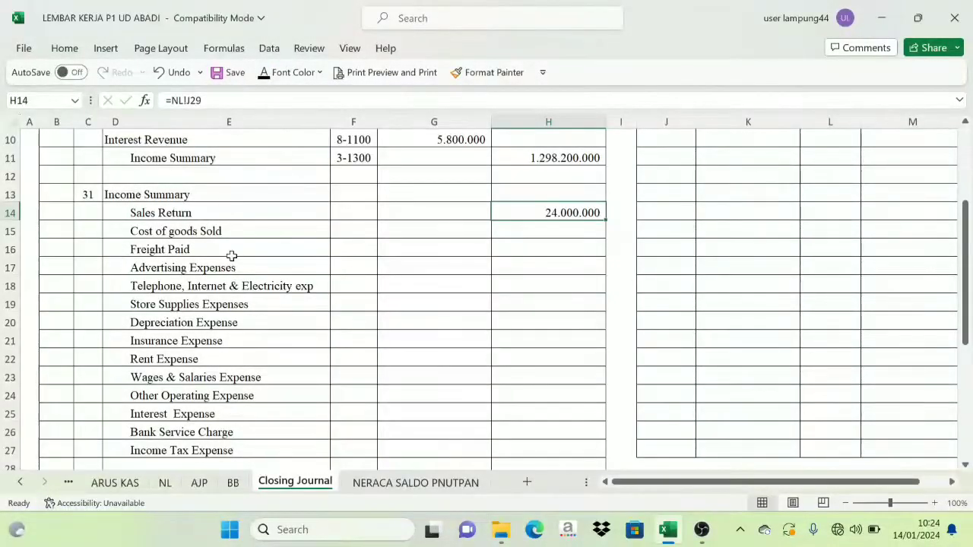
# Check the NL debit amounts in J32:J46 and colour the matching credit amounts in H15:H27 of the Closing Journal black
pyautogui.click(166, 484)
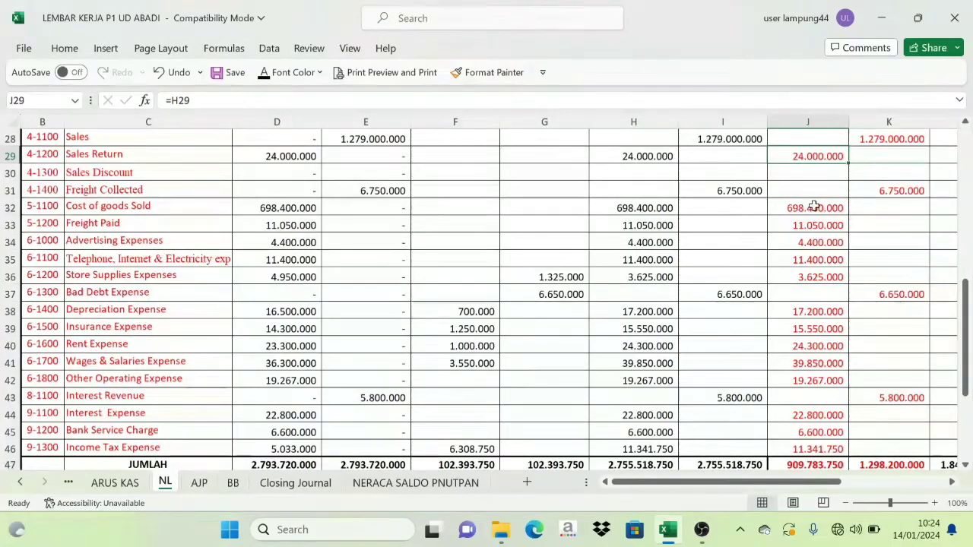
pyautogui.moveTo(821, 207); pyautogui.dragTo(823, 443)
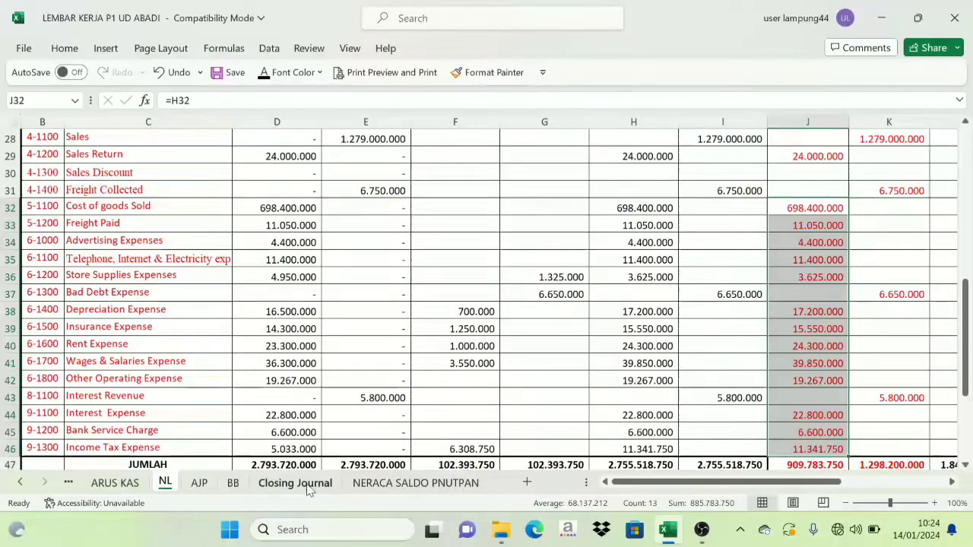
pyautogui.click(295, 482)
pyautogui.moveTo(525, 228); pyautogui.dragTo(512, 451)
pyautogui.hotkey('ctrl', 'v')
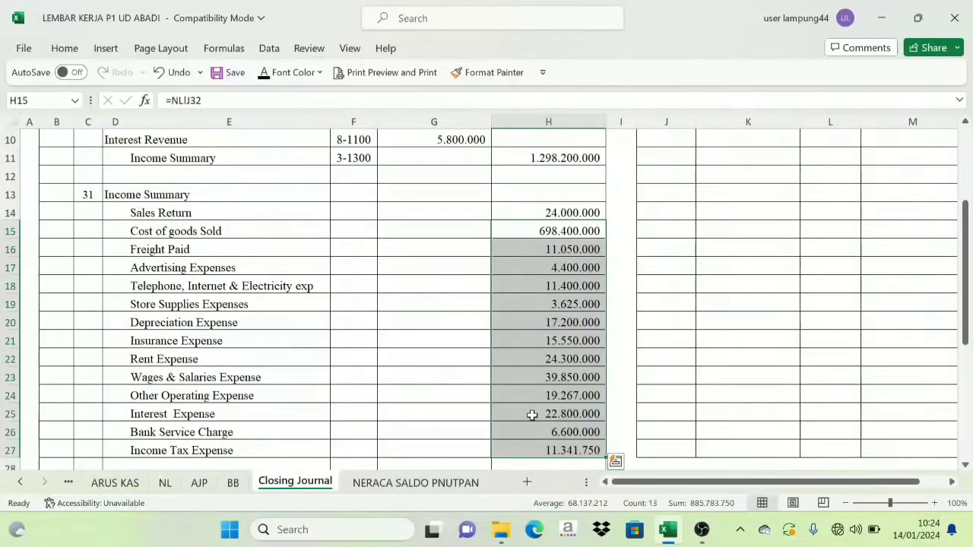
pyautogui.click(485, 411)
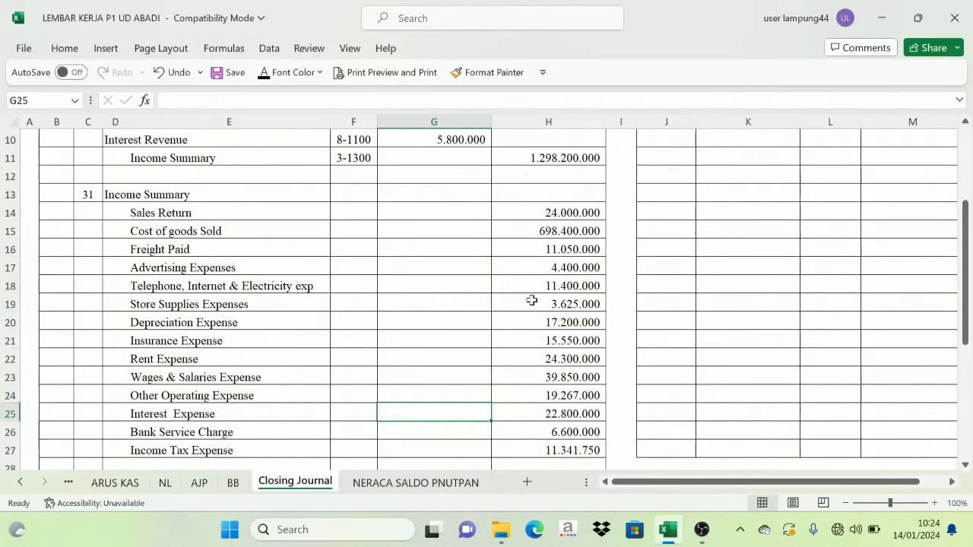
# Check the sum of the credit amounts in H14:H27 and colour the Income Summary debit formula =SUM(H14:H27) in G13 black
pyautogui.moveTo(554, 217); pyautogui.dragTo(532, 451)
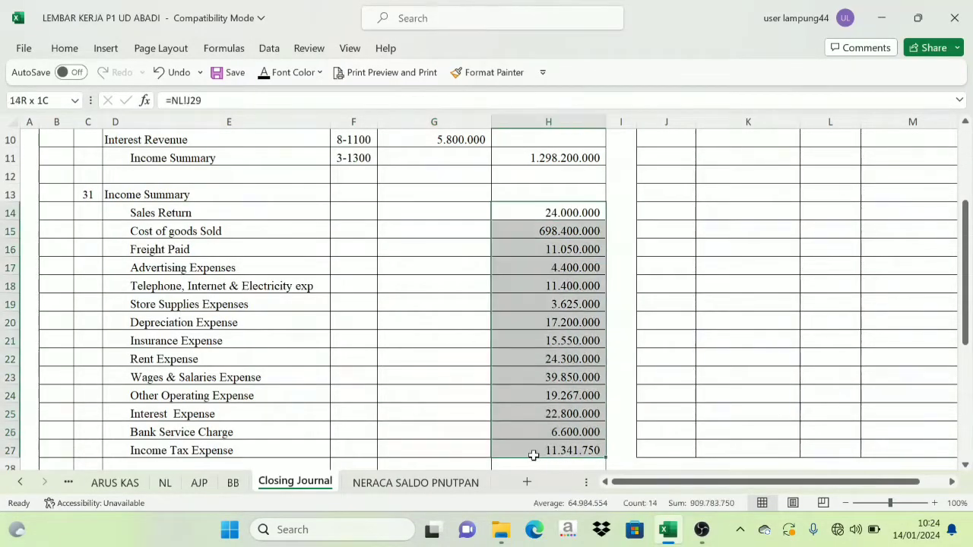
pyautogui.click(425, 196)
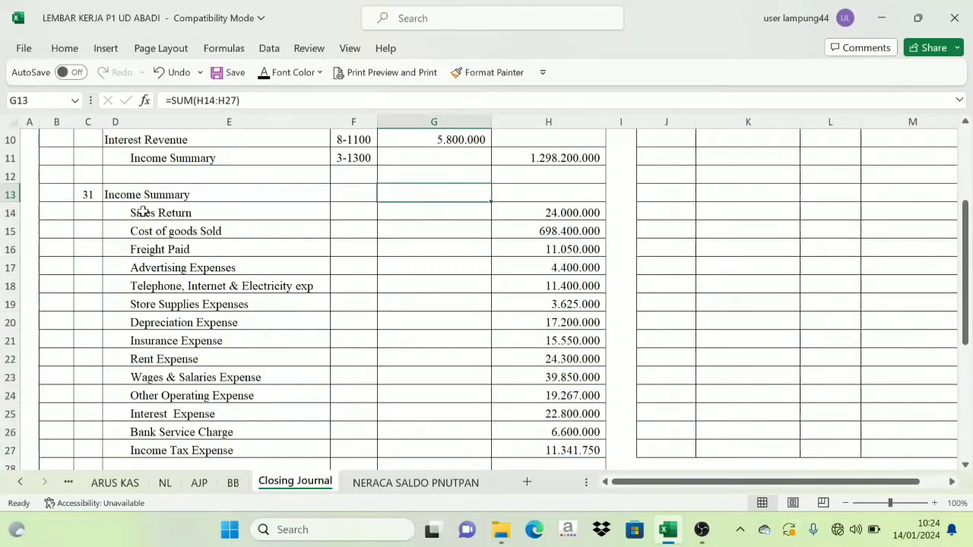
pyautogui.click(264, 74)
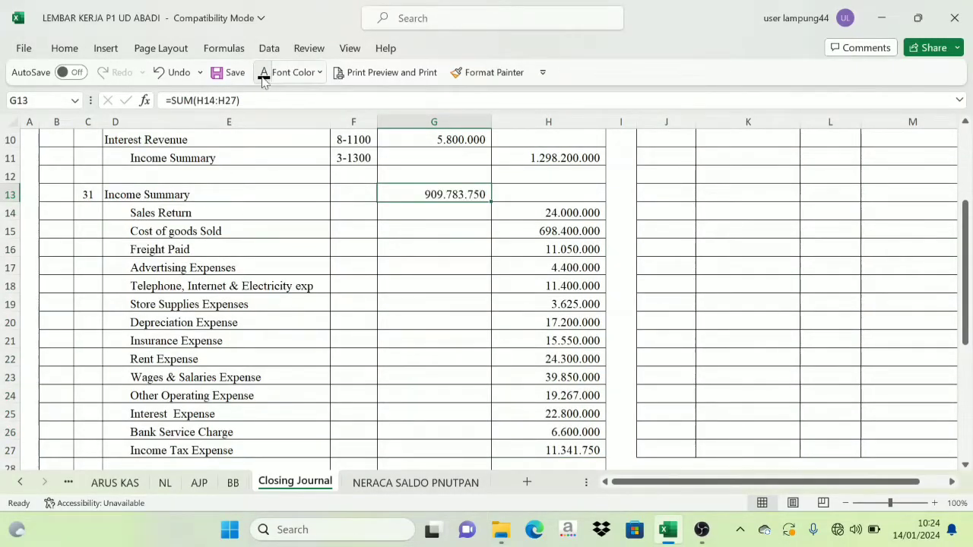
# Review both closing entries in the Closing Journal, covering the revenue accounts closed to Income Summary and the expense accounts closed from it
pyautogui.scroll(-1, 403, 270)
pyautogui.scroll(2, 434, 261)
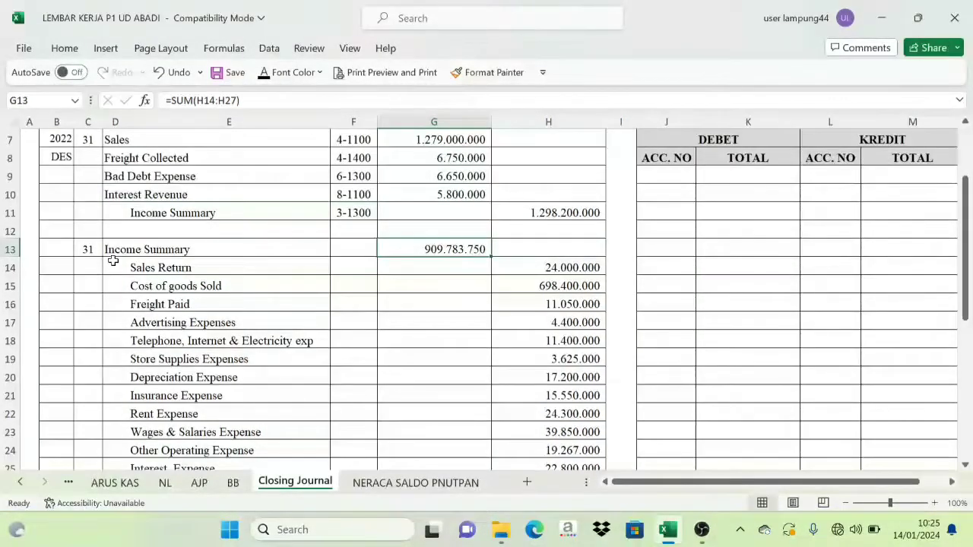
pyautogui.scroll(2, 168, 330)
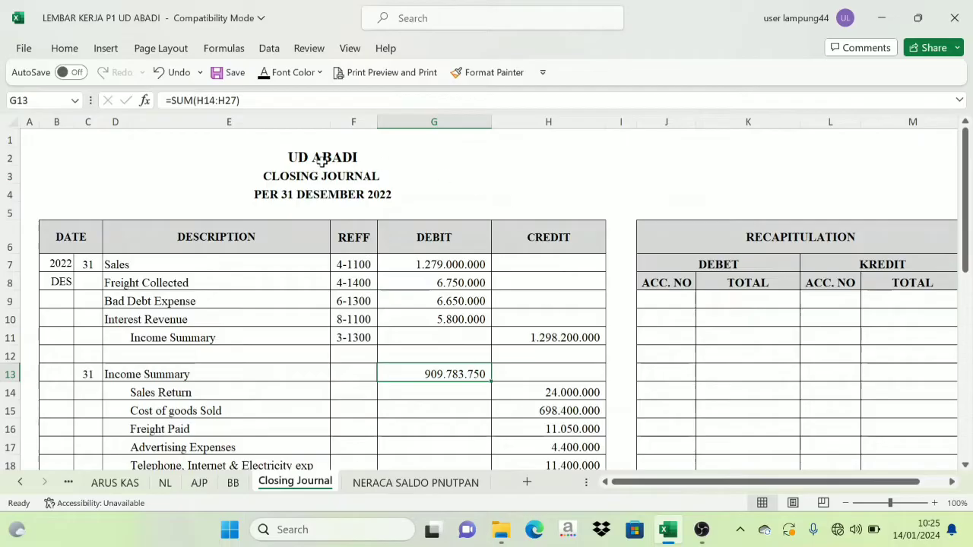
pyautogui.moveTo(115, 266); pyautogui.dragTo(141, 323)
pyautogui.click(176, 343)
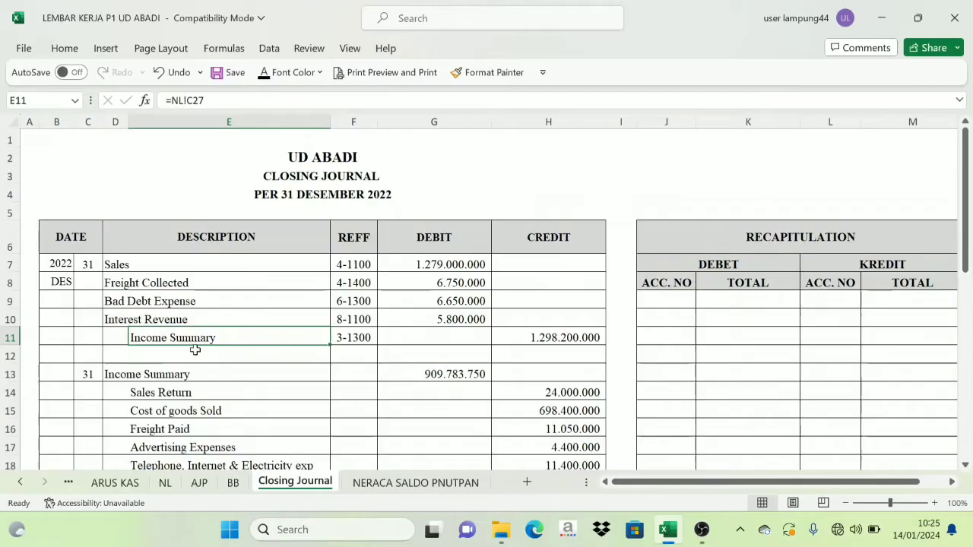
pyautogui.scroll(-2, 195, 336)
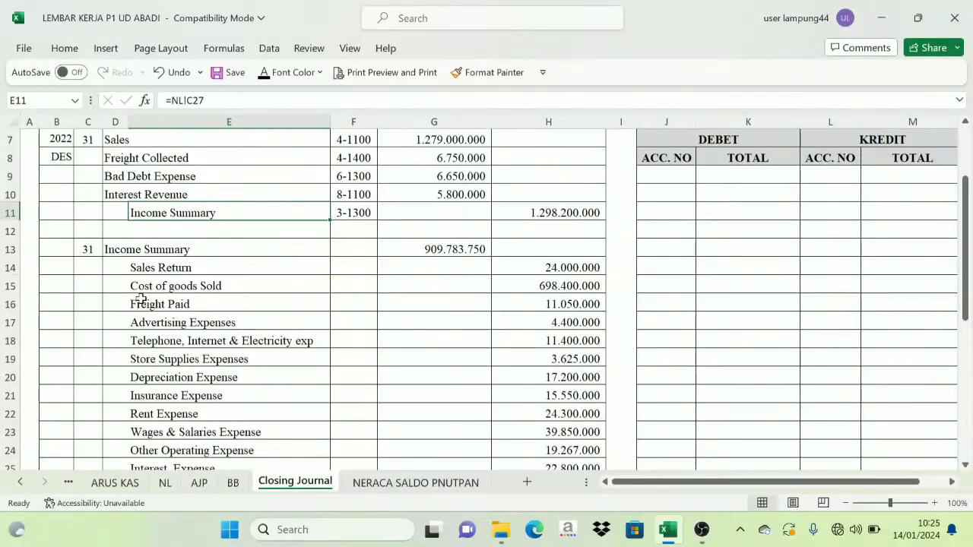
pyautogui.scroll(2, 229, 247)
pyautogui.click(292, 176)
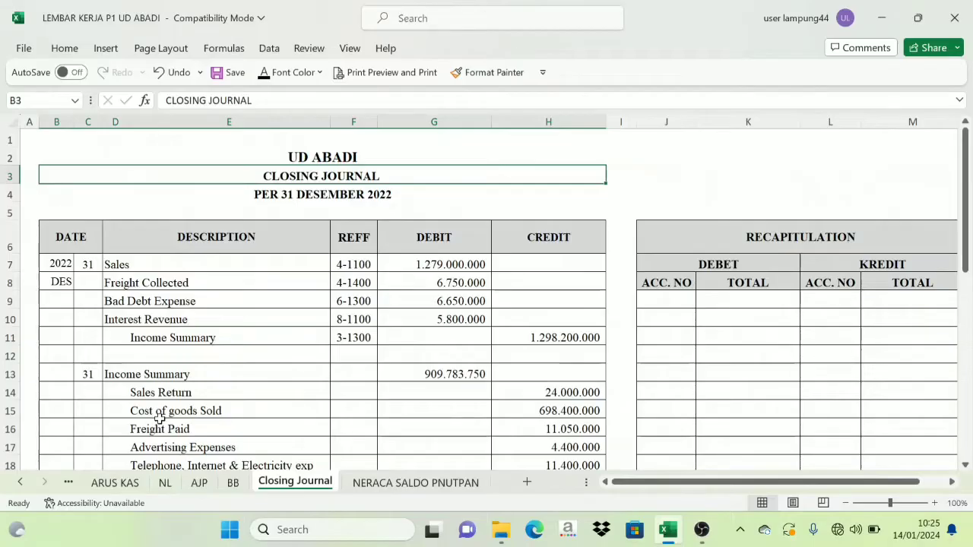
pyautogui.scroll(-1, 159, 417)
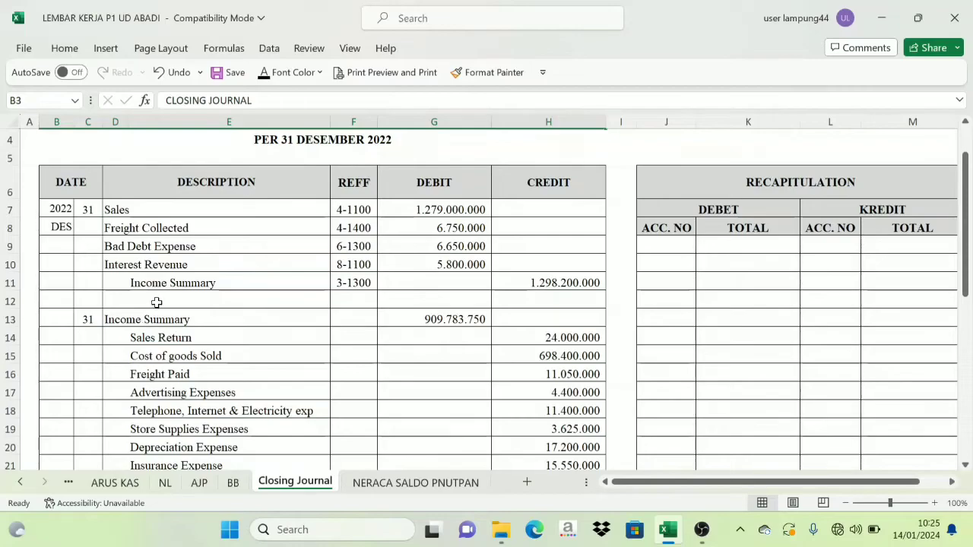
pyautogui.scroll(-3, 144, 341)
pyautogui.scroll(2, 145, 346)
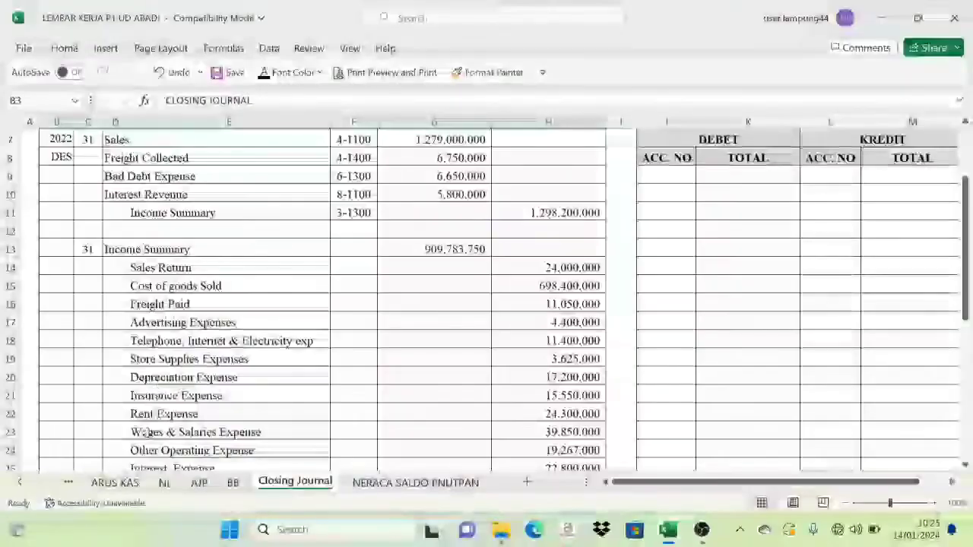
# Examine the RUGI LABA credit column from K28 down and the debit amounts in J29:J46 on the NL sheet
pyautogui.click(169, 484)
pyautogui.scroll(2, 930, 239)
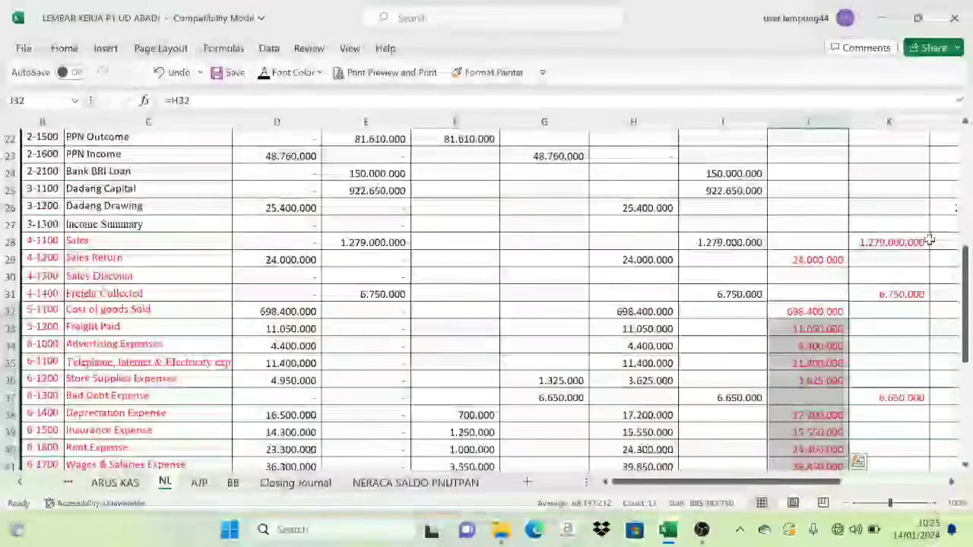
pyautogui.moveTo(885, 243); pyautogui.dragTo(870, 463)
pyautogui.scroll(-1, 804, 282)
pyautogui.moveTo(808, 205); pyautogui.dragTo(809, 367)
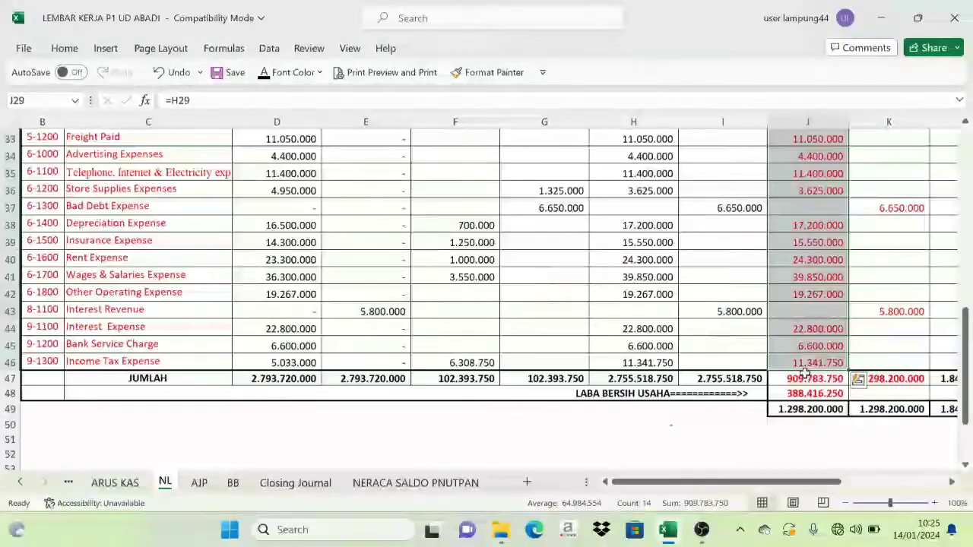
# Compare the RUGI LABA debit and credit totals in J47 and K47 on the NL sheet with the LABA BERSIH USAHA formula in J48
pyautogui.scroll(1, 809, 368)
pyautogui.scroll(-2, 809, 368)
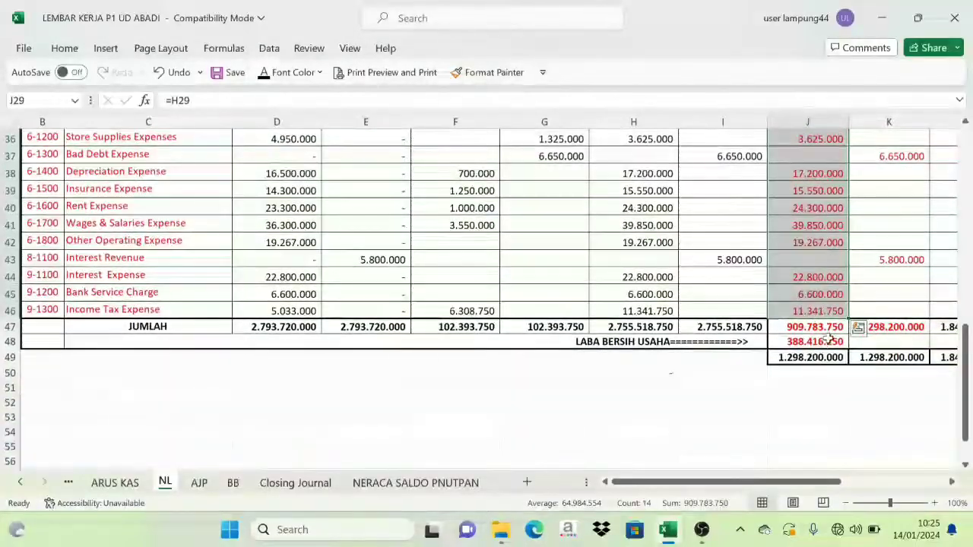
pyautogui.click(895, 272)
pyautogui.click(873, 328)
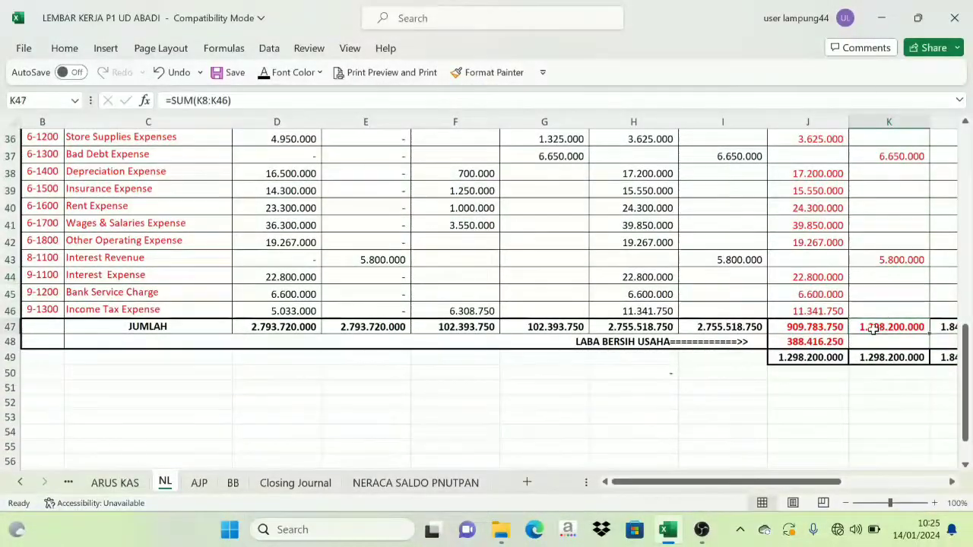
pyautogui.click(815, 329)
pyautogui.click(889, 326)
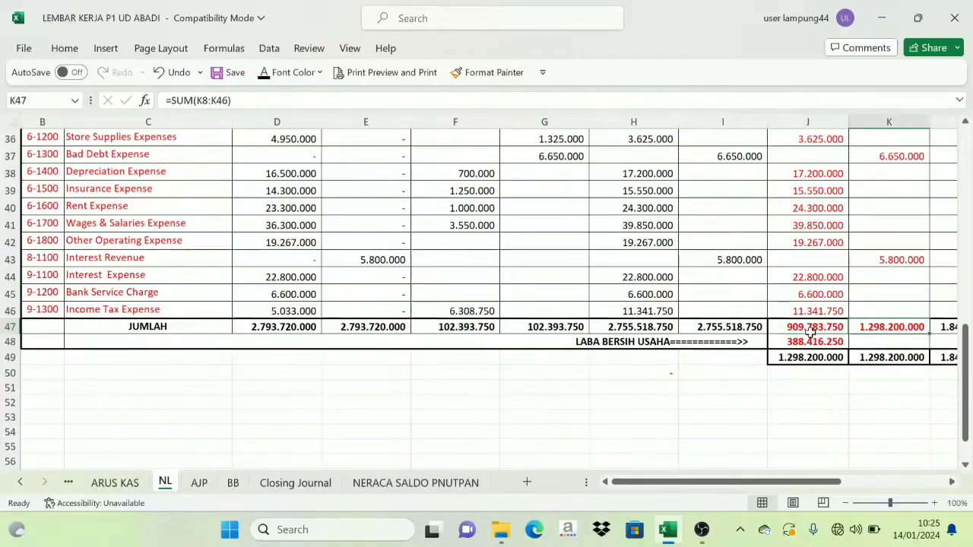
pyautogui.click(817, 333)
pyautogui.click(817, 341)
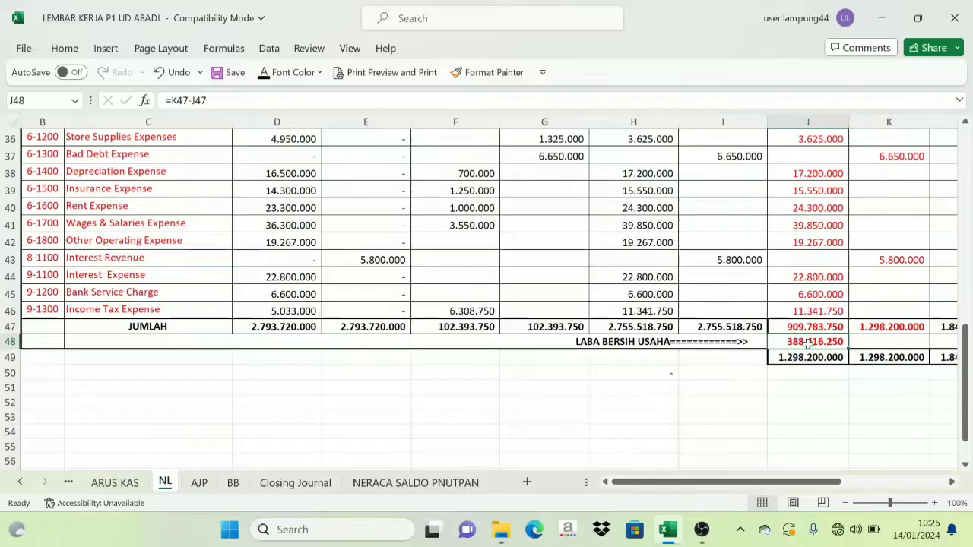
# Colour the third closing entry black in the Closing Journal: date 31 in C29, Income Summary in D29 and the owner's capital account in E30
pyautogui.click(295, 482)
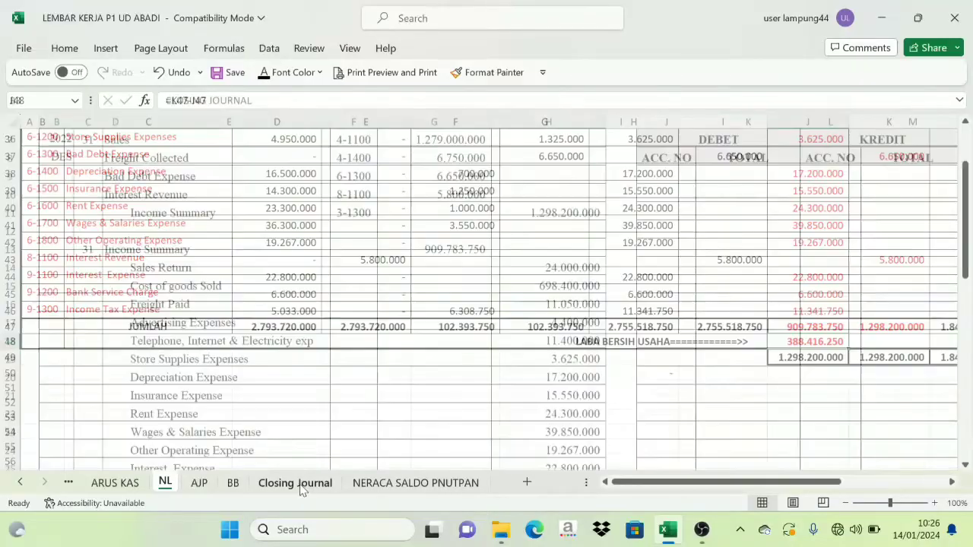
pyautogui.scroll(-4, 289, 477)
pyautogui.scroll(-1, 185, 402)
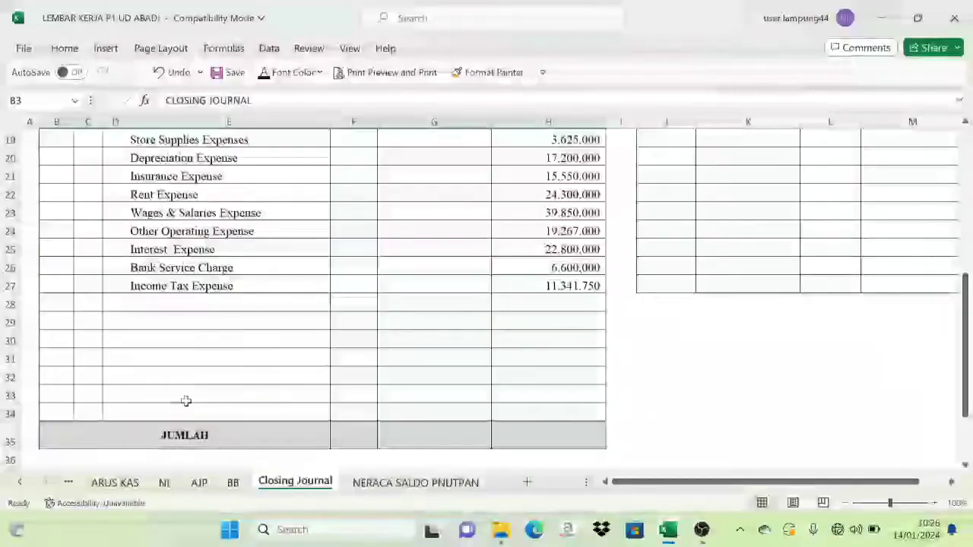
pyautogui.click(98, 319)
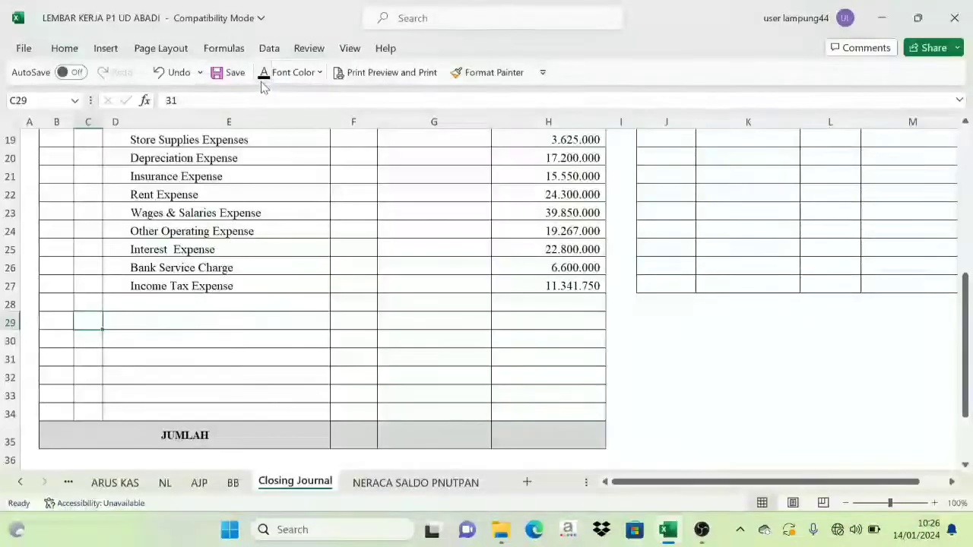
pyautogui.click(146, 340)
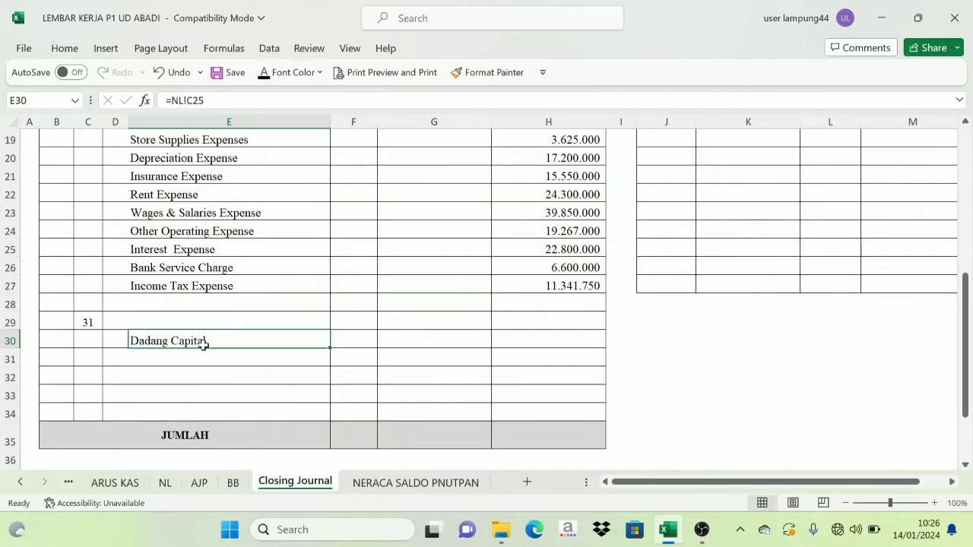
pyautogui.click(114, 323)
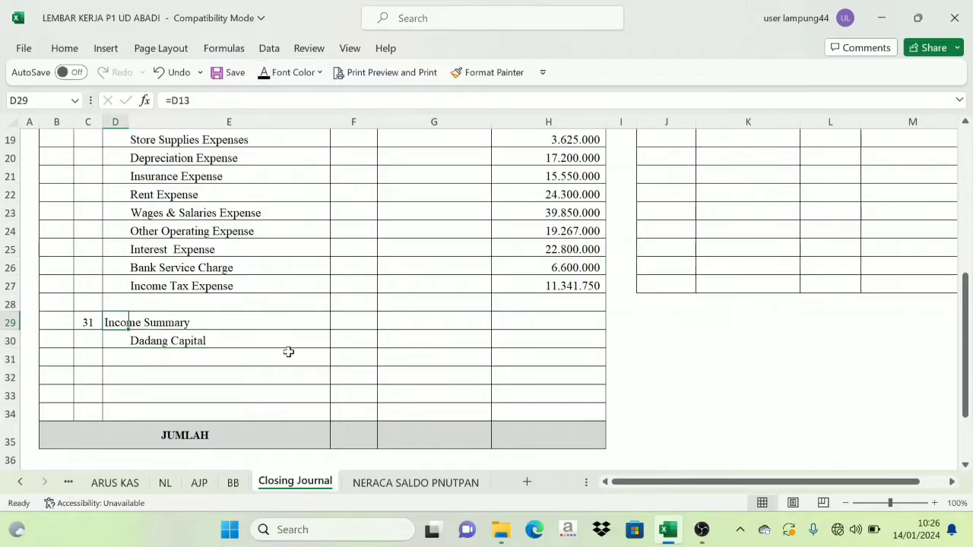
# Colour the account numbers in F13:F27 and F29:F30 of the Closing Journal black
pyautogui.scroll(4, 377, 329)
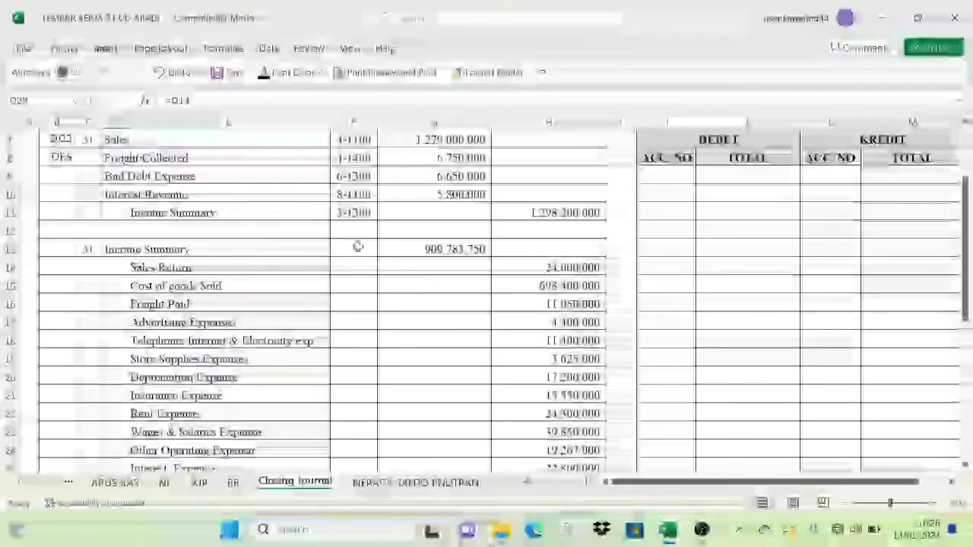
pyautogui.moveTo(343, 363); pyautogui.dragTo(365, 397)
pyautogui.click(264, 74)
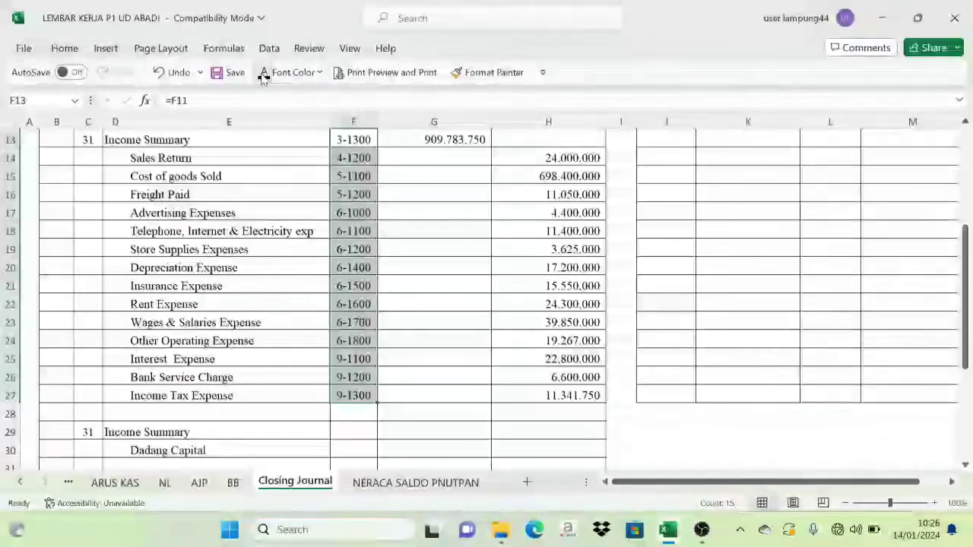
pyautogui.scroll(-1, 331, 307)
pyautogui.scroll(-2, 331, 308)
pyautogui.moveTo(344, 319); pyautogui.dragTo(354, 339)
pyautogui.click(264, 72)
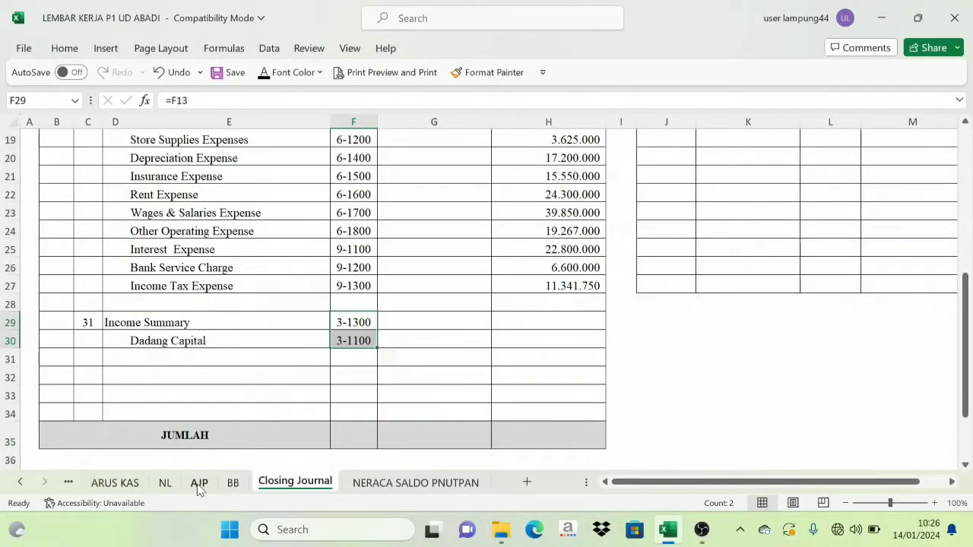
# Check the net profit in J48 on the NL sheet and colour the matching 388.416.250 amounts in G29:H30 of the Closing Journal black
pyautogui.click(164, 482)
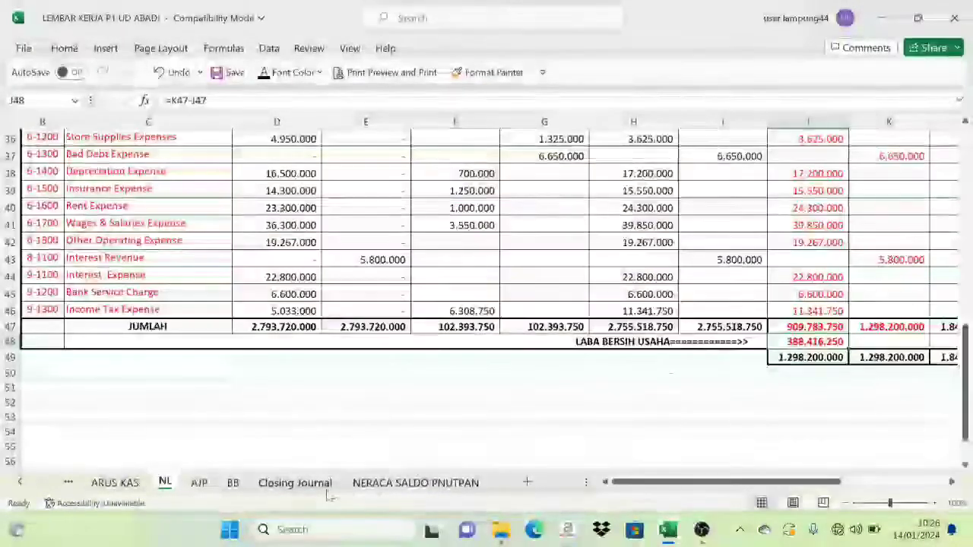
pyautogui.click(294, 483)
pyautogui.moveTo(445, 325); pyautogui.dragTo(532, 338)
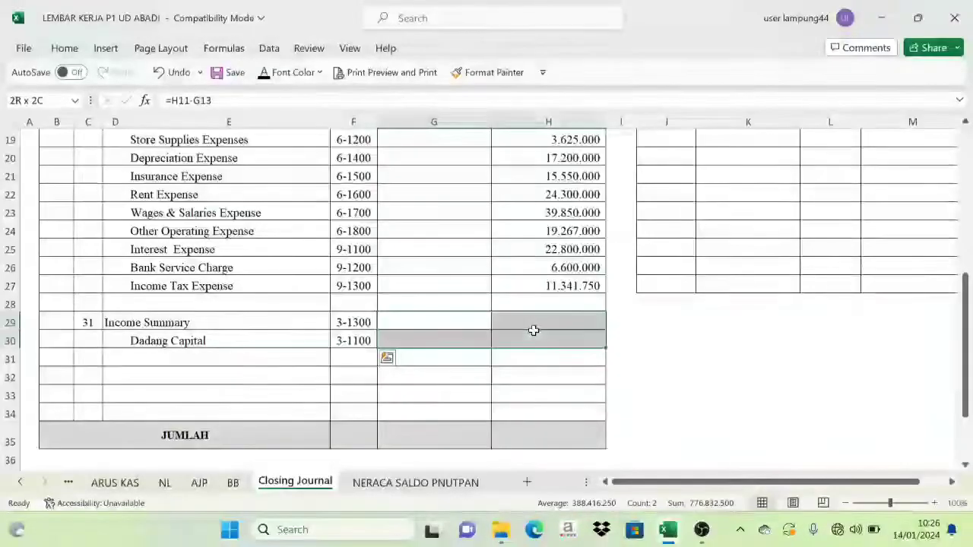
pyautogui.write('388.416.250\t \t388.416.250')
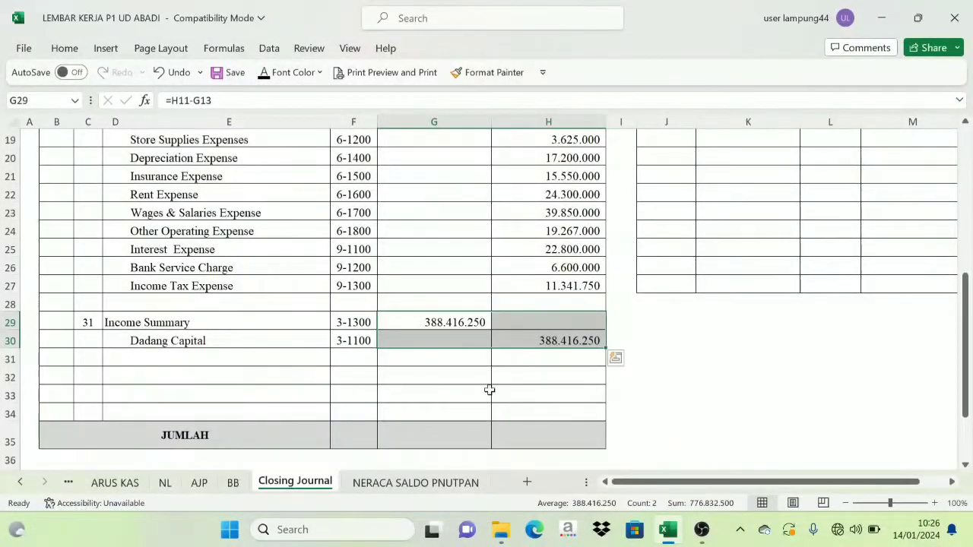
pyautogui.click(521, 371)
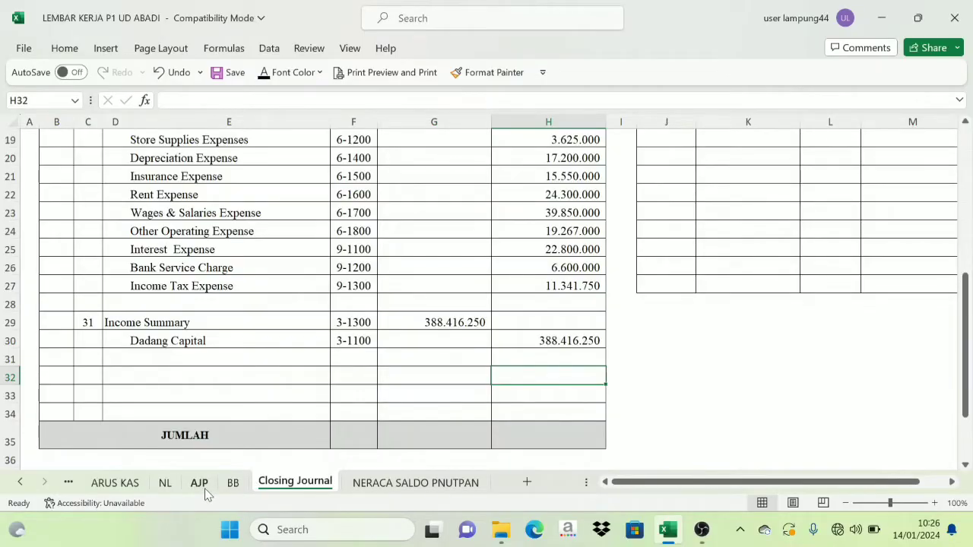
# Examine the owner's drawing account in row 26 of the NL sheet alongside the capital, Income Summary and RUGI LABA accounts
pyautogui.click(169, 487)
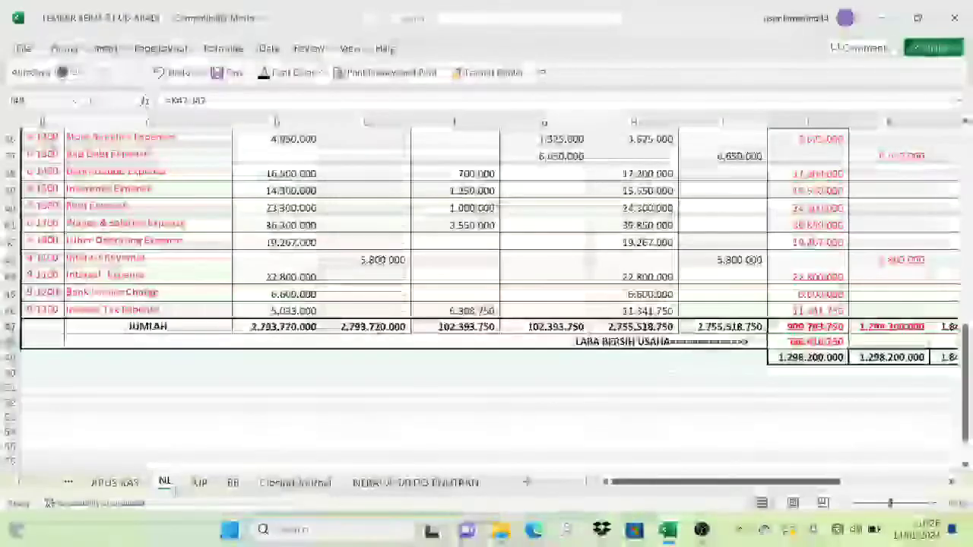
pyautogui.scroll(2, 246, 413)
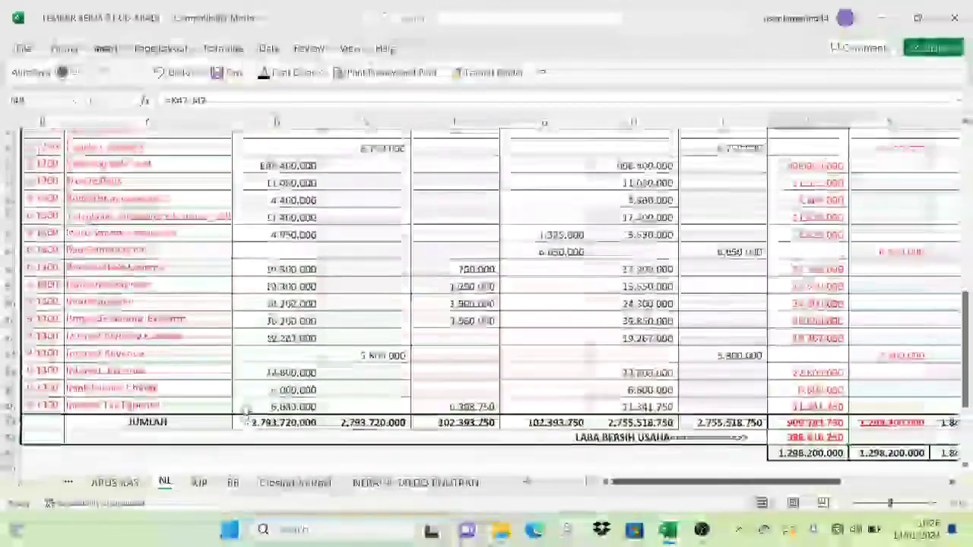
pyautogui.scroll(6, 245, 413)
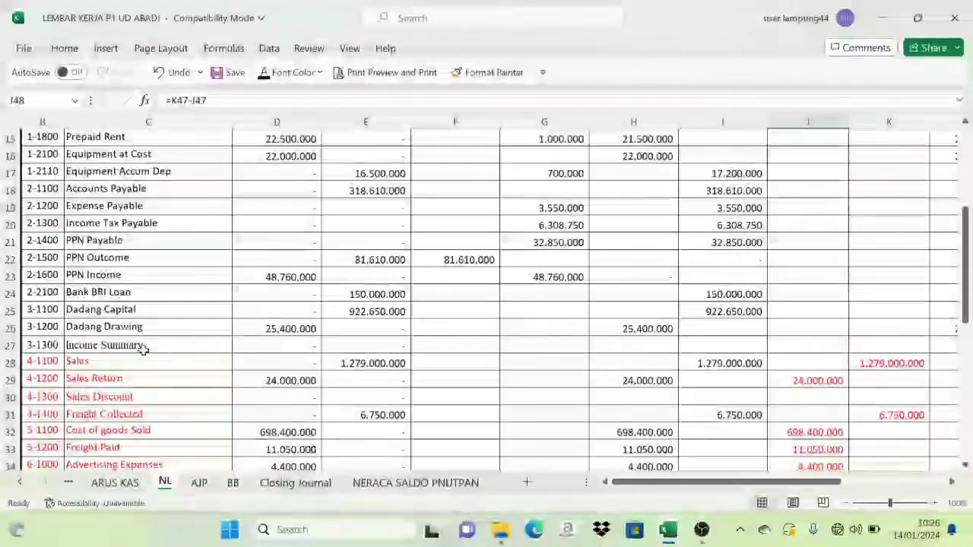
pyautogui.click(161, 328)
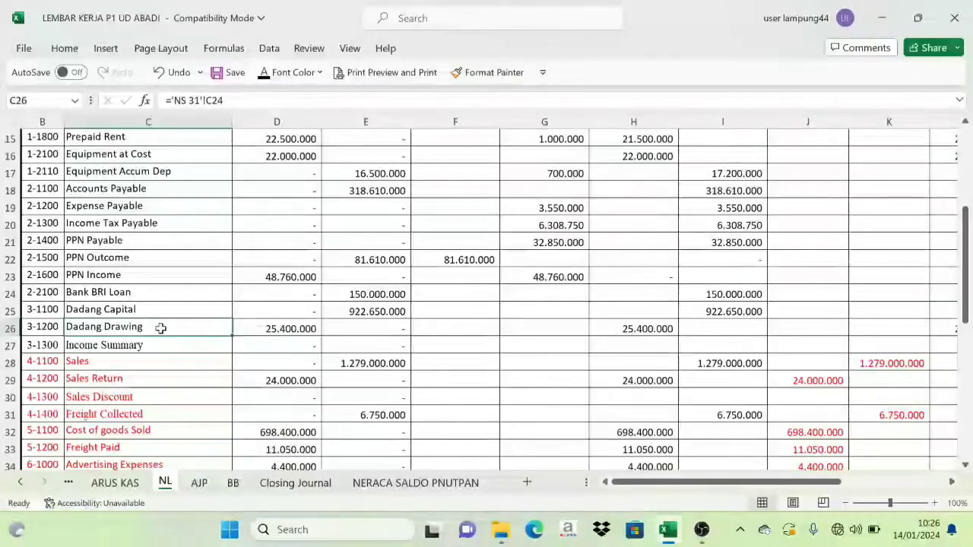
pyautogui.scroll(-2, 719, 374)
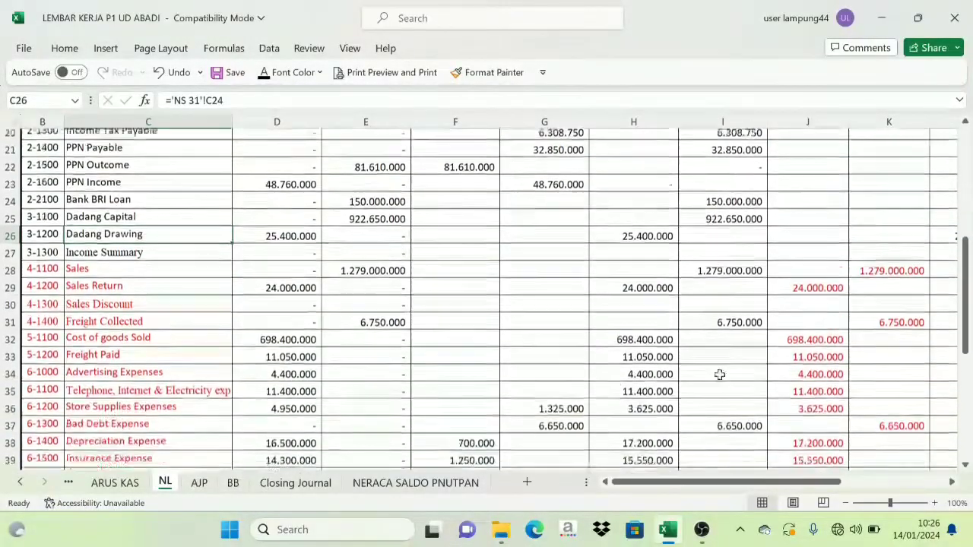
pyautogui.scroll(-4, 720, 375)
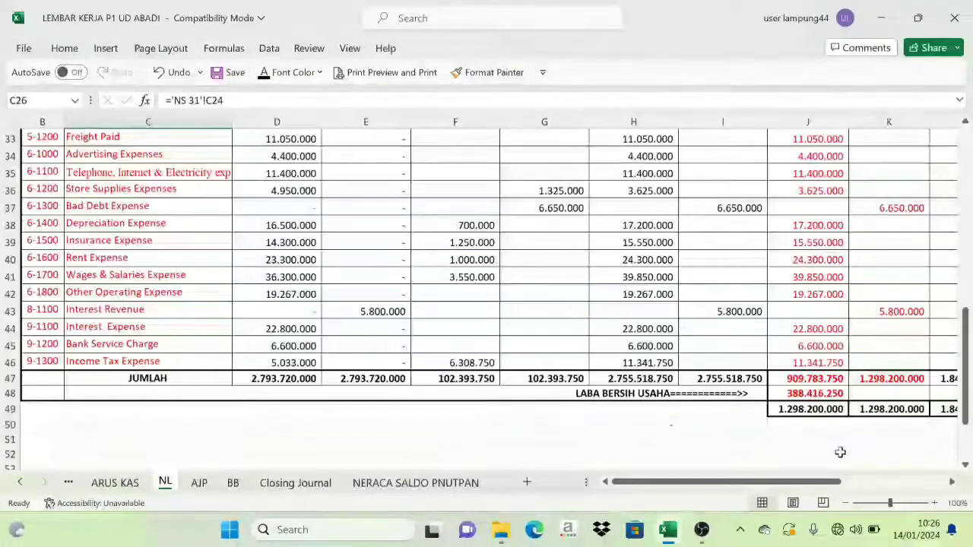
pyautogui.scroll(4, 840, 452)
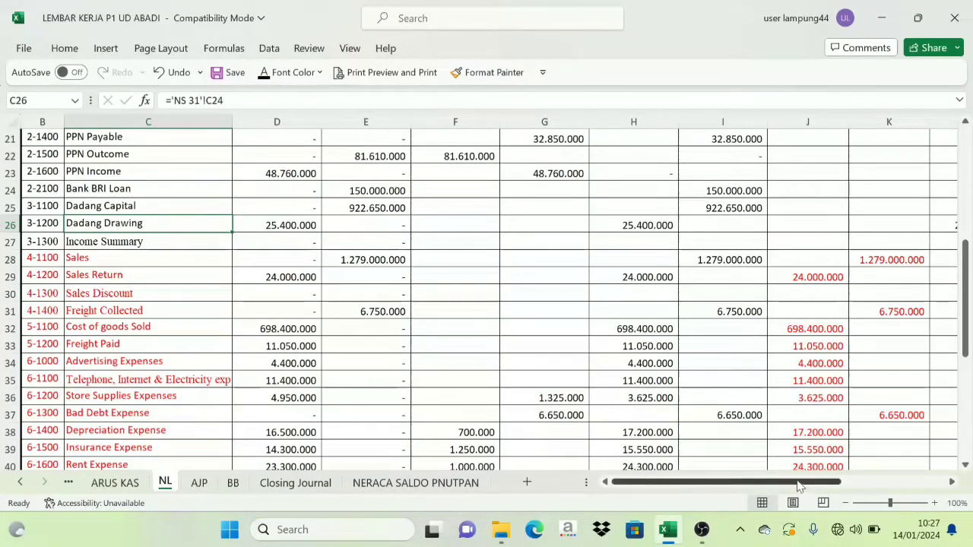
pyautogui.moveTo(798, 485)
pyautogui.mouseDown()
pyautogui.moveTo(877, 485)
pyautogui.moveTo(795, 484)
pyautogui.mouseUp()
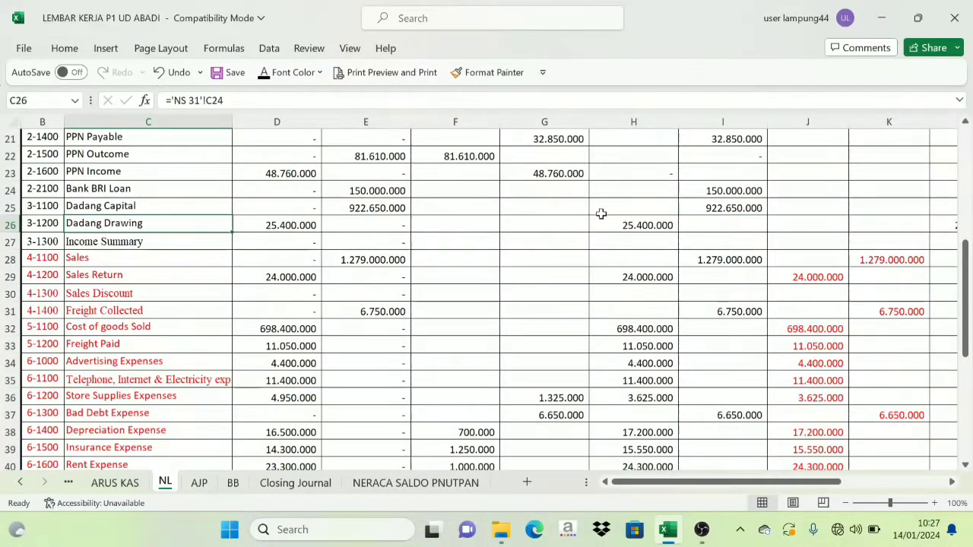
# Colour the owner's drawing amount in L26 of the NL sheet red
pyautogui.click(643, 223)
pyautogui.moveTo(747, 484); pyautogui.dragTo(857, 484)
pyautogui.click(570, 222)
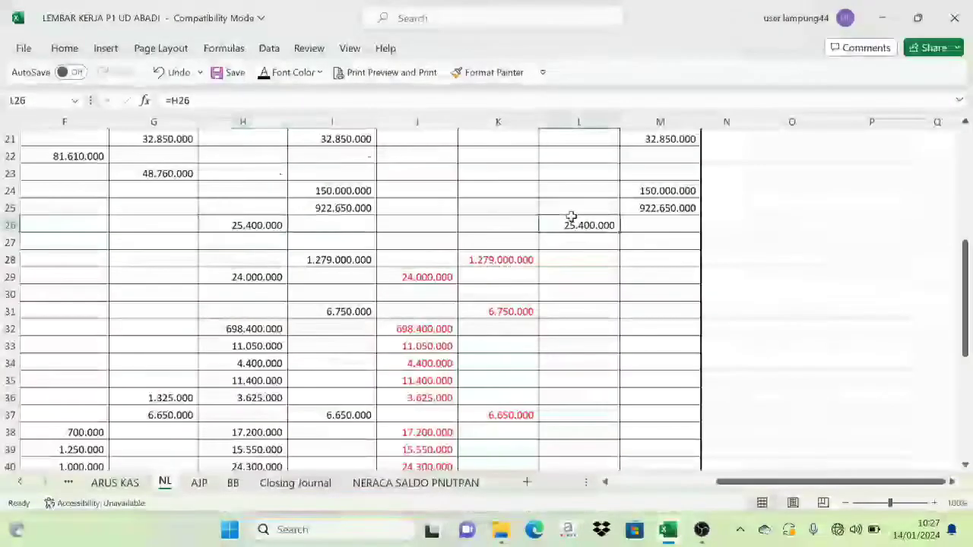
pyautogui.click(318, 72)
pyautogui.click(275, 241)
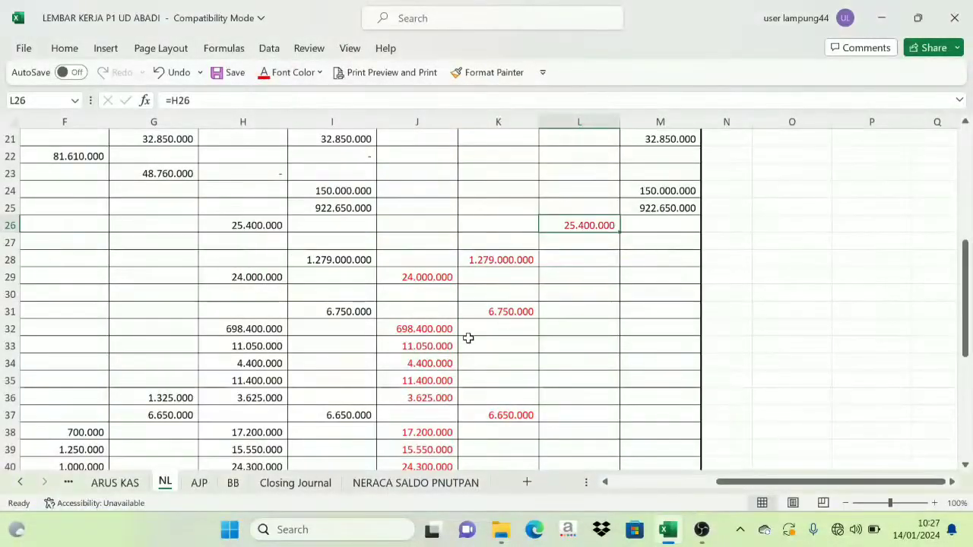
pyautogui.moveTo(766, 487); pyautogui.dragTo(658, 488)
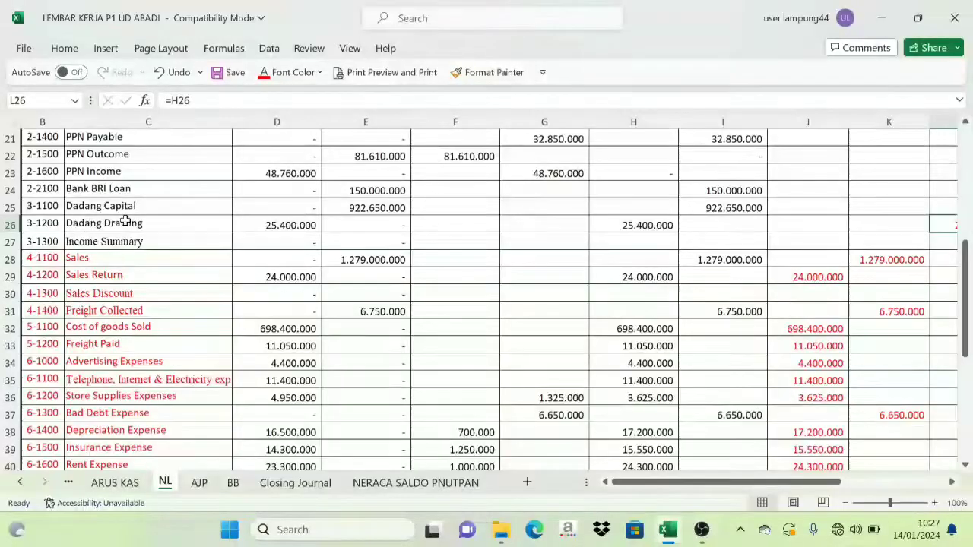
# Colour the date 31 in C32 and the owner's capital account in D32 of the Closing Journal black
pyautogui.click(300, 483)
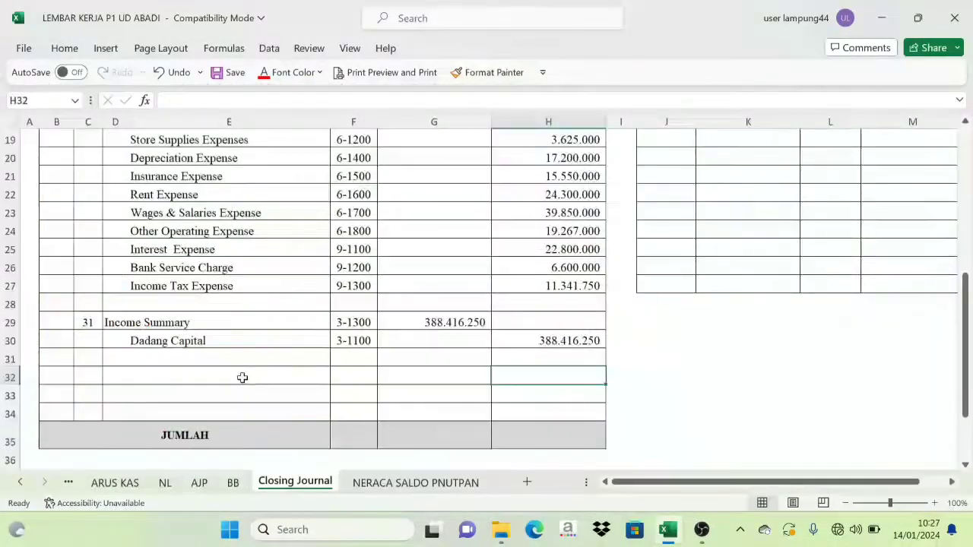
pyautogui.click(88, 375)
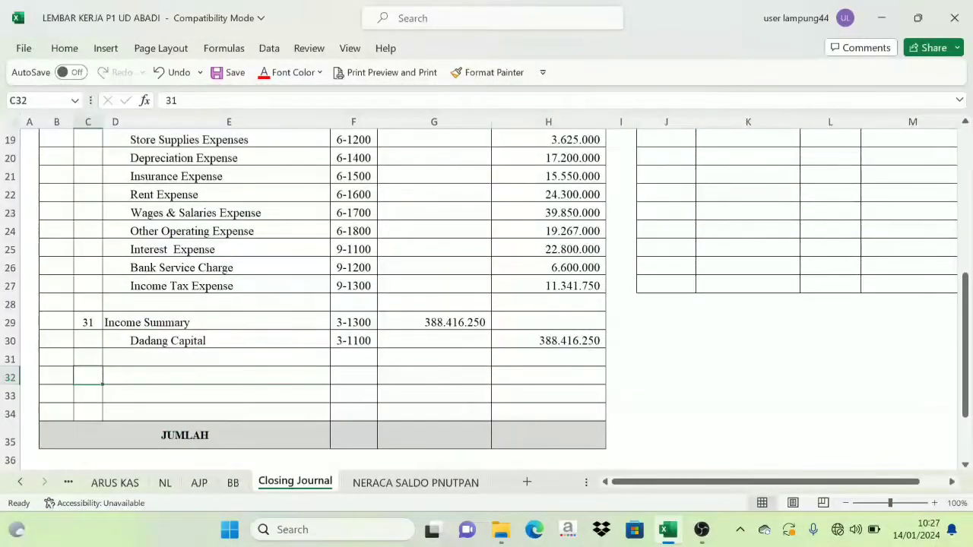
pyautogui.click(282, 76)
pyautogui.click(267, 96)
pyautogui.click(117, 380)
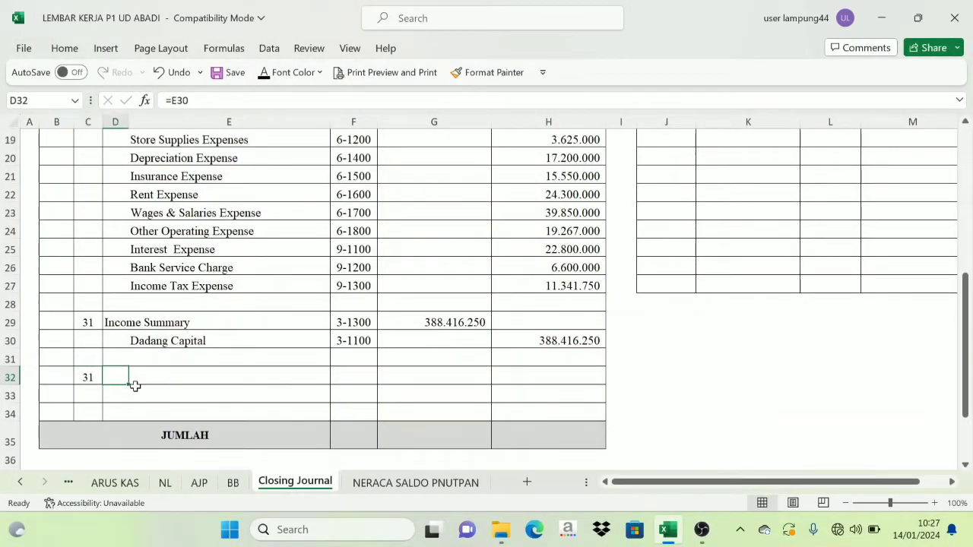
pyautogui.click(257, 78)
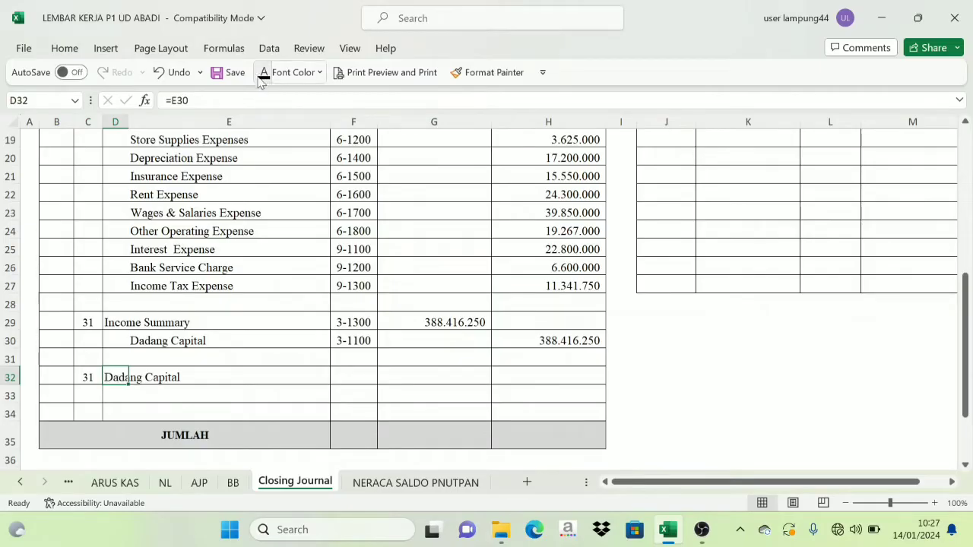
# Colour the owner's drawing account in E33 and the account numbers in F32:F33 of the Closing Journal black
pyautogui.click(154, 394)
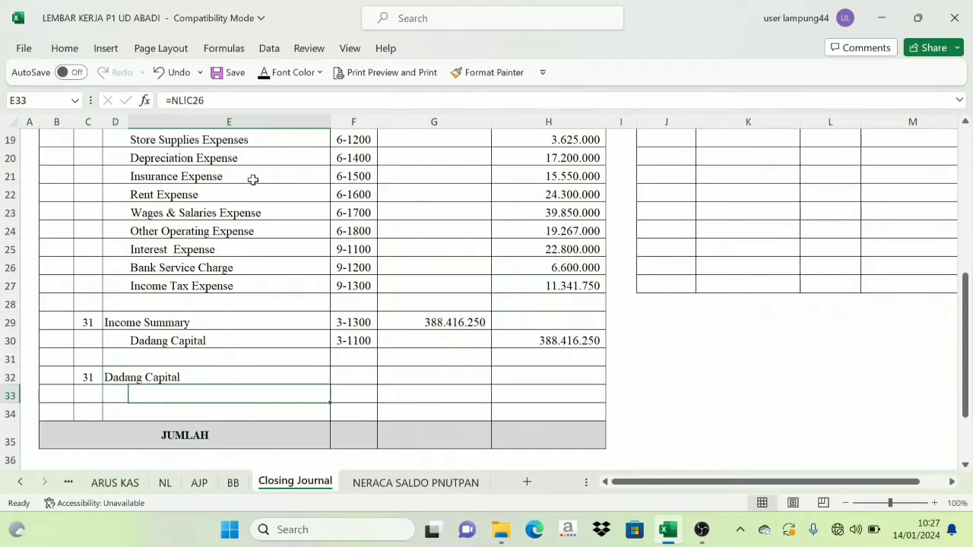
pyautogui.click(275, 78)
pyautogui.click(302, 96)
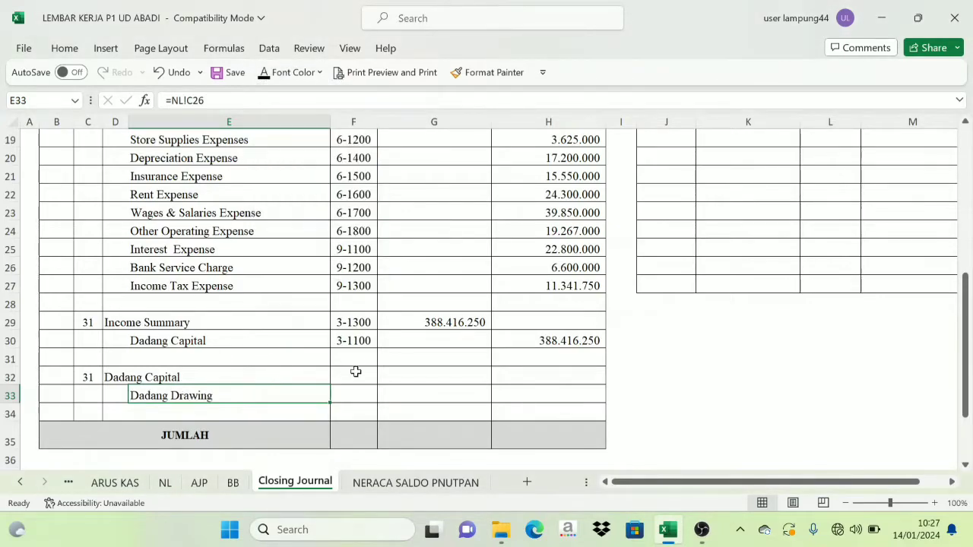
pyautogui.moveTo(355, 371); pyautogui.dragTo(353, 395)
pyautogui.click(266, 72)
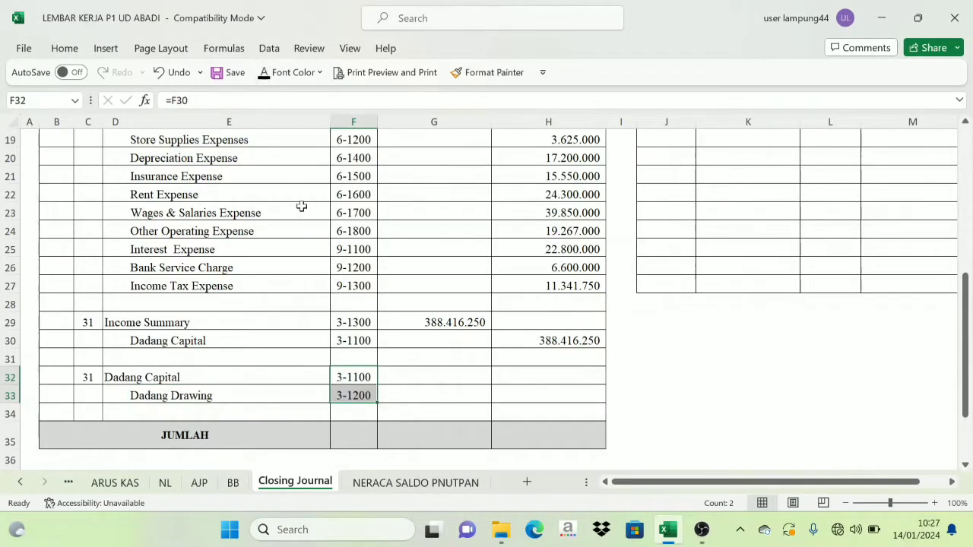
# Check the owner's drawing in row 26 of the NL sheet and colour the 25.400.000 amounts in G32 and H33 of the Closing Journal black
pyautogui.click(164, 483)
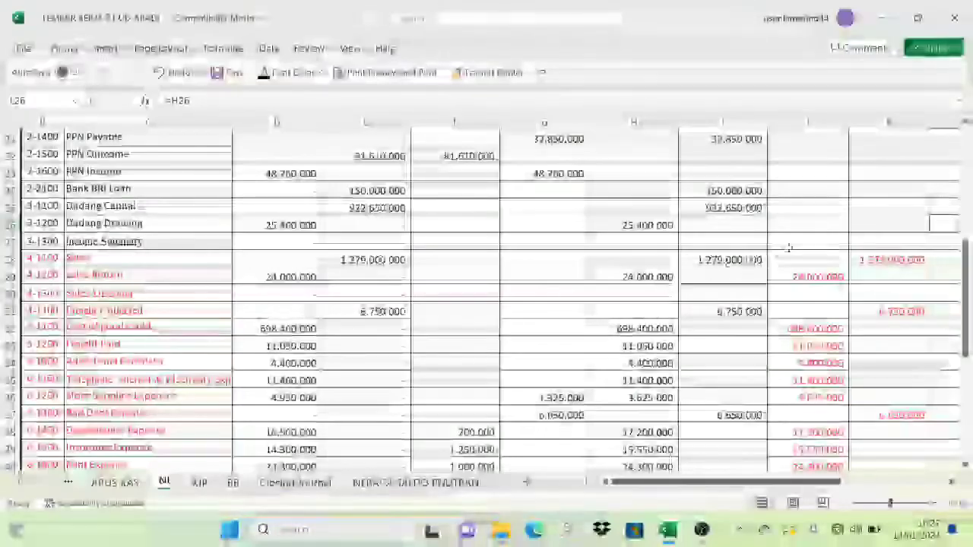
pyautogui.scroll(1, 803, 283)
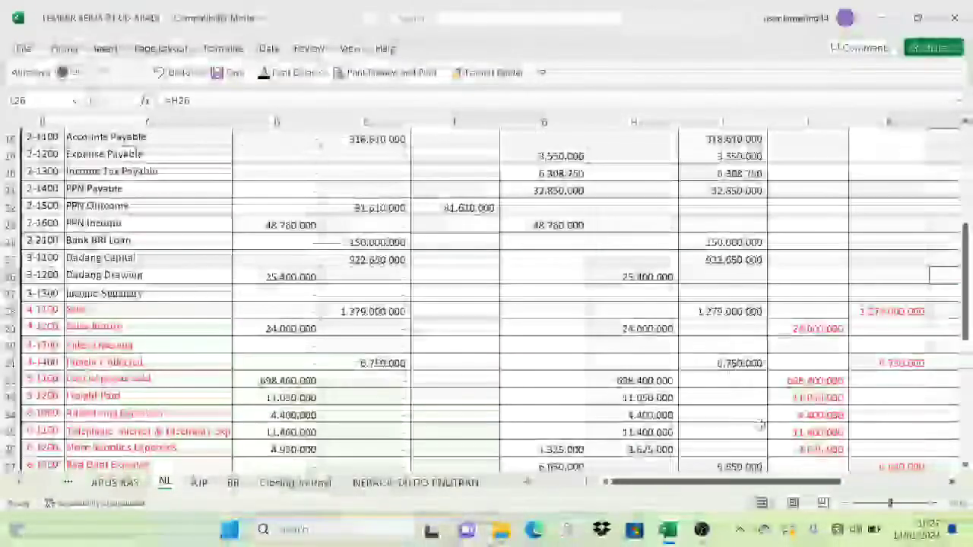
pyautogui.hscroll(3, 803, 283)
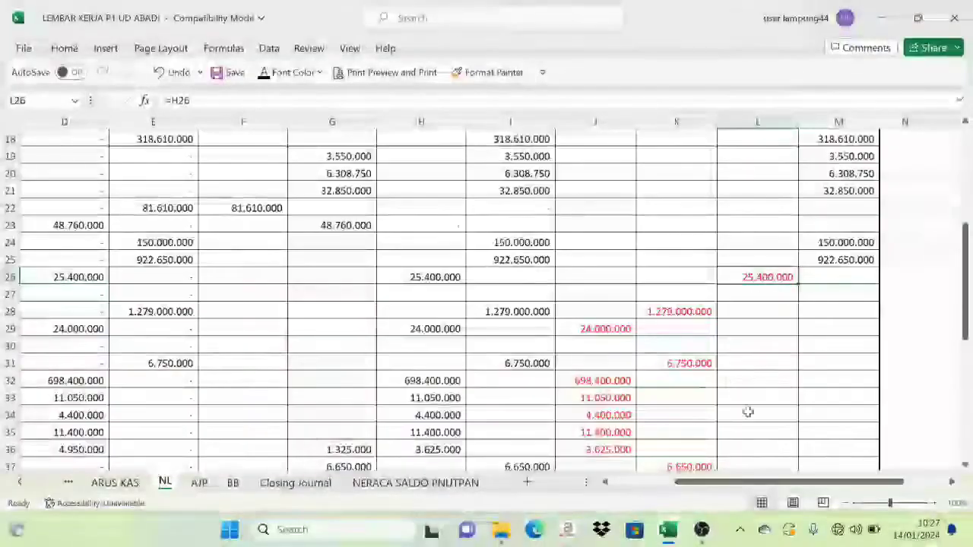
pyautogui.moveTo(783, 482); pyautogui.dragTo(668, 494)
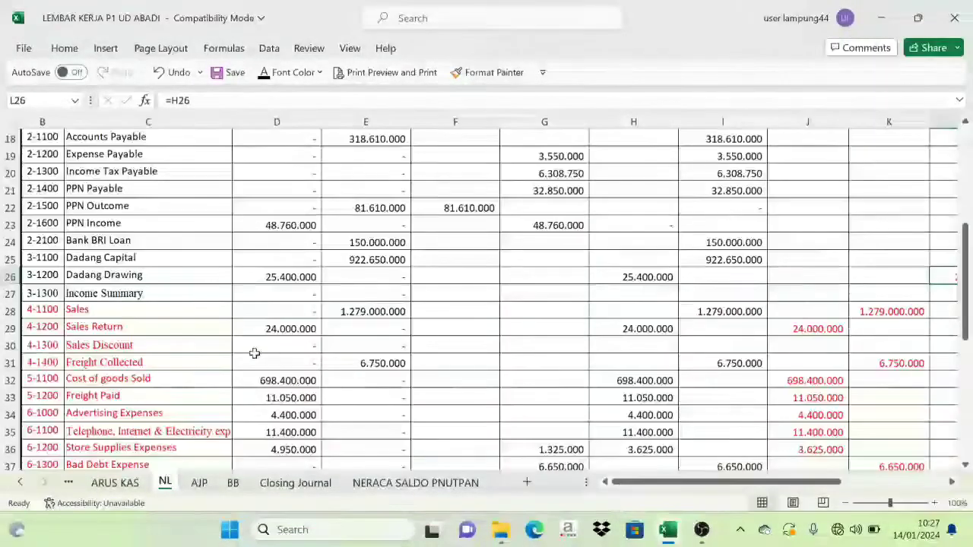
pyautogui.click(129, 275)
pyautogui.click(295, 482)
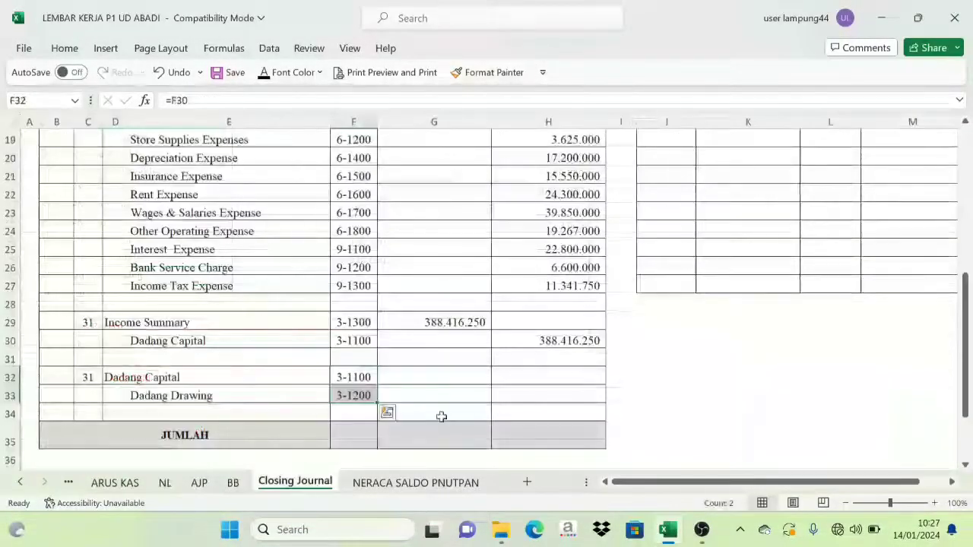
pyautogui.click(439, 374)
pyautogui.write('25.400.000\t \t25.400.000')
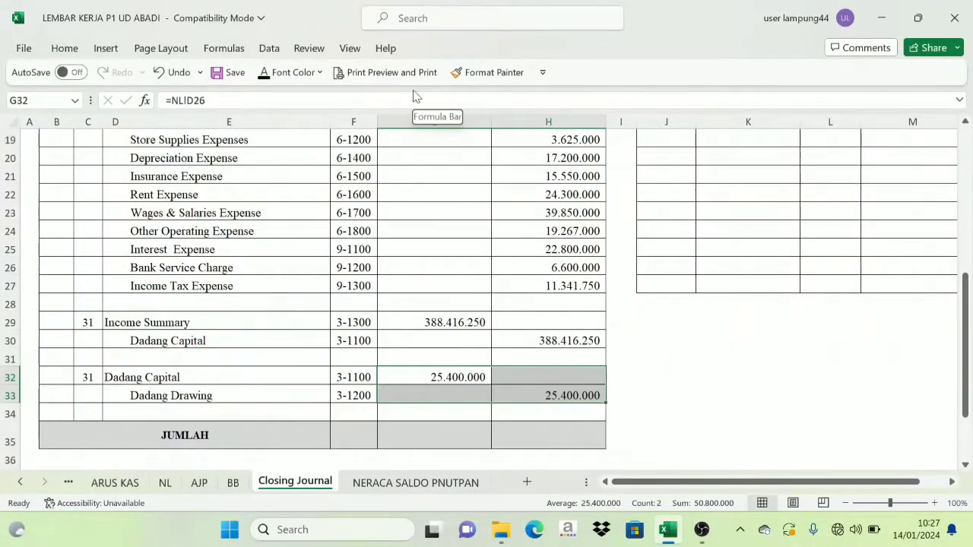
# Colour the debit and credit totals in the JUMLAH row of the Closing Journal, G35:H35, black
pyautogui.click(496, 343)
pyautogui.scroll(6, 336, 347)
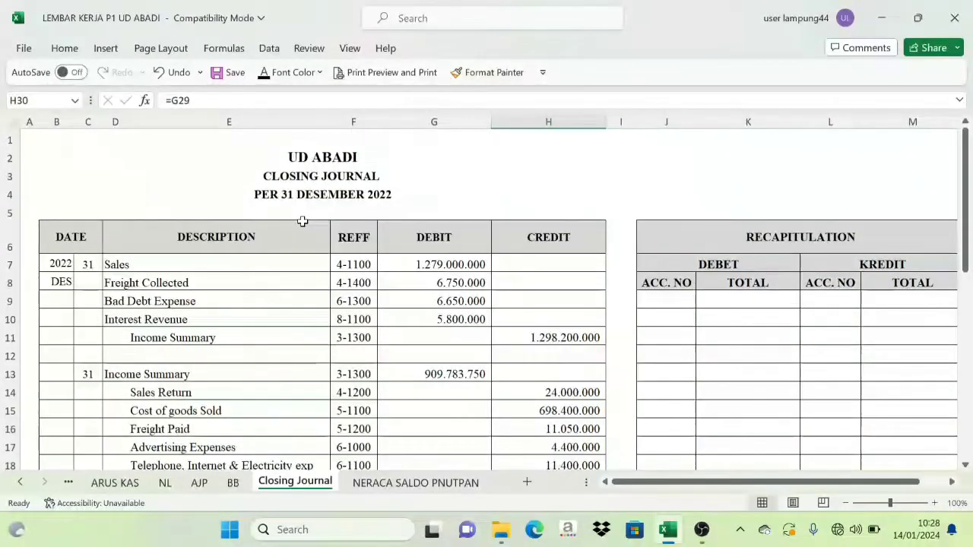
pyautogui.scroll(-3, 312, 237)
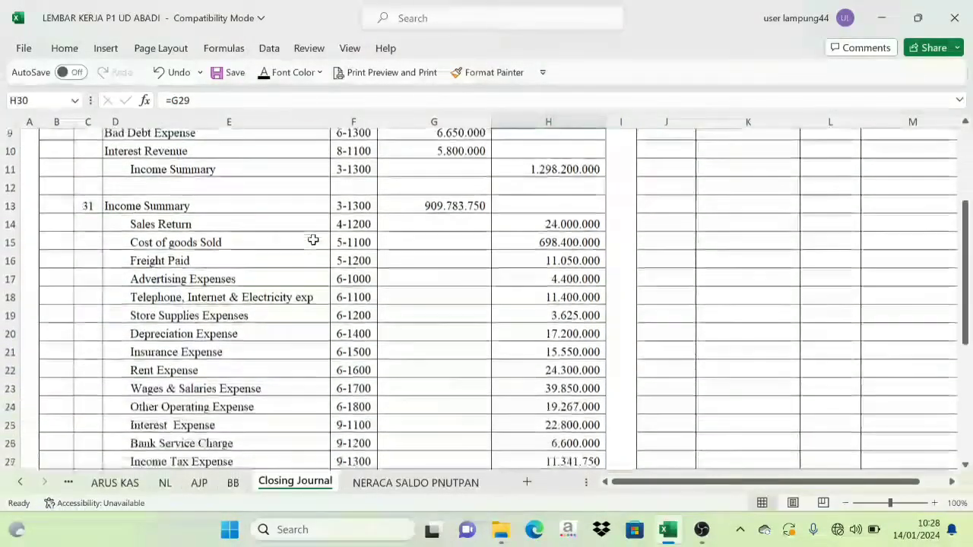
pyautogui.scroll(2, 418, 284)
pyautogui.scroll(-7, 433, 282)
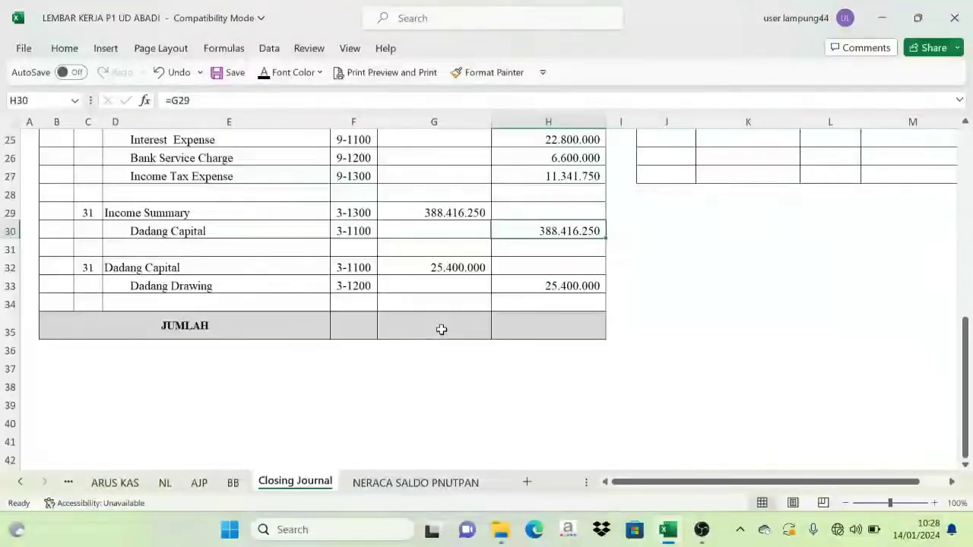
pyautogui.moveTo(441, 330); pyautogui.dragTo(556, 325)
pyautogui.hotkey('ctrl', 'v')
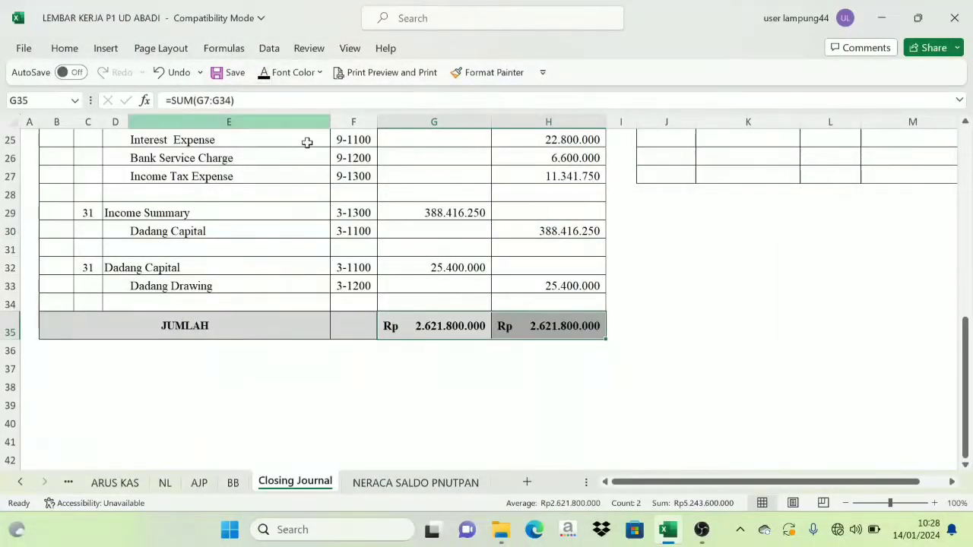
pyautogui.click(523, 254)
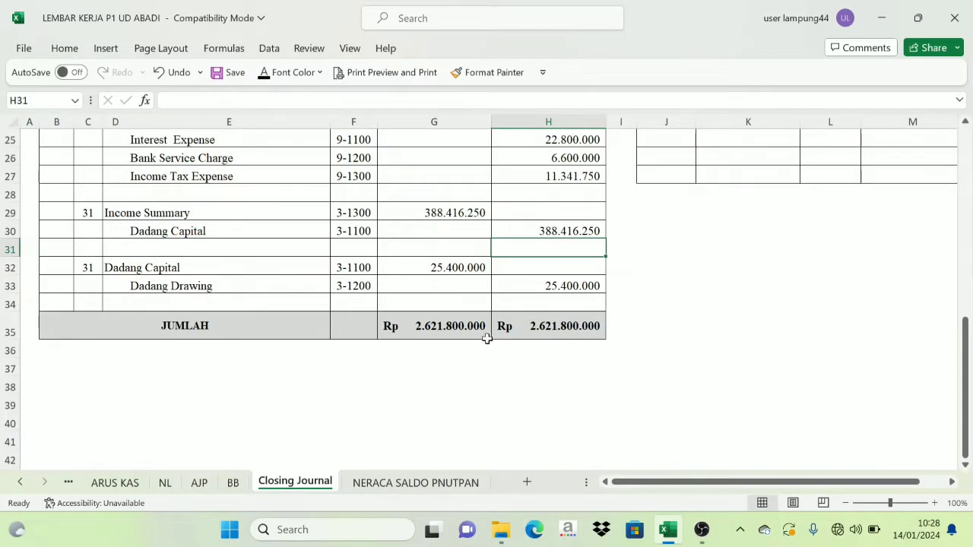
# Examine the Closing Journal's debit and credit entries alongside the DEBET and KREDIT headings of the recapitulation table
pyautogui.scroll(8, 486, 339)
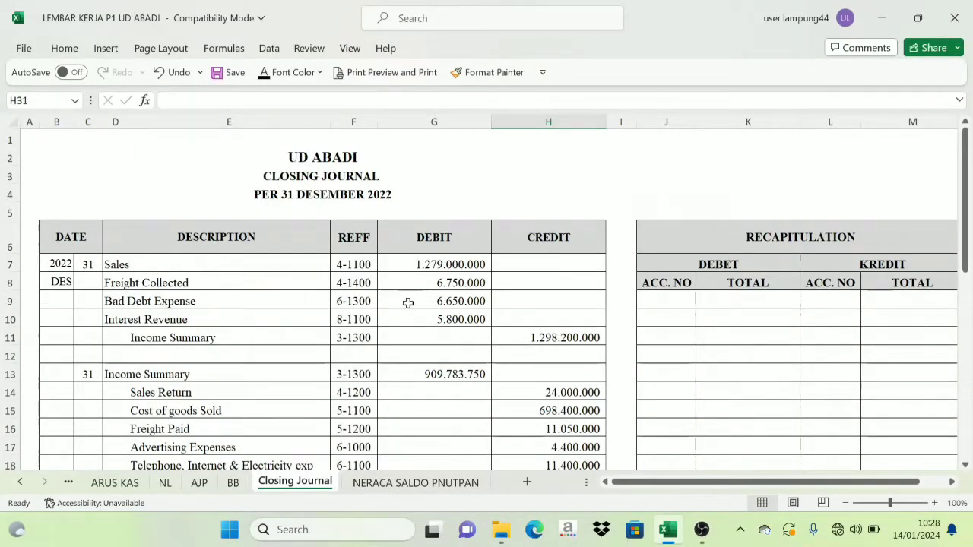
pyautogui.scroll(-3, 796, 296)
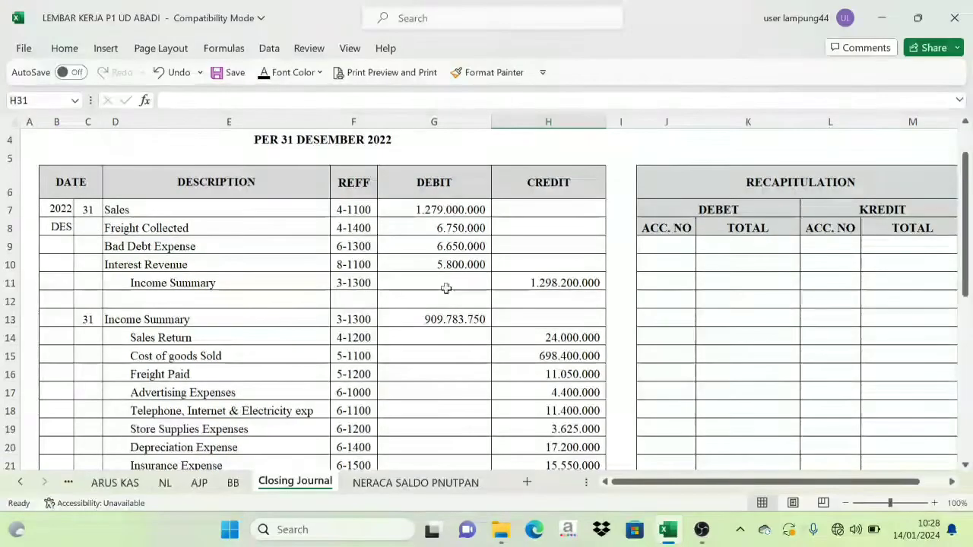
pyautogui.scroll(3, 372, 237)
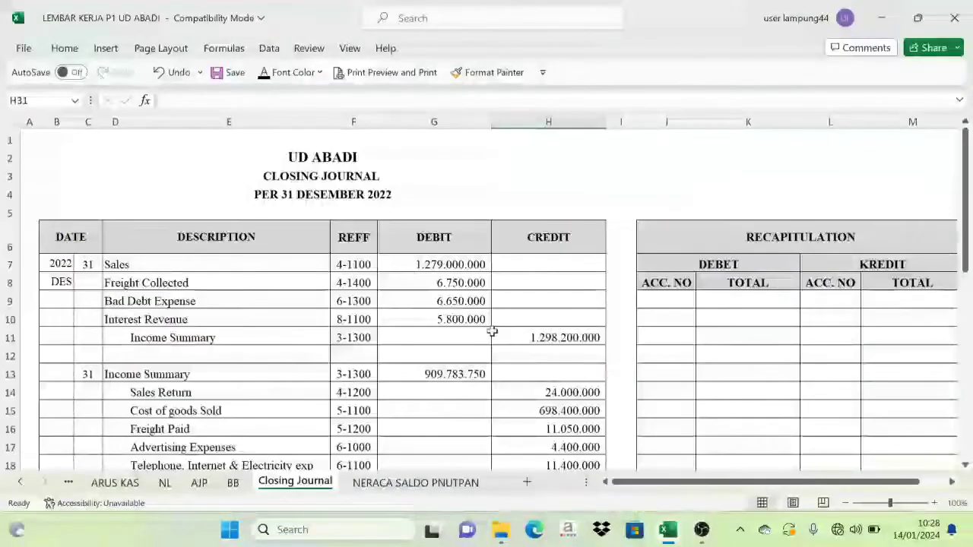
pyautogui.scroll(-1, 615, 438)
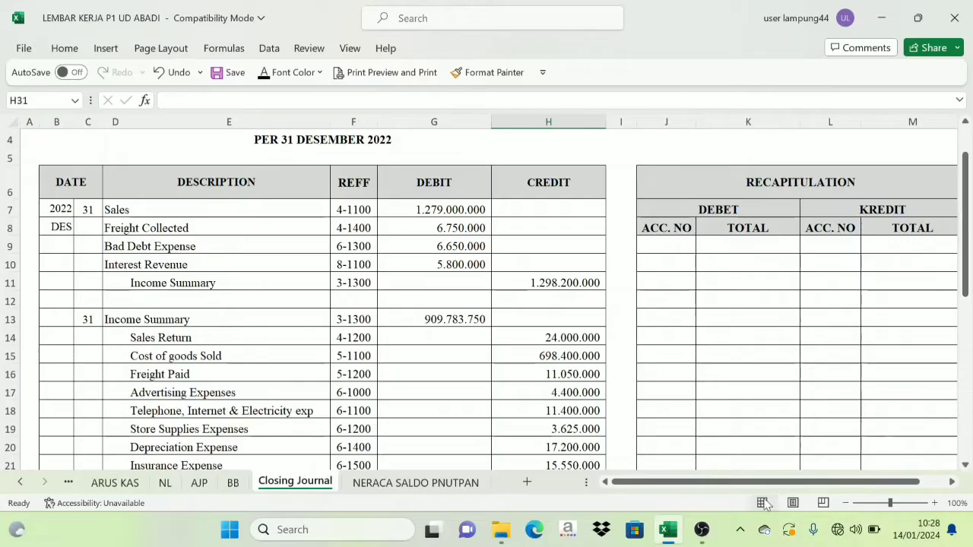
pyautogui.moveTo(769, 482); pyautogui.dragTo(832, 488)
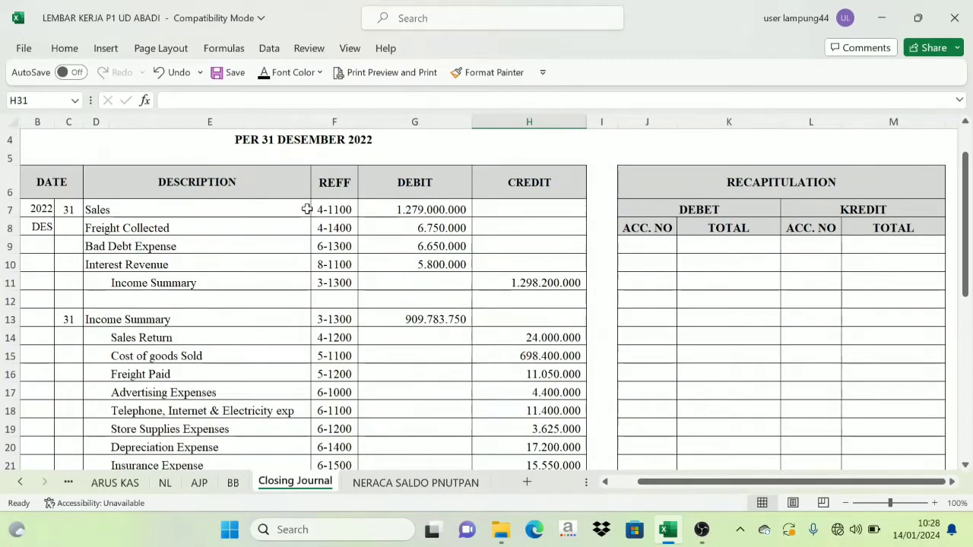
pyautogui.click(703, 209)
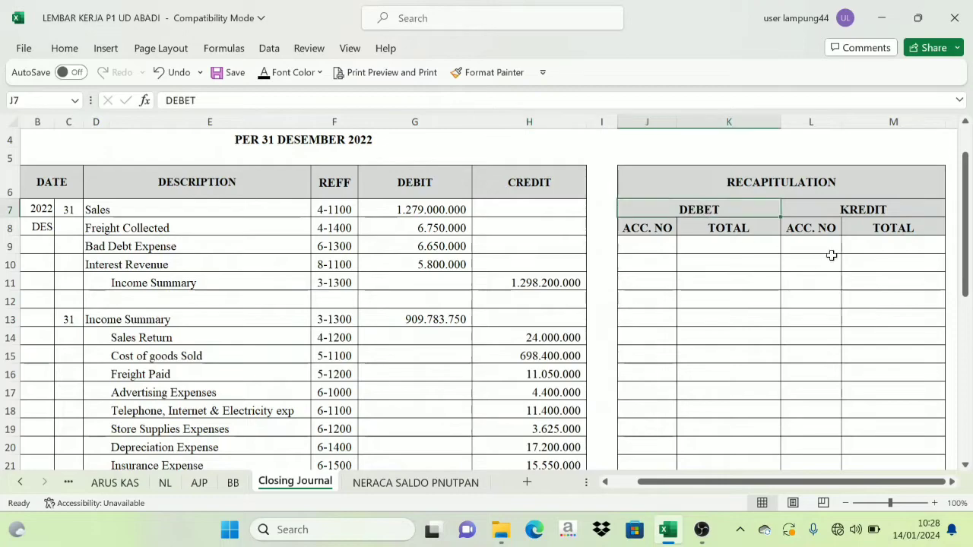
pyautogui.click(868, 207)
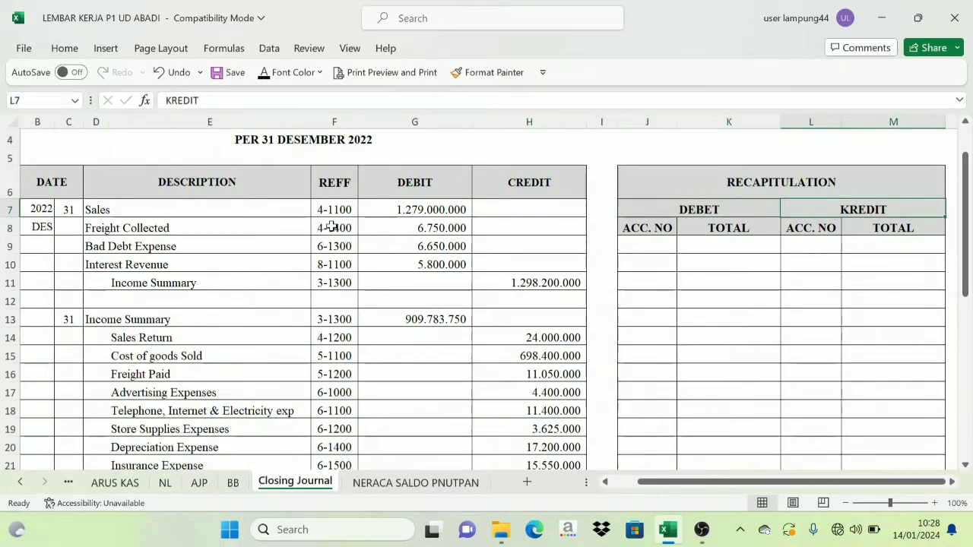
# Colour the debited account numbers in F7:F10 and F13 of the Closing Journal red
pyautogui.moveTo(332, 212); pyautogui.dragTo(329, 265)
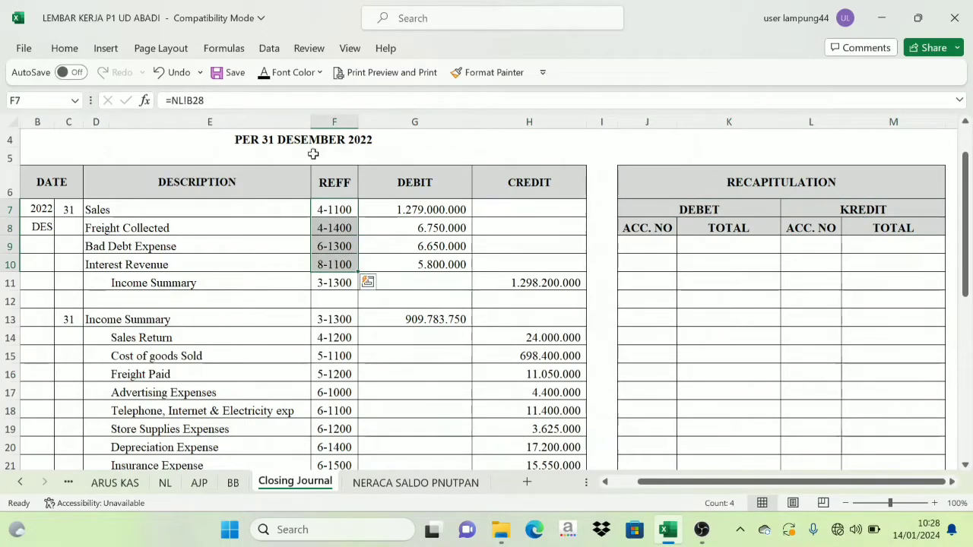
pyautogui.click(318, 72)
pyautogui.click(273, 240)
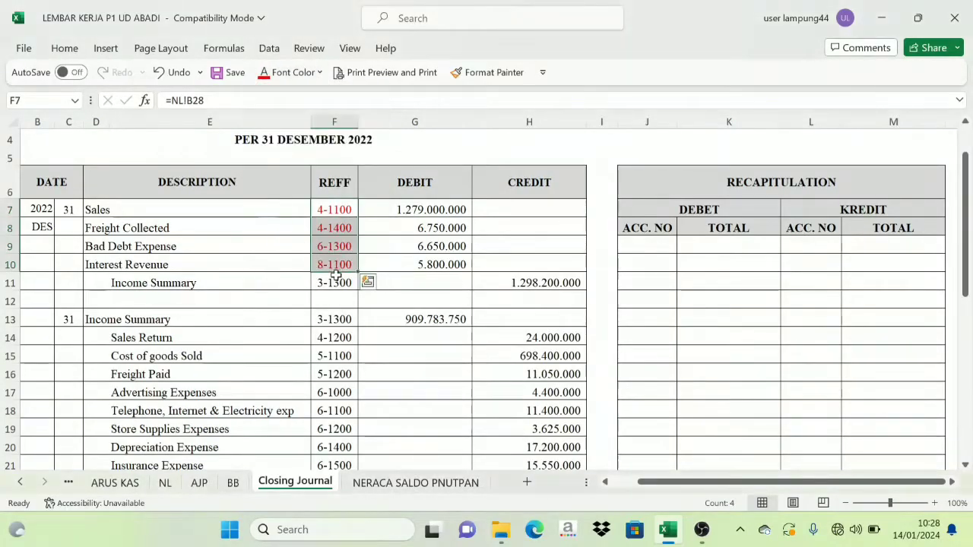
pyautogui.scroll(-1, 330, 285)
pyautogui.click(334, 250)
pyautogui.click(274, 76)
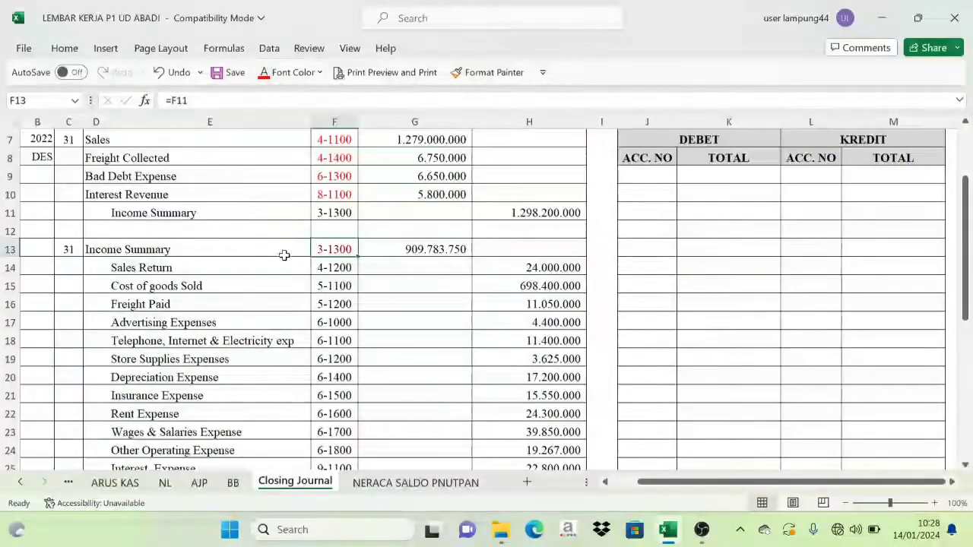
# Colour the debited Income Summary and owner's capital account numbers in F29 and F32 red
pyautogui.scroll(-2, 282, 253)
pyautogui.scroll(-2, 288, 288)
pyautogui.click(326, 319)
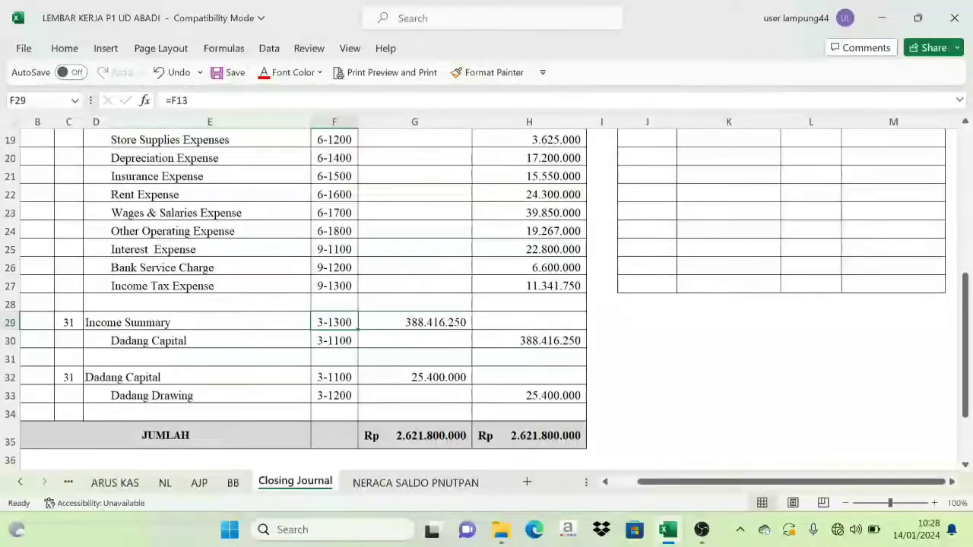
pyautogui.click(266, 76)
pyautogui.click(332, 376)
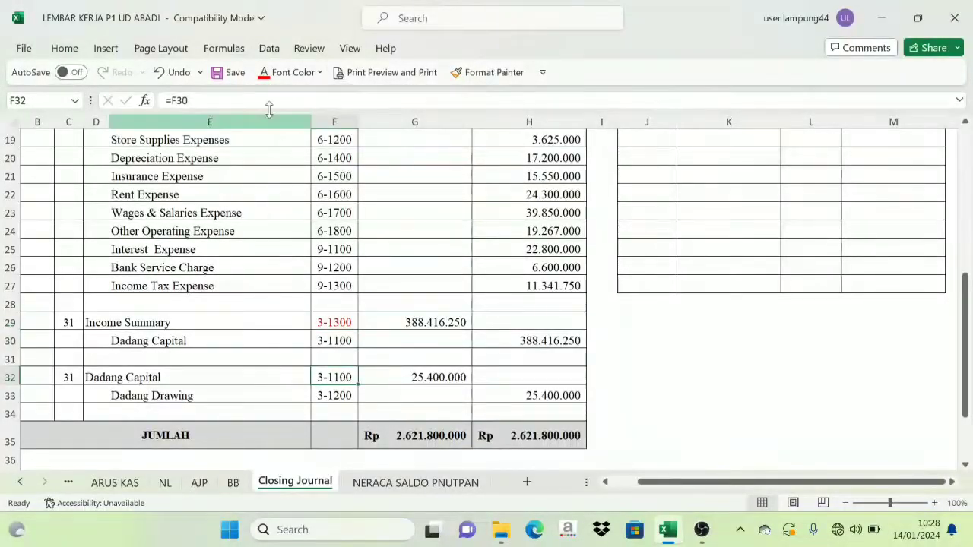
# Examine the red debit account numbers in the REFF column, from Sales in row 7 to the owner's capital in row 32
pyautogui.scroll(5, 328, 351)
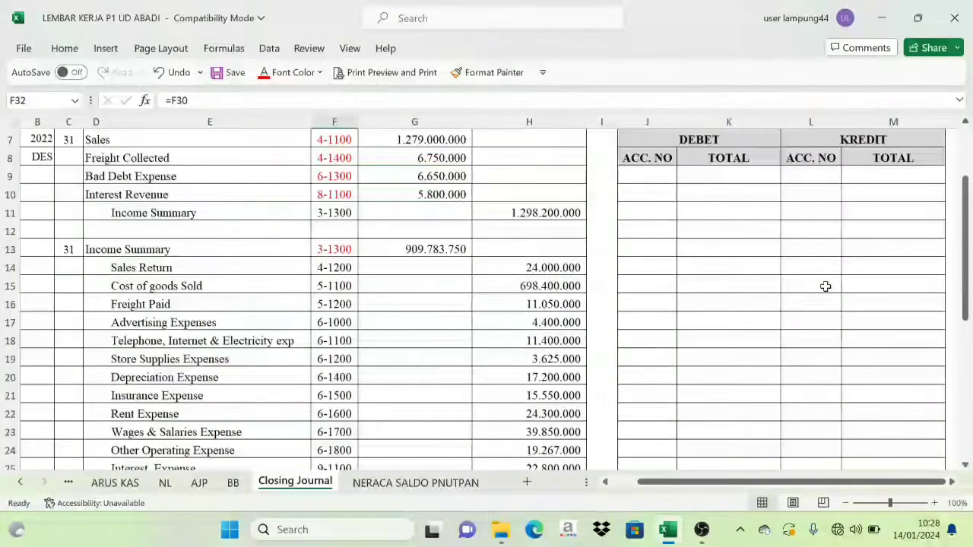
pyautogui.scroll(-1, 208, 239)
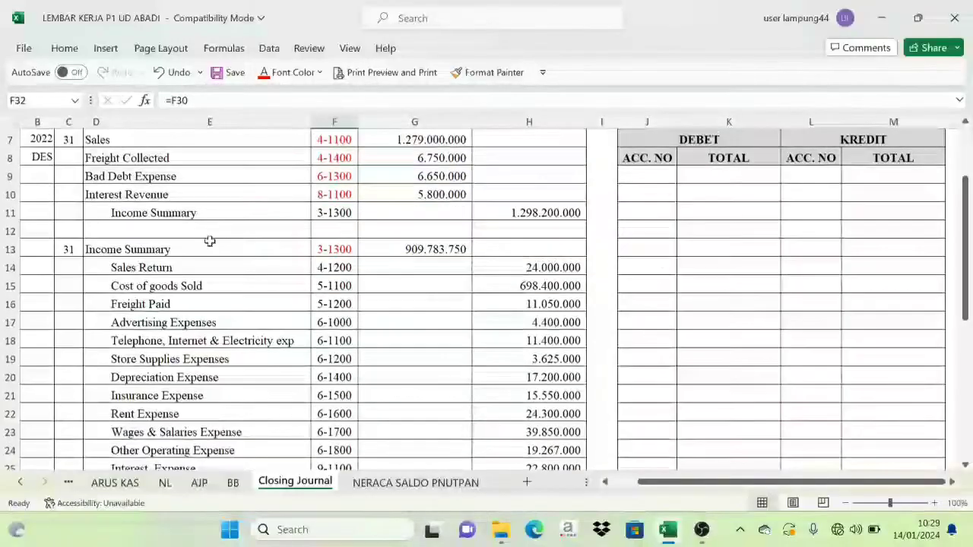
pyautogui.scroll(2, 297, 269)
pyautogui.moveTo(328, 261); pyautogui.dragTo(337, 319)
pyautogui.click(321, 374)
pyautogui.scroll(-3, 322, 406)
pyautogui.scroll(-3, 319, 406)
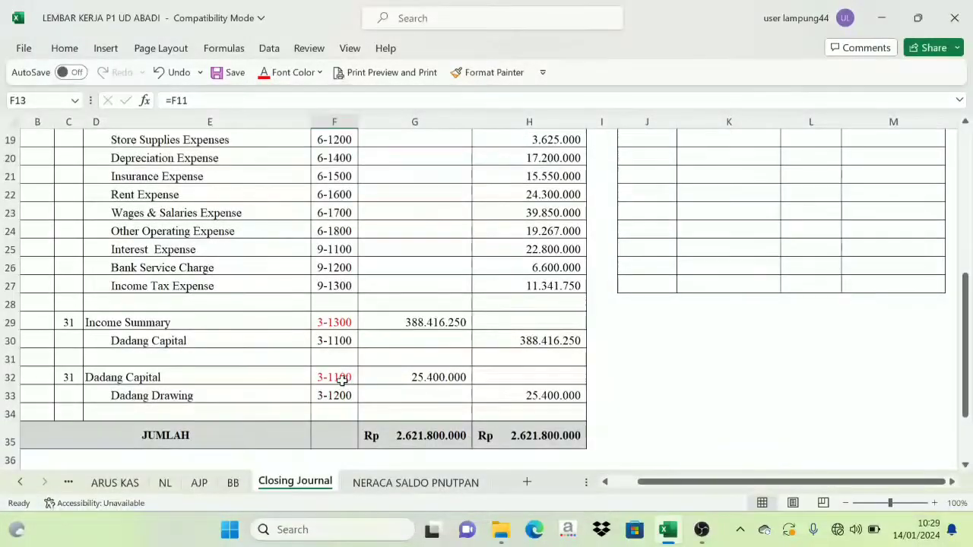
pyautogui.scroll(4, 341, 380)
pyautogui.scroll(-3, 327, 376)
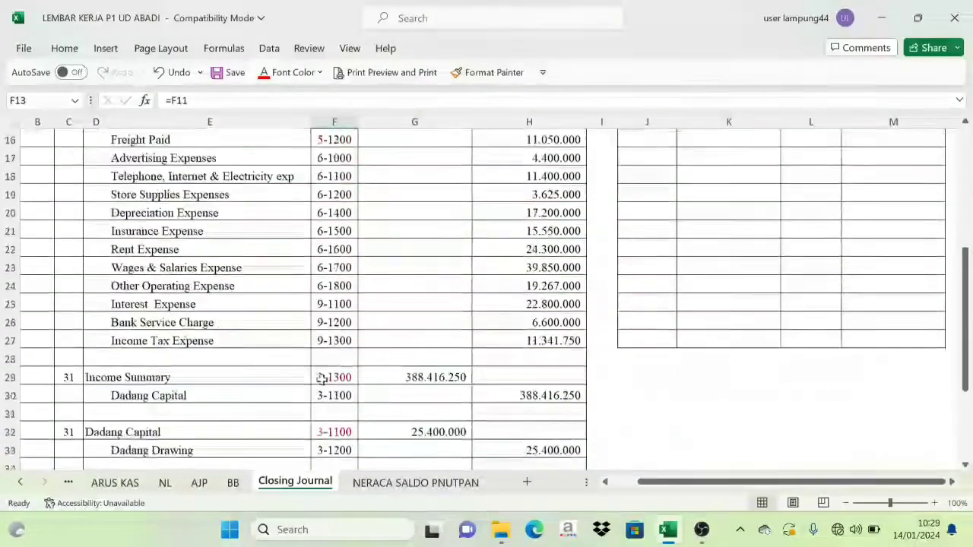
pyautogui.click(343, 434)
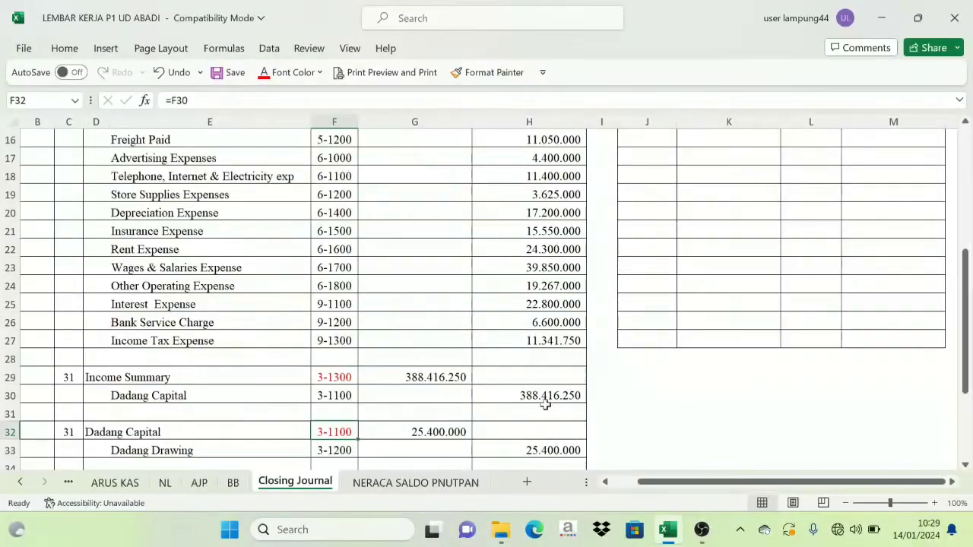
# Colour the owner's capital account number in J9, under DEBET in the recapitulation, black
pyautogui.scroll(4, 675, 377)
pyautogui.click(641, 244)
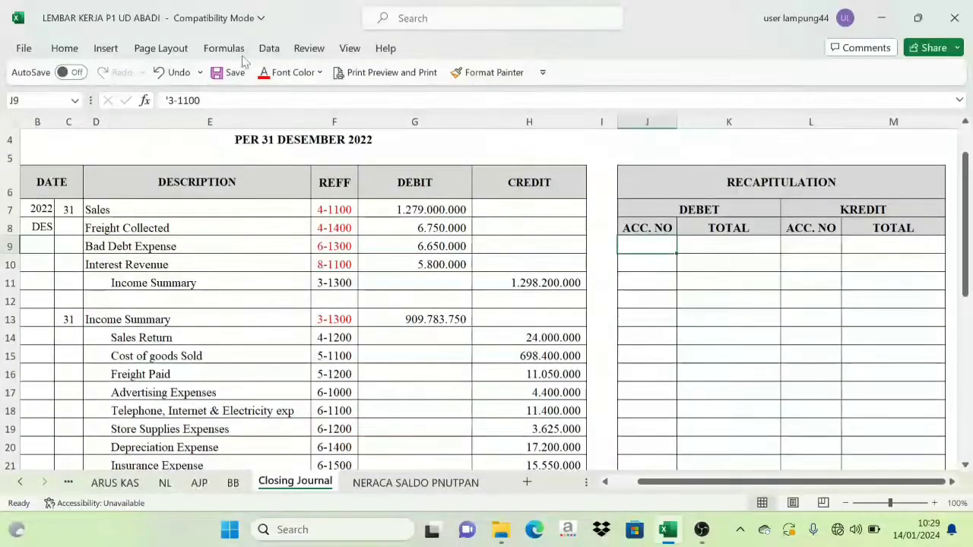
pyautogui.click(319, 73)
pyautogui.click(281, 93)
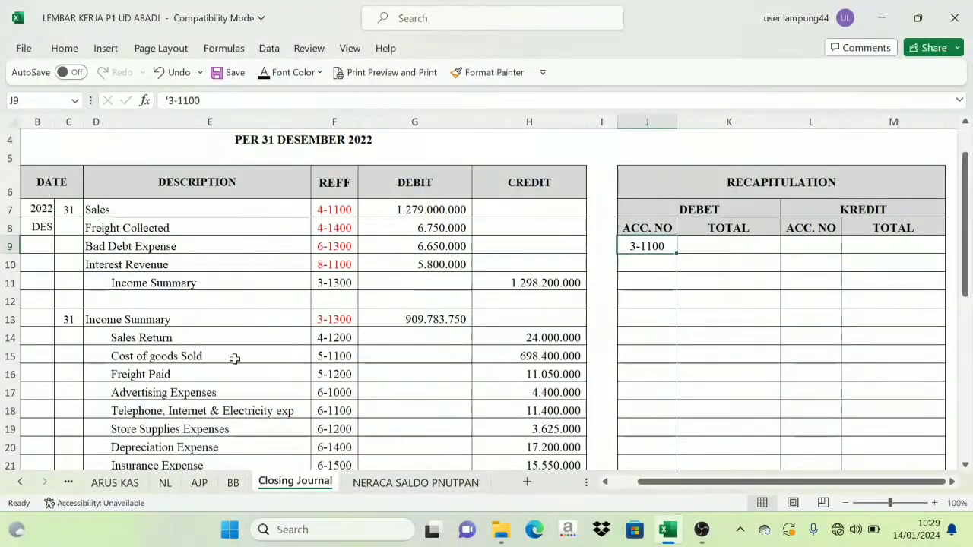
# Examine the debited Income Summary account numbers in F29 and F13 against the other red numbers in the REFF column
pyautogui.scroll(-5, 258, 365)
pyautogui.scroll(1, 335, 403)
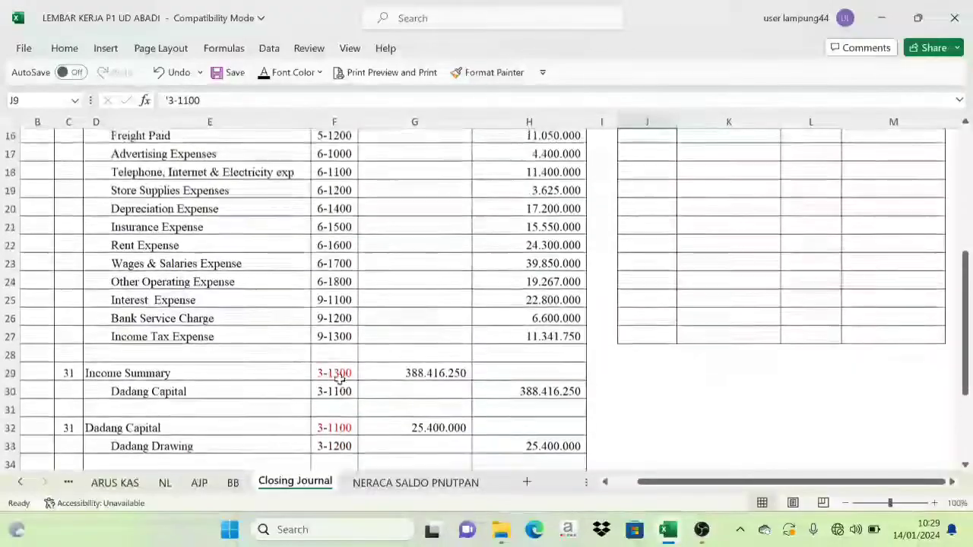
pyautogui.click(339, 378)
pyautogui.scroll(3, 342, 334)
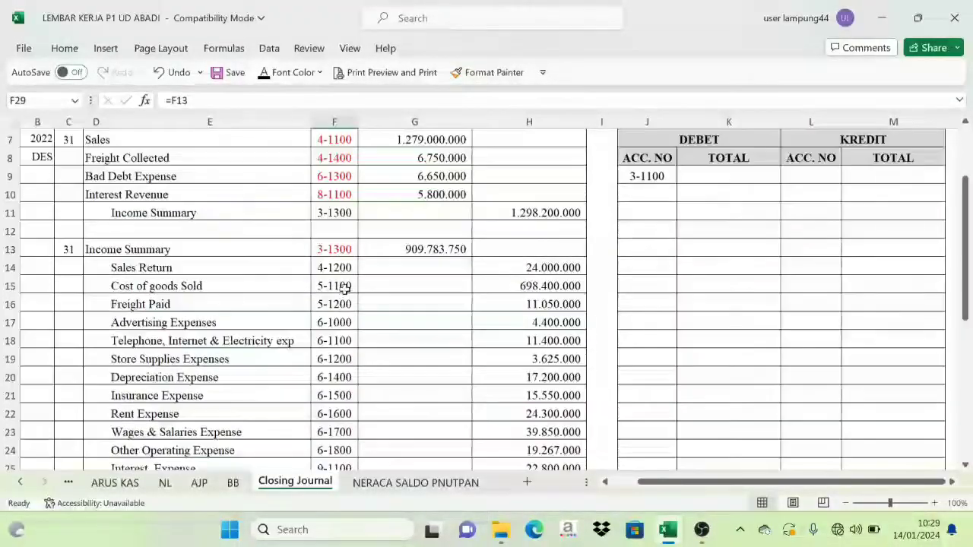
pyautogui.scroll(2, 343, 288)
pyautogui.scroll(-3, 343, 289)
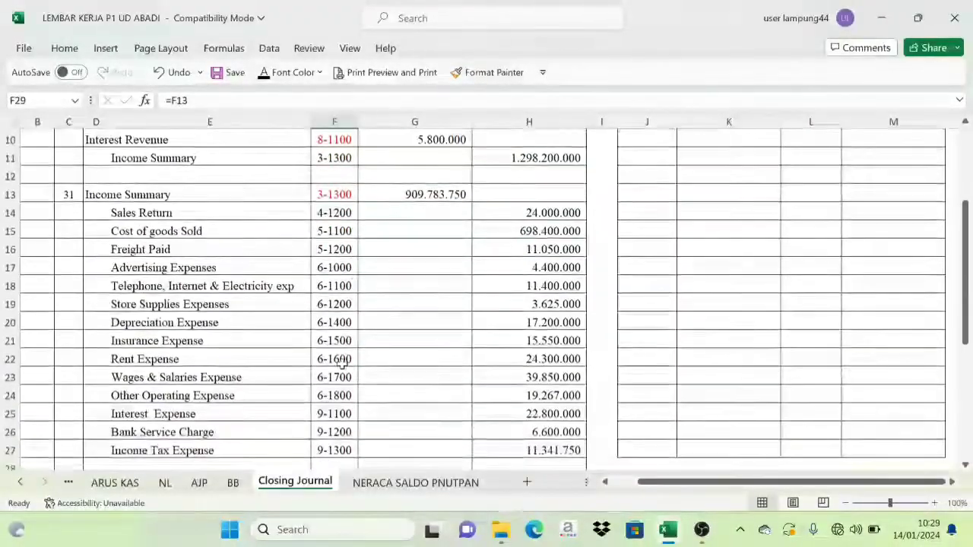
pyautogui.scroll(-3, 342, 380)
pyautogui.scroll(3, 341, 266)
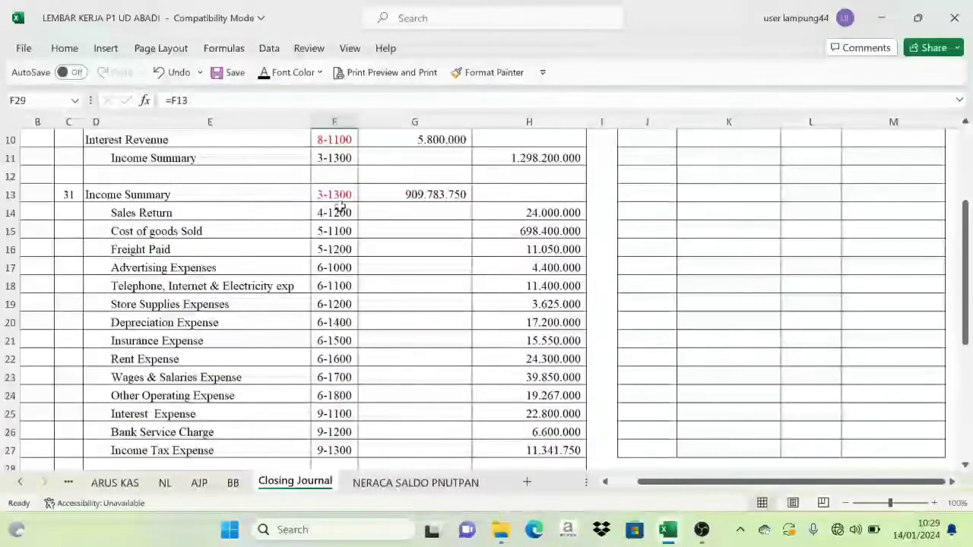
pyautogui.scroll(1, 696, 276)
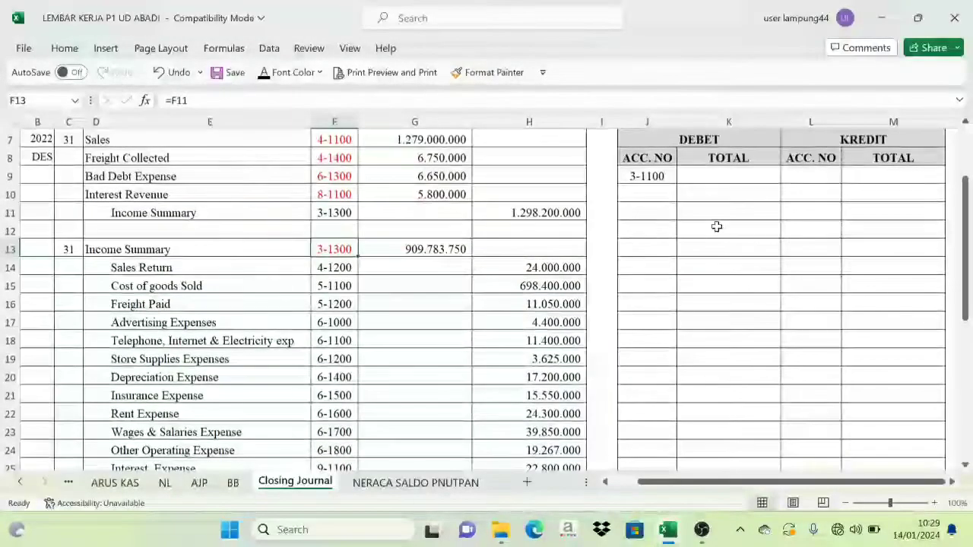
# Enter Income Summary account number 3-1300 in J10 under DEBET in the recapitulation, and colour the owner's capital total in K9 black
pyautogui.click(647, 197)
pyautogui.write("'3-1300")
pyautogui.hotkey('ctrl', 'Return')
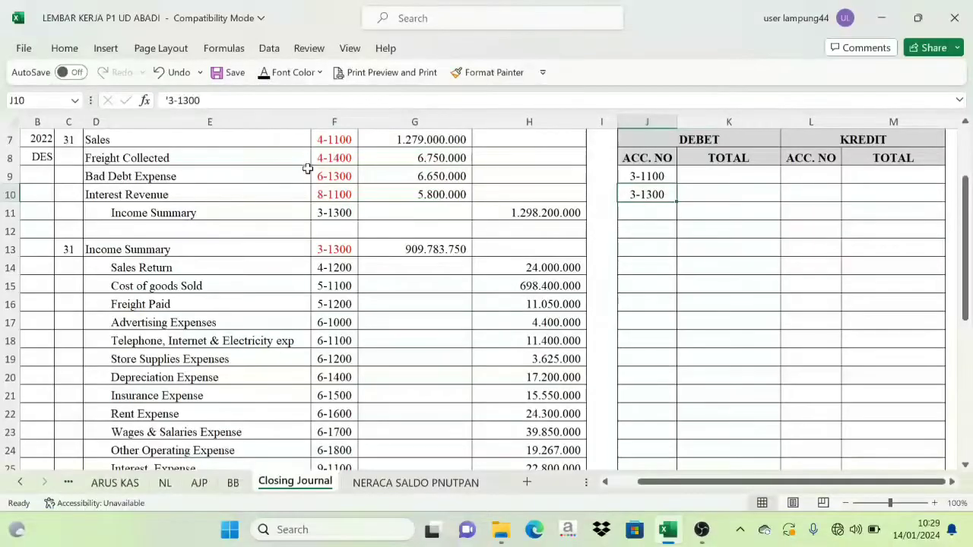
pyautogui.click(743, 179)
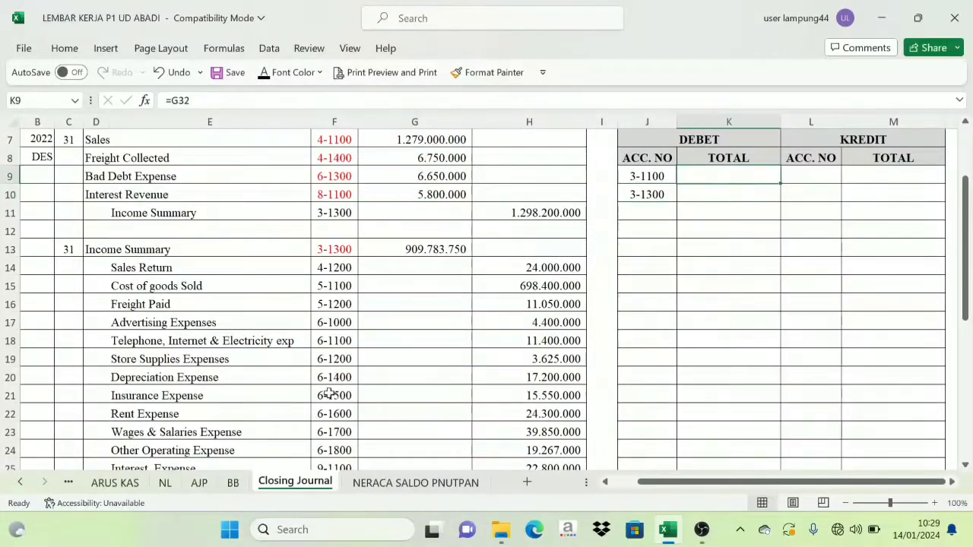
pyautogui.scroll(-3, 323, 396)
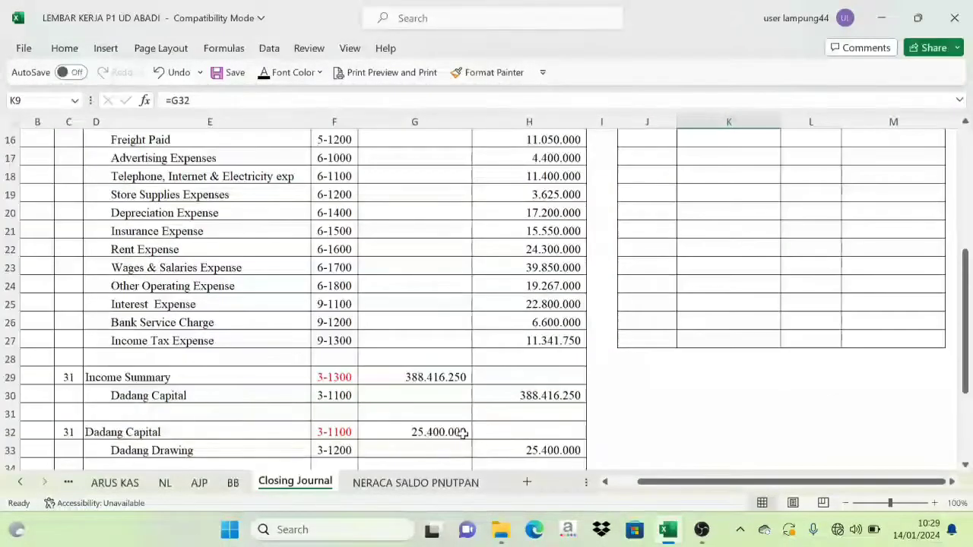
pyautogui.scroll(3, 721, 262)
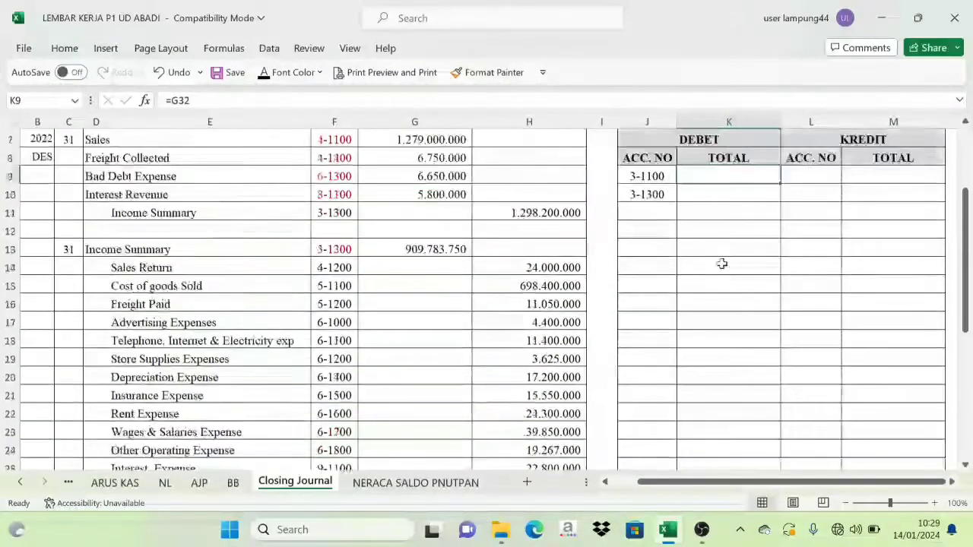
pyautogui.click(264, 75)
# Check the Income Summary debits in G29 and G13, and colour their combined total in K10 of the recapitulation black
pyautogui.click(752, 193)
pyautogui.scroll(-3, 365, 407)
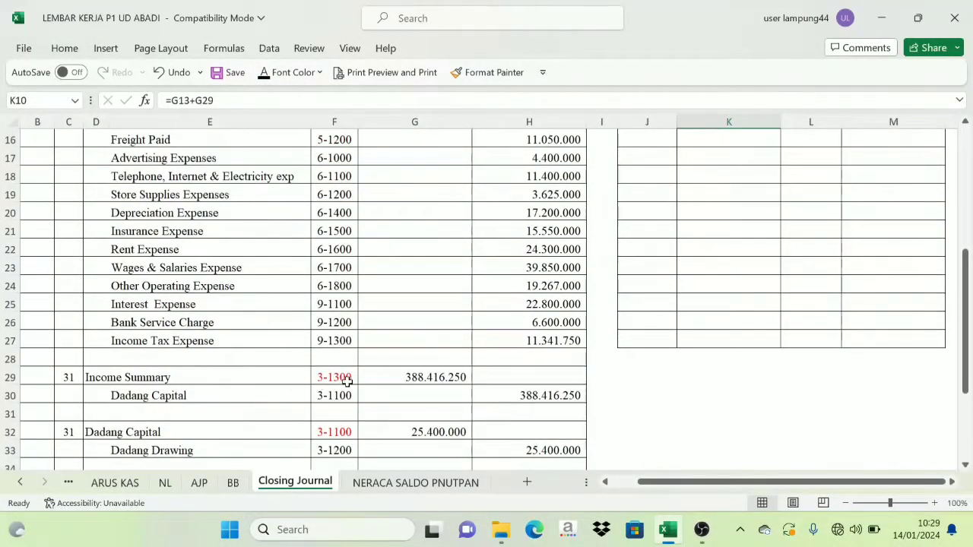
pyautogui.click(441, 378)
pyautogui.scroll(2, 393, 316)
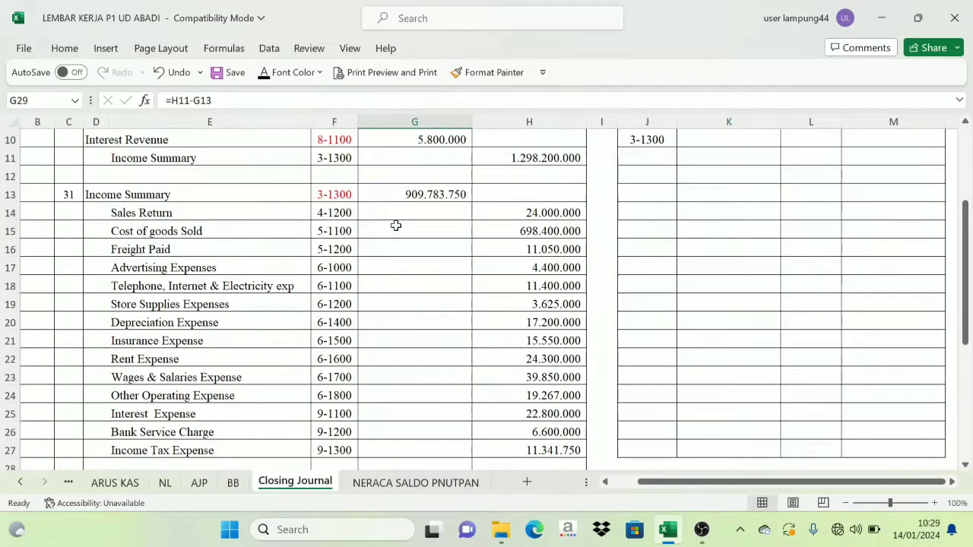
pyautogui.click(414, 211)
pyautogui.click(415, 195)
pyautogui.scroll(-2, 408, 354)
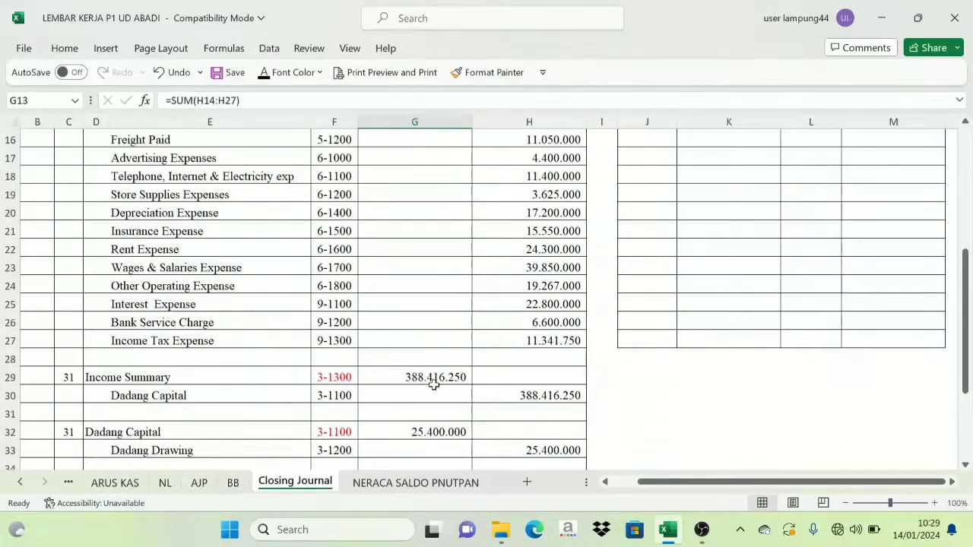
pyautogui.click(434, 380)
pyautogui.scroll(4, 537, 360)
pyautogui.click(712, 263)
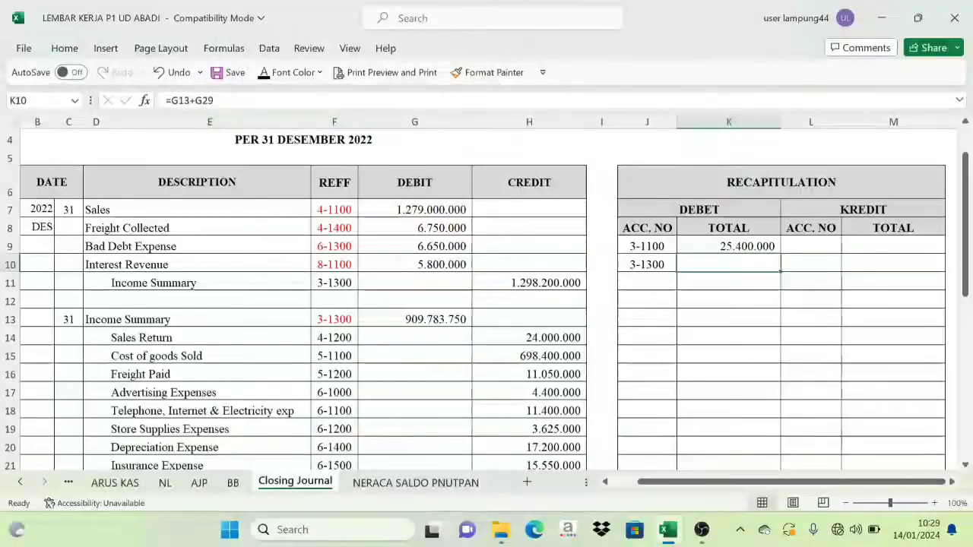
pyautogui.click(262, 75)
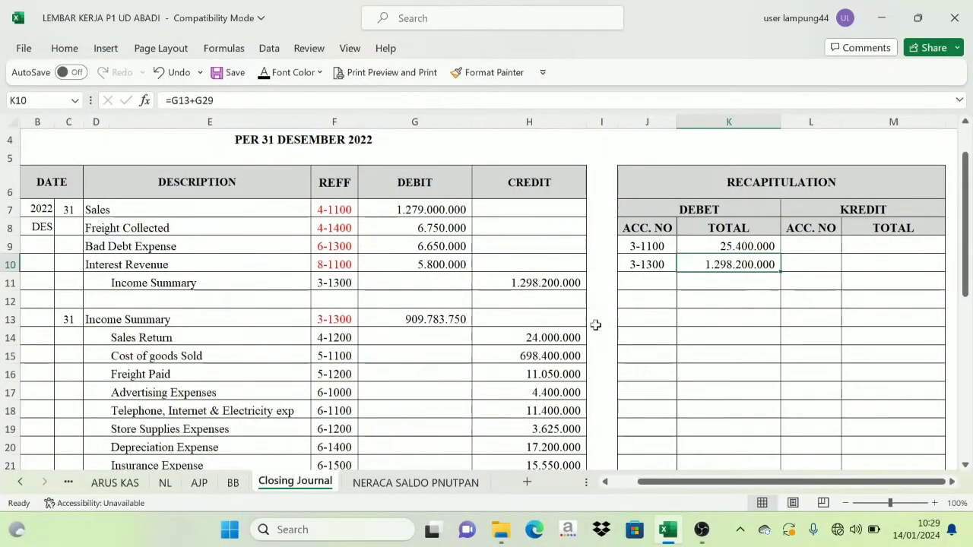
# Review the debited account numbers in F7:F10, and colour the DEBET account numbers and totals in J9:K23 black
pyautogui.scroll(-2, 595, 324)
pyautogui.scroll(2, 367, 285)
pyautogui.scroll(-1, 336, 159)
pyautogui.click(341, 147)
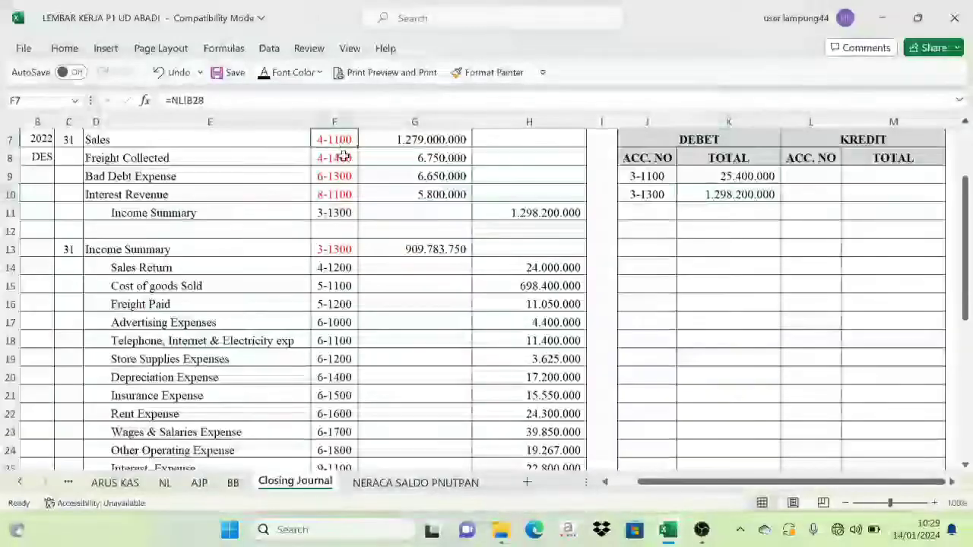
pyautogui.moveTo(343, 156); pyautogui.dragTo(354, 199)
pyautogui.scroll(-3, 327, 364)
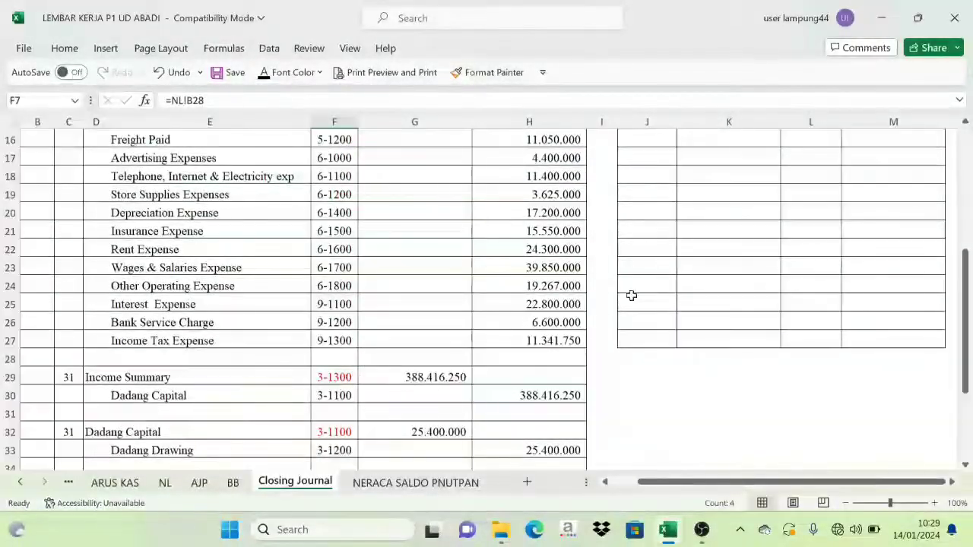
pyautogui.scroll(-1, 631, 295)
pyautogui.scroll(4, 646, 208)
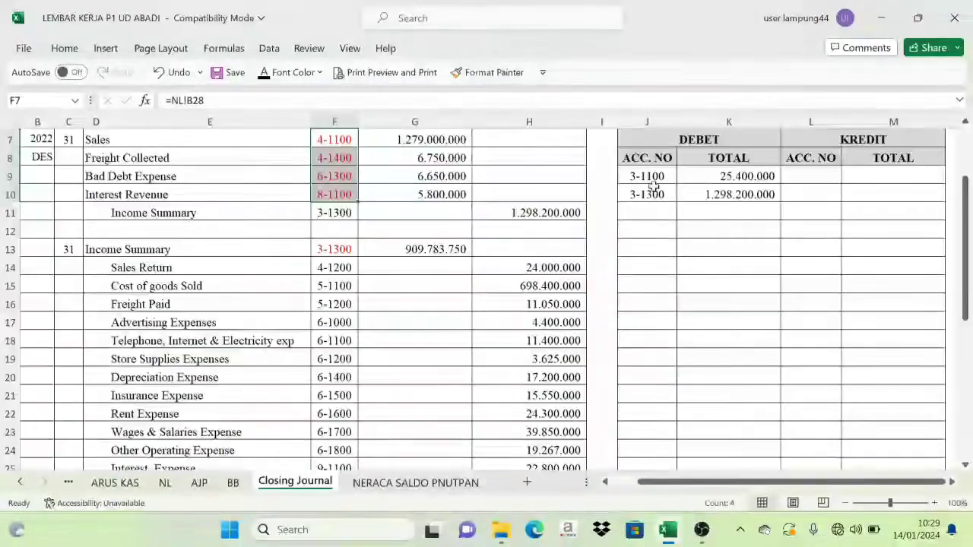
pyautogui.moveTo(654, 186); pyautogui.dragTo(727, 433)
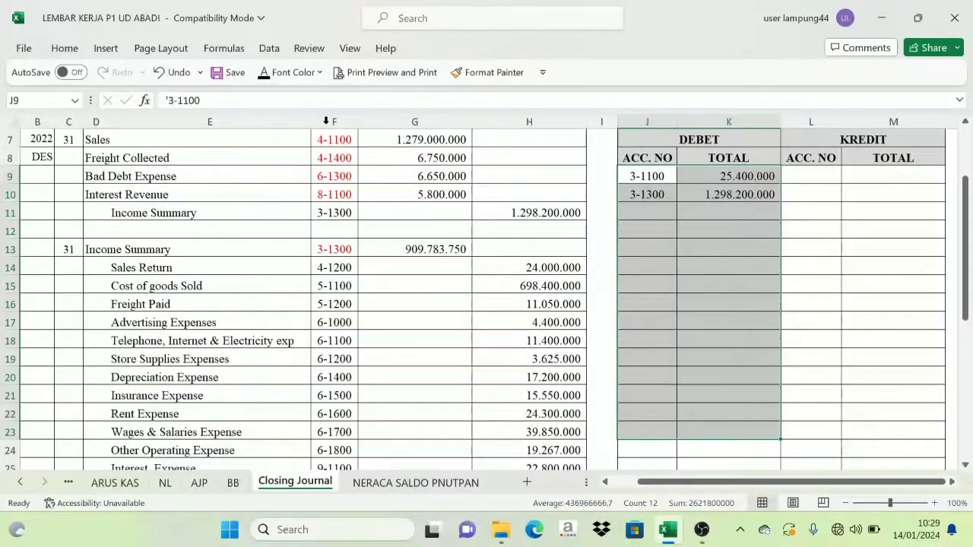
pyautogui.click(270, 75)
pyautogui.scroll(2, 772, 303)
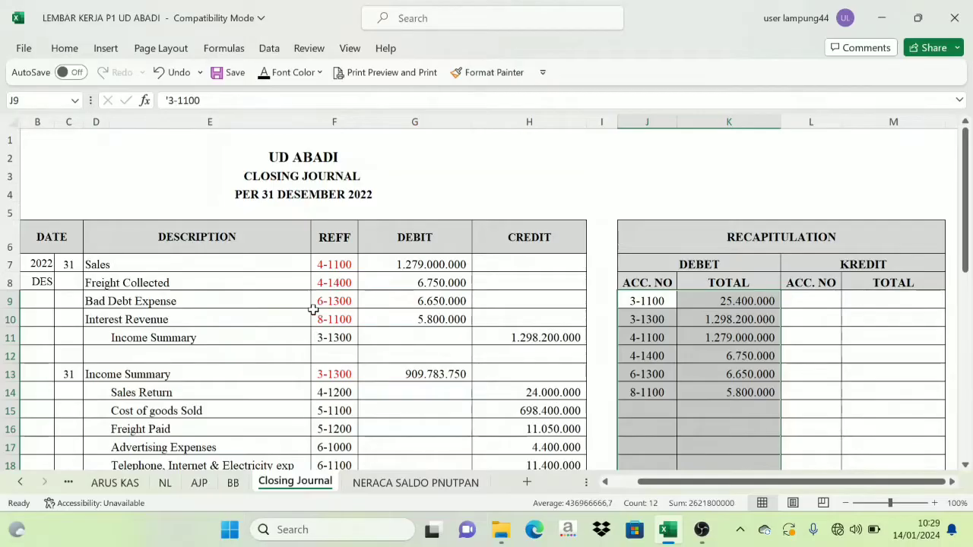
# Examine the black credited account numbers in the REFF column, from Income Summary in F11 through the expenses to the owner's drawing
pyautogui.scroll(-1, 314, 309)
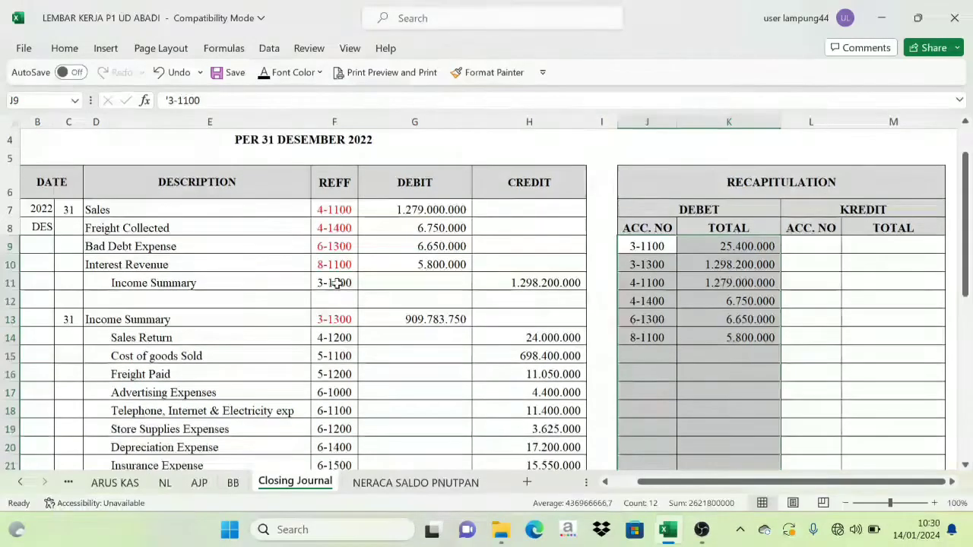
pyautogui.click(337, 282)
pyautogui.click(335, 337)
pyautogui.scroll(-5, 338, 362)
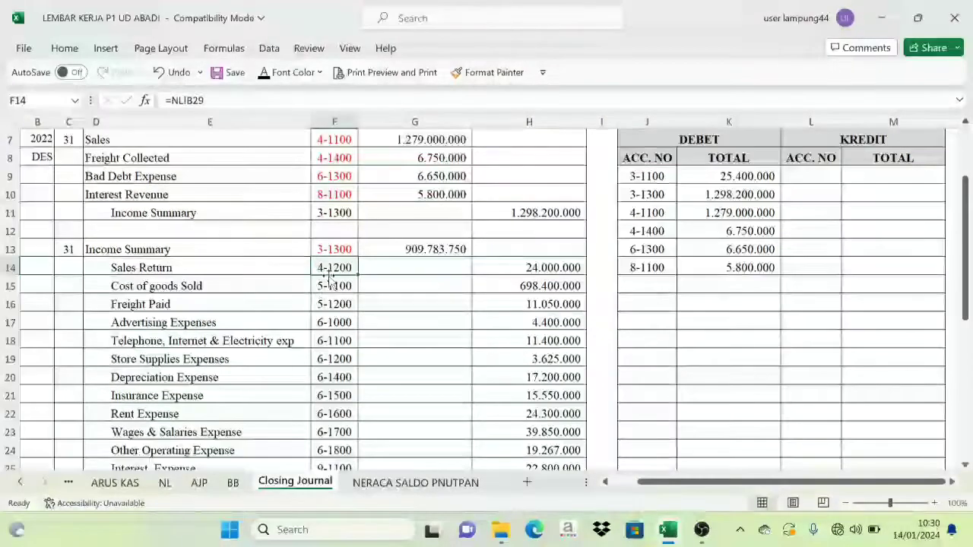
pyautogui.scroll(4, 333, 289)
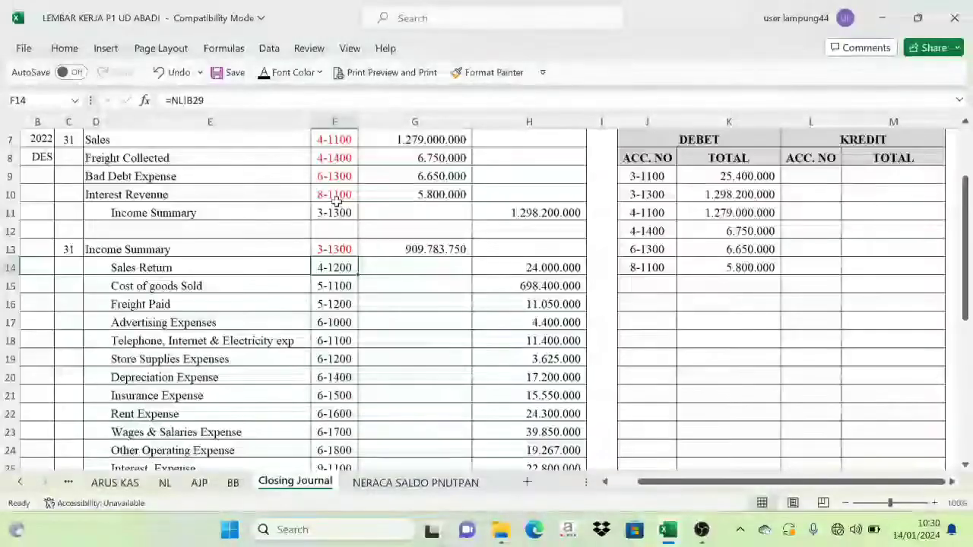
pyautogui.click(326, 212)
pyautogui.scroll(-2, 311, 297)
pyautogui.scroll(2, 319, 266)
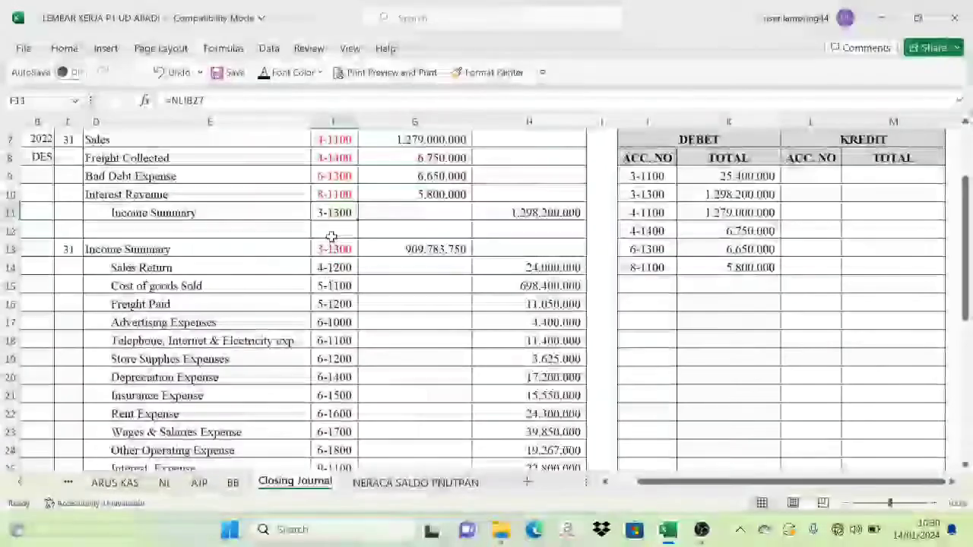
pyautogui.moveTo(341, 271); pyautogui.dragTo(325, 428)
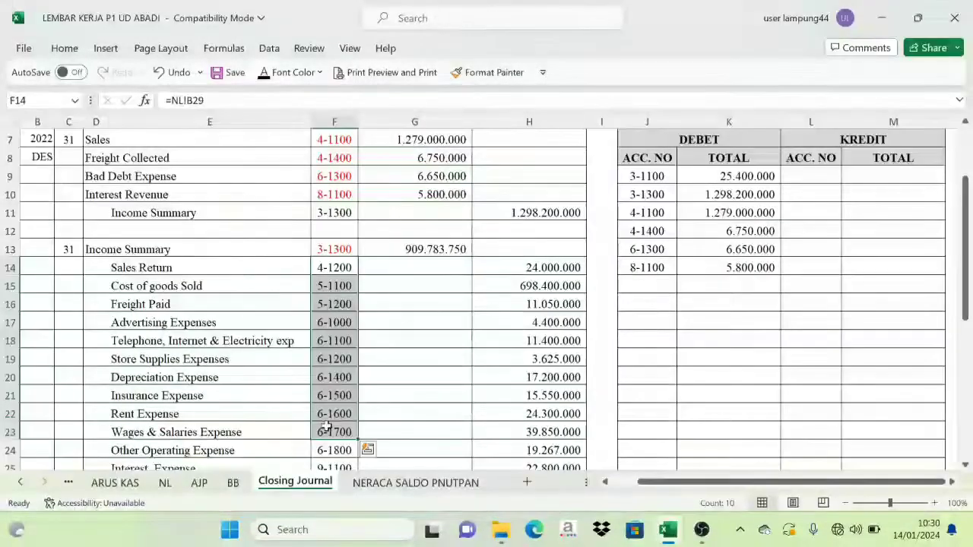
pyautogui.scroll(-4, 321, 419)
pyautogui.scroll(6, 426, 403)
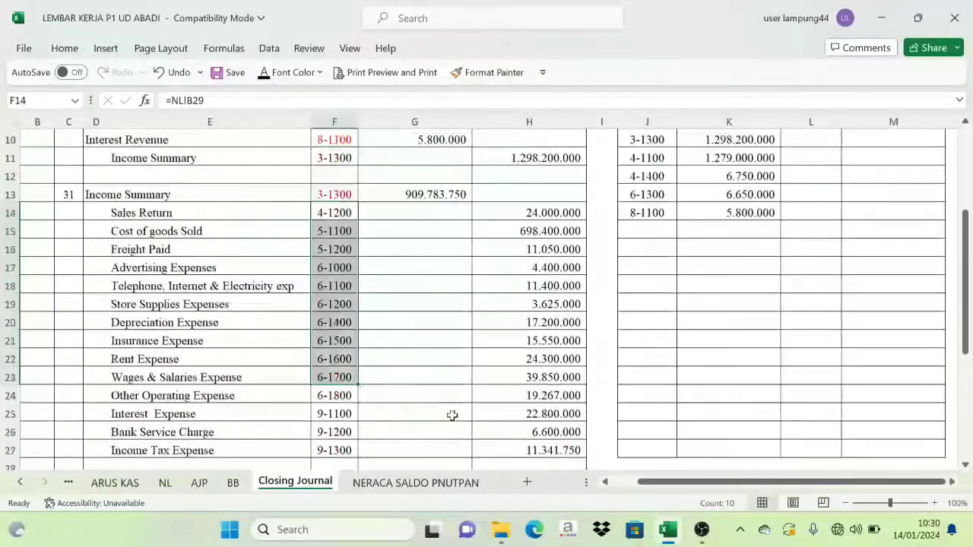
# Colour the KREDIT account numbers in L9:L25 of the recapitulation black
pyautogui.moveTo(798, 308); pyautogui.dragTo(826, 323)
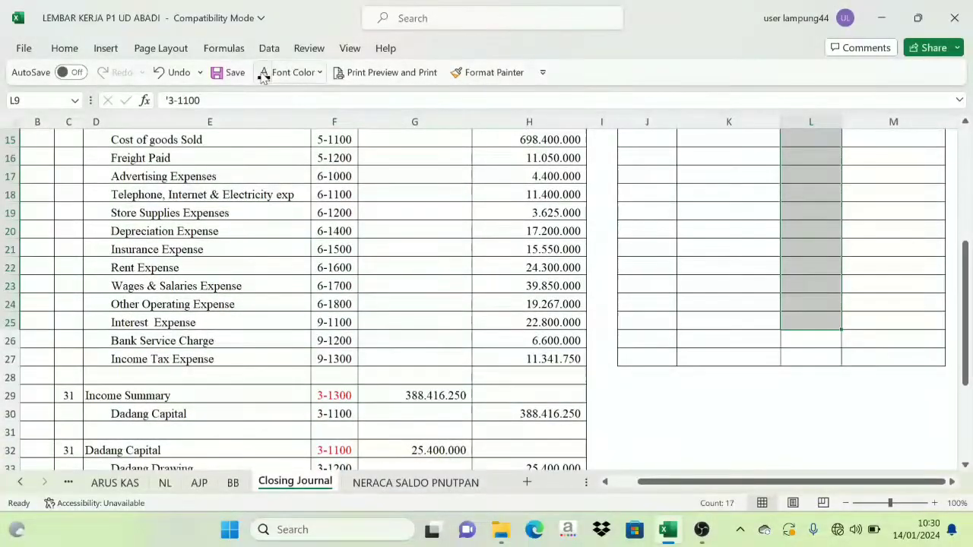
pyautogui.click(264, 76)
pyautogui.scroll(5, 406, 218)
pyautogui.scroll(-3, 722, 357)
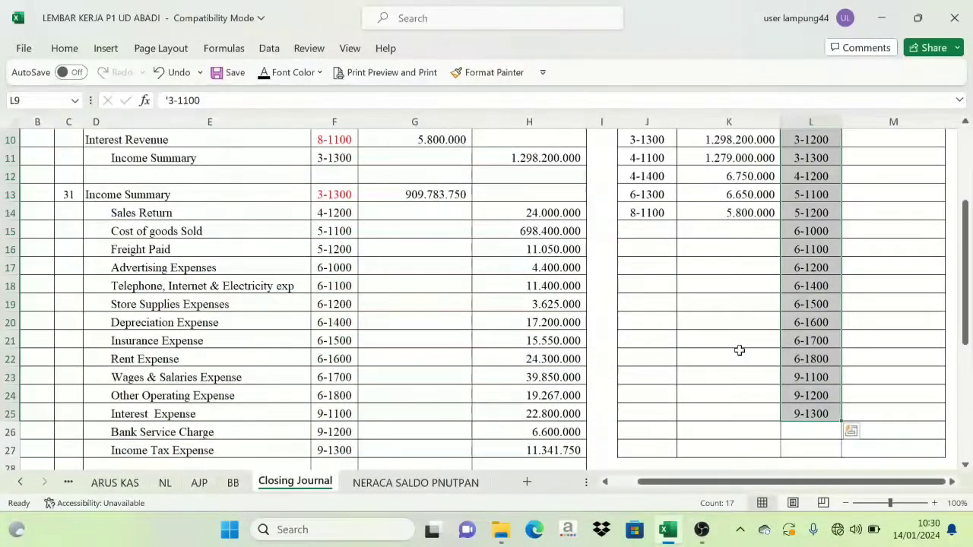
pyautogui.click(811, 435)
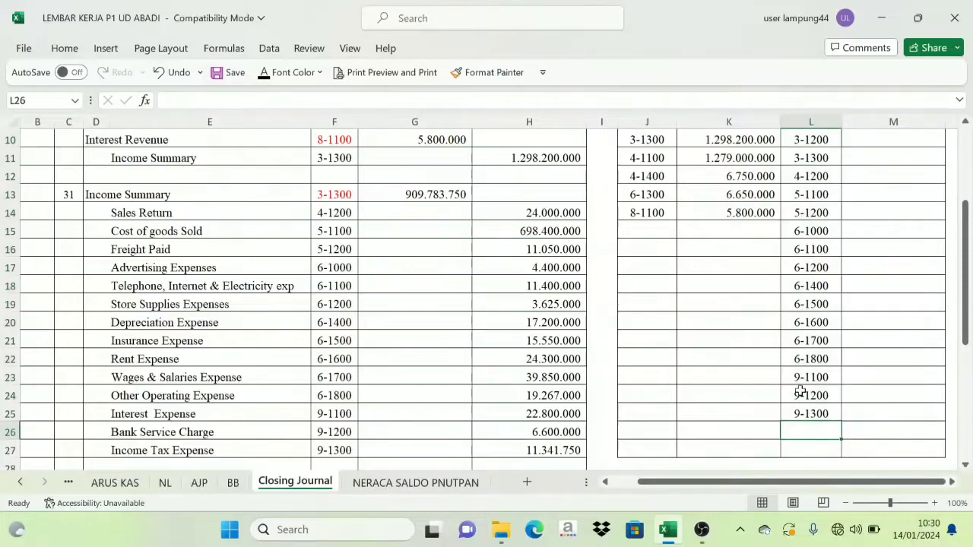
# Locate the owner's capital credit in H30, and colour the matching KREDIT total in M9 black
pyautogui.scroll(2, 853, 358)
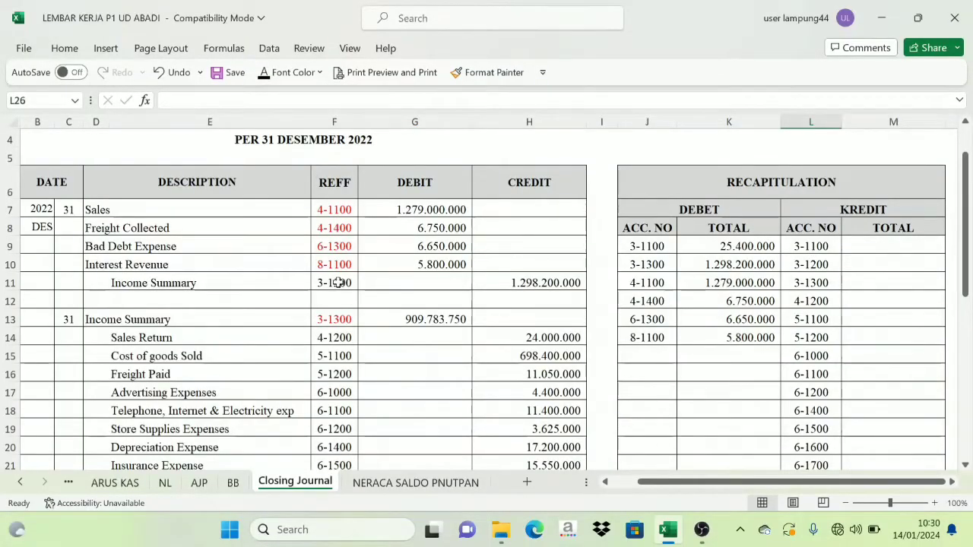
pyautogui.scroll(-5, 338, 283)
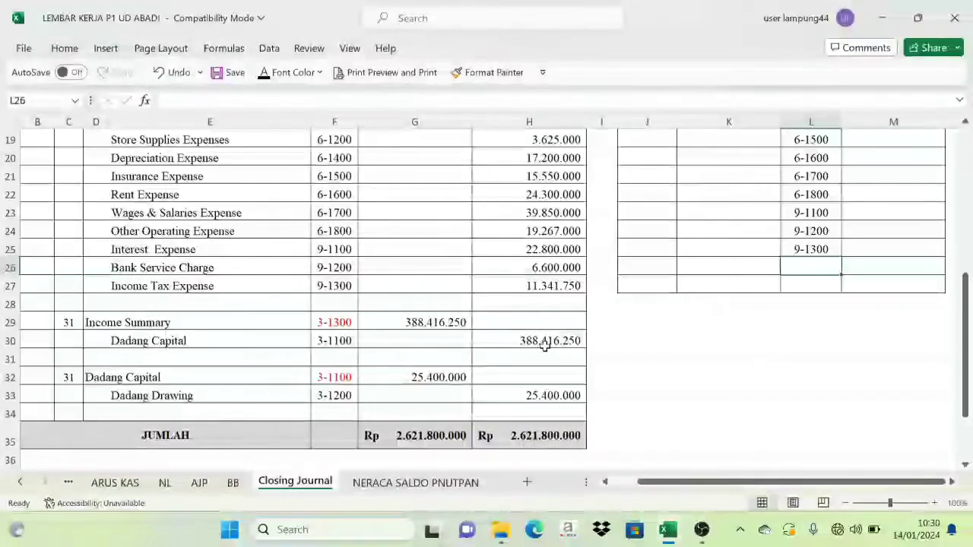
pyautogui.scroll(5, 905, 263)
pyautogui.click(884, 245)
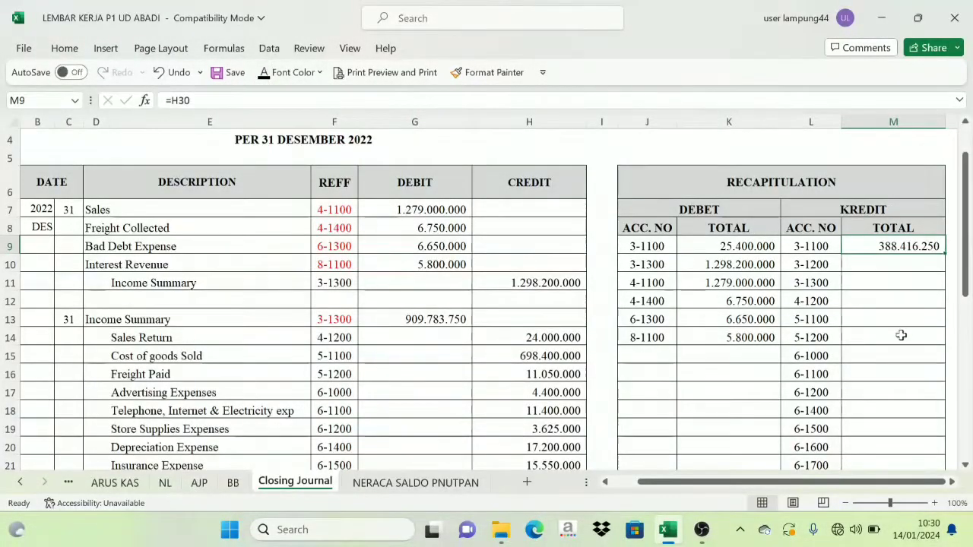
# Locate the owner's drawing credit in H33, and colour the matching KREDIT total in M10 black
pyautogui.scroll(-2, 336, 274)
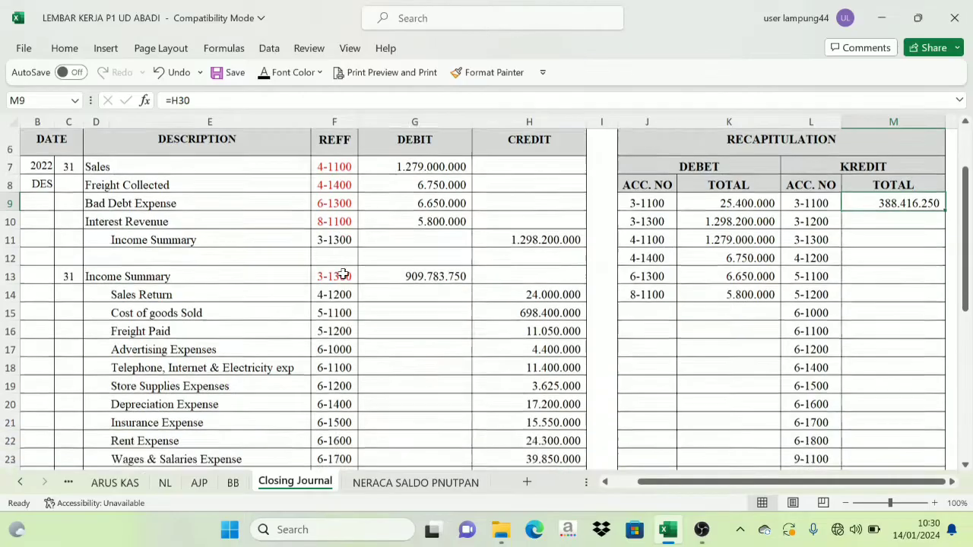
pyautogui.scroll(-3, 337, 272)
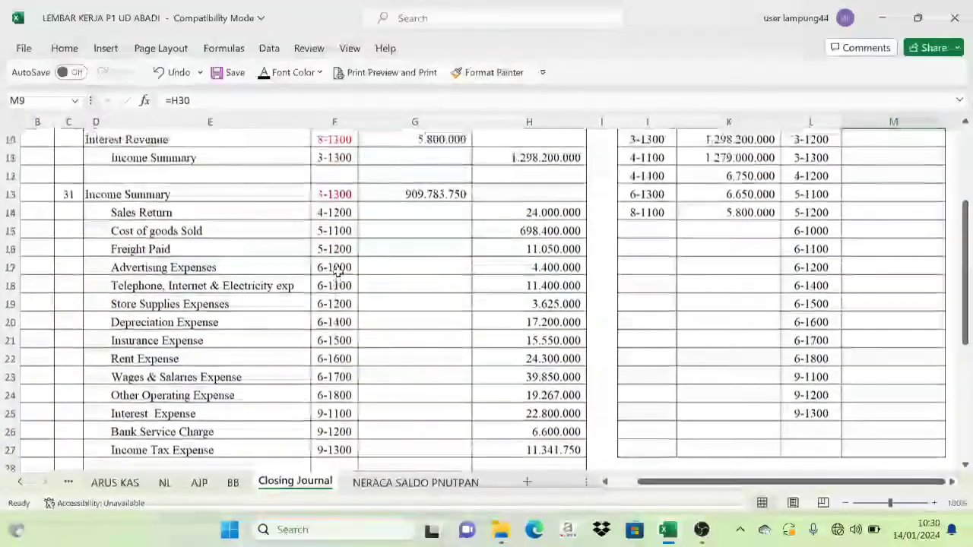
pyautogui.scroll(-1, 333, 282)
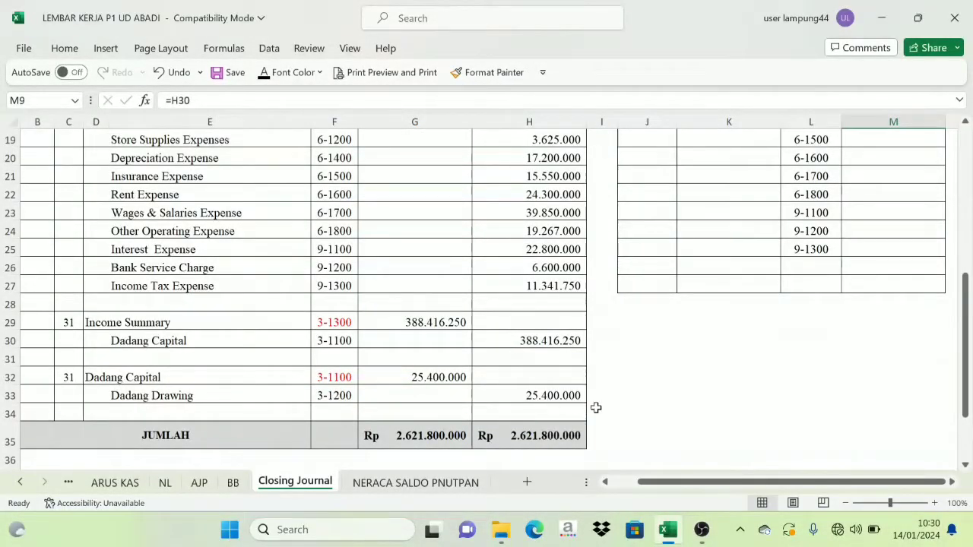
pyautogui.scroll(5, 747, 341)
pyautogui.click(854, 267)
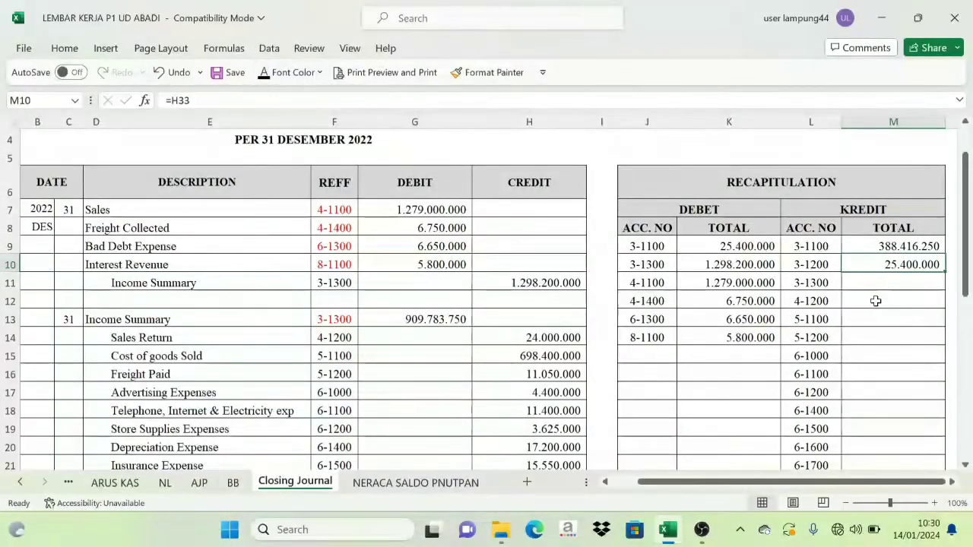
# Colour the remaining KREDIT totals in M11:M26 black, and review them against their account numbers
pyautogui.moveTo(878, 282); pyautogui.dragTo(890, 432)
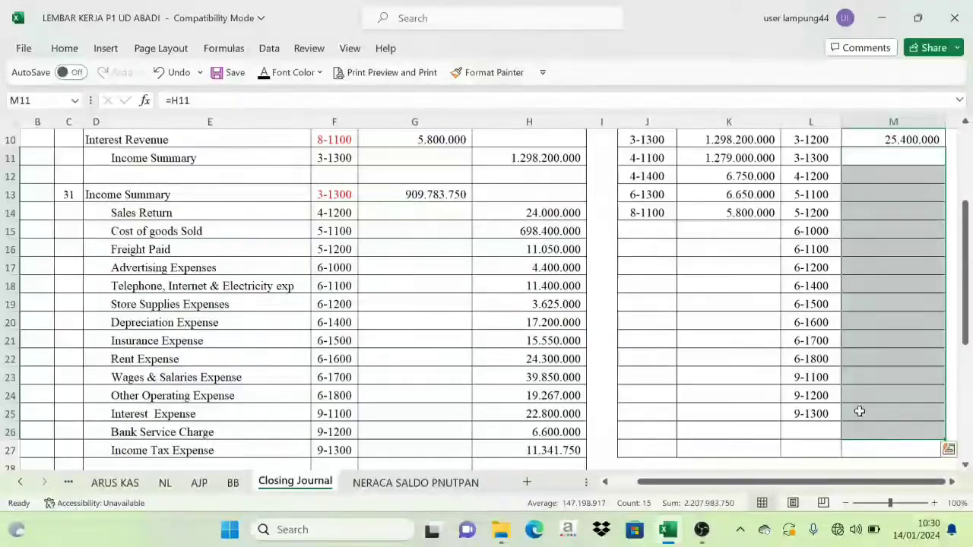
pyautogui.scroll(2, 758, 203)
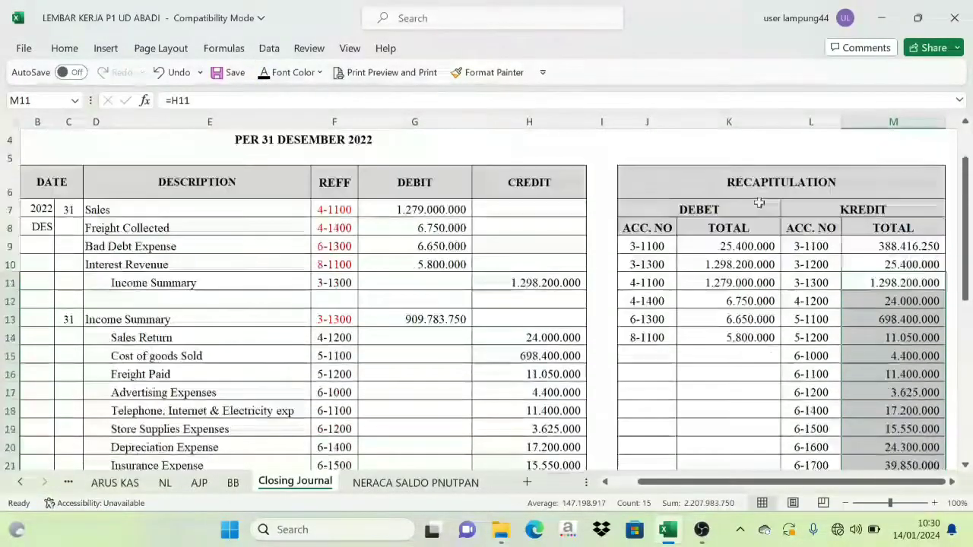
pyautogui.scroll(1, 758, 203)
pyautogui.scroll(-4, 766, 221)
pyautogui.scroll(2, 879, 375)
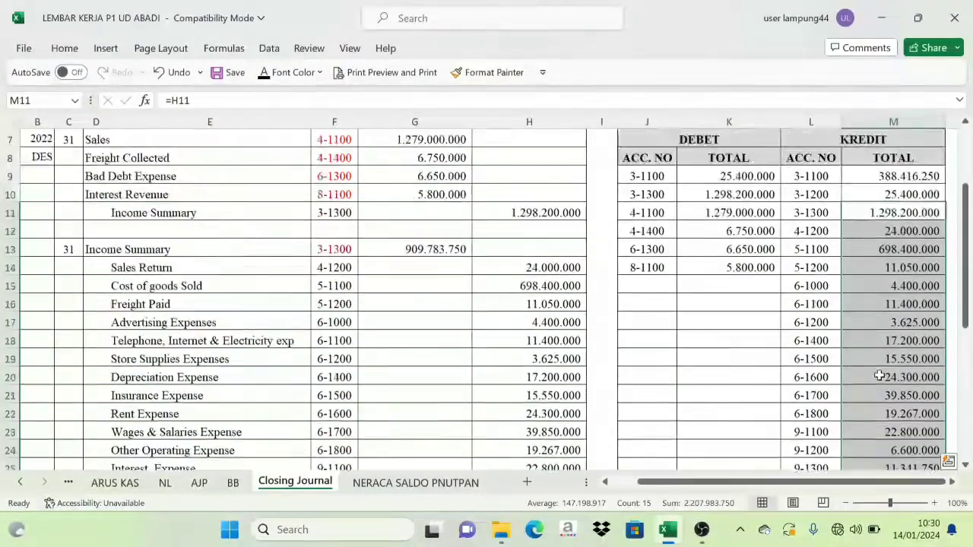
pyautogui.scroll(1, 879, 375)
pyautogui.click(792, 298)
# Colour the JUMLAH labels and the debit and credit totals in J27:M27 of the recapitulation black
pyautogui.scroll(-2, 790, 325)
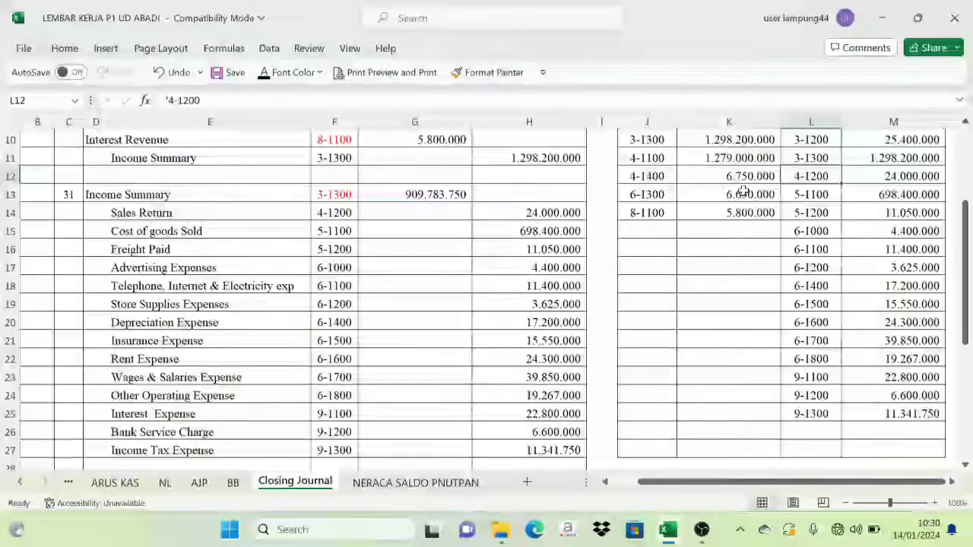
pyautogui.moveTo(656, 449); pyautogui.dragTo(925, 452)
pyautogui.click(264, 73)
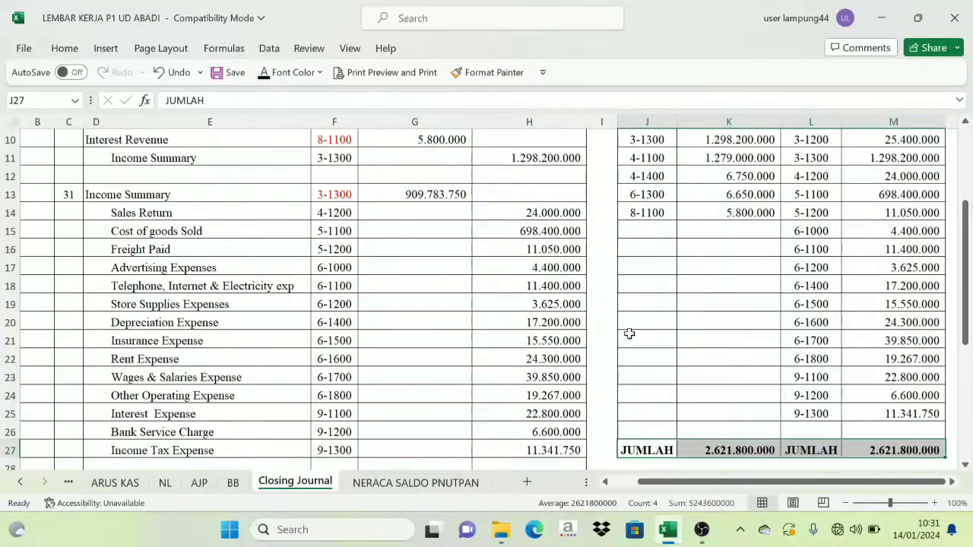
# Compare the closing journal's JUMLAH totals in row 35 with the recapitulation totals in K27 and M27
pyautogui.click(726, 448)
pyautogui.scroll(-1, 668, 436)
pyautogui.scroll(-3, 669, 436)
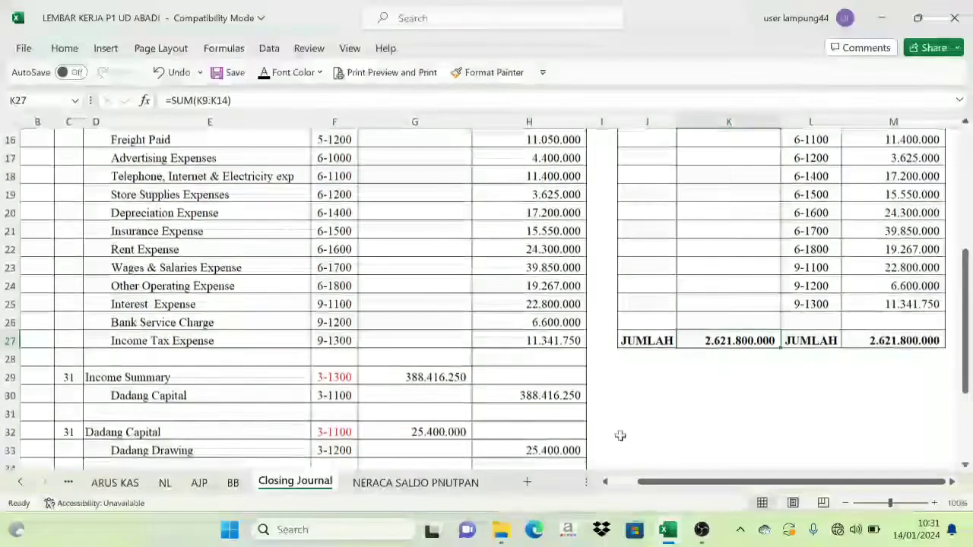
pyautogui.click(461, 387)
pyautogui.click(529, 380)
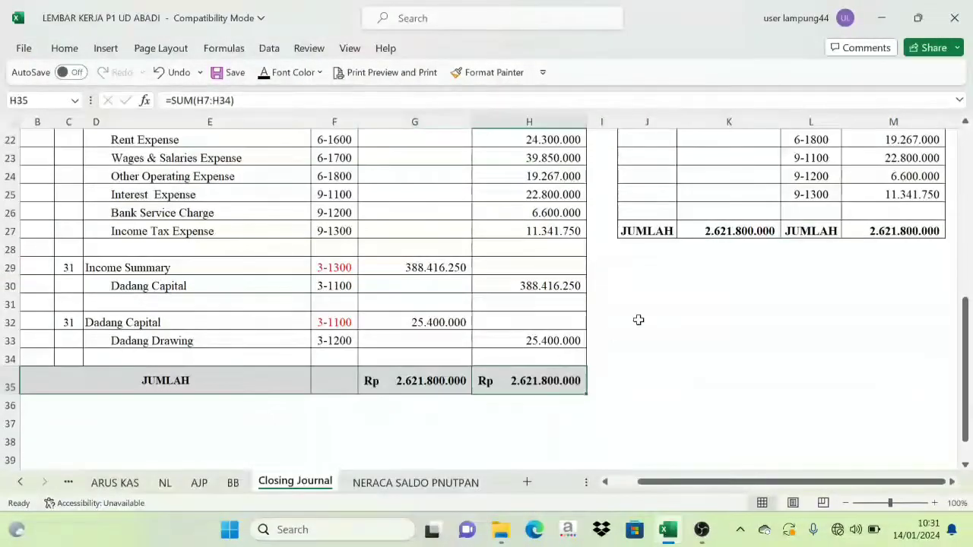
pyautogui.click(728, 231)
pyautogui.click(864, 231)
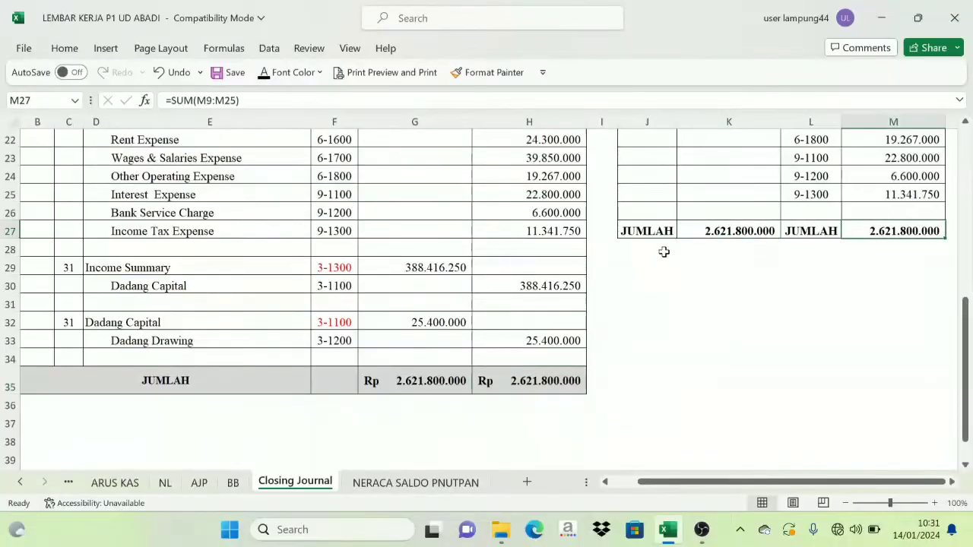
pyautogui.scroll(6, 661, 255)
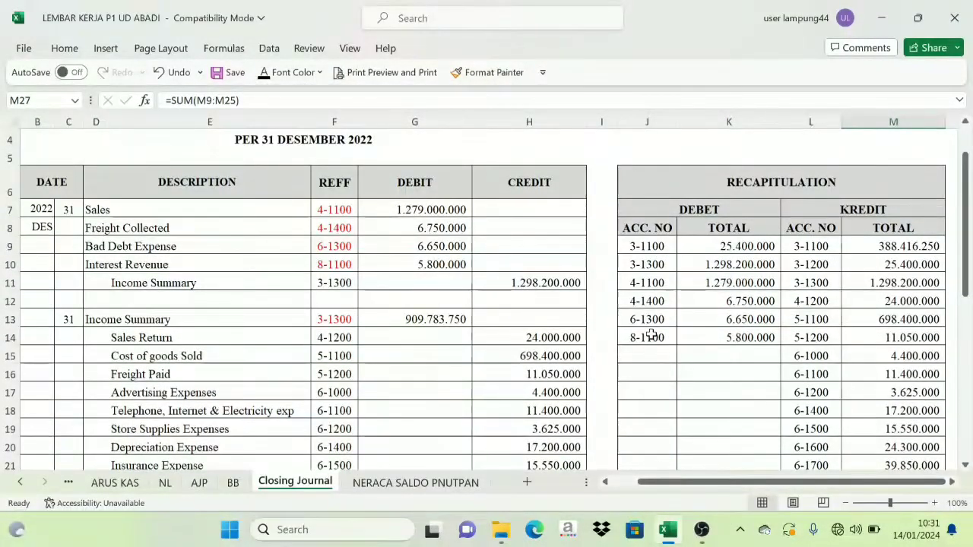
# Examine the NERACA SALDO PNUTPAN and BB sheets alongside the closing journal and its recapitulation
pyautogui.click(394, 483)
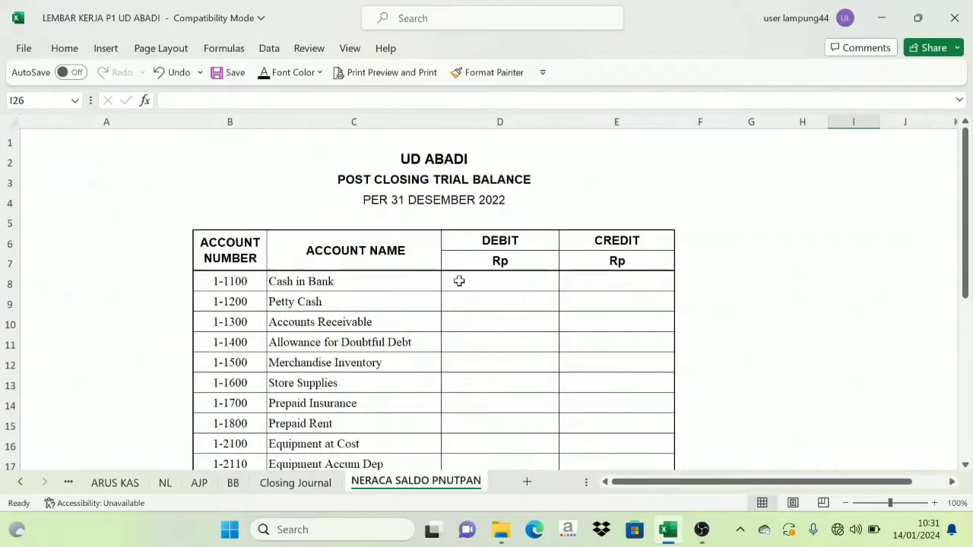
pyautogui.click(319, 483)
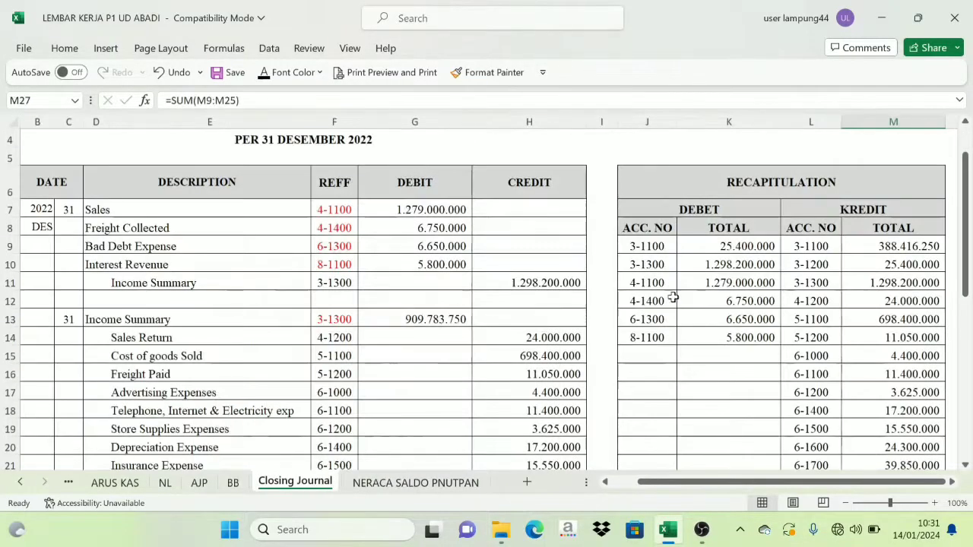
pyautogui.click(397, 483)
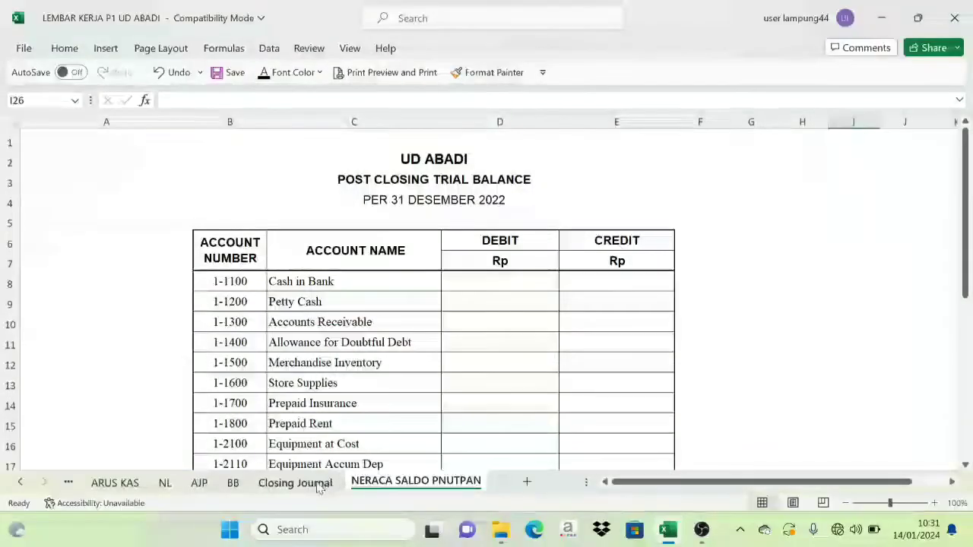
pyautogui.click(320, 485)
pyautogui.scroll(1, 342, 188)
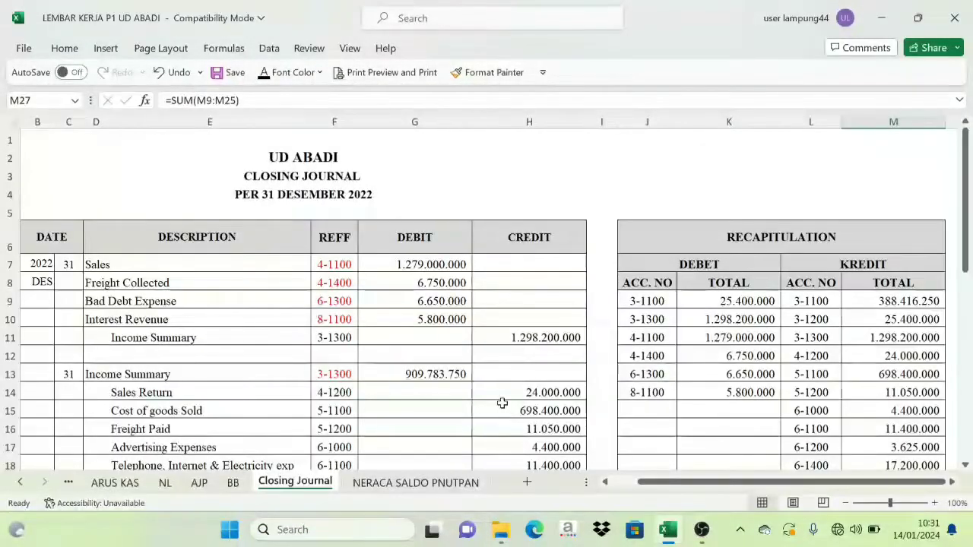
pyautogui.click(232, 484)
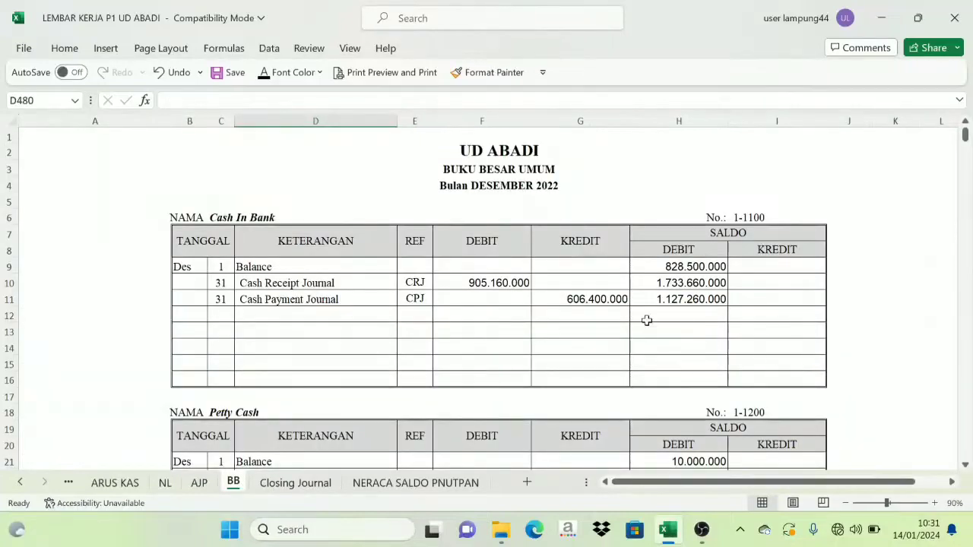
pyautogui.scroll(-3, 378, 299)
pyautogui.scroll(3, 406, 481)
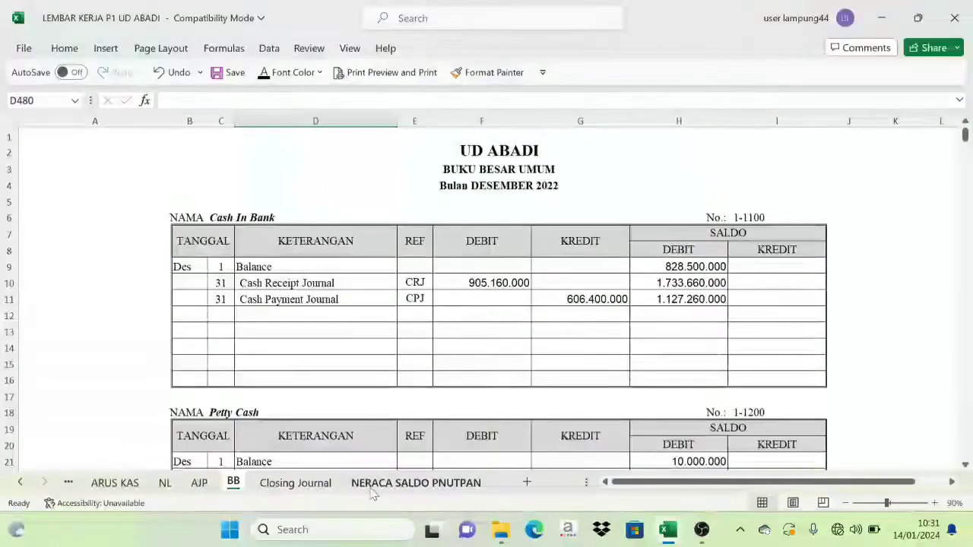
pyautogui.click(296, 483)
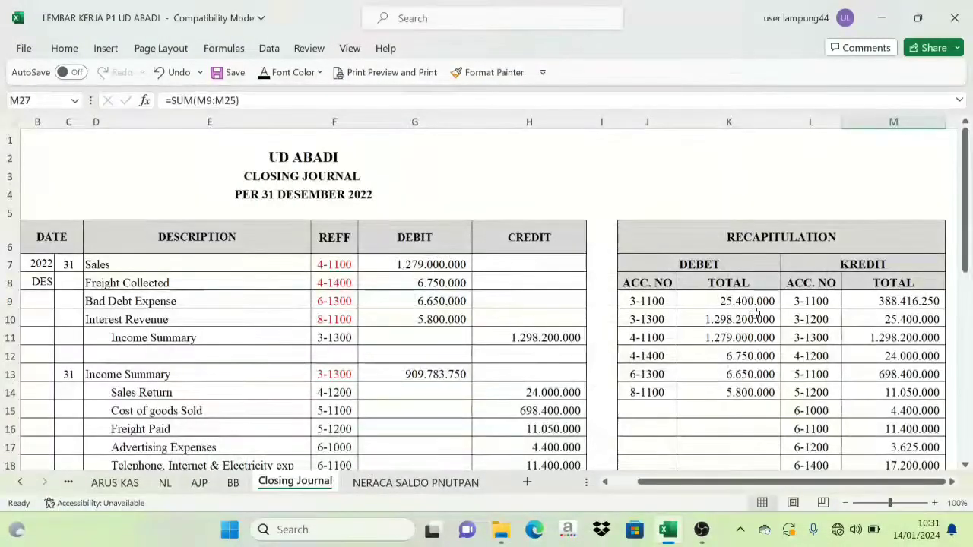
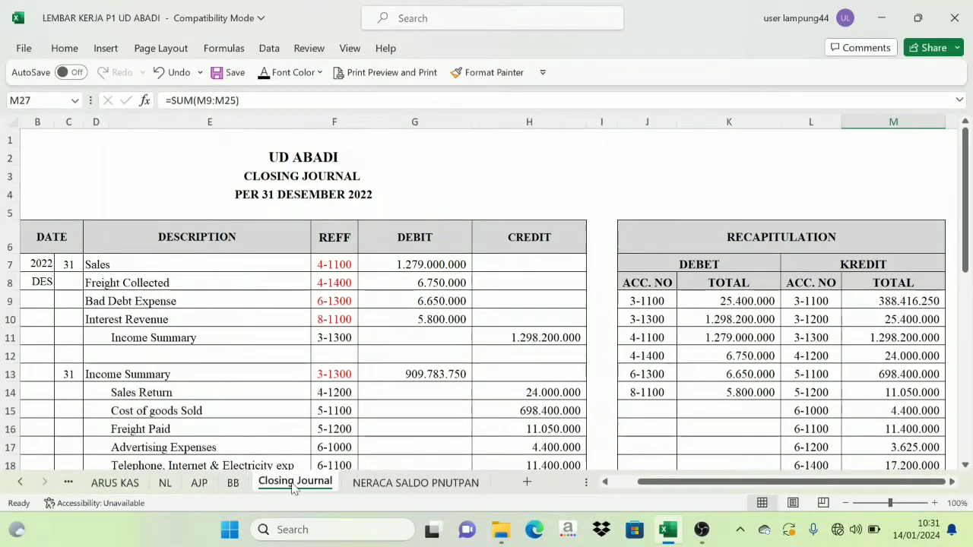
pyautogui.click(340, 194)
pyautogui.click(752, 353)
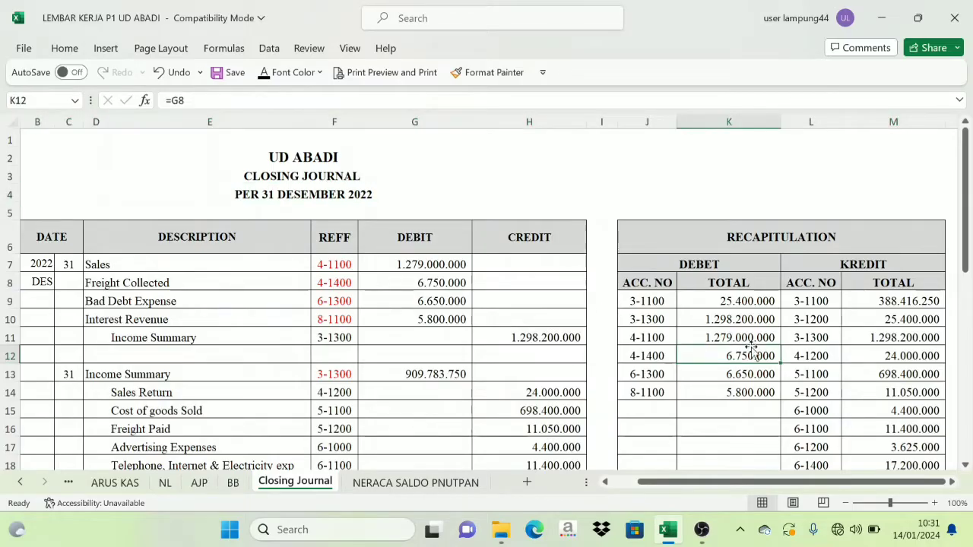
# Review the AJP adjusting journal and its recapitulation entries in J10:M18 against the BB and Closing Journal sheets
pyautogui.click(233, 483)
pyautogui.click(199, 482)
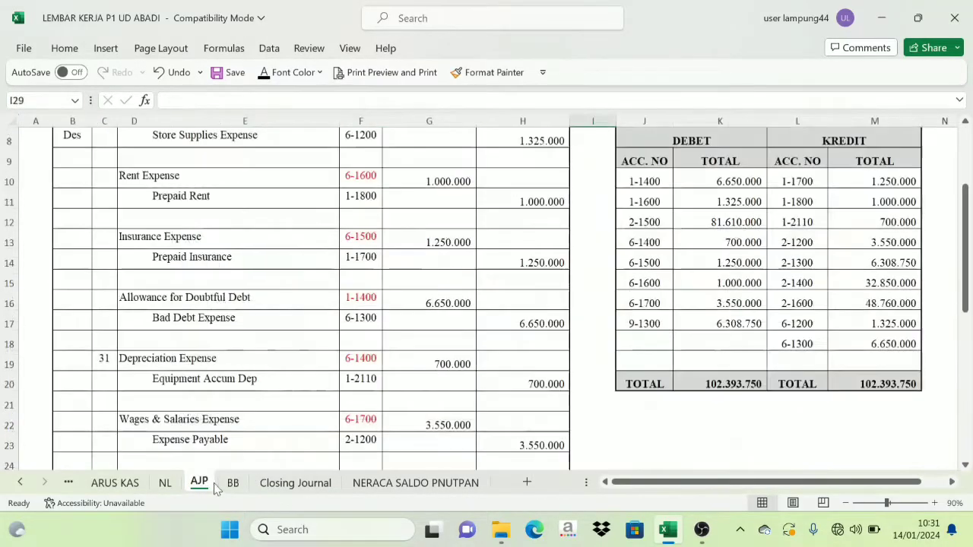
pyautogui.scroll(3, 319, 430)
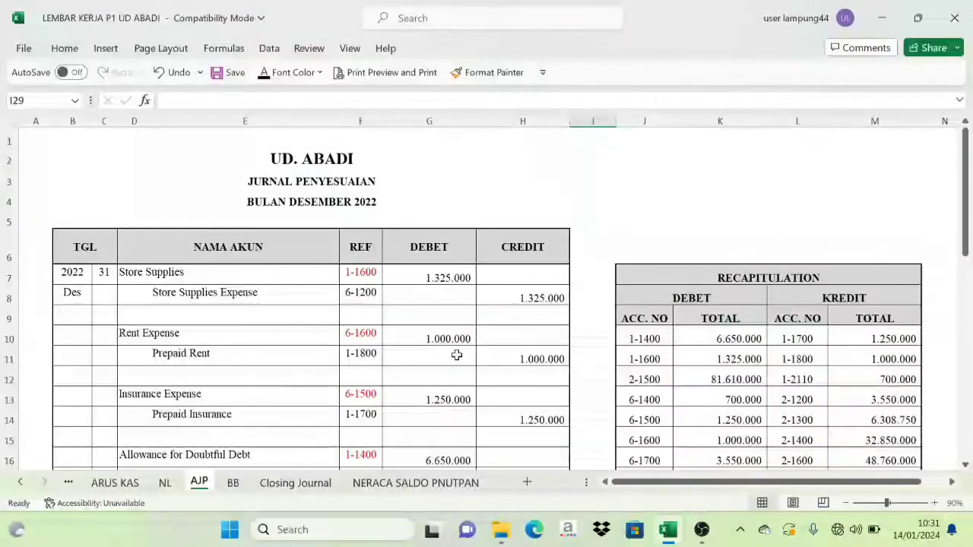
pyautogui.scroll(-2, 677, 312)
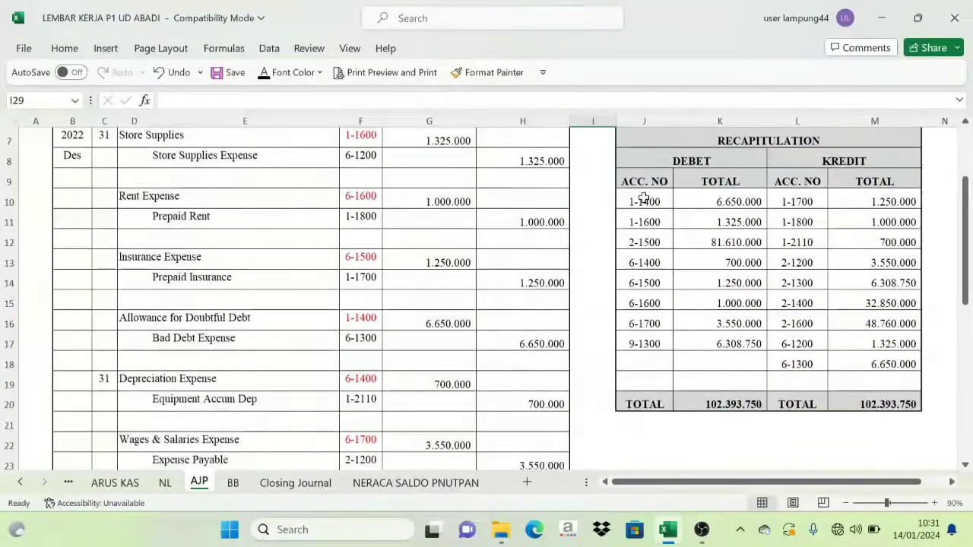
pyautogui.moveTo(645, 199); pyautogui.dragTo(843, 374)
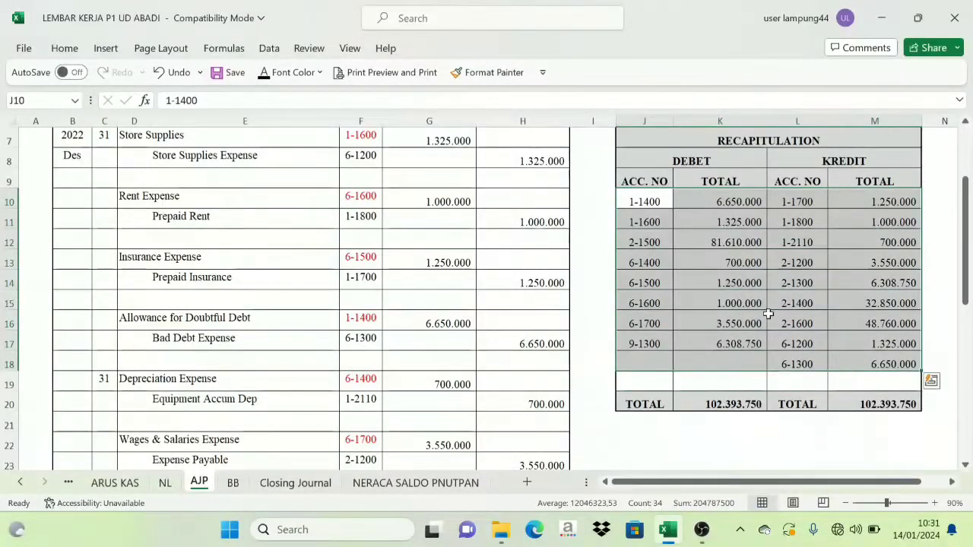
pyautogui.scroll(2, 763, 320)
pyautogui.click(233, 483)
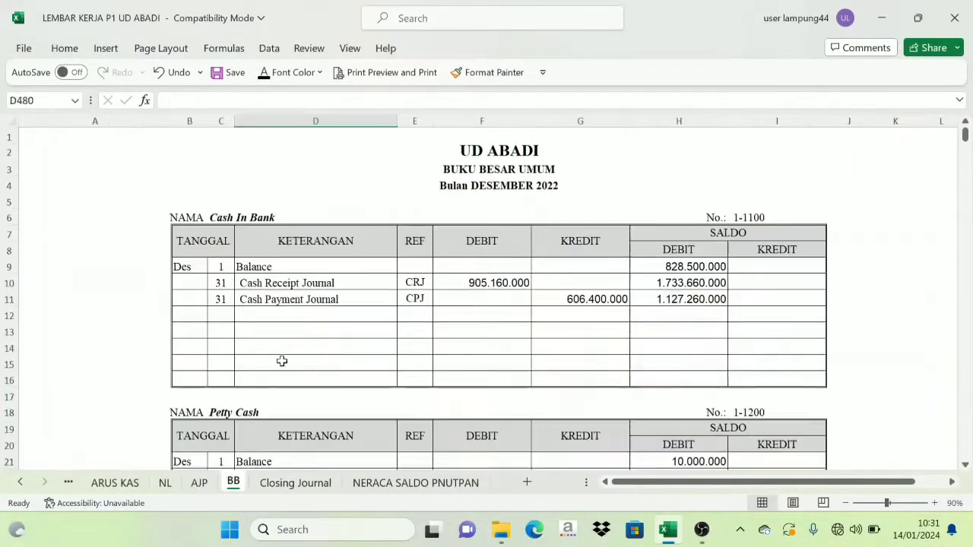
pyautogui.click(310, 485)
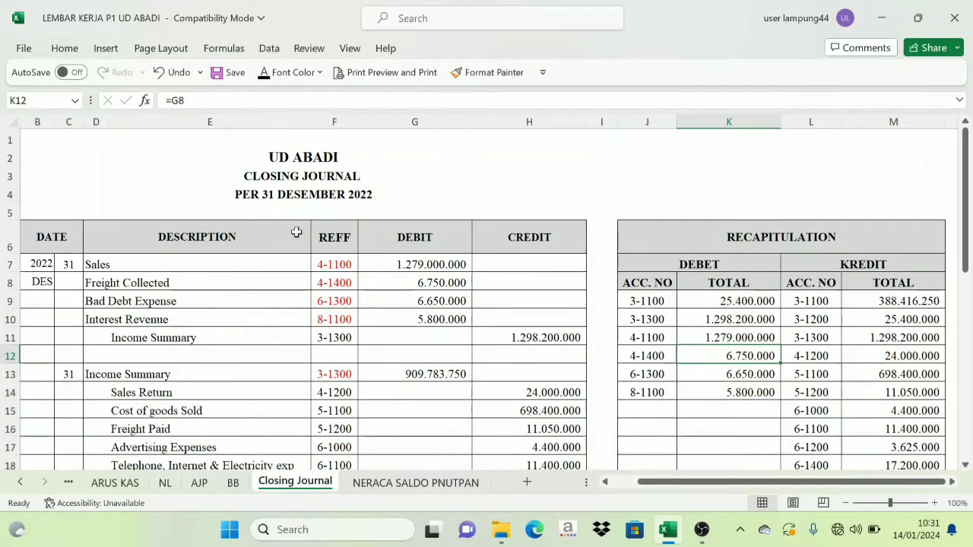
# Trace the AJP recapitulation into the BB ledger, and locate the Adjustment posting under Allowance for Doubtful Debt
pyautogui.click(199, 482)
pyautogui.click(431, 296)
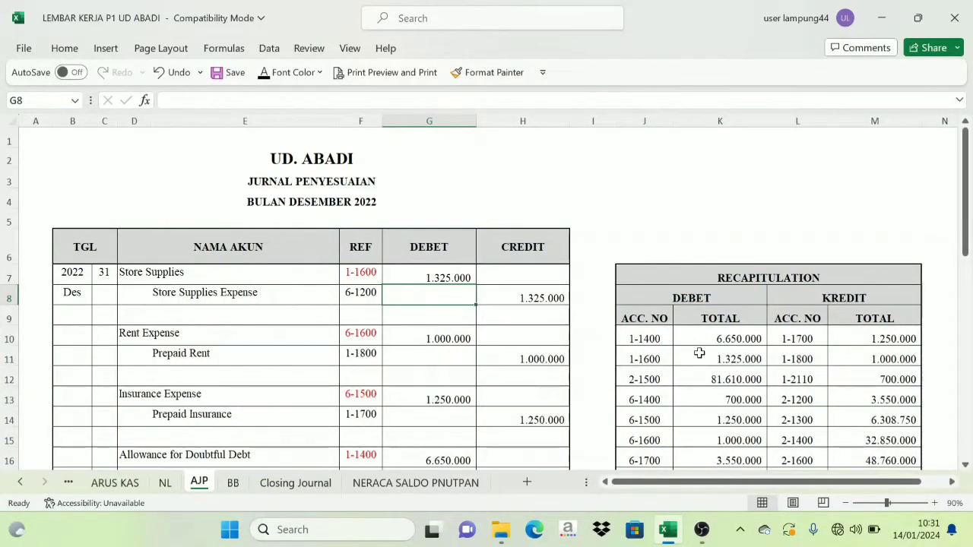
pyautogui.click(769, 278)
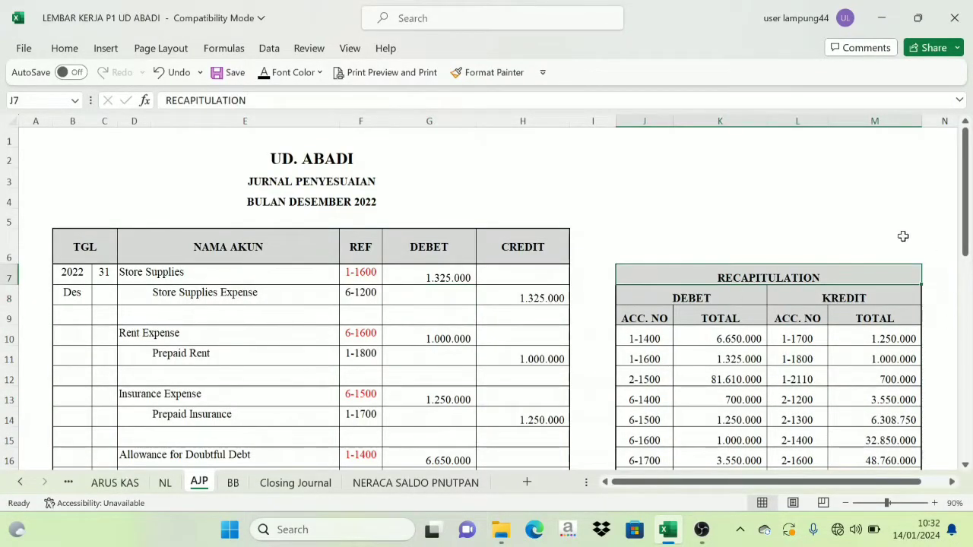
pyautogui.click(232, 483)
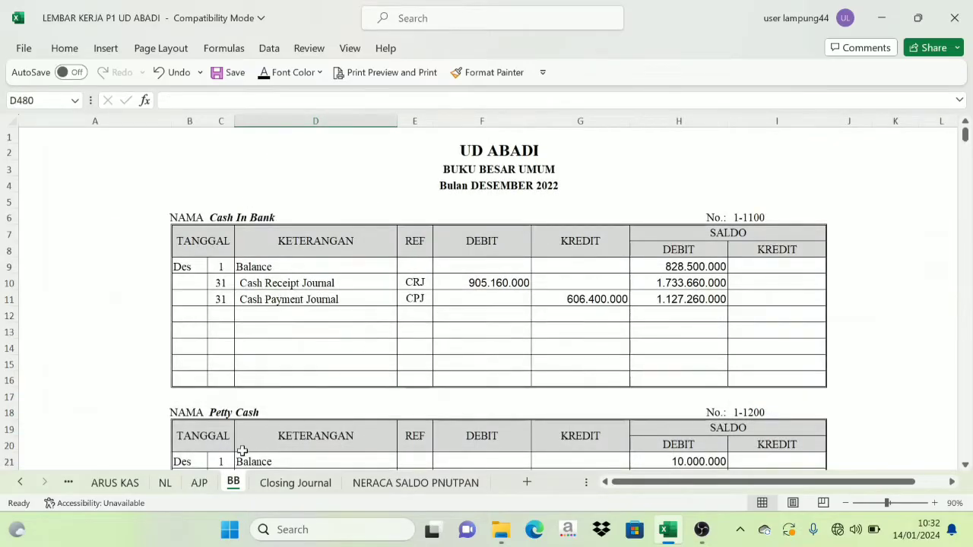
pyautogui.click(199, 483)
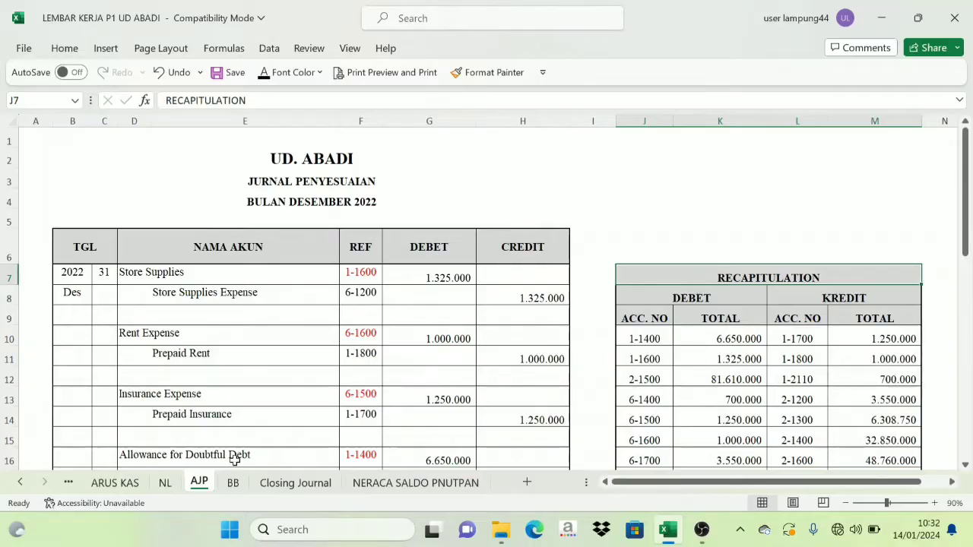
pyautogui.click(233, 482)
pyautogui.scroll(-6, 651, 297)
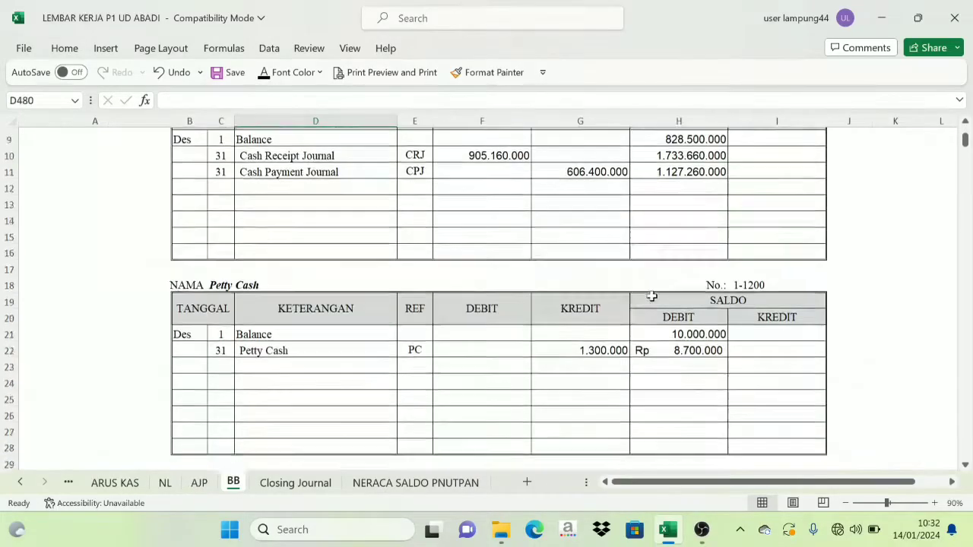
pyautogui.scroll(-6, 650, 304)
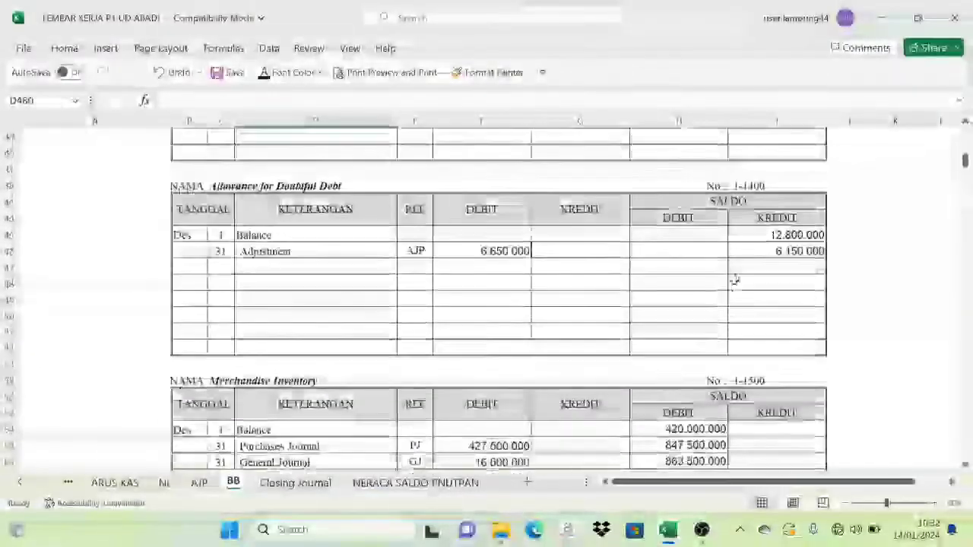
pyautogui.moveTo(219, 282); pyautogui.dragTo(486, 281)
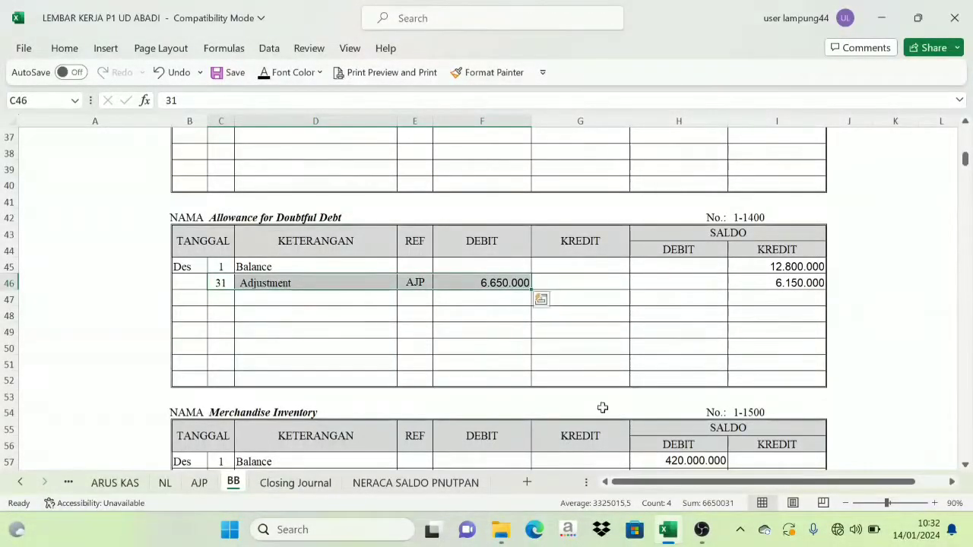
# Compare the Closing Journal sheet with the AJP sheet, and review the closing recapitulation's DEBET account numbers and totals
pyautogui.click(304, 483)
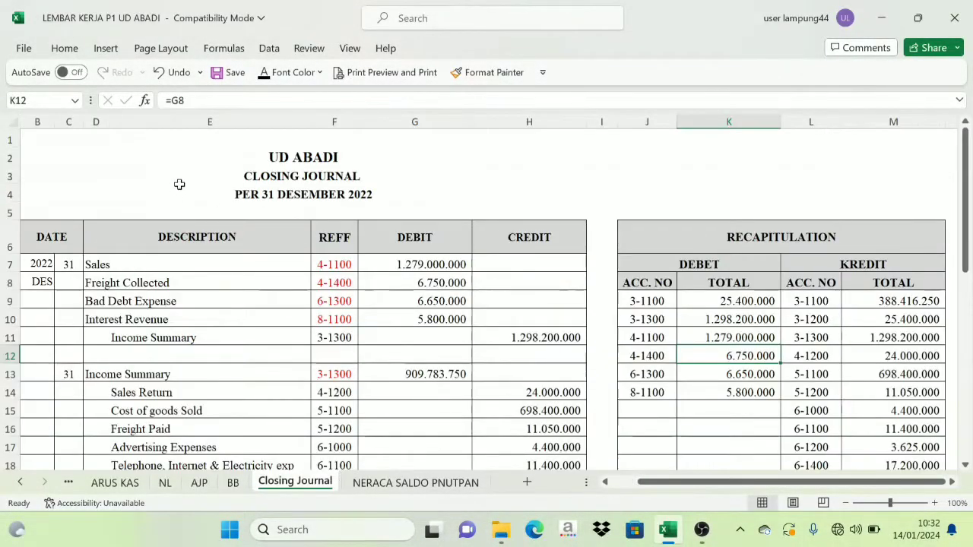
pyautogui.click(270, 171)
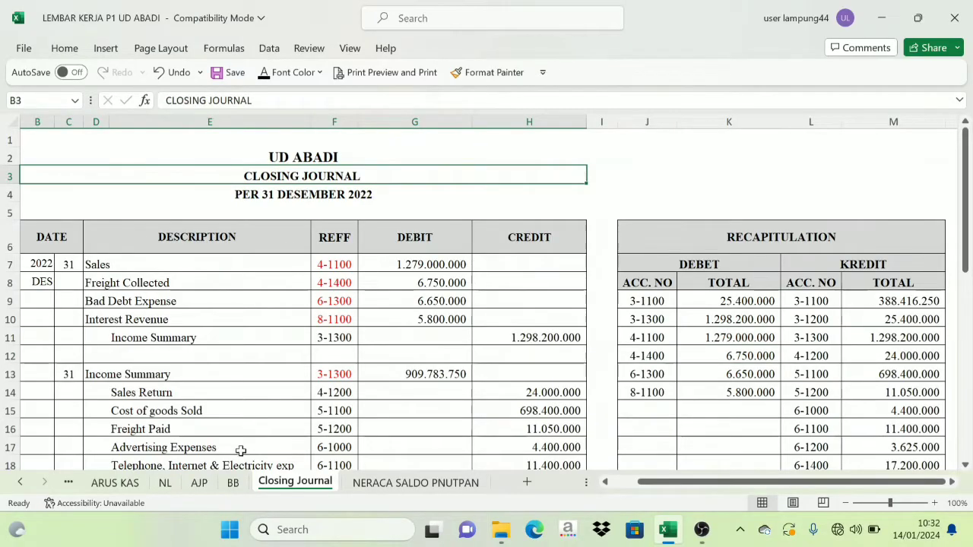
pyautogui.click(197, 485)
pyautogui.click(342, 216)
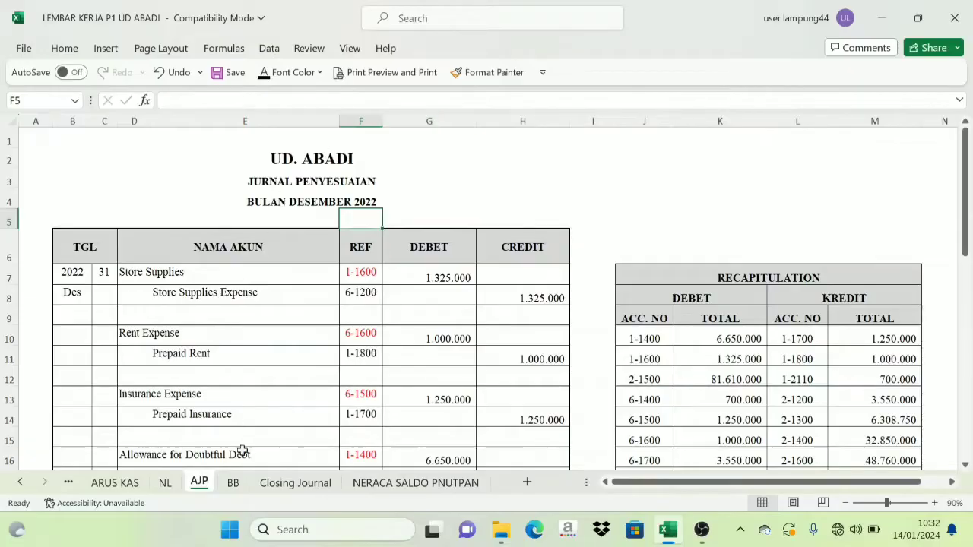
pyautogui.click(295, 483)
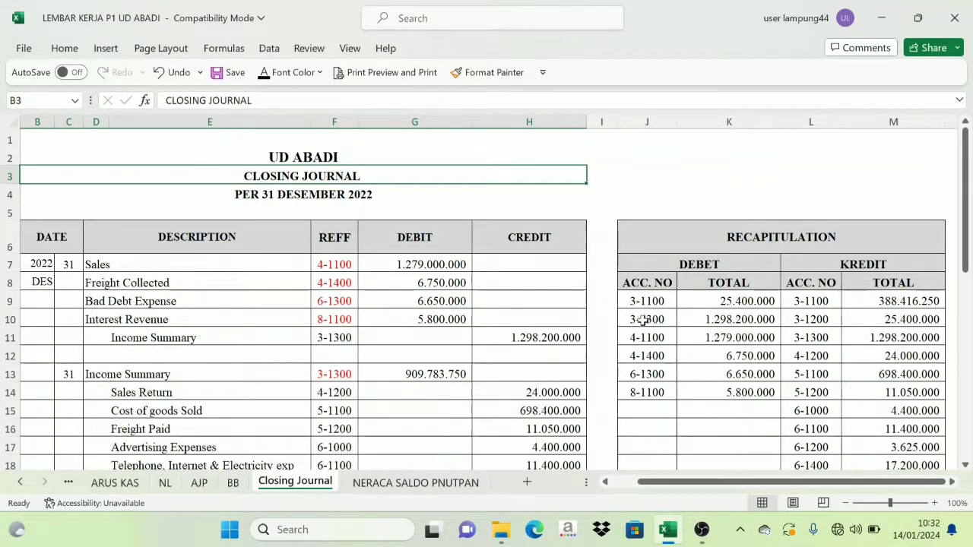
pyautogui.click(722, 237)
pyautogui.click(691, 263)
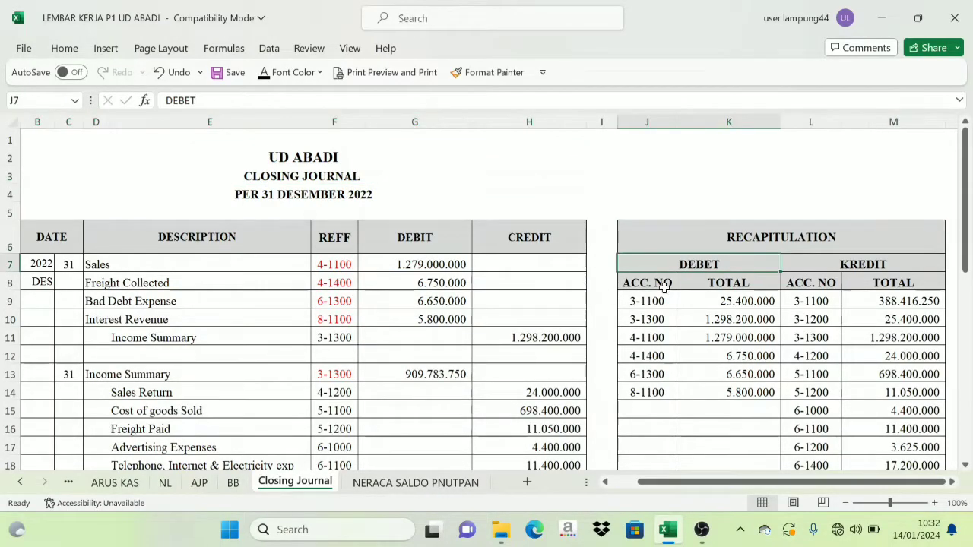
pyautogui.click(643, 299)
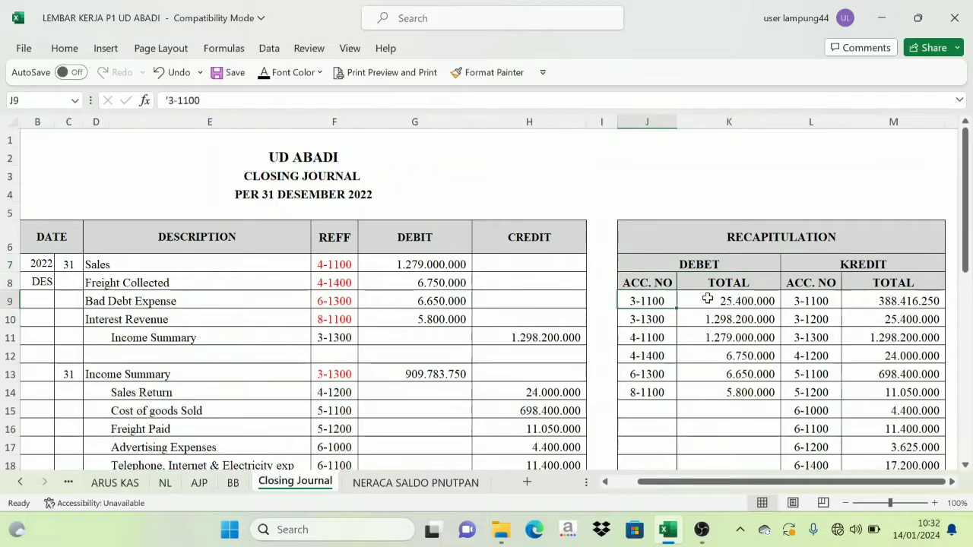
pyautogui.moveTo(646, 301); pyautogui.dragTo(710, 384)
pyautogui.click(658, 304)
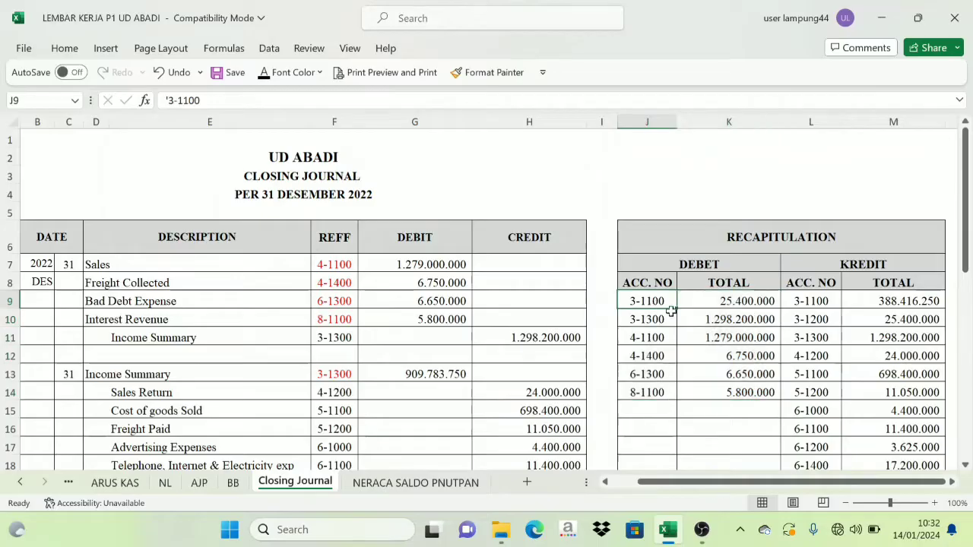
# Apply the black font color to the hidden 31, Closing Journal, CJ entry in C226:E226 of the owner's capital ledger on the BB sheet
pyautogui.click(245, 485)
pyautogui.scroll(-10, 643, 333)
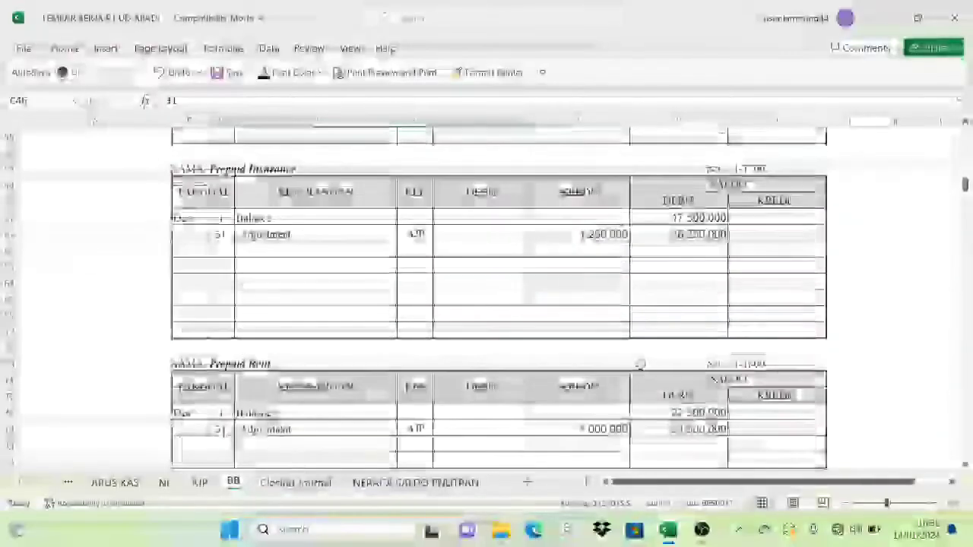
pyautogui.scroll(-20, 640, 364)
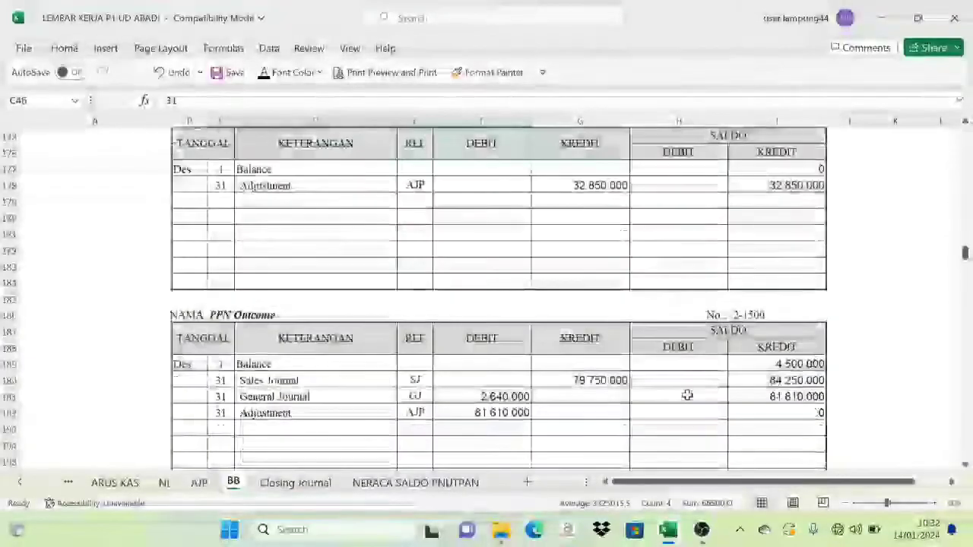
pyautogui.scroll(-20, 687, 395)
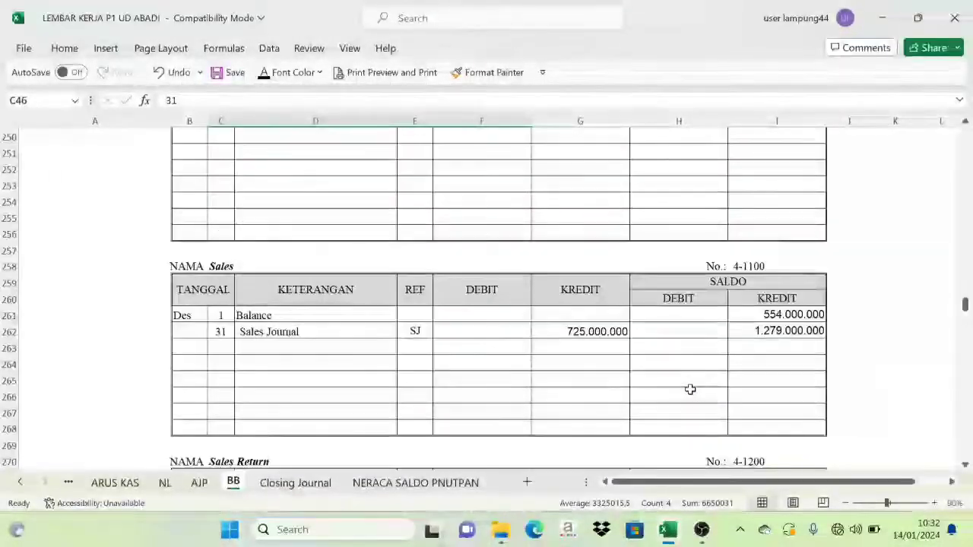
pyautogui.scroll(17, 690, 389)
pyautogui.scroll(-3, 701, 389)
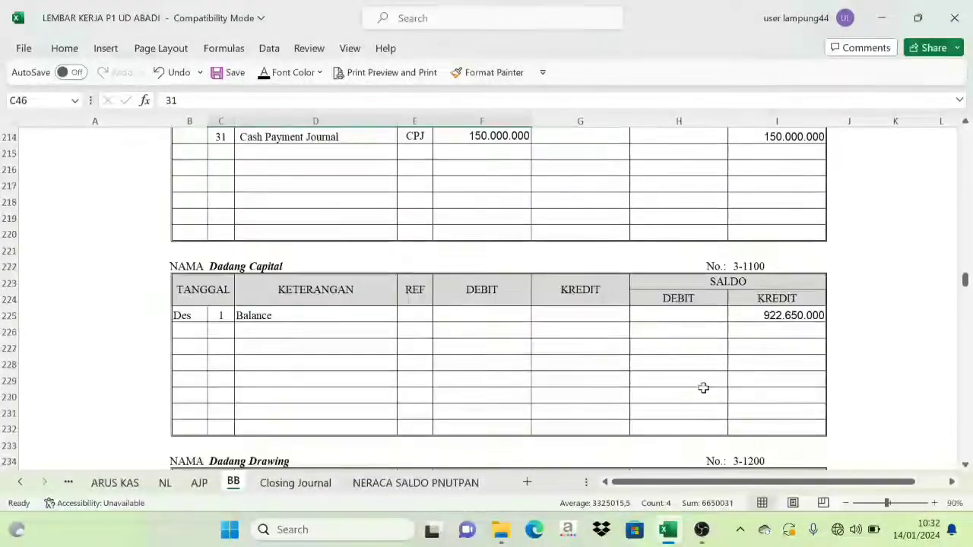
pyautogui.click(732, 263)
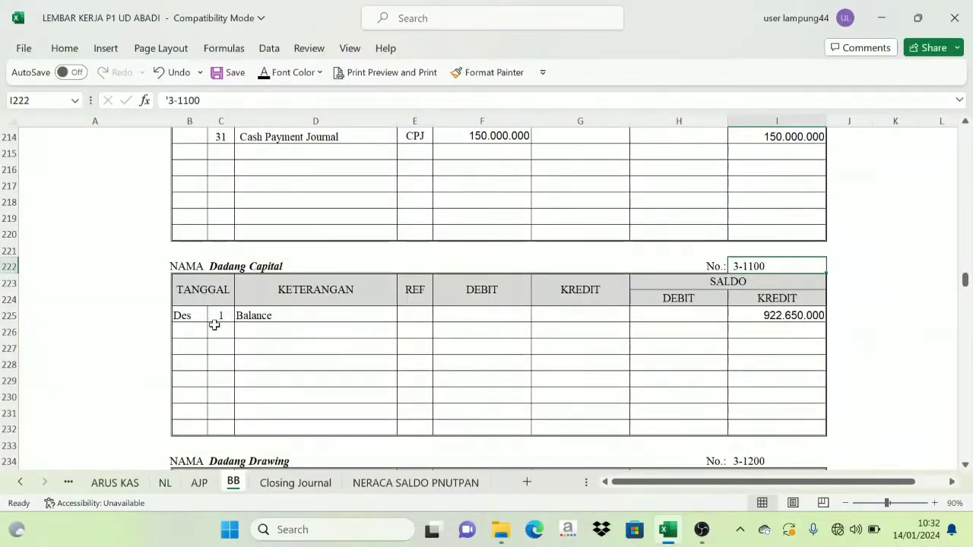
pyautogui.moveTo(214, 325); pyautogui.dragTo(432, 331)
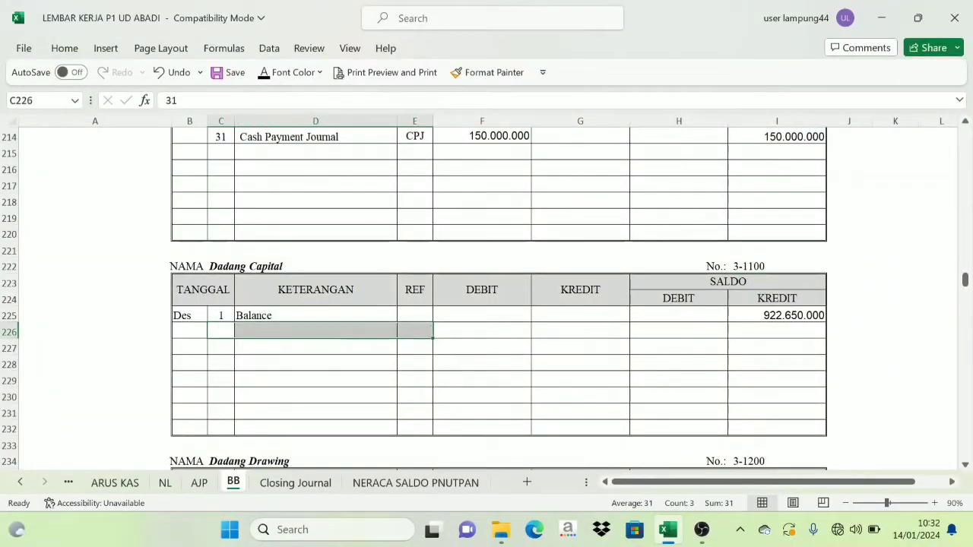
pyautogui.click(263, 72)
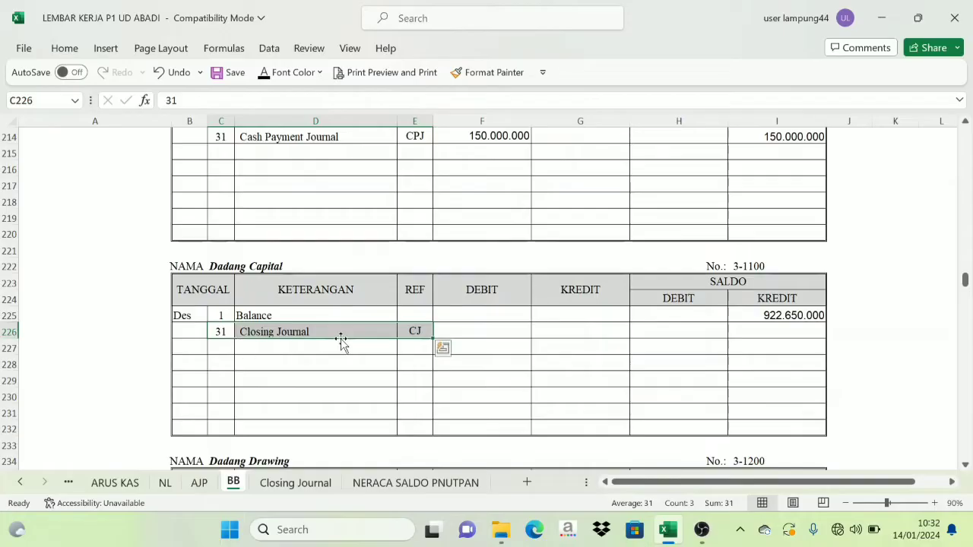
# Check the capital debit total in the closing recapitulation, and color the hidden ='Closing Journal'!K9 debit black in BB cell F226
pyautogui.click(322, 485)
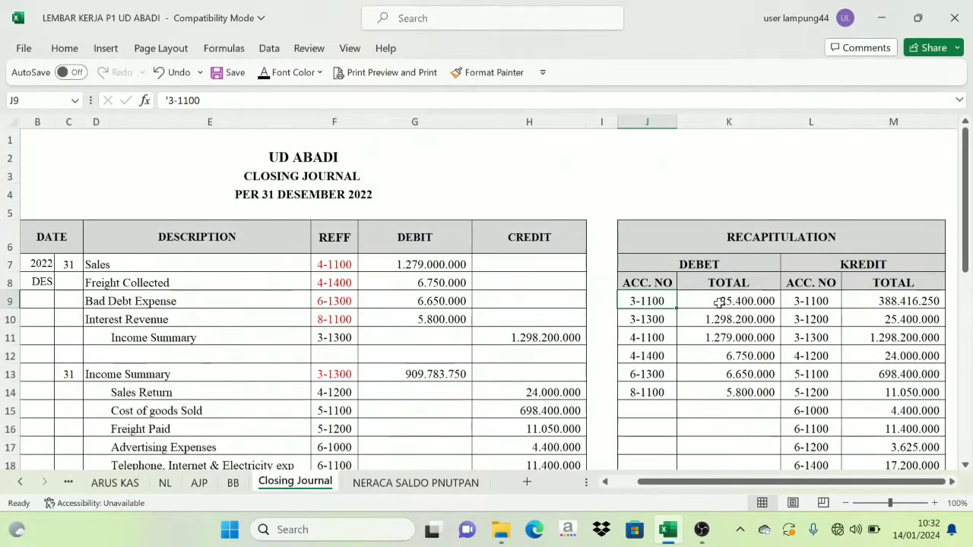
pyautogui.click(233, 482)
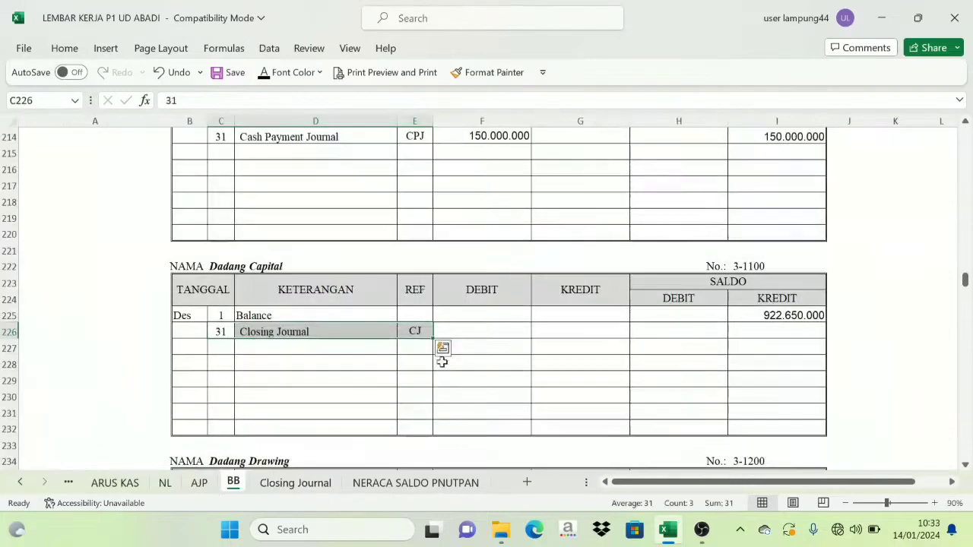
pyautogui.click(481, 330)
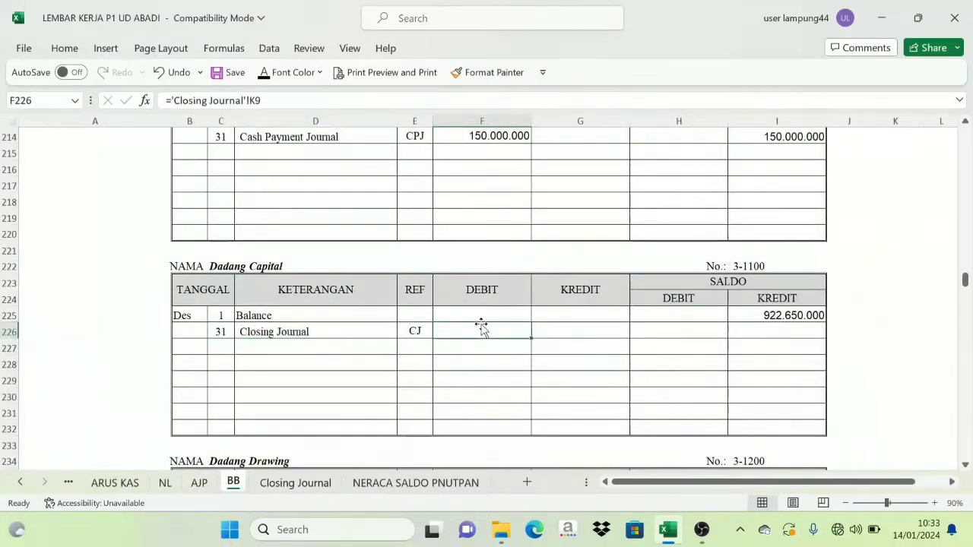
pyautogui.click(264, 72)
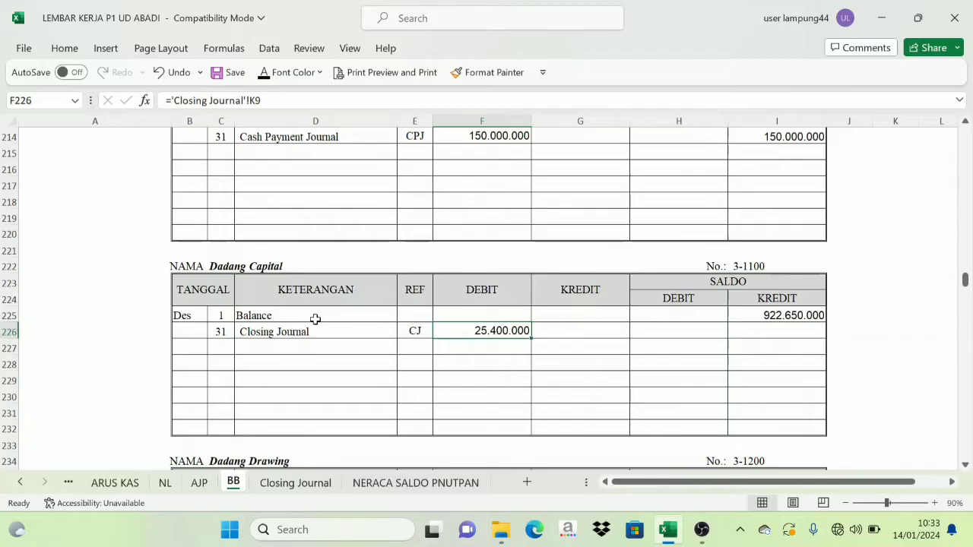
# Compare the capital ledger's closing debit with its credit balance, and color the hidden =I225-F226 balance in I226 black
pyautogui.click(275, 331)
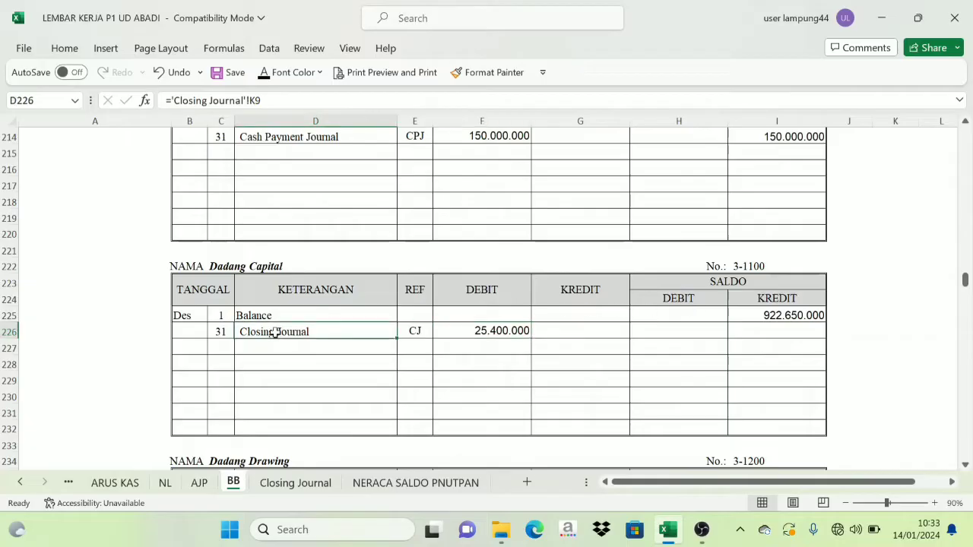
pyautogui.click(476, 331)
pyautogui.click(745, 299)
pyautogui.click(493, 287)
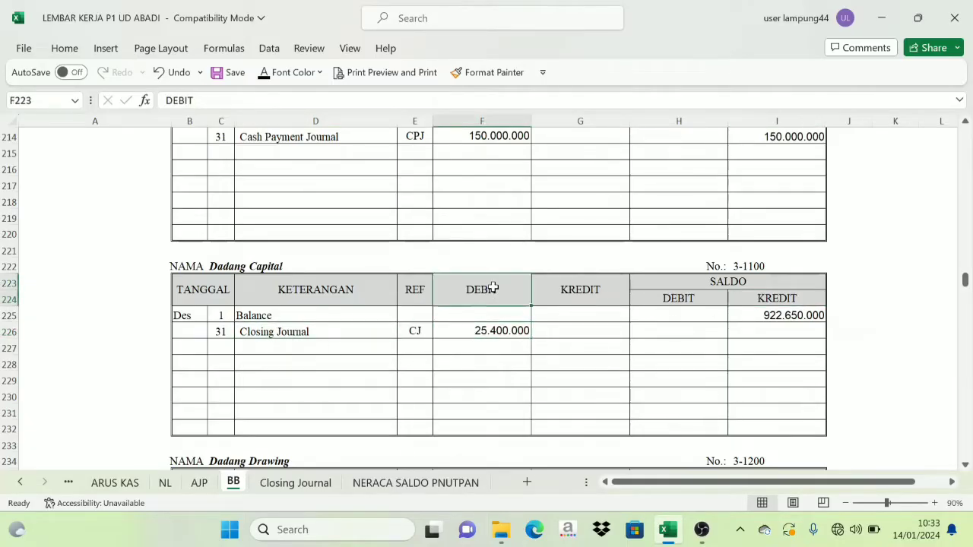
pyautogui.click(786, 300)
pyautogui.click(500, 291)
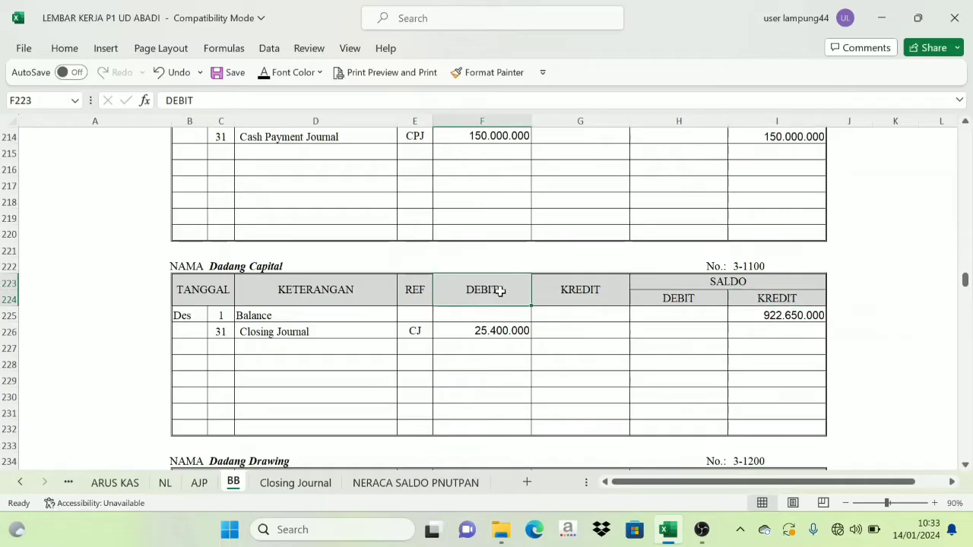
pyautogui.click(790, 319)
pyautogui.click(513, 332)
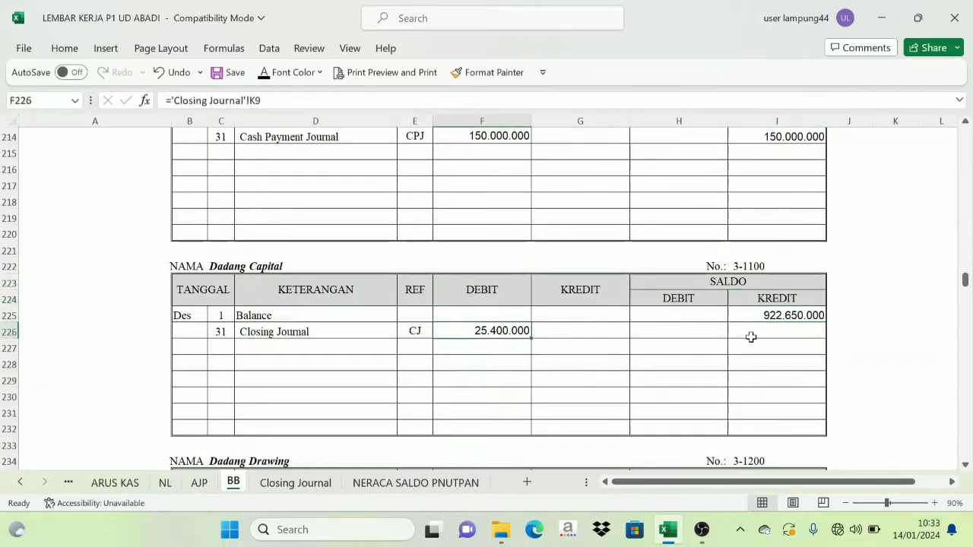
pyautogui.click(769, 332)
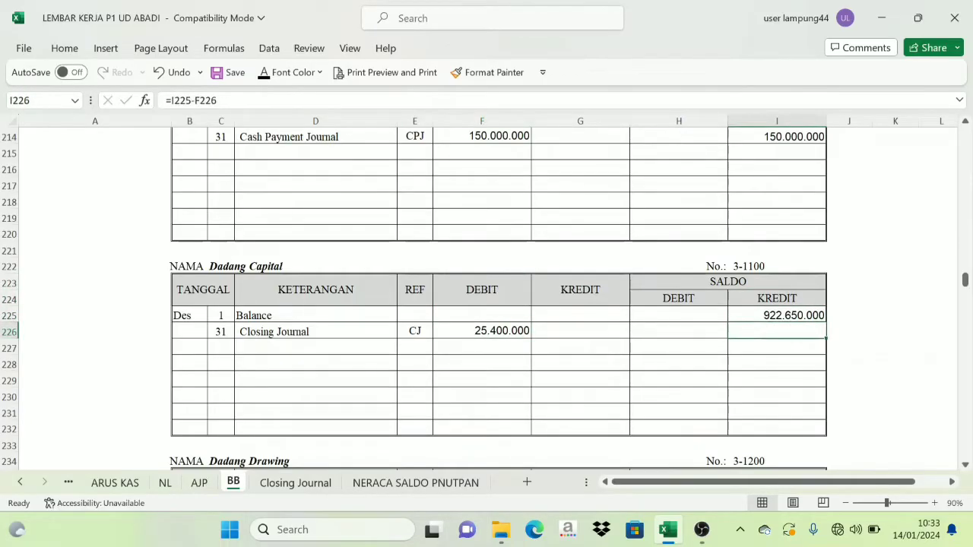
pyautogui.click(266, 72)
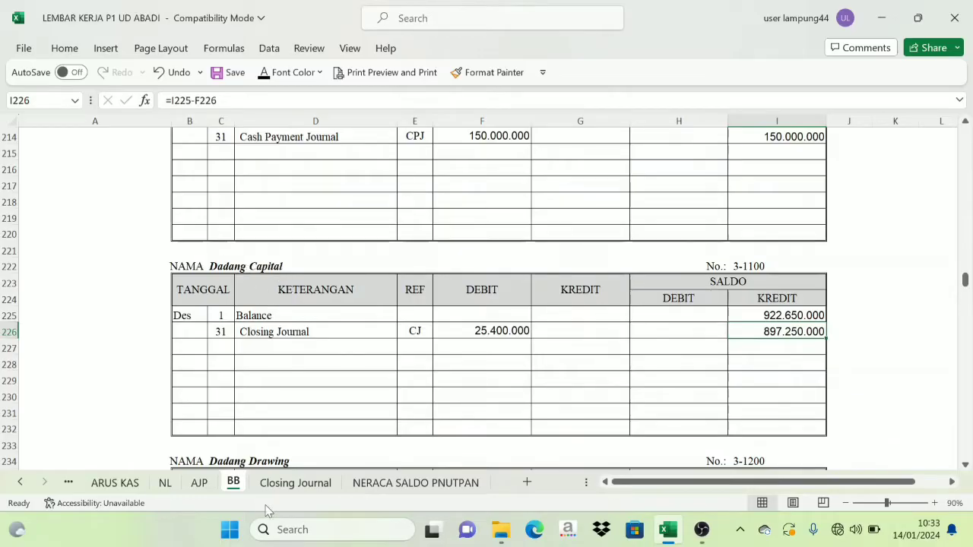
# Look up the second debit account in the closing recapitulation, and color its Income Summary closing entry in BB cells C250:E250 black
pyautogui.click(318, 486)
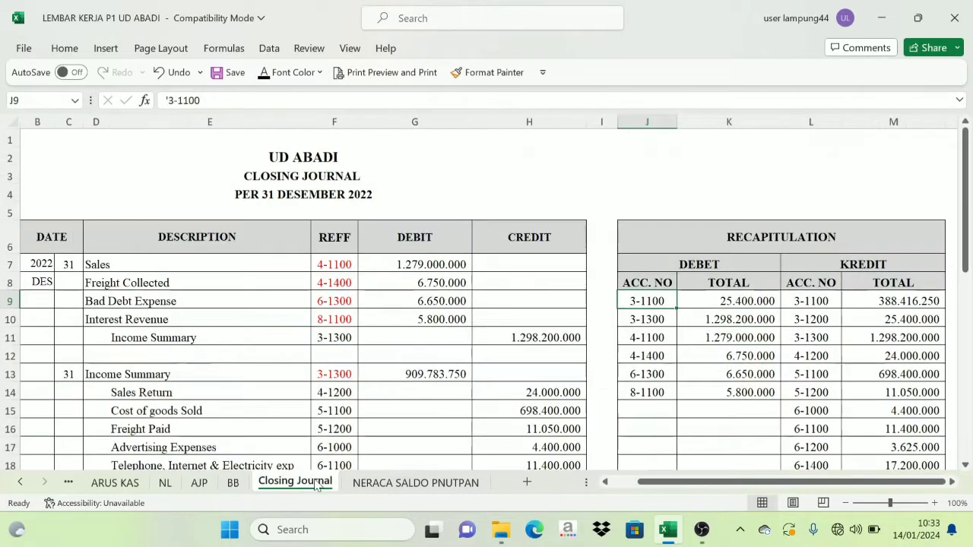
pyautogui.click(644, 319)
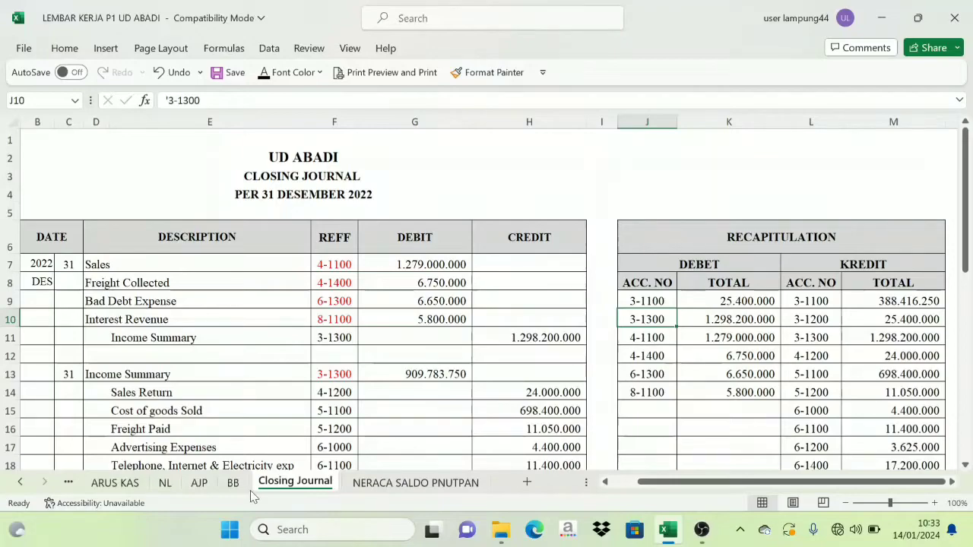
pyautogui.click(236, 484)
pyautogui.scroll(-4, 707, 327)
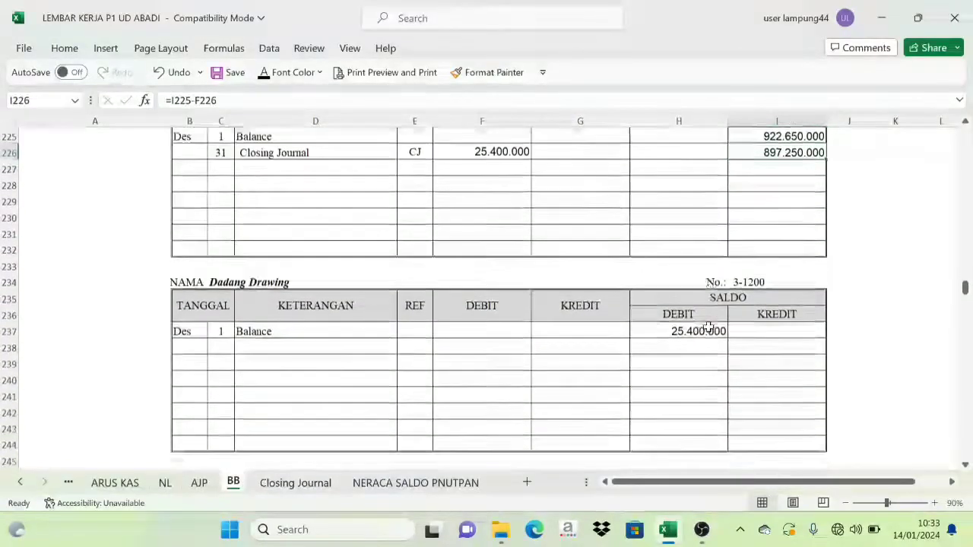
pyautogui.scroll(-4, 707, 327)
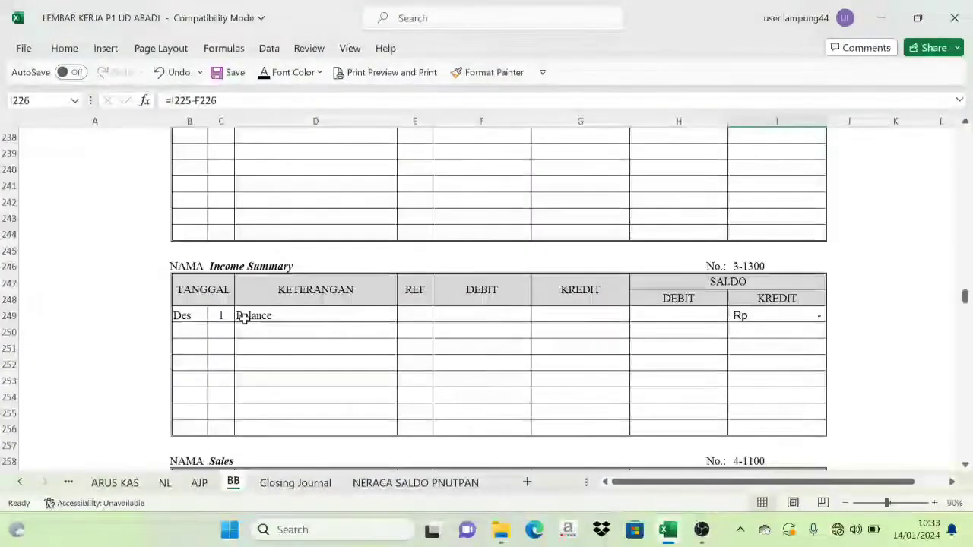
pyautogui.click(247, 267)
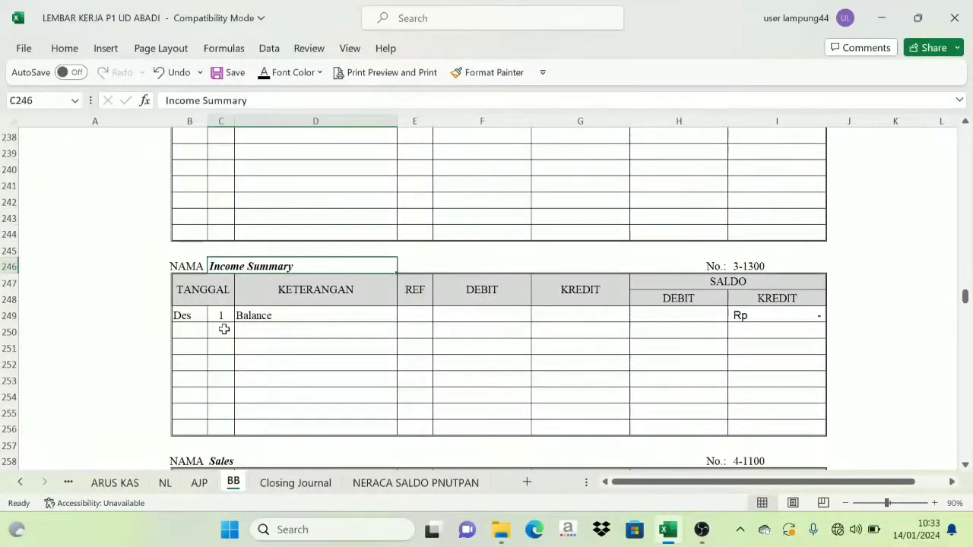
pyautogui.moveTo(223, 329); pyautogui.dragTo(430, 342)
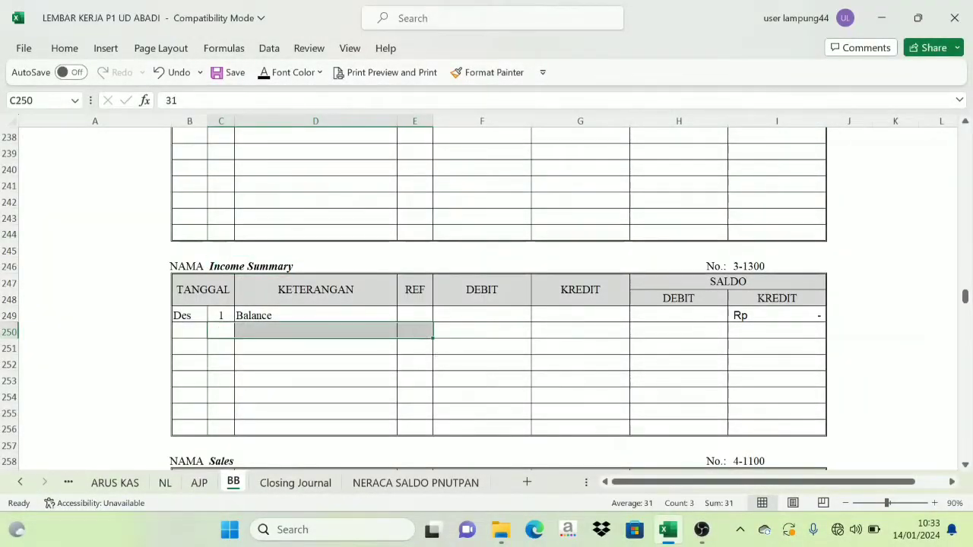
pyautogui.click(261, 80)
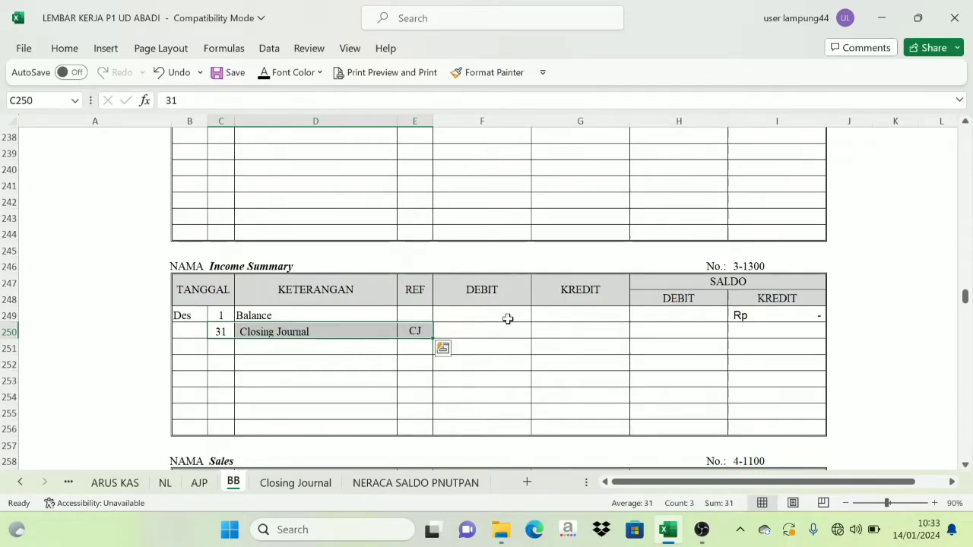
# Color the hidden ='Closing Journal'!K10 debit black in Income Summary cell F250, checking it against the closing recapitulation
pyautogui.click(460, 332)
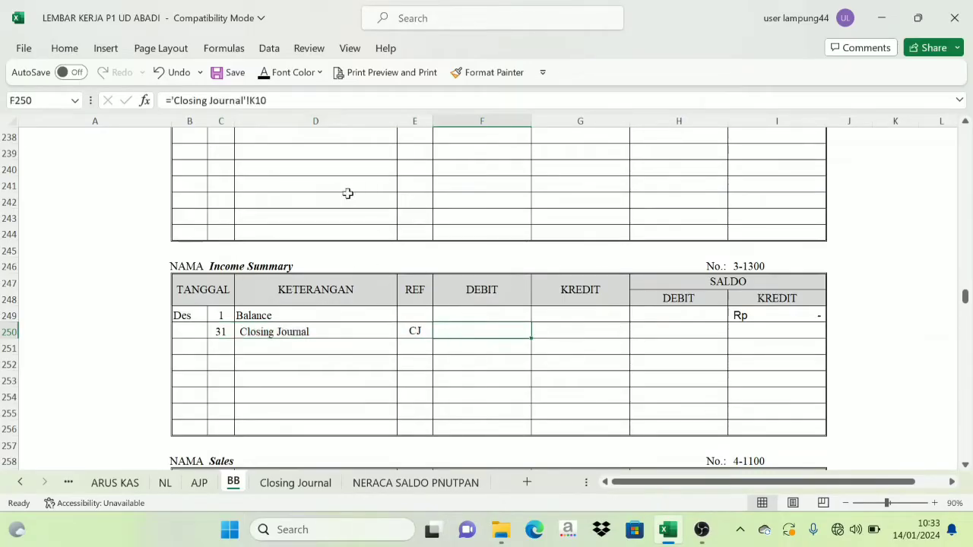
pyautogui.click(295, 482)
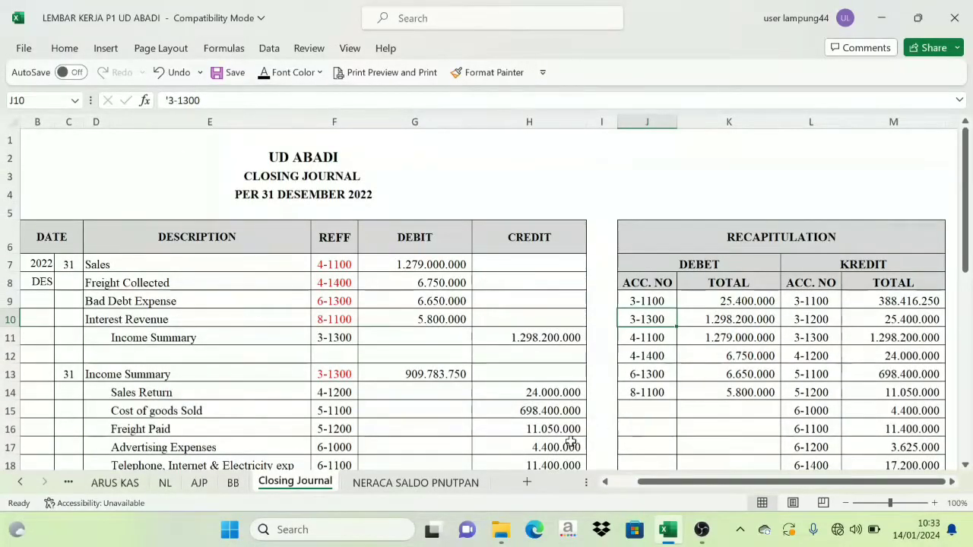
pyautogui.click(411, 482)
pyautogui.click(236, 483)
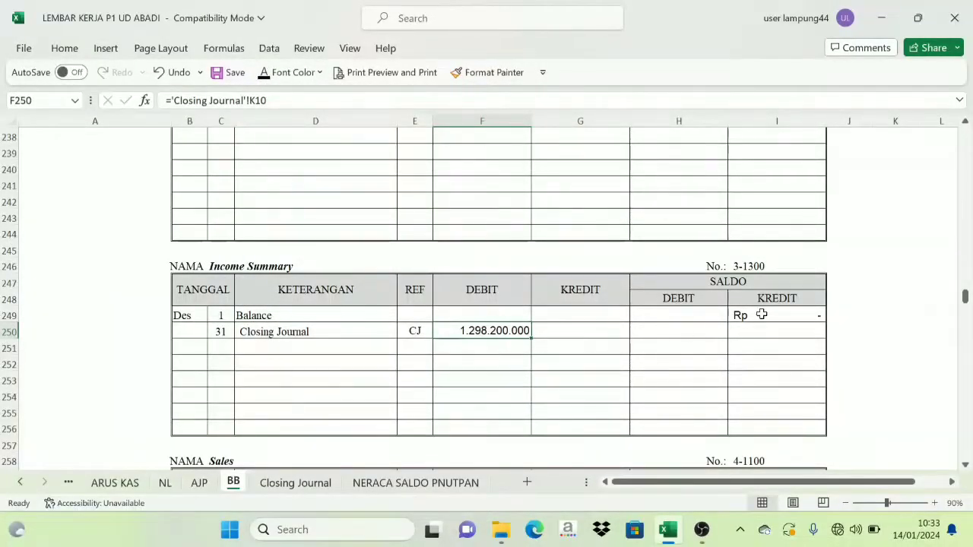
# Color the hidden =F250 debit balance in H250 of the Income Summary ledger black, and compare it with the posted debit
pyautogui.click(728, 301)
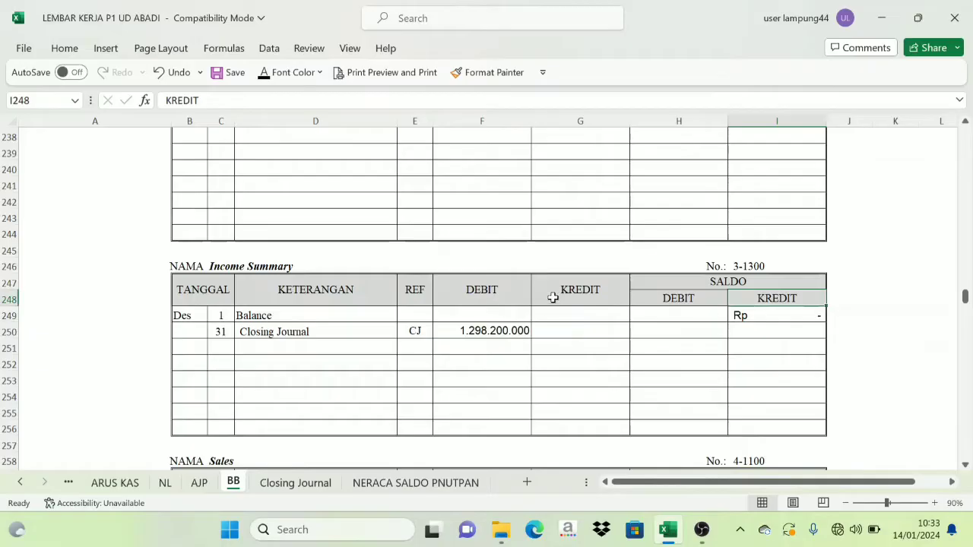
pyautogui.click(489, 331)
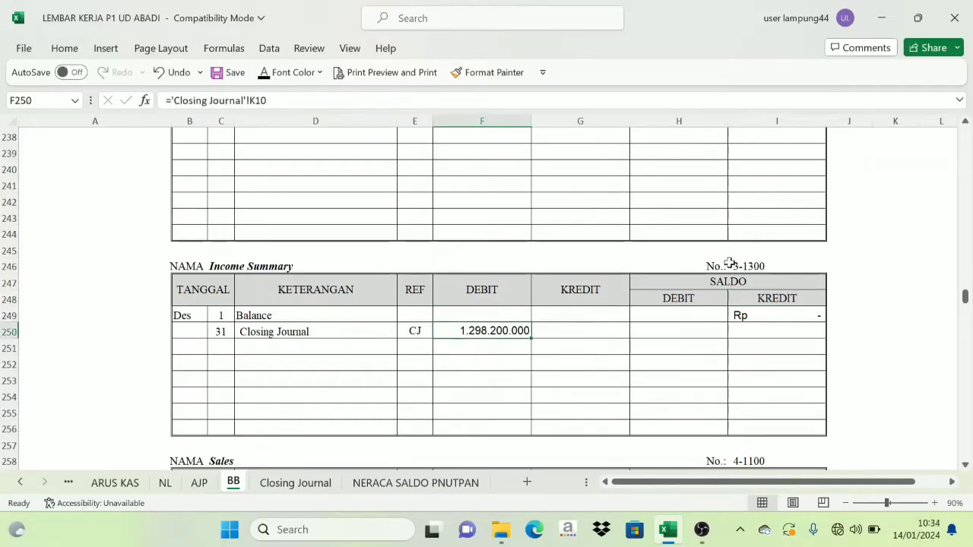
pyautogui.click(771, 333)
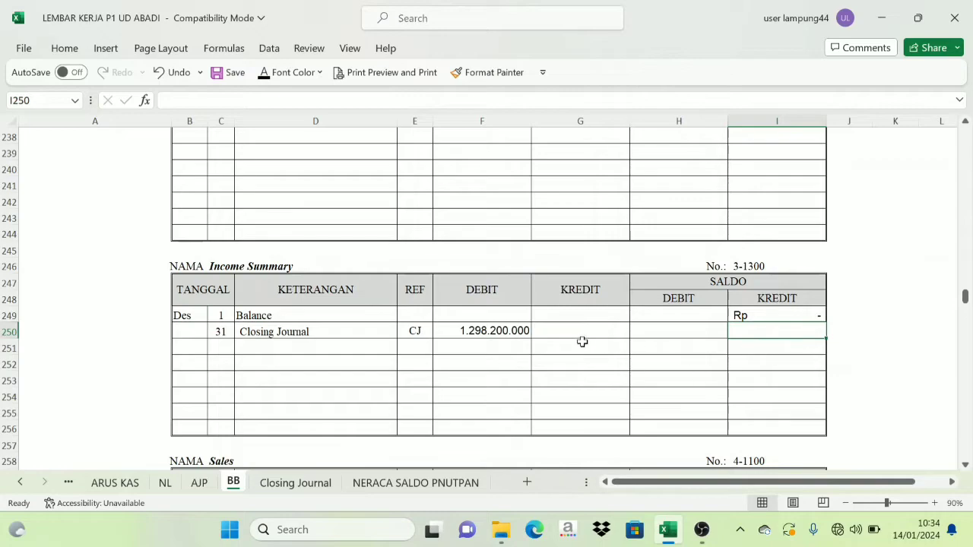
pyautogui.click(494, 294)
pyautogui.click(690, 330)
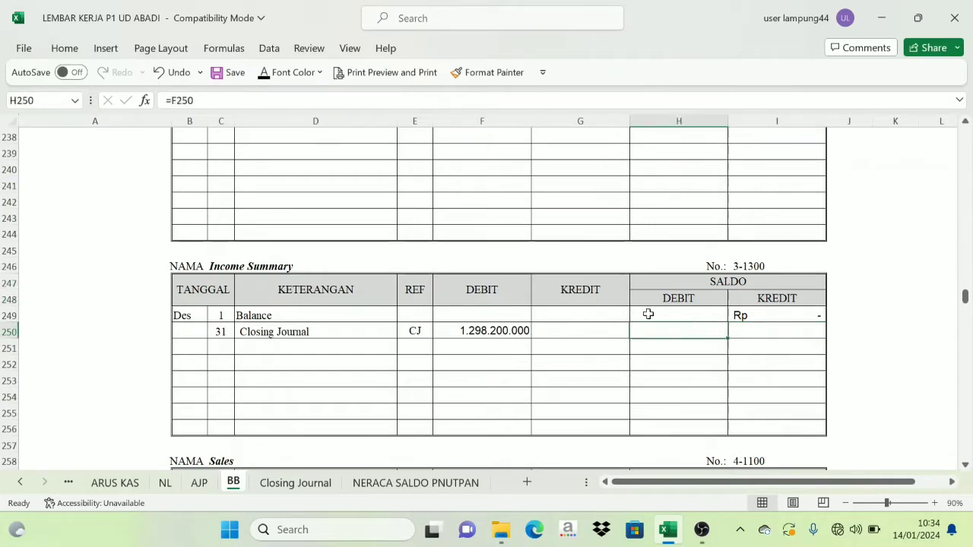
pyautogui.click(484, 331)
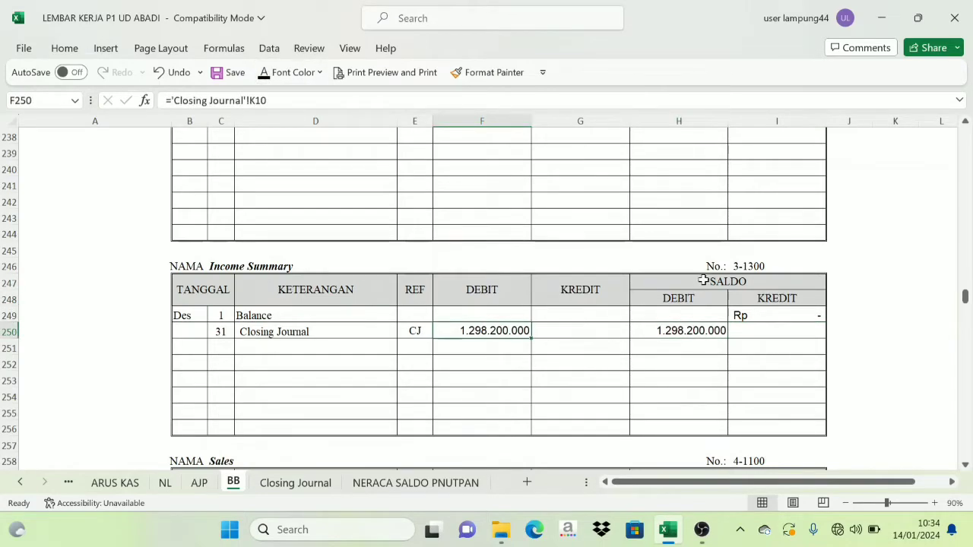
pyautogui.click(673, 333)
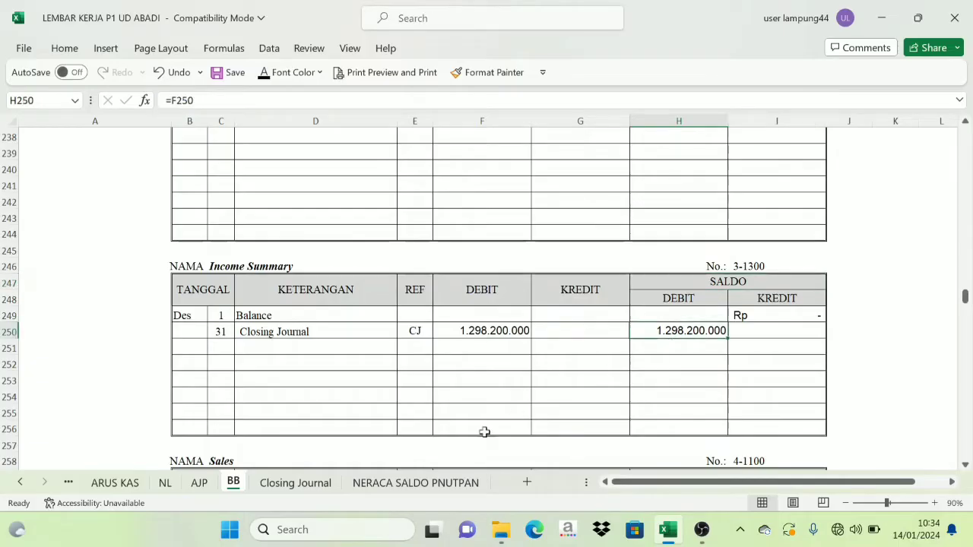
# Review the remaining debit accounts, 4-1100 to 8-1100, and the credit accounts in the closing recapitulation
pyautogui.click(317, 488)
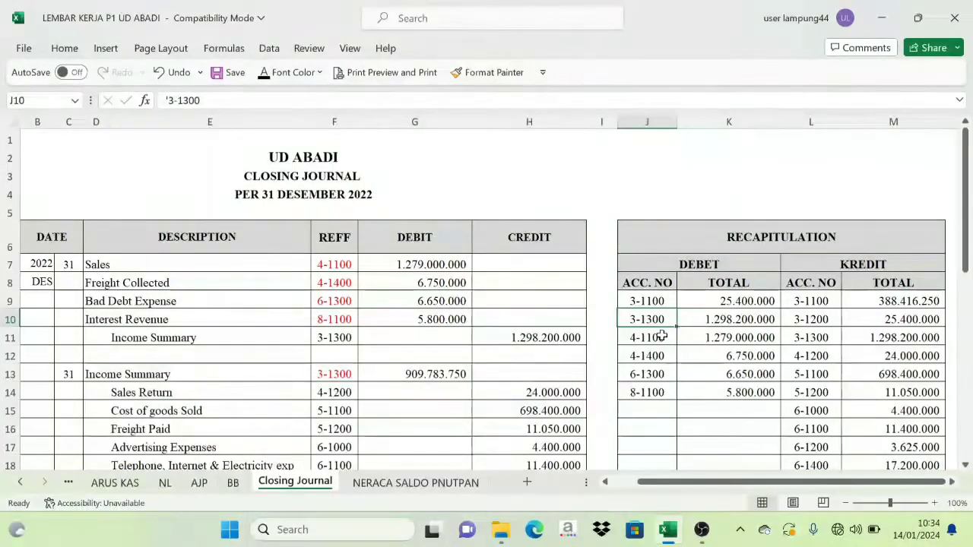
pyautogui.moveTo(655, 335); pyautogui.dragTo(747, 393)
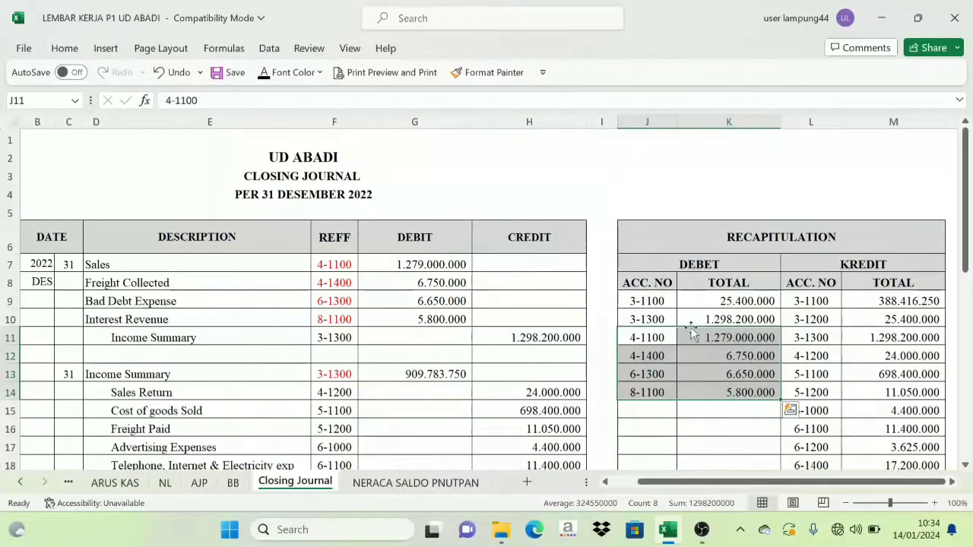
pyautogui.scroll(-1, 691, 329)
pyautogui.moveTo(805, 248); pyautogui.dragTo(851, 409)
# Color the text of the whole BB sheet black so all hidden closing entries show
pyautogui.click(234, 483)
pyautogui.scroll(20, 390, 393)
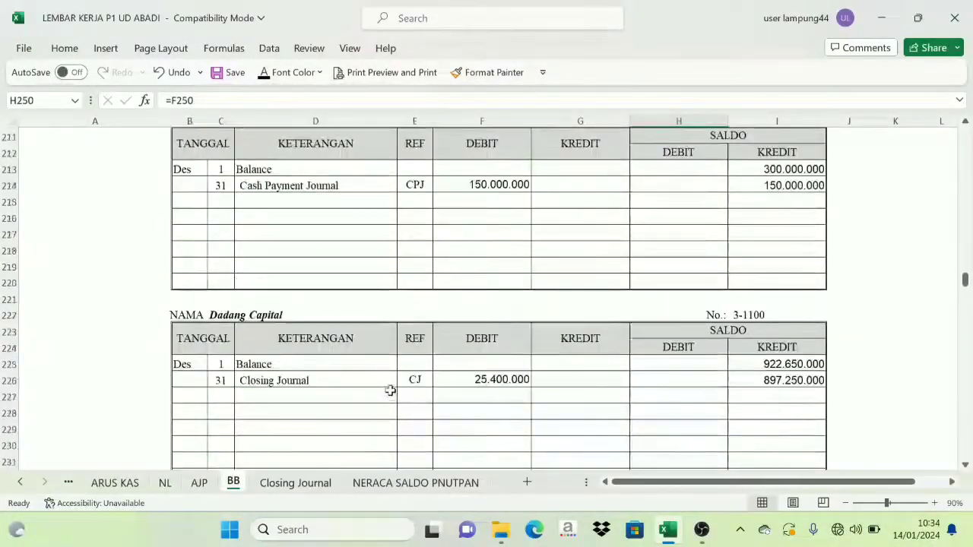
pyautogui.scroll(20, 221, 258)
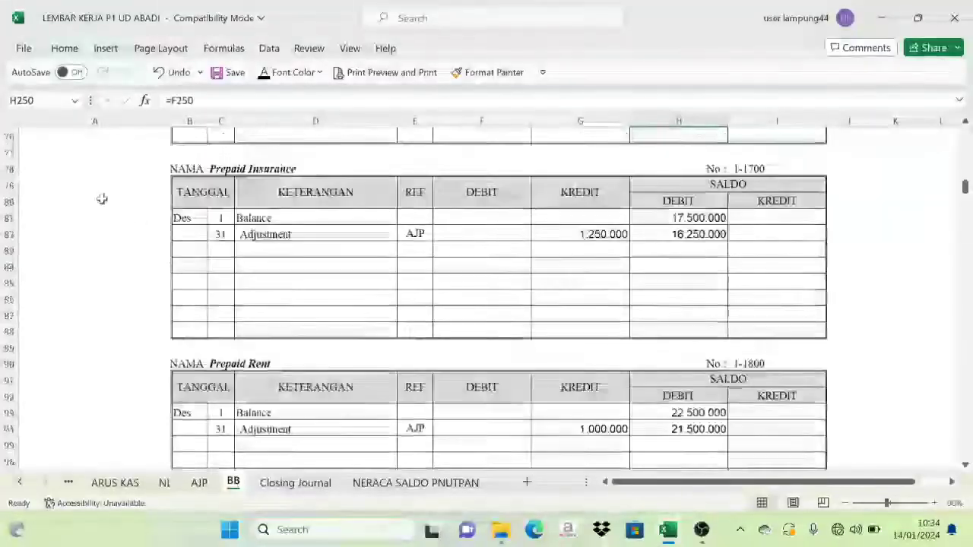
pyautogui.click(12, 123)
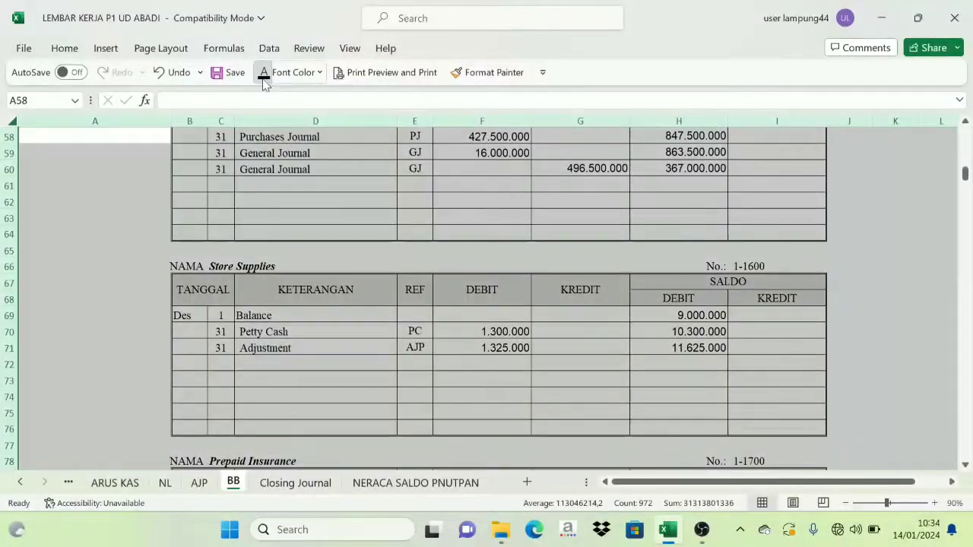
pyautogui.click(554, 349)
# Review the asset and liability ledgers in BB from Cash In Bank down to the PPN accounts for closing entries
pyautogui.scroll(6, 579, 347)
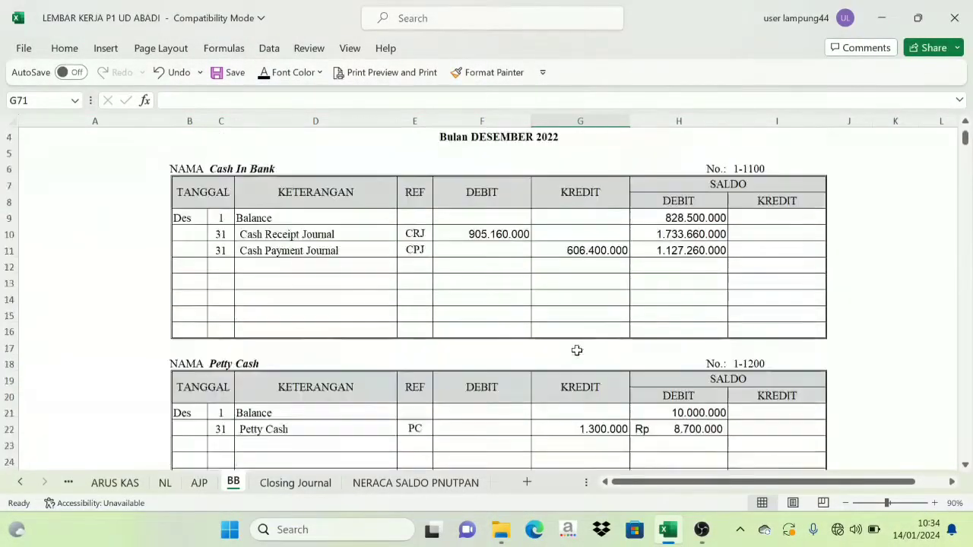
pyautogui.scroll(-14, 562, 318)
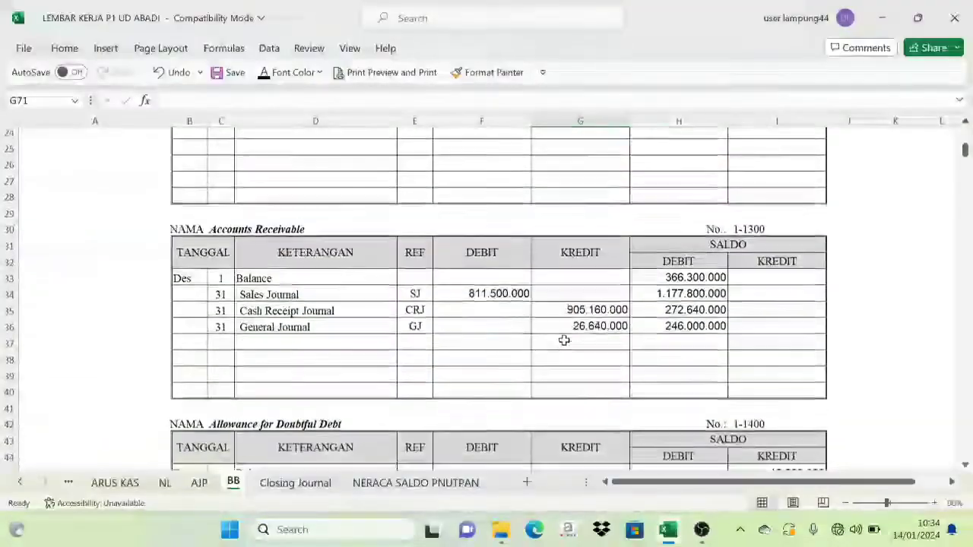
pyautogui.scroll(-20, 507, 353)
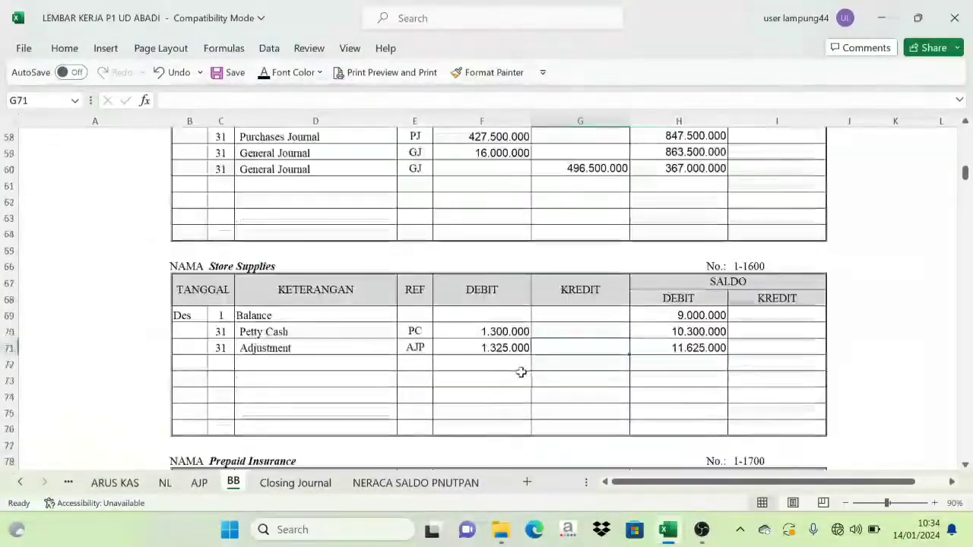
pyautogui.scroll(-8, 646, 430)
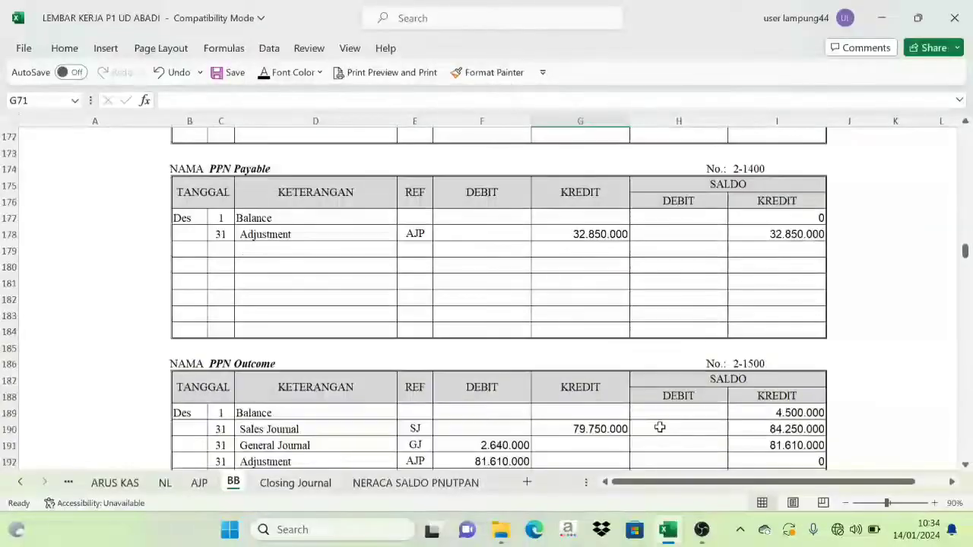
pyautogui.scroll(-2, 661, 435)
# Examine the closing journal entries and balances in the owner's capital, owner's drawing and Income Summary ledgers
pyautogui.scroll(6, 643, 433)
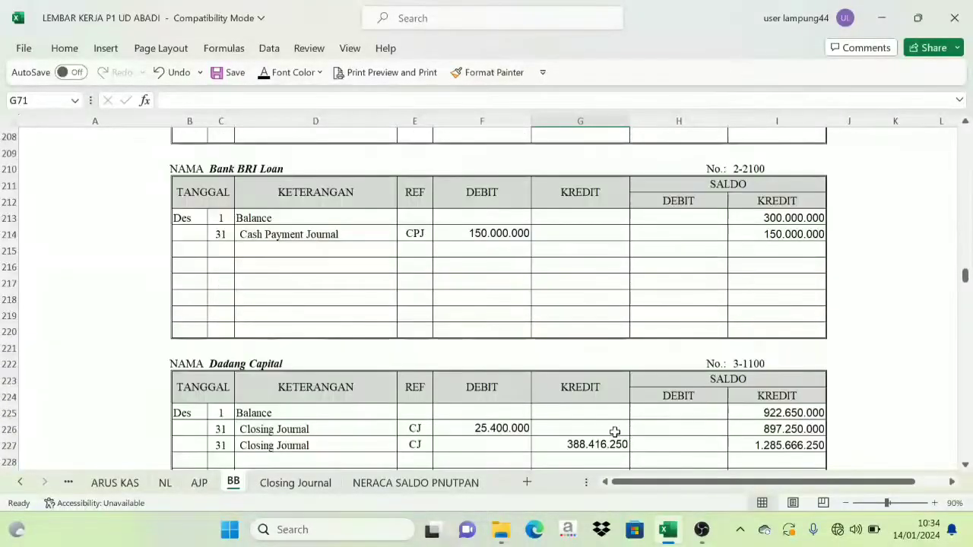
pyautogui.scroll(-4, 594, 448)
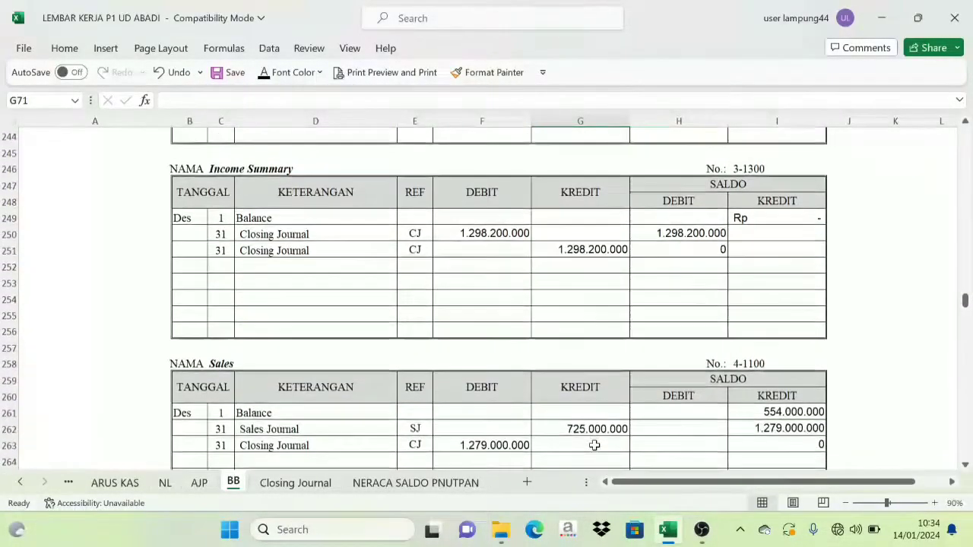
pyautogui.scroll(5, 634, 317)
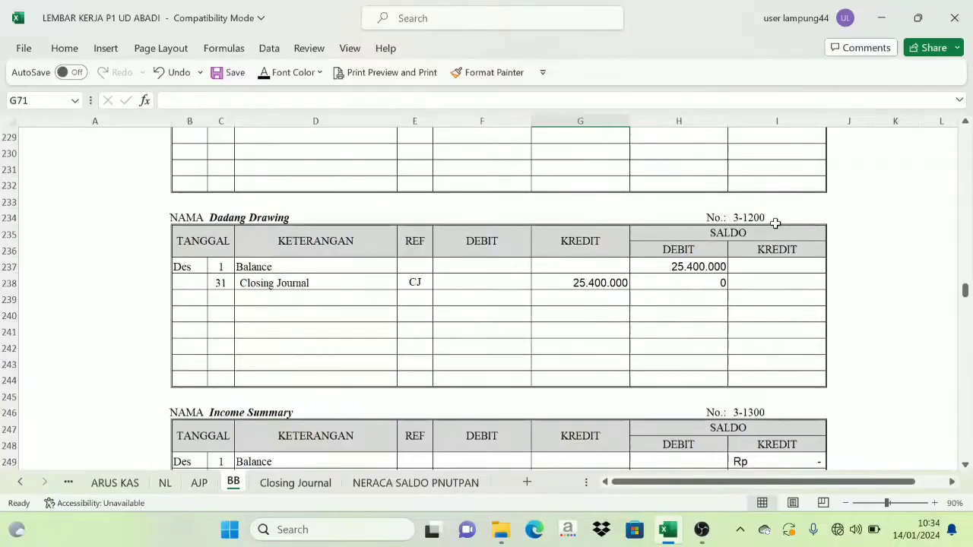
pyautogui.scroll(-2, 182, 351)
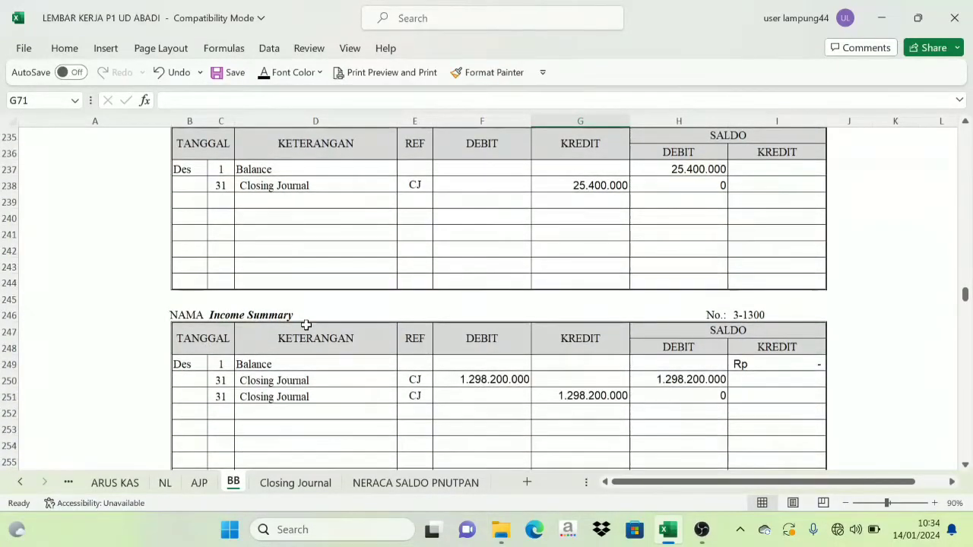
pyautogui.scroll(1, 306, 324)
pyautogui.scroll(2, 297, 214)
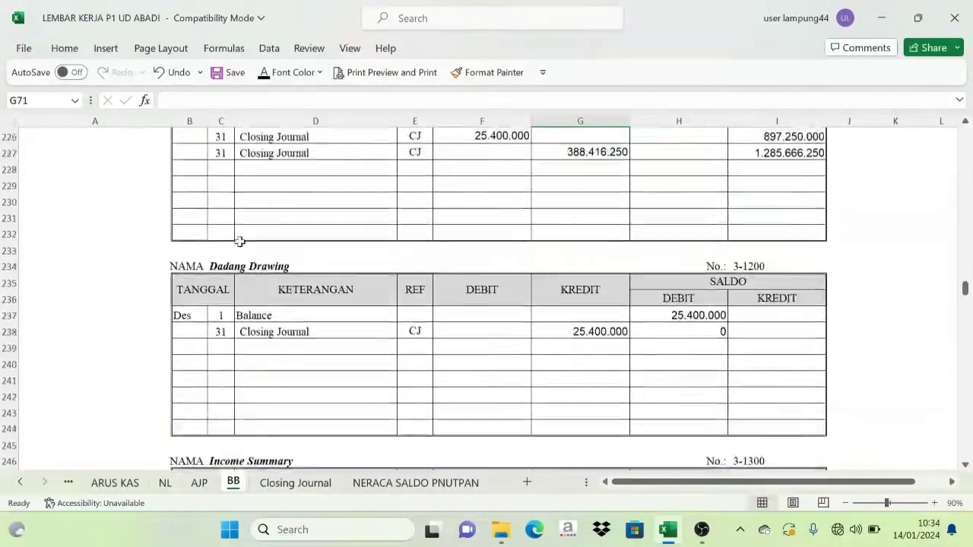
pyautogui.scroll(-4, 445, 337)
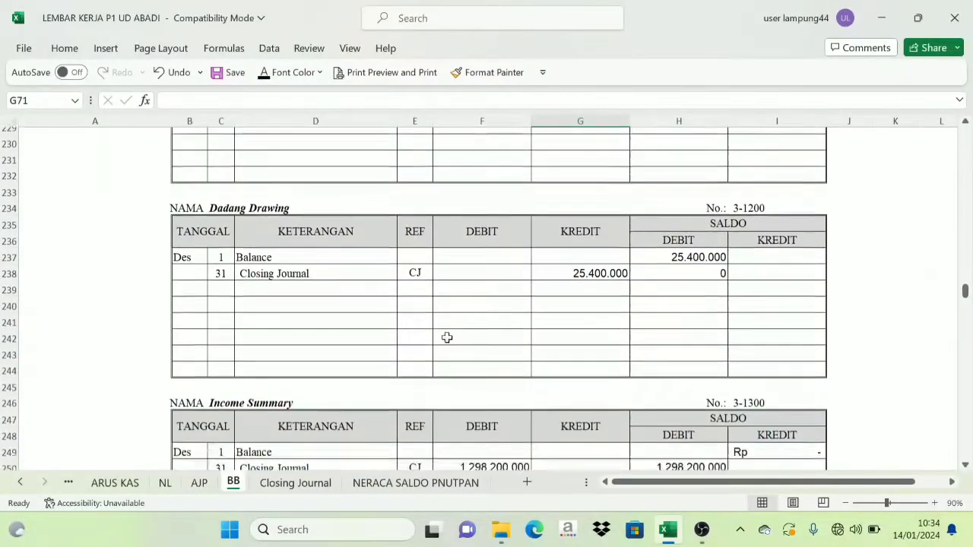
pyautogui.scroll(-6, 323, 285)
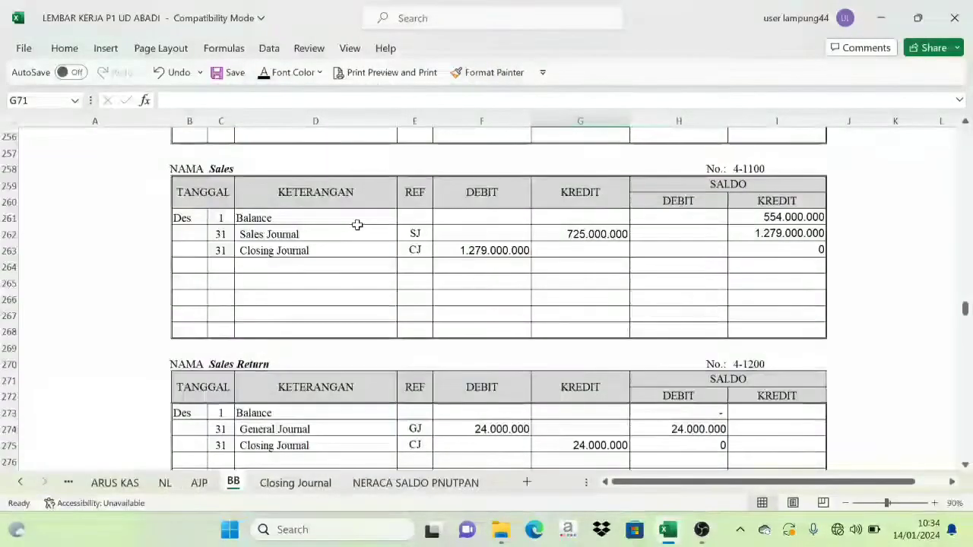
# Check the balances after closing in the revenue, cost and expense ledgers from Sales to Advertising Expenses
pyautogui.click(788, 266)
pyautogui.scroll(-2, 717, 338)
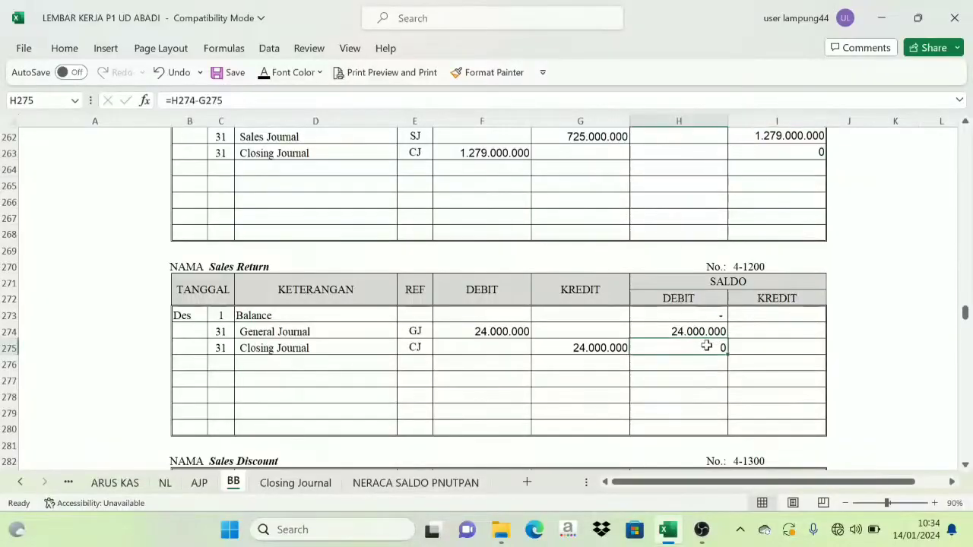
pyautogui.scroll(-4, 706, 346)
pyautogui.click(697, 325)
pyautogui.scroll(-4, 696, 339)
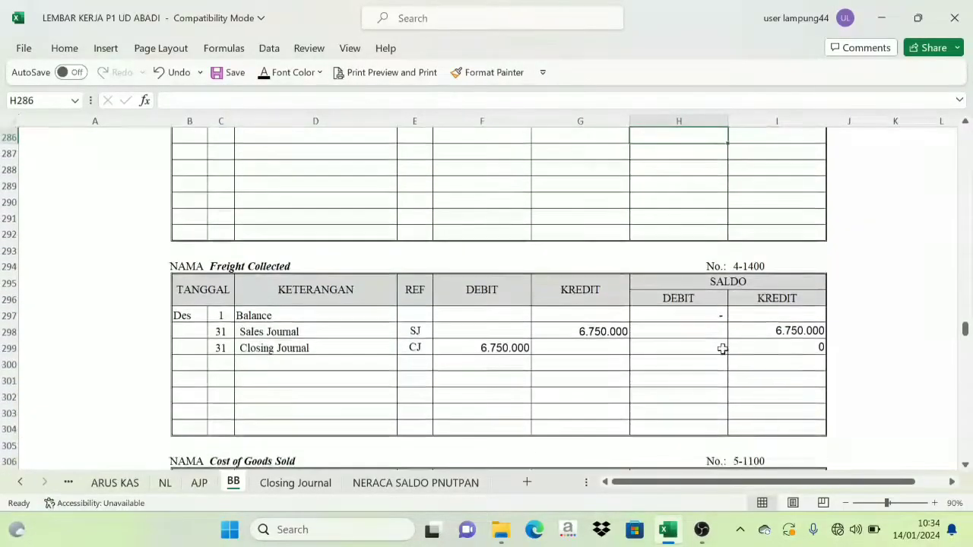
pyautogui.scroll(-3, 783, 344)
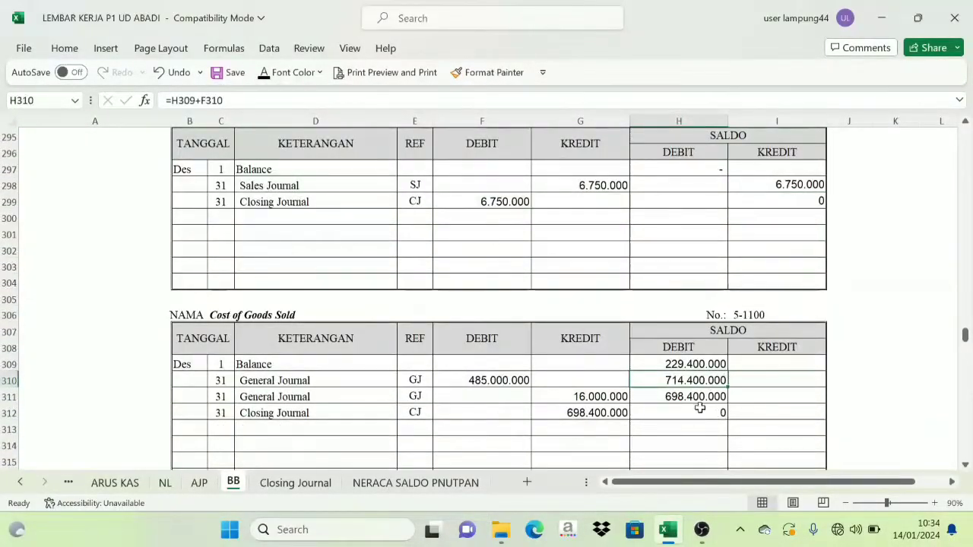
pyautogui.scroll(-9, 698, 409)
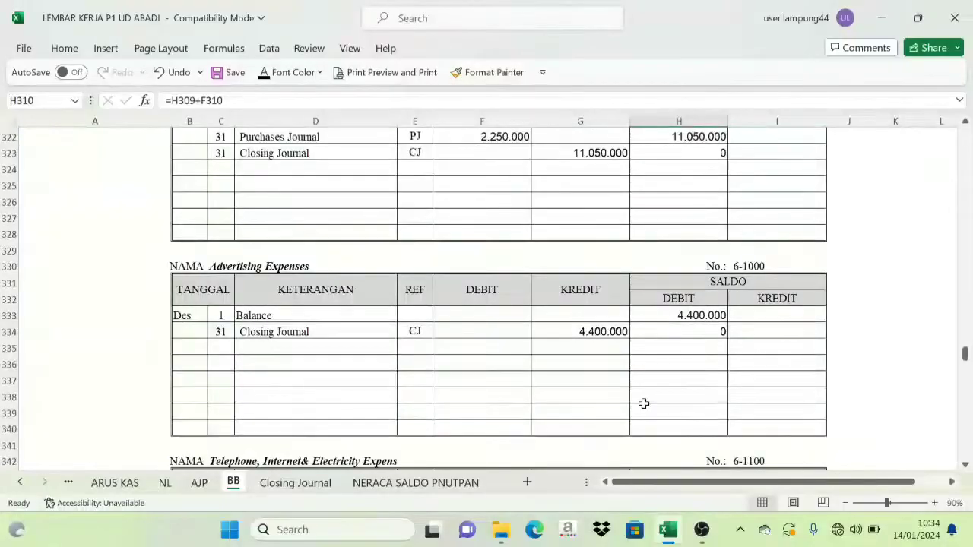
# Return to the Bank BRI Loan and equity ledgers and examine the closing journal entry in the owner's drawing account
pyautogui.scroll(19, 643, 404)
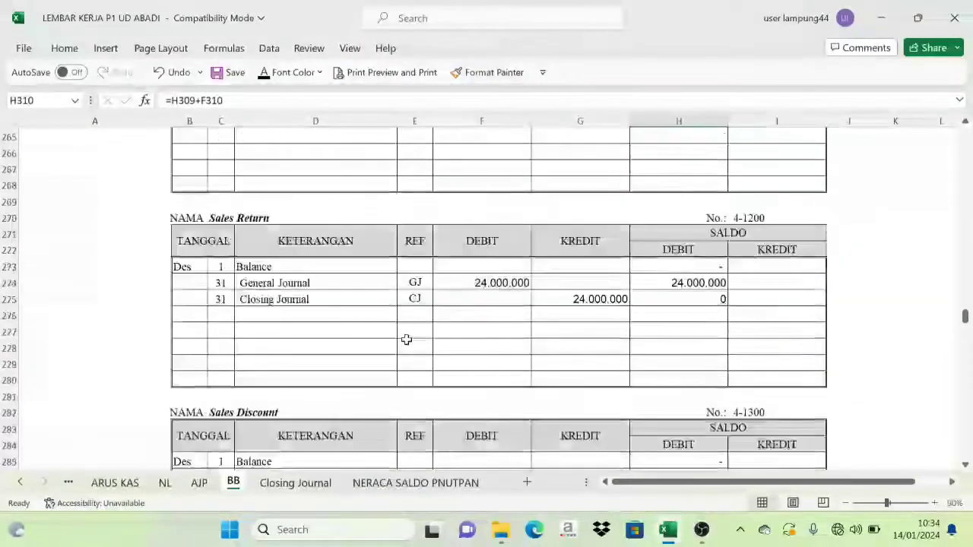
pyautogui.scroll(20, 406, 340)
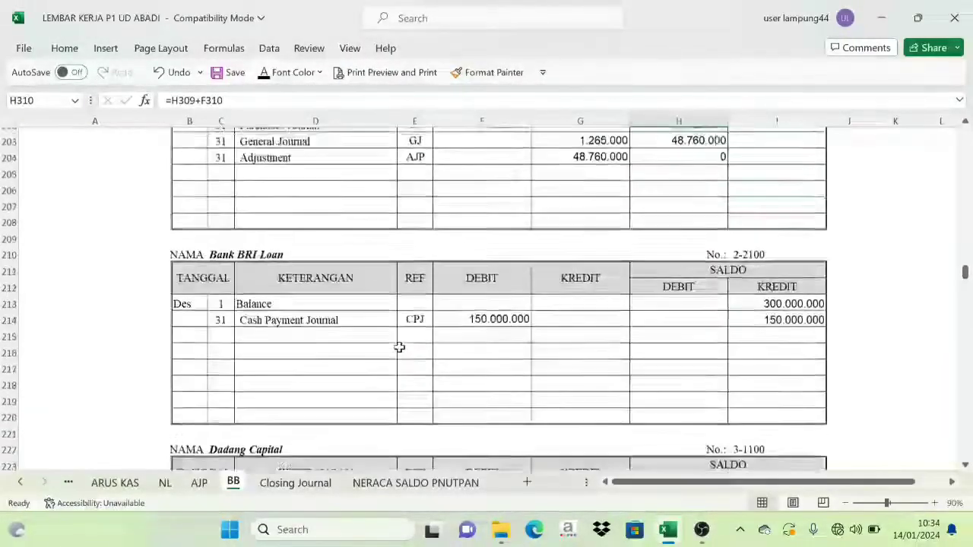
pyautogui.scroll(6, 399, 347)
pyautogui.scroll(-7, 401, 353)
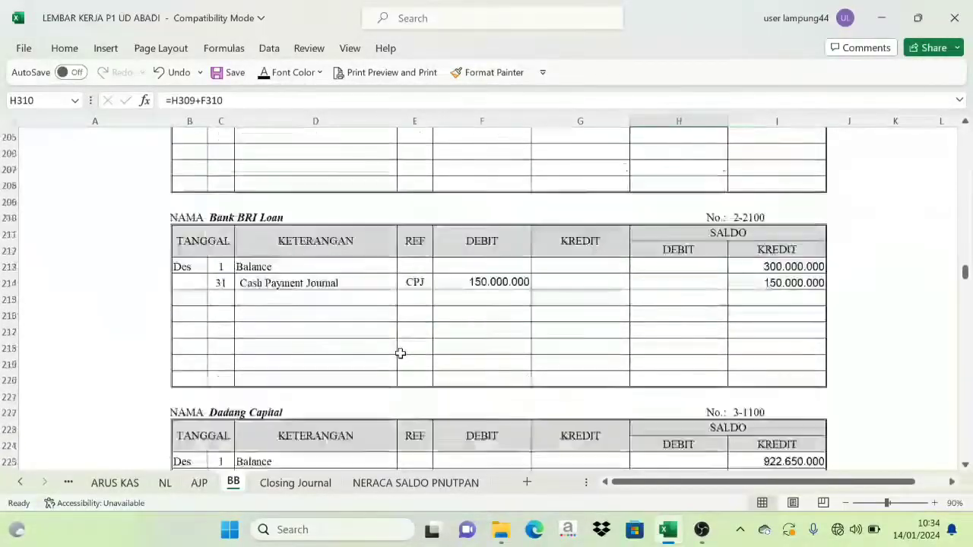
pyautogui.scroll(-7, 401, 353)
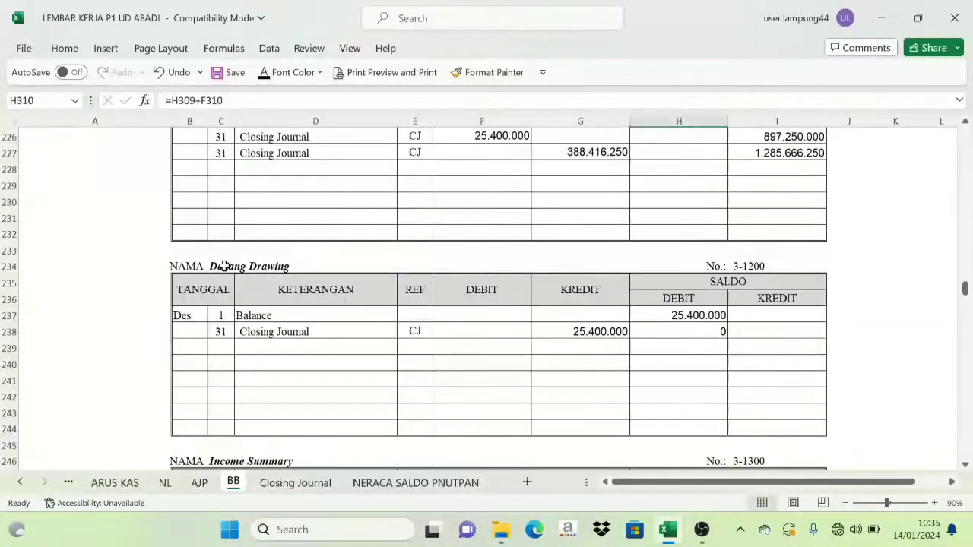
pyautogui.click(287, 340)
pyautogui.scroll(-4, 473, 347)
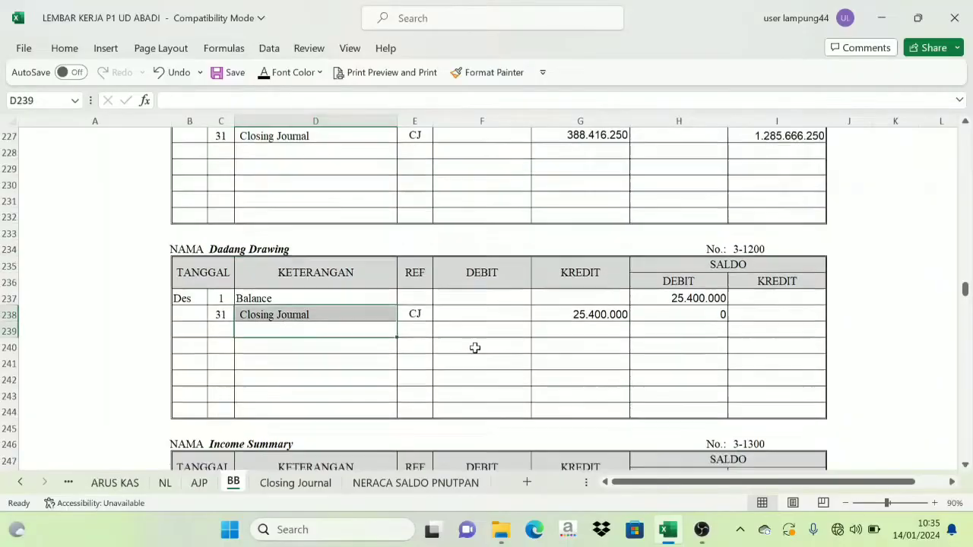
# Check the balances after closing in the last expense ledgers, including Bank Service Charge and Other Operating Expense
pyautogui.moveTo(965, 304); pyautogui.dragTo(965, 460)
pyautogui.scroll(3, 543, 376)
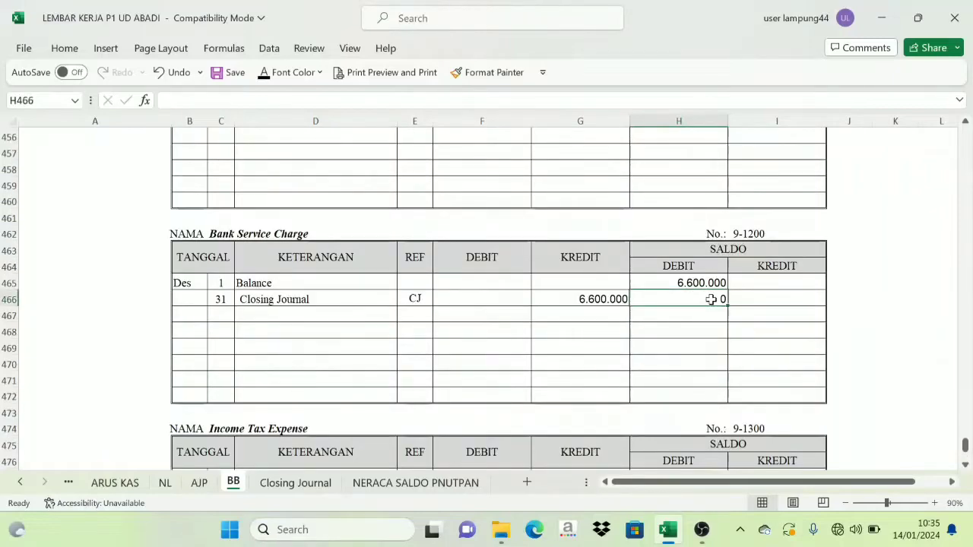
pyautogui.scroll(7, 693, 304)
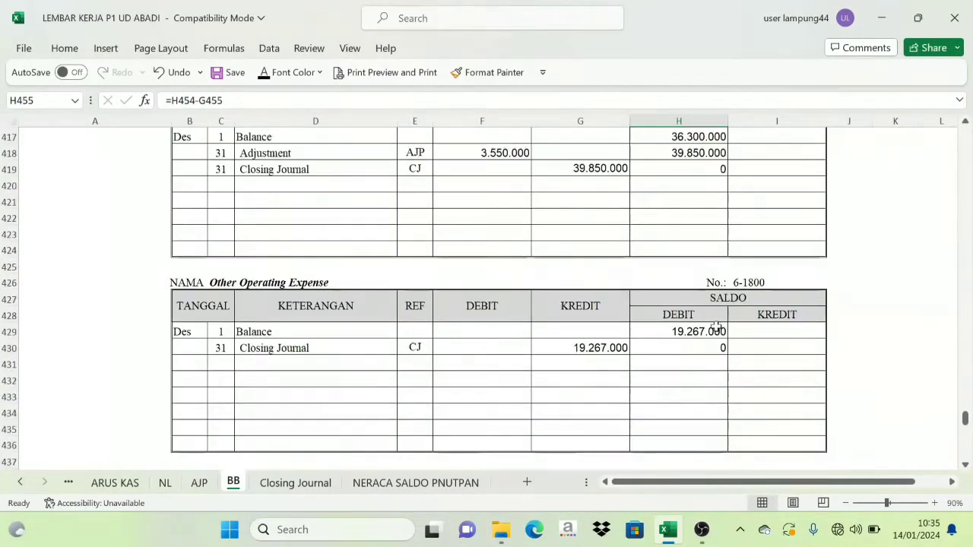
pyautogui.click(716, 328)
# Re-examine the asset ledgers at the start of BB, from Cash In Bank to Merchandise Inventory, for closing entries
pyautogui.moveTo(970, 419); pyautogui.dragTo(965, 137)
pyautogui.scroll(-6, 265, 291)
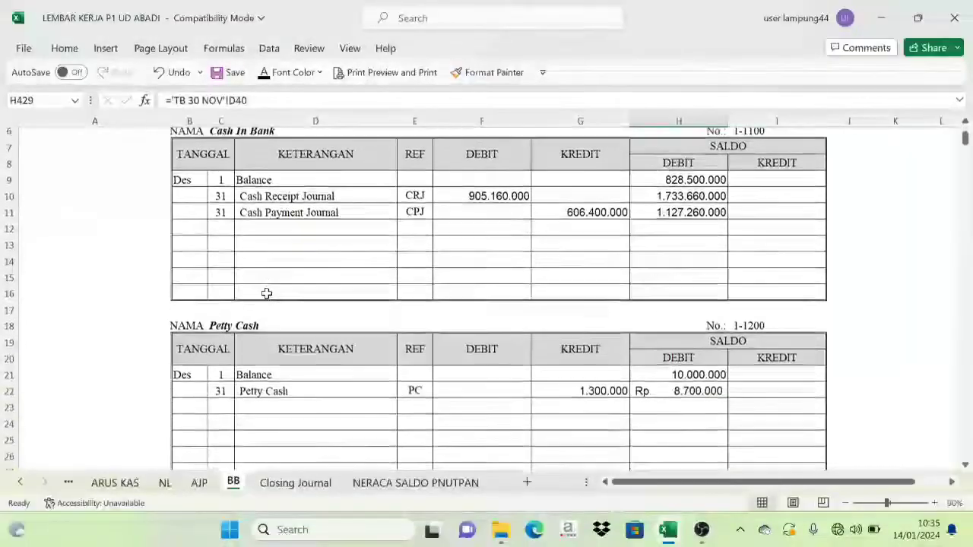
pyautogui.scroll(-1, 269, 314)
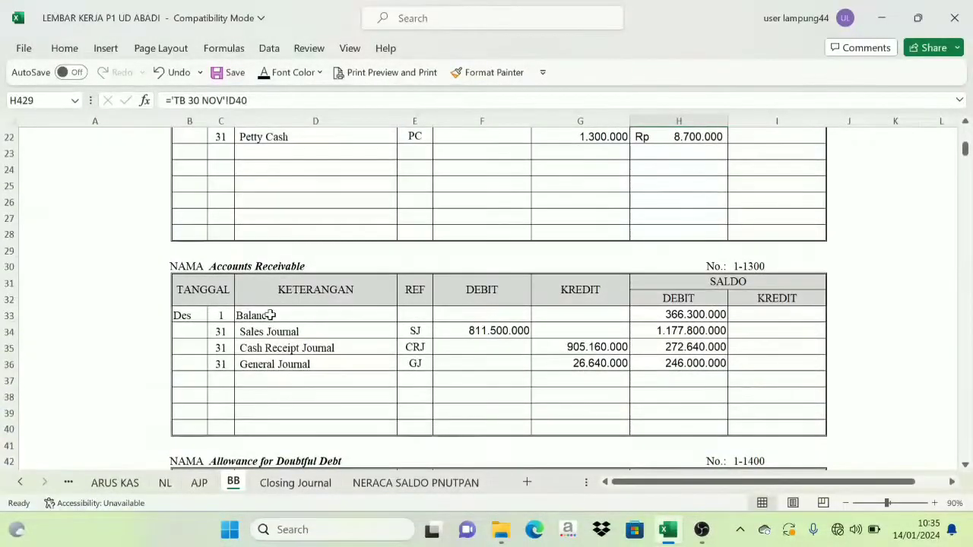
pyautogui.scroll(-1, 282, 343)
pyautogui.scroll(-5, 357, 362)
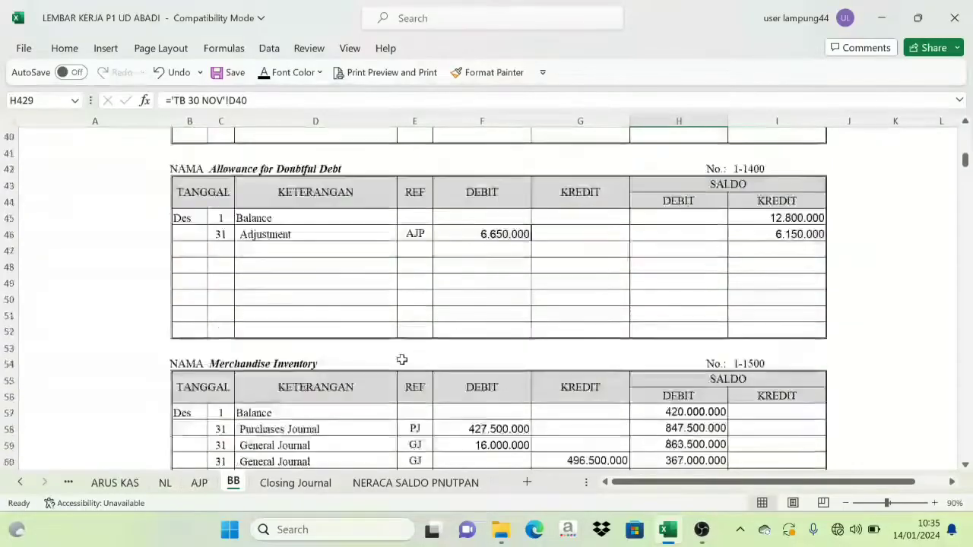
pyautogui.scroll(-3, 456, 327)
pyautogui.scroll(8, 645, 341)
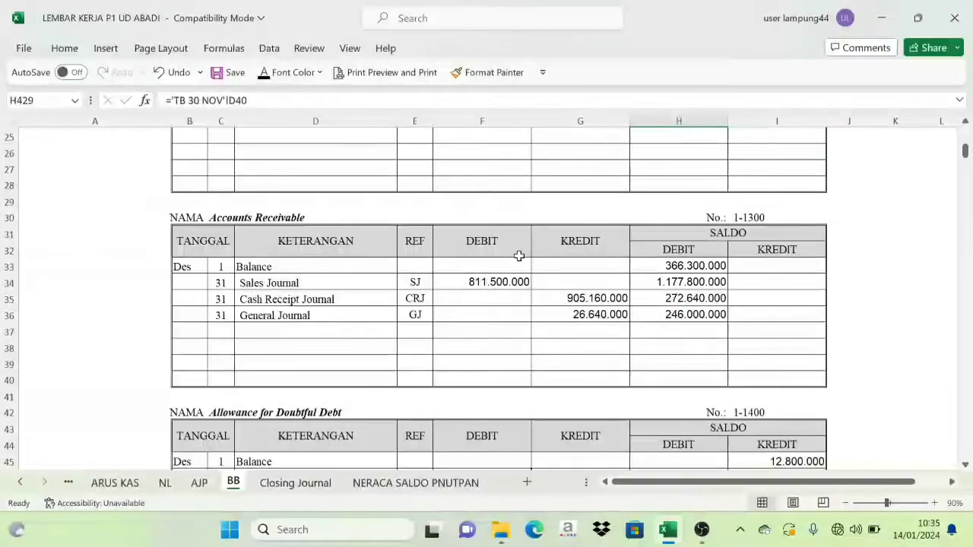
pyautogui.moveTo(964, 151); pyautogui.dragTo(964, 135)
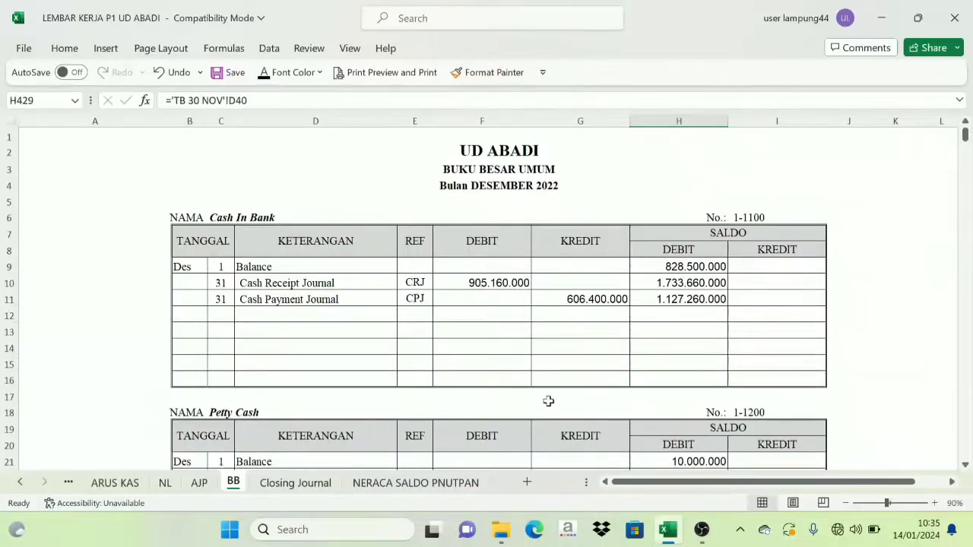
# Compare the account list of the post-closing trial balance with the first account ledgers in BB
pyautogui.click(397, 486)
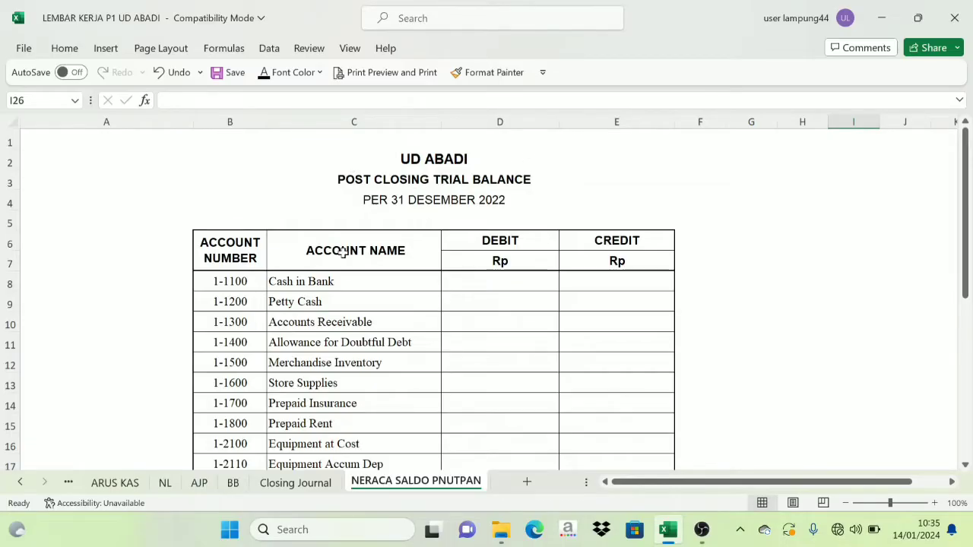
pyautogui.scroll(-5, 338, 304)
pyautogui.scroll(5, 372, 346)
pyautogui.click(234, 483)
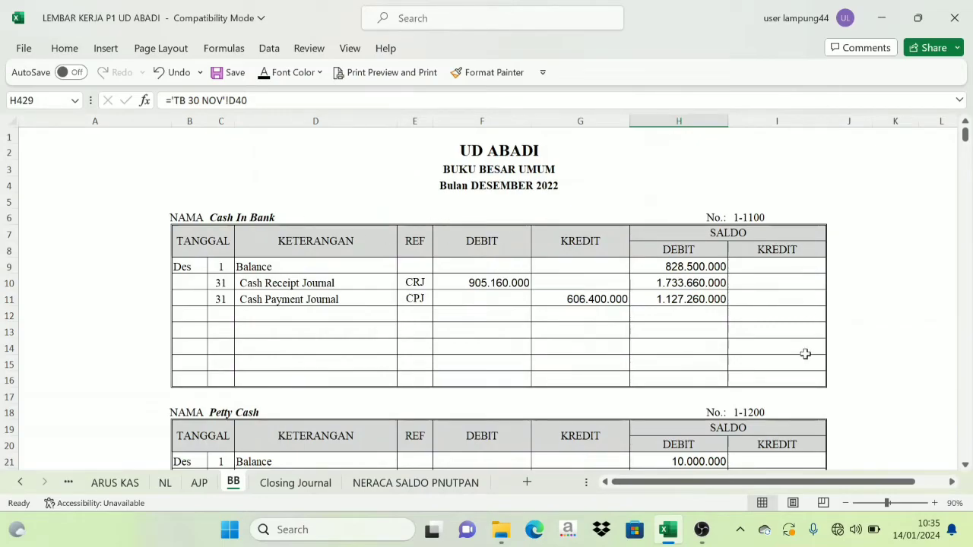
pyautogui.scroll(-10, 805, 353)
pyautogui.scroll(2, 805, 353)
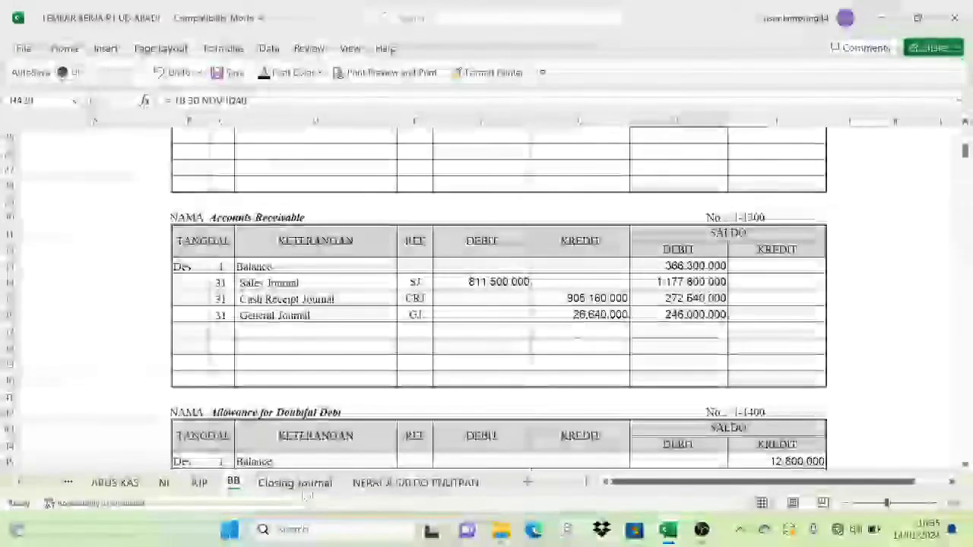
# Locate the Cash In Bank ending balance in BB cell H11 and show it in black in the post-closing trial balance's Cash in Bank debit cell
pyautogui.click(303, 490)
pyautogui.scroll(2, 532, 304)
pyautogui.click(735, 300)
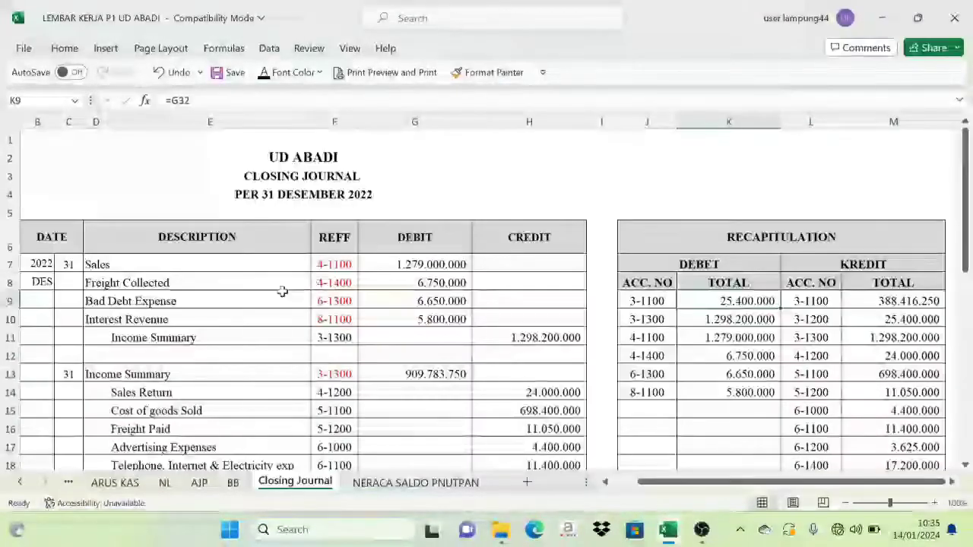
pyautogui.click(233, 486)
pyautogui.scroll(7, 687, 395)
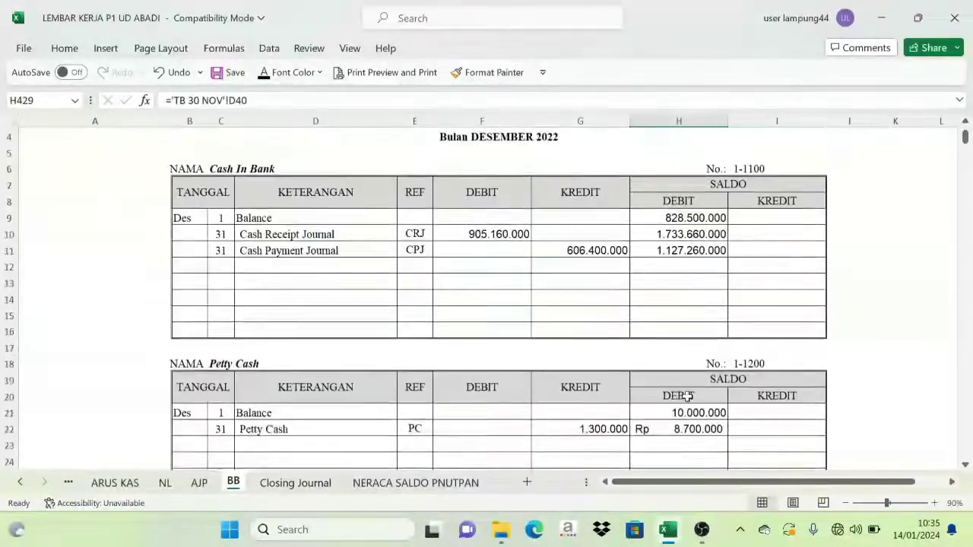
pyautogui.scroll(1, 687, 396)
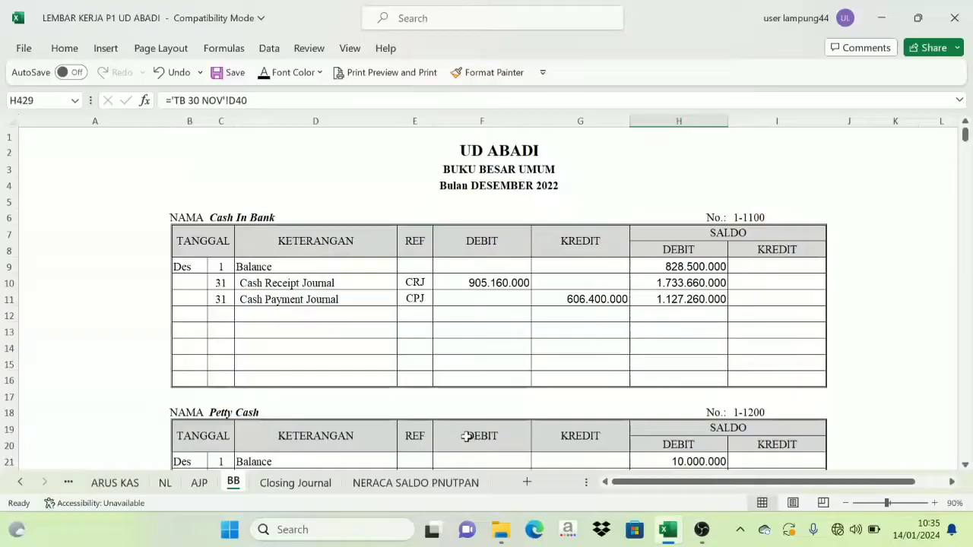
pyautogui.click(423, 488)
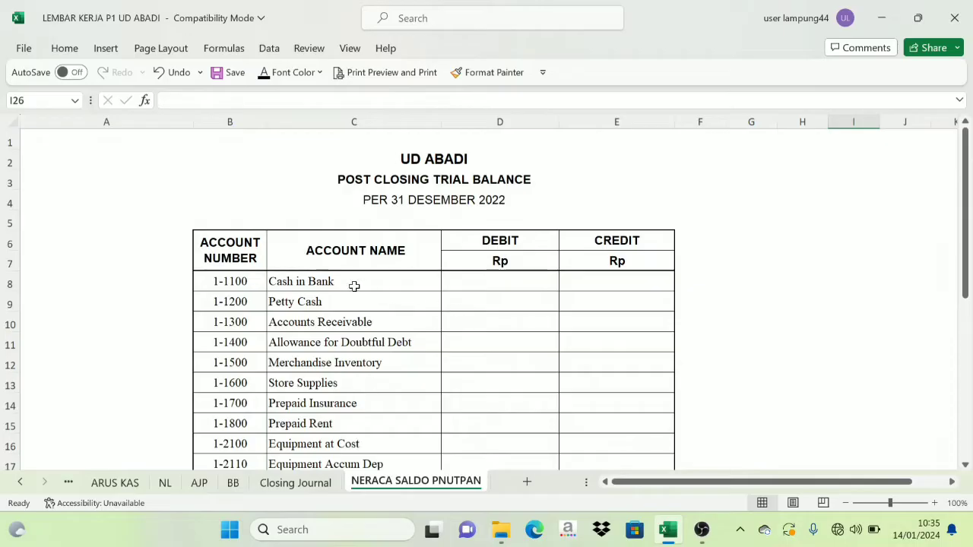
pyautogui.click(480, 286)
pyautogui.click(236, 484)
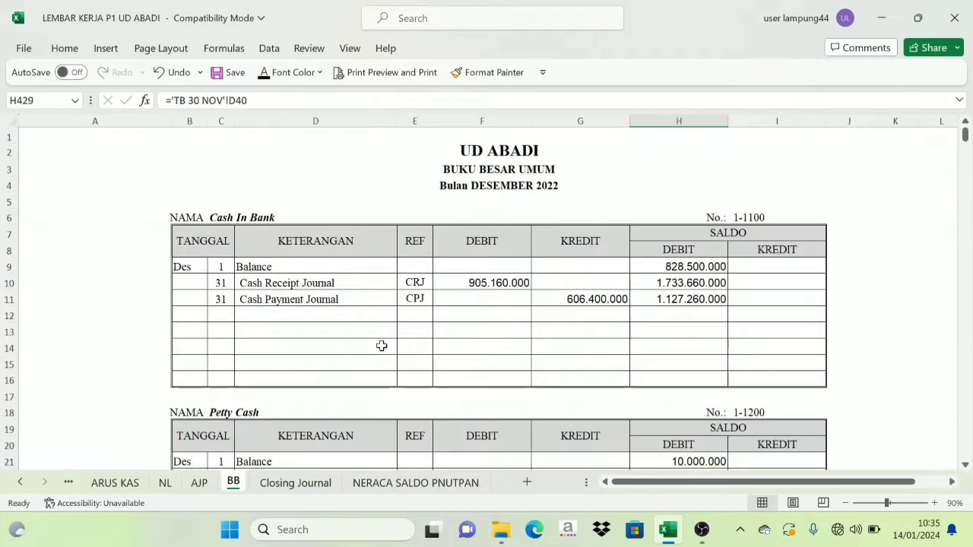
pyautogui.click(682, 298)
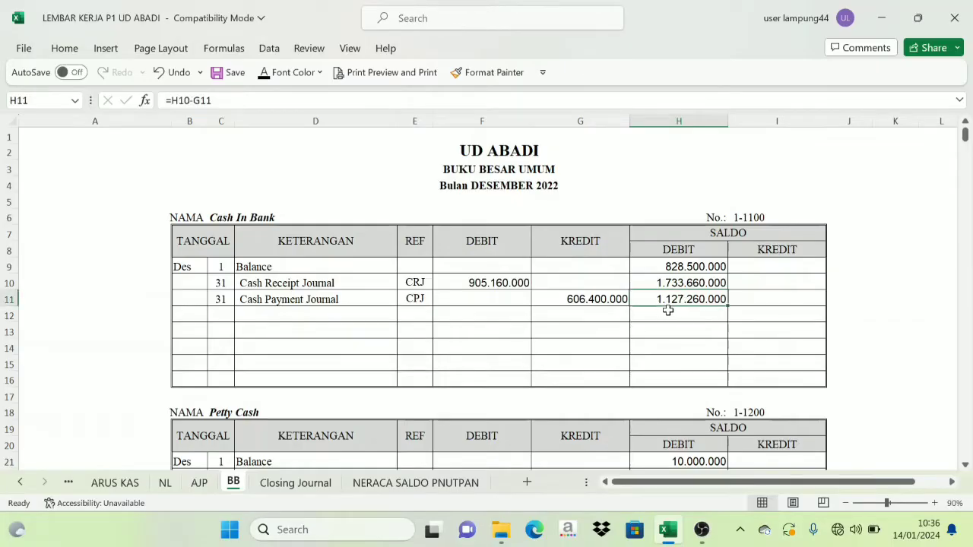
pyautogui.click(344, 485)
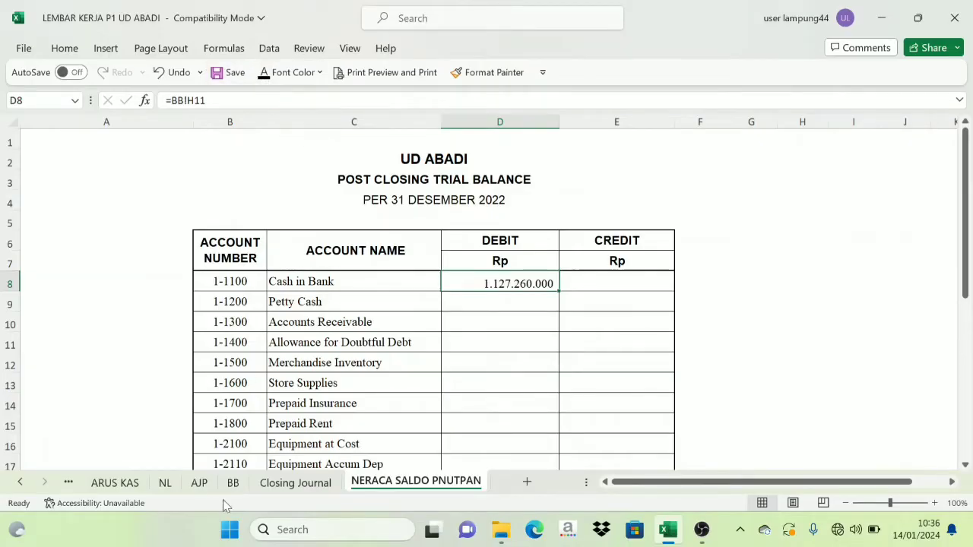
# Locate the Petty Cash ending balance in BB and apply the black font colour to the trial balance's Petty Cash debit cell
pyautogui.click(233, 483)
pyautogui.scroll(-4, 369, 350)
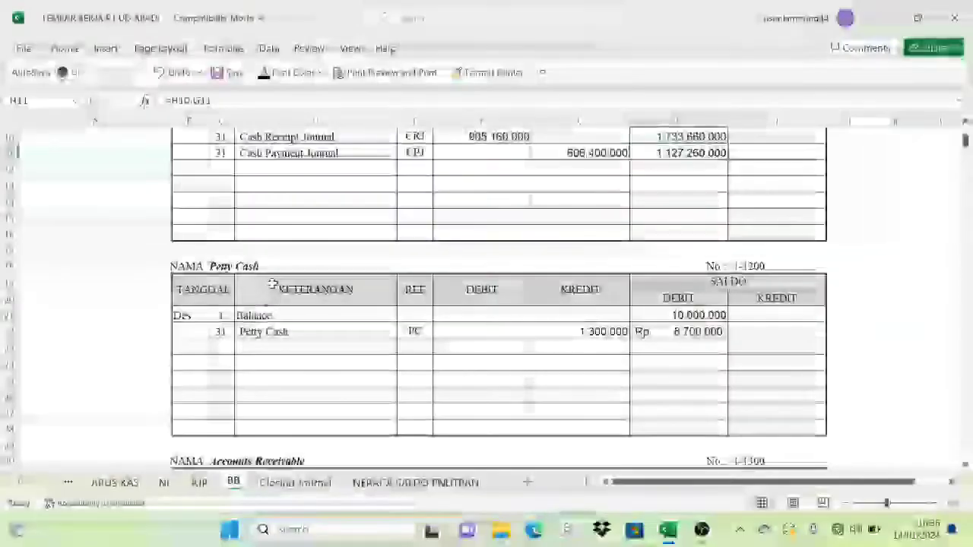
pyautogui.click(699, 332)
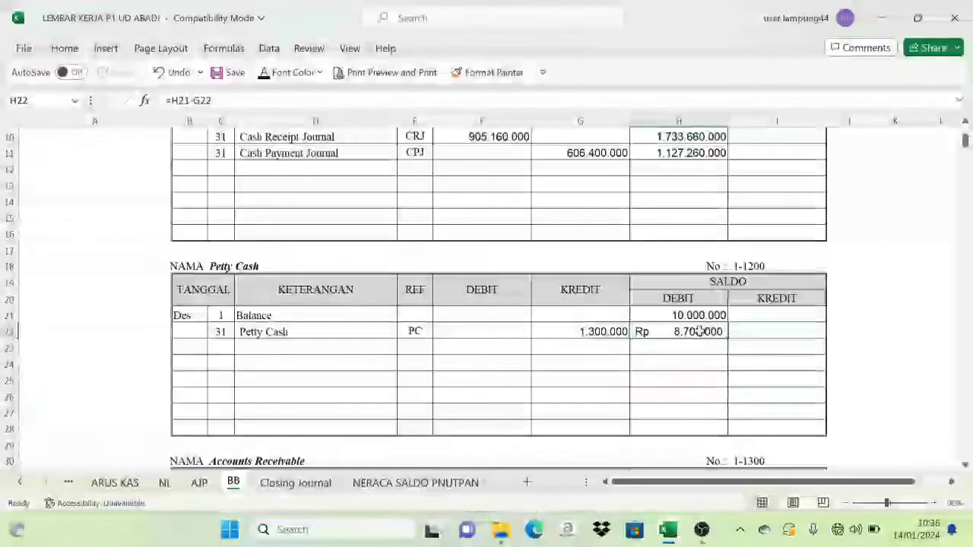
pyautogui.click(433, 483)
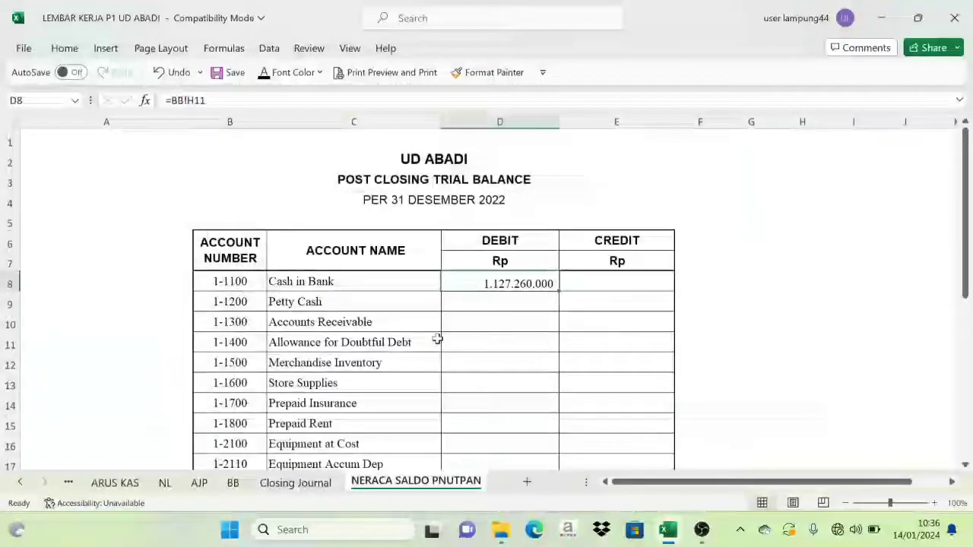
pyautogui.click(485, 305)
pyautogui.click(263, 74)
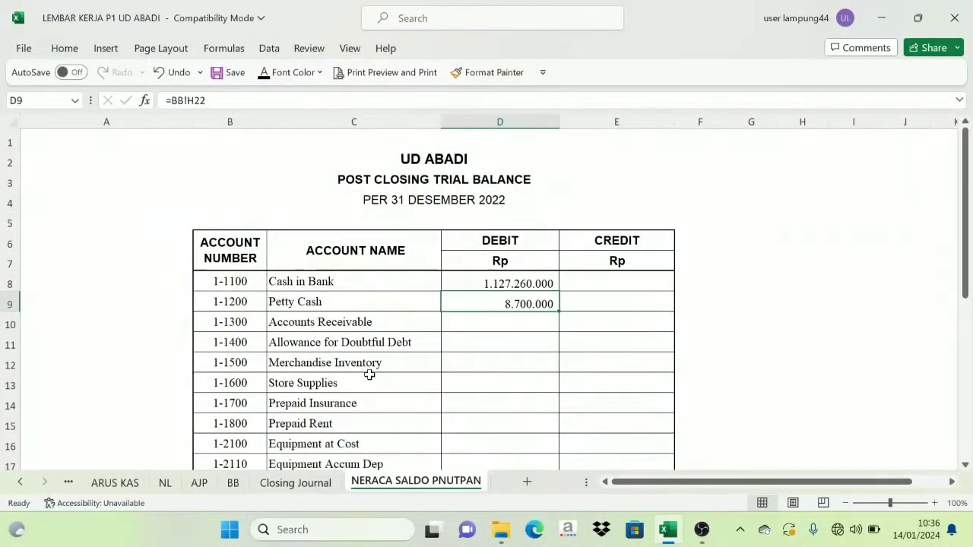
# Locate the Accounts Receivable ending balance in BB and show it in black in the Accounts Receivable debit cell of the trial balance
pyautogui.click(478, 328)
pyautogui.click(302, 483)
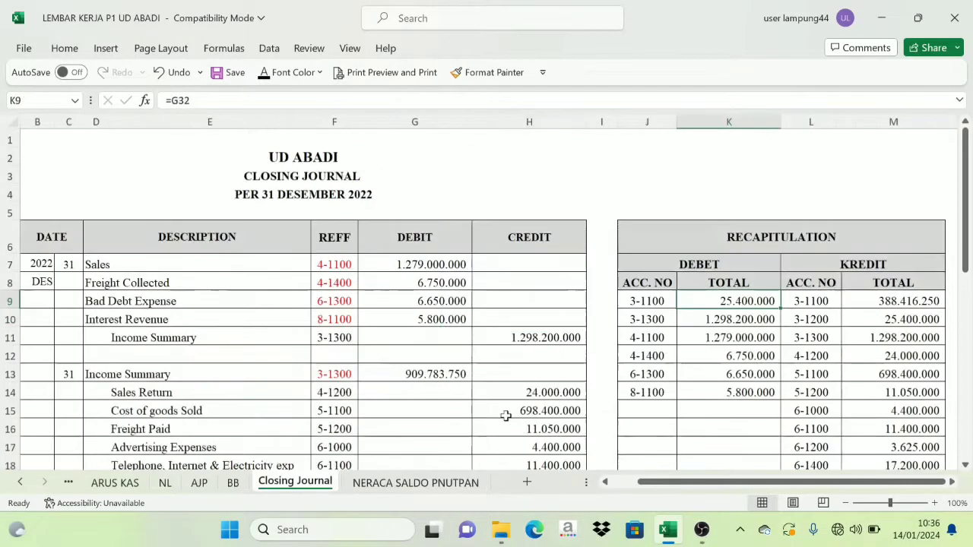
pyautogui.click(233, 483)
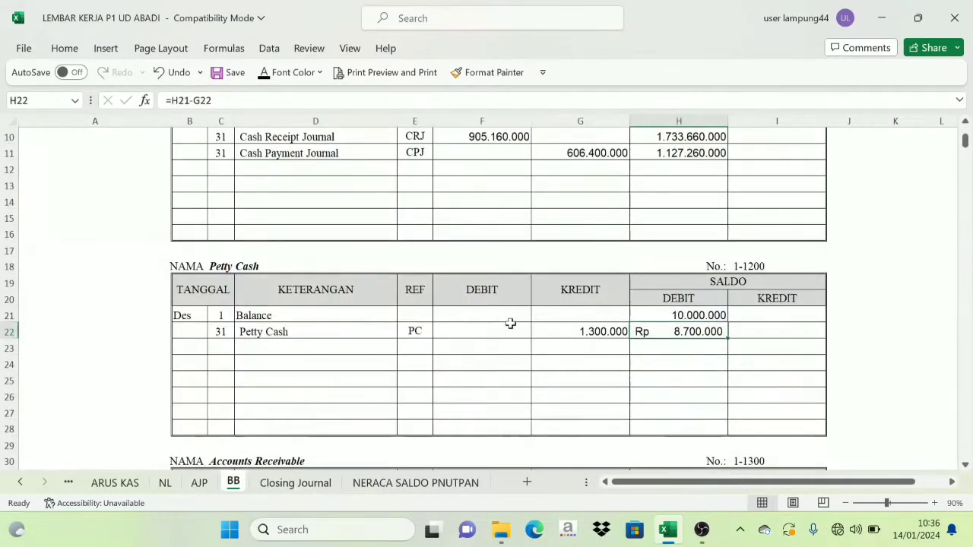
pyautogui.scroll(-5, 510, 324)
pyautogui.click(674, 249)
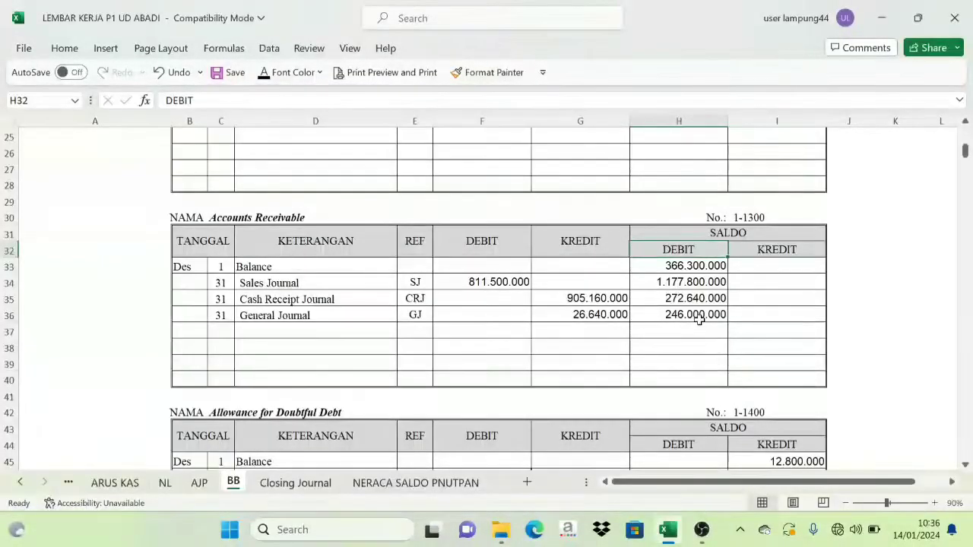
pyautogui.click(405, 483)
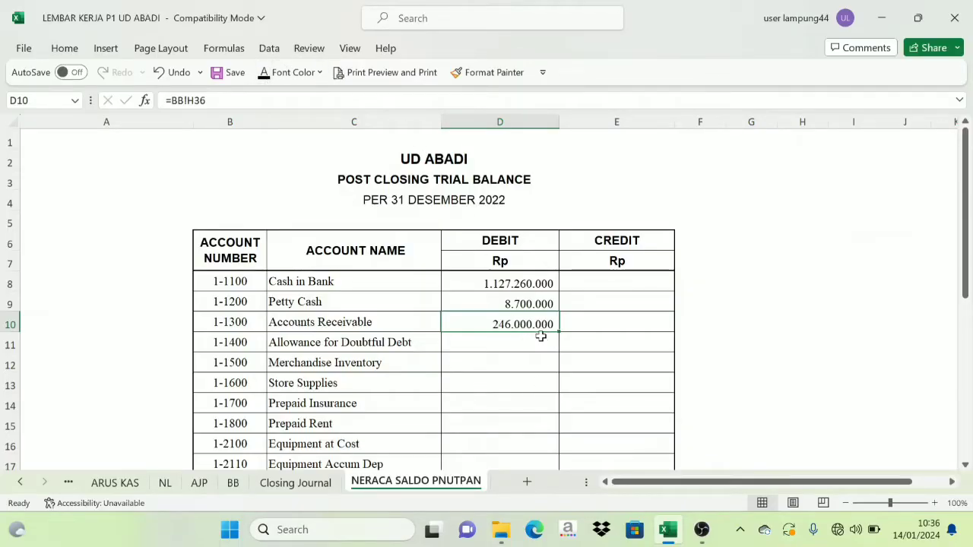
# Locate the Allowance for Doubtful Debt credit balance in BB and show it in black in that account's credit cell of the trial balance
pyautogui.click(232, 483)
pyautogui.scroll(-1, 289, 372)
pyautogui.scroll(-3, 282, 371)
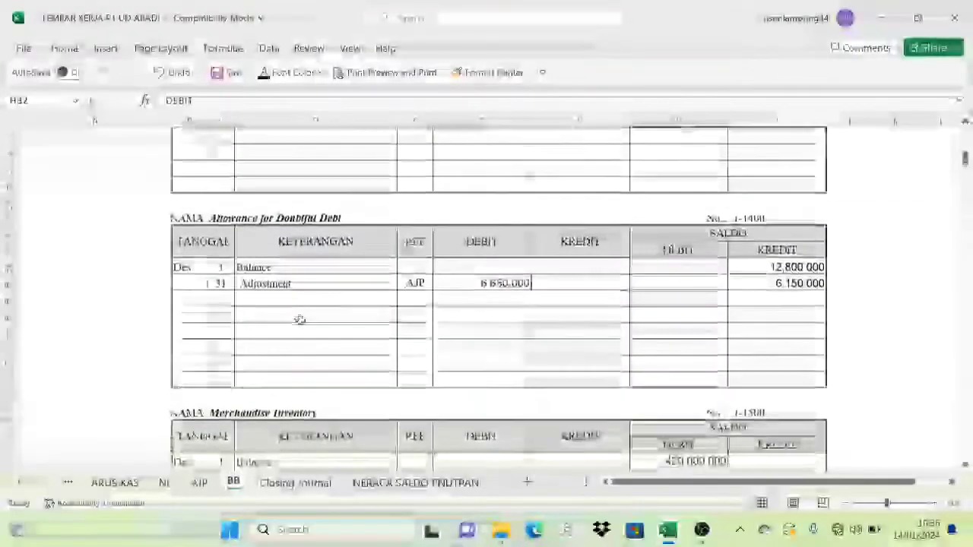
pyautogui.click(777, 250)
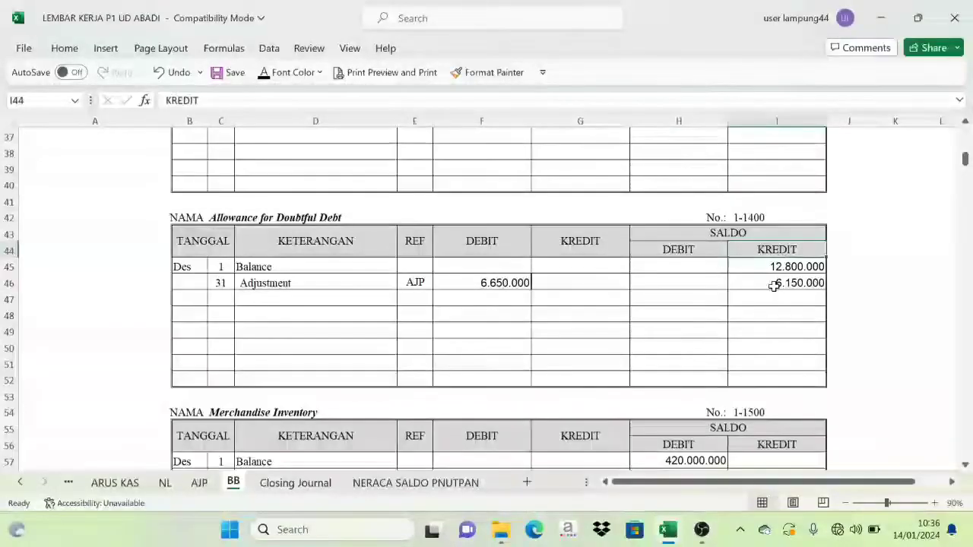
pyautogui.click(431, 484)
pyautogui.click(600, 349)
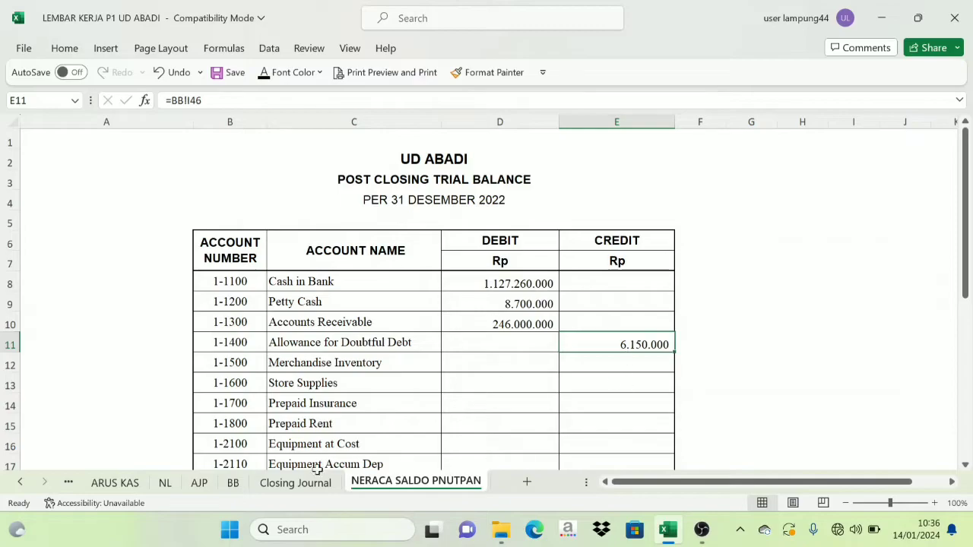
# Check the ending balances in the BB ledgers for Merchandise Inventory, Store Supplies, Prepaid Insurance and Prepaid Rent
pyautogui.click(310, 484)
pyautogui.click(234, 483)
pyautogui.scroll(-1, 748, 311)
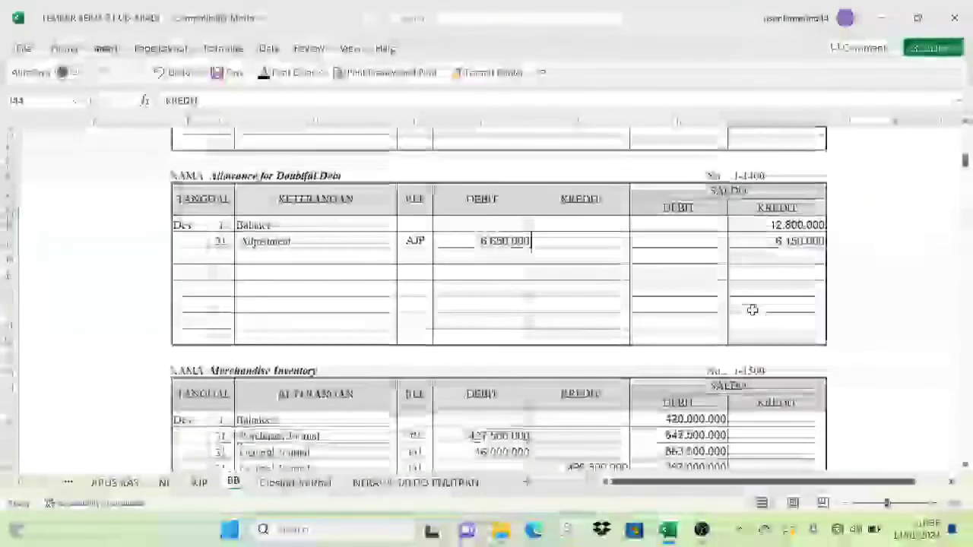
pyautogui.scroll(-6, 752, 310)
pyautogui.click(674, 365)
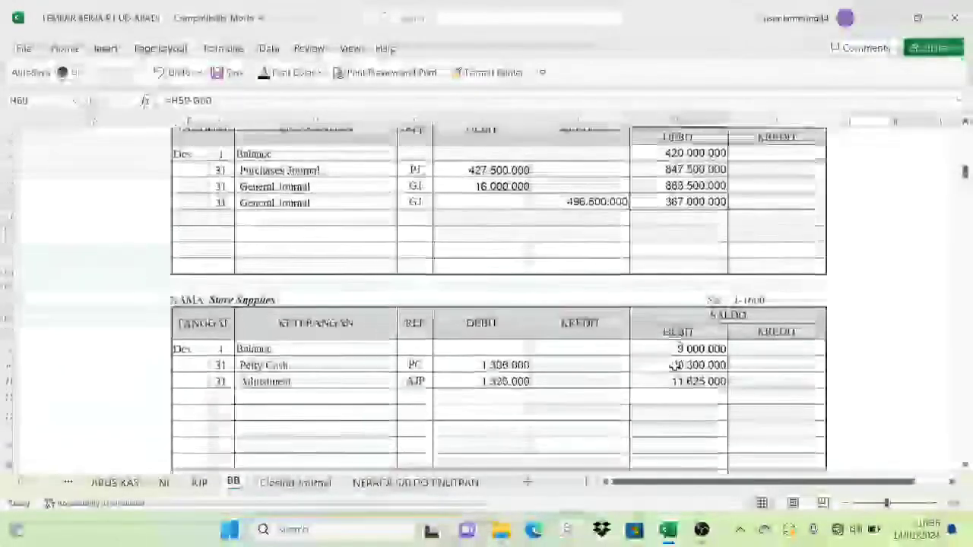
pyautogui.scroll(-1, 690, 357)
pyautogui.click(688, 350)
pyautogui.scroll(-4, 688, 353)
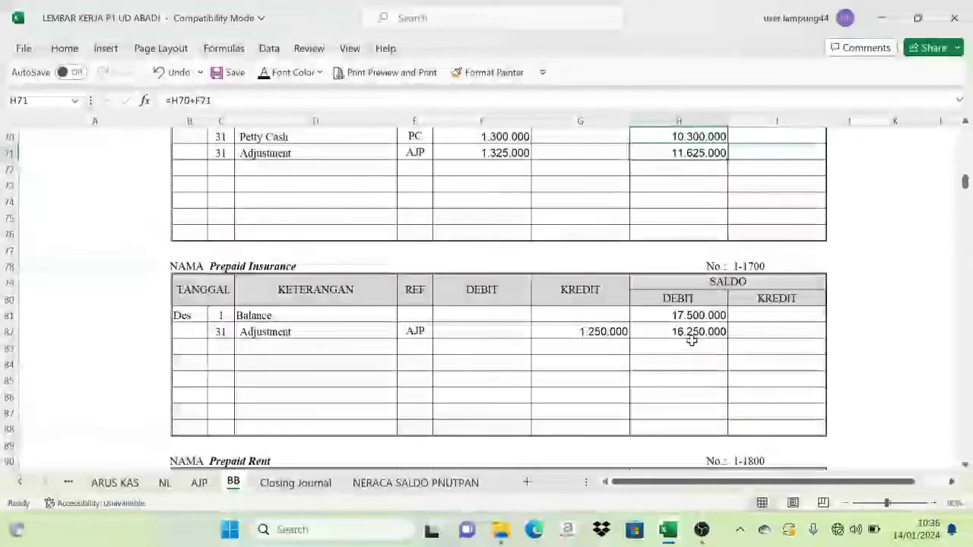
pyautogui.click(691, 337)
pyautogui.scroll(-5, 680, 346)
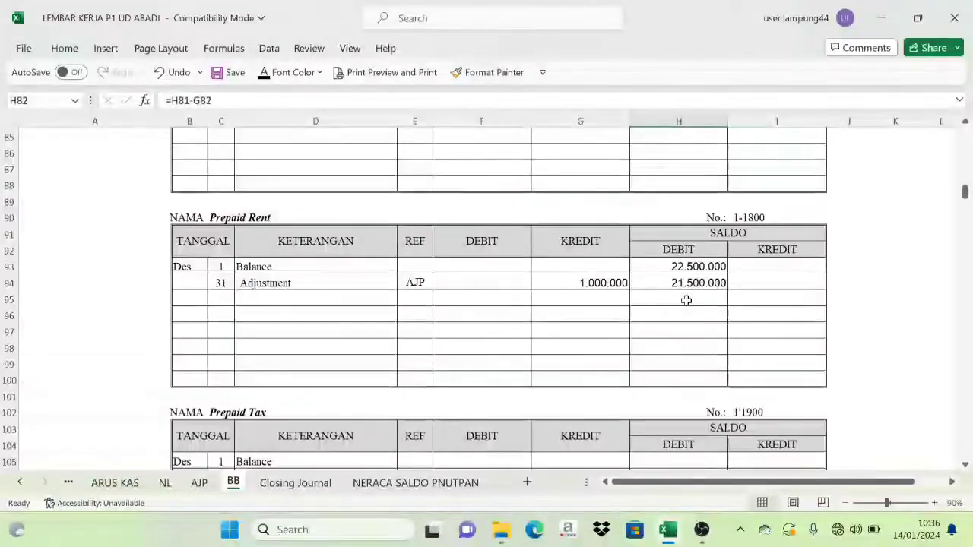
# Apply the black font colour to the trial balance amounts in D11:E25, from Allowance for Doubtful Debt through the owner's capital account
pyautogui.click(463, 482)
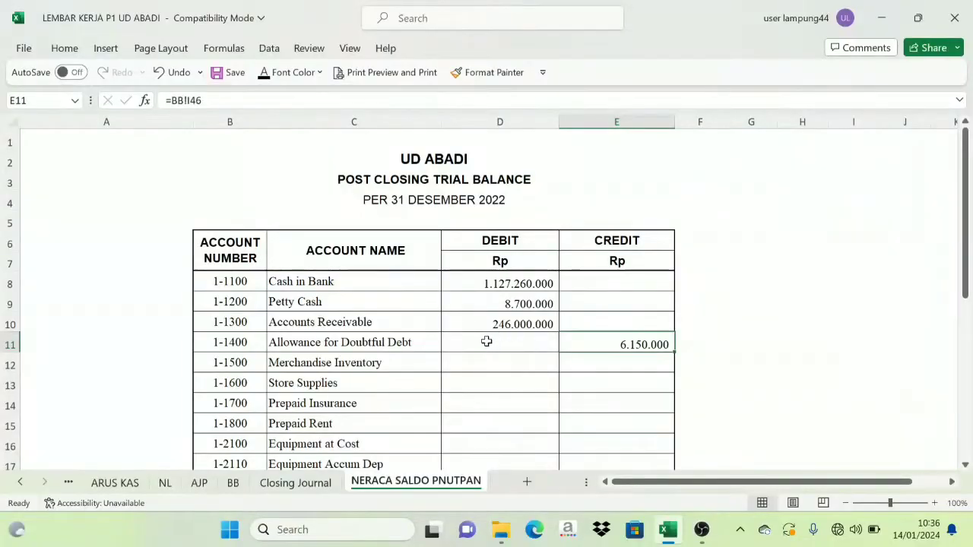
pyautogui.moveTo(486, 342); pyautogui.dragTo(586, 381)
pyautogui.click(275, 76)
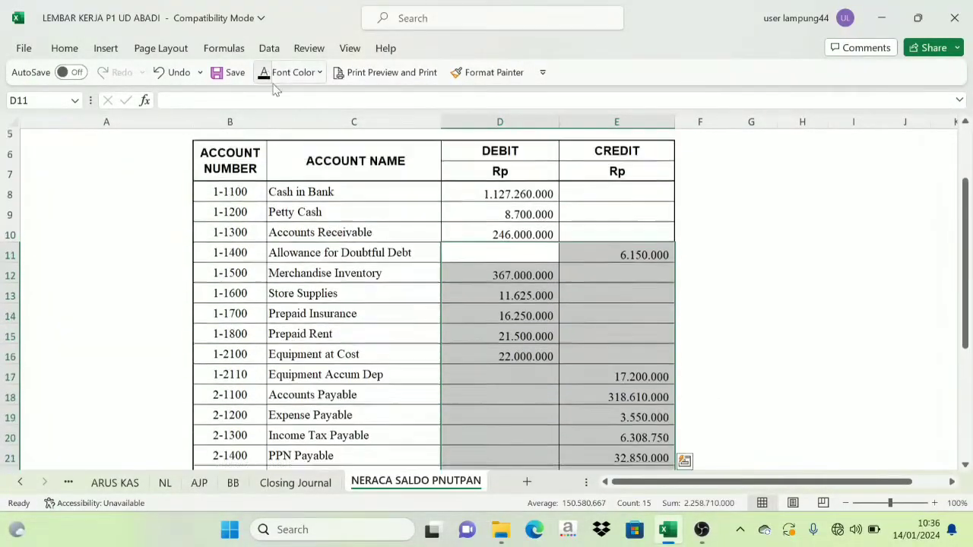
pyautogui.scroll(-4, 544, 328)
pyautogui.scroll(-1, 543, 327)
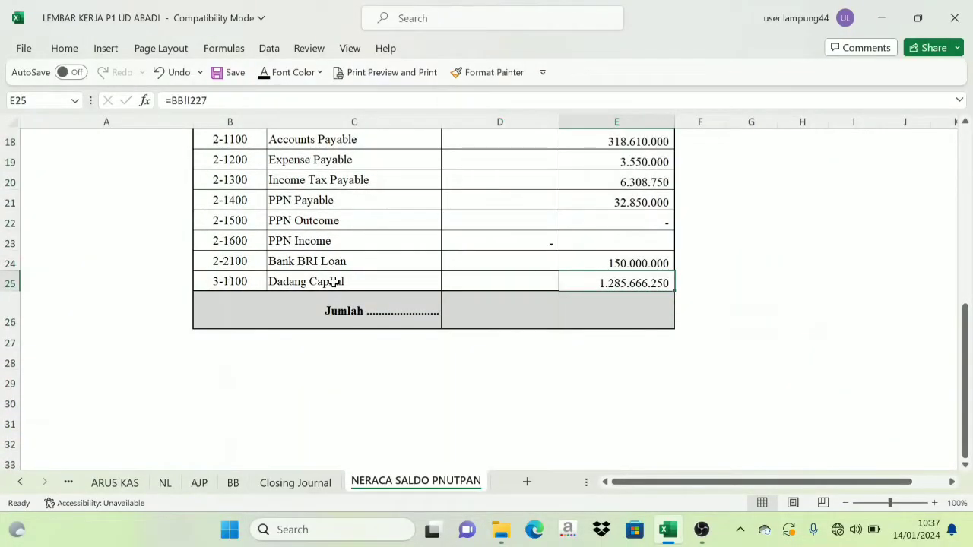
# Go through the BB ledgers to the owner's drawing and Income Summary accounts and examine their closing journal entries and balances
pyautogui.click(232, 483)
pyautogui.scroll(-14, 759, 278)
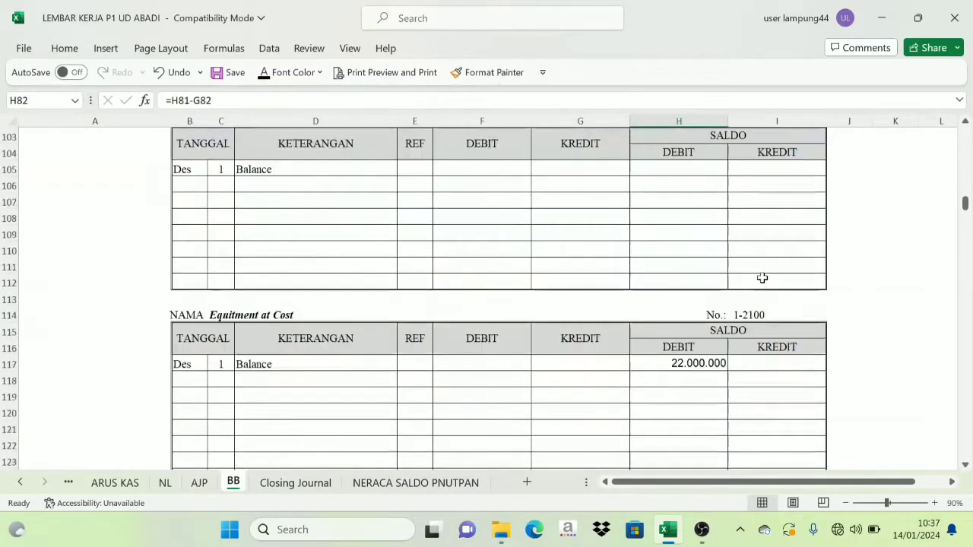
pyautogui.scroll(-20, 771, 289)
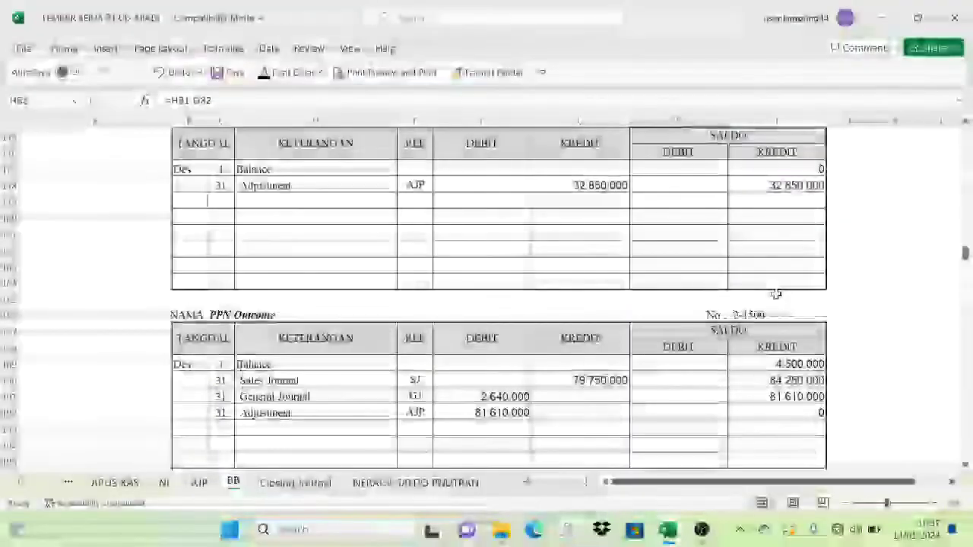
pyautogui.scroll(-8, 794, 291)
pyautogui.scroll(7, 795, 293)
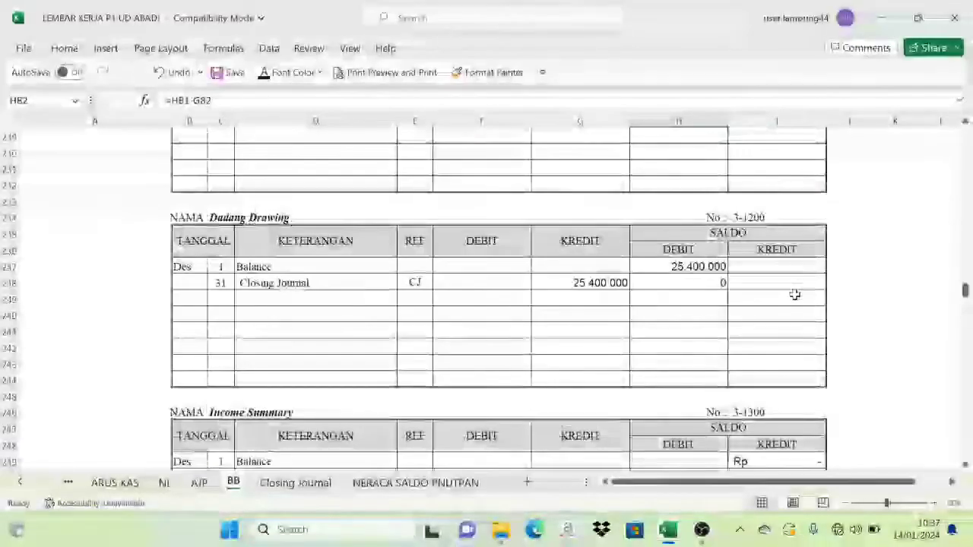
pyautogui.click(262, 283)
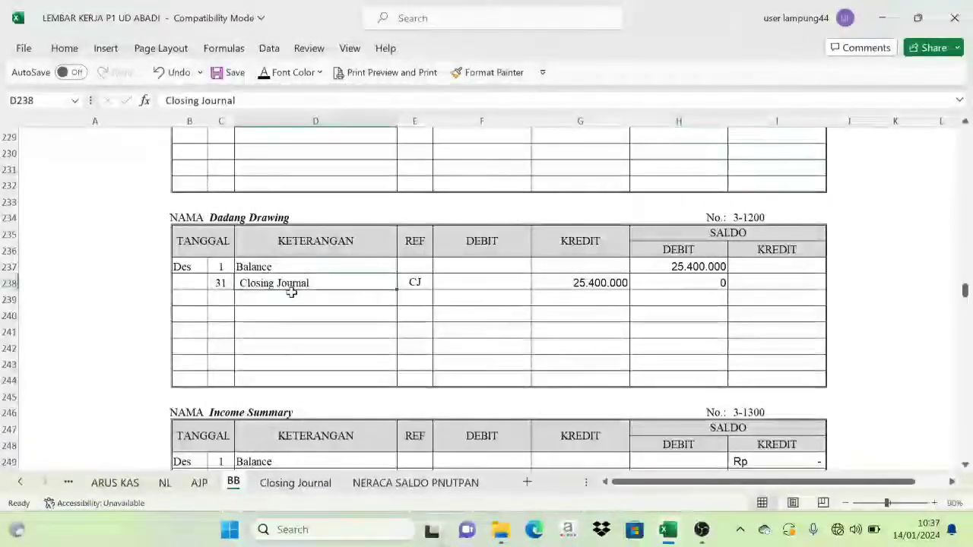
pyautogui.click(694, 283)
pyautogui.scroll(-3, 688, 410)
pyautogui.click(721, 361)
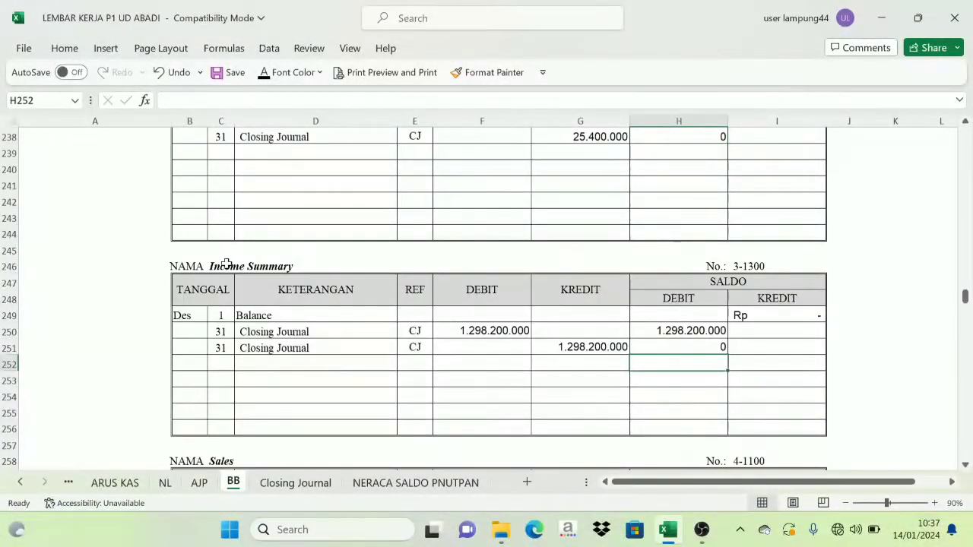
# Check the closed balances in BB from Sales to Freight Paid and return to the start of the post-closing trial balance
pyautogui.scroll(-7, 228, 266)
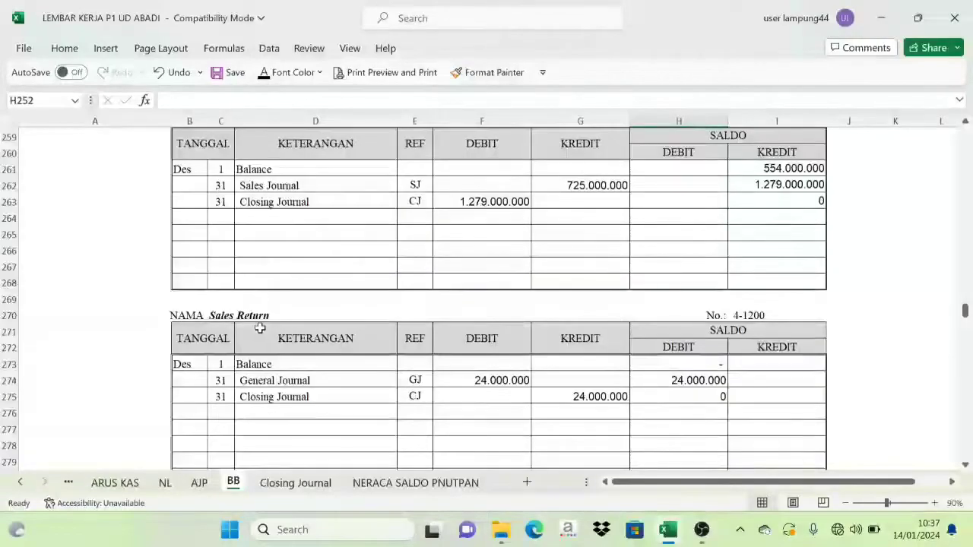
pyautogui.scroll(-13, 705, 384)
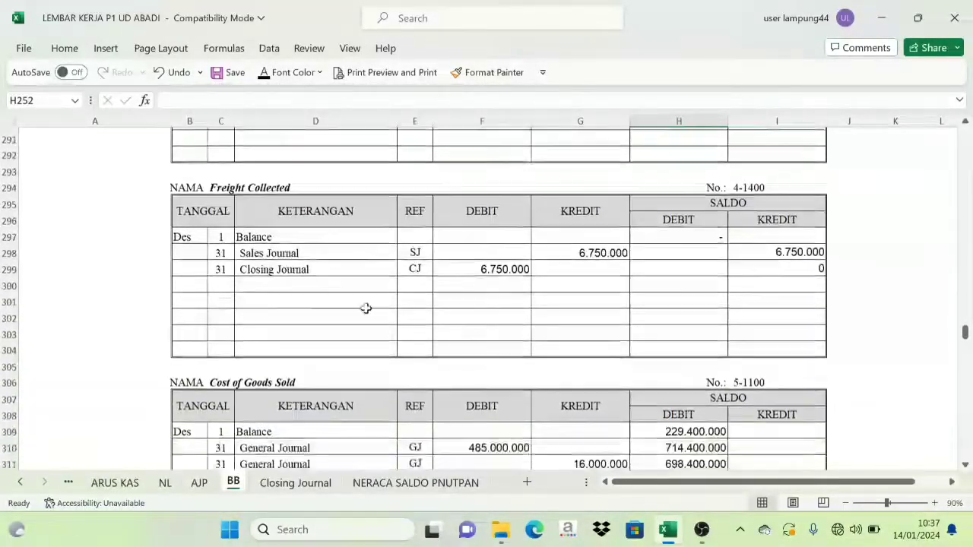
pyautogui.scroll(-1, 684, 334)
pyautogui.click(715, 302)
pyautogui.scroll(-3, 699, 342)
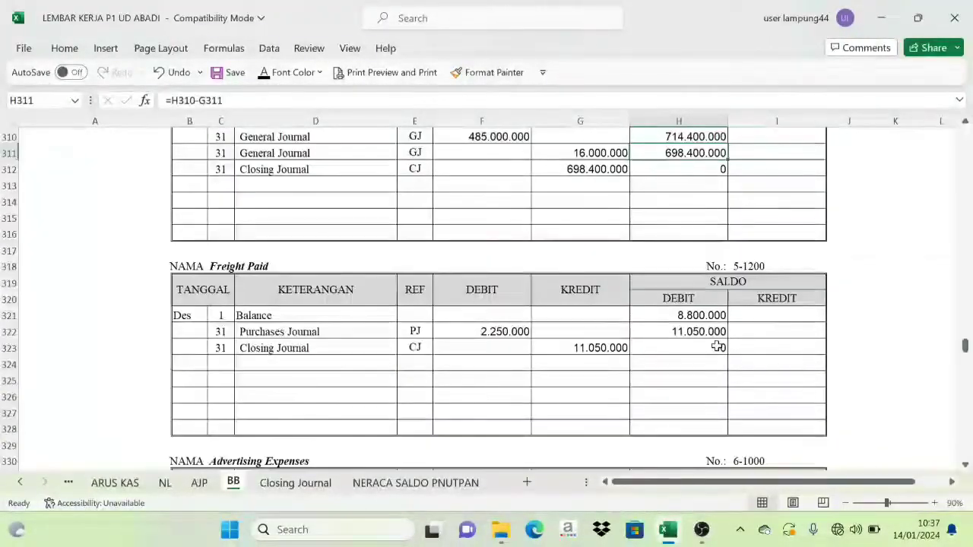
pyautogui.click(416, 483)
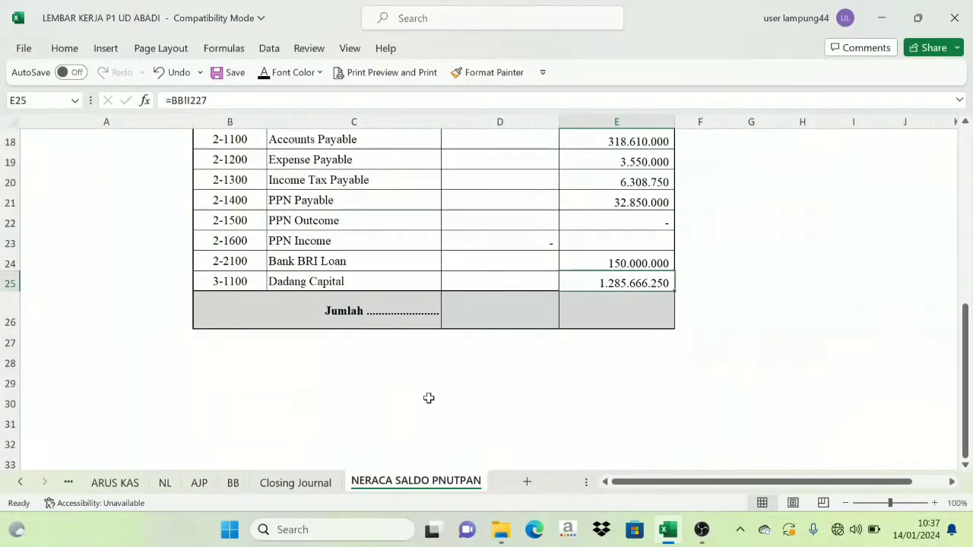
pyautogui.scroll(6, 428, 398)
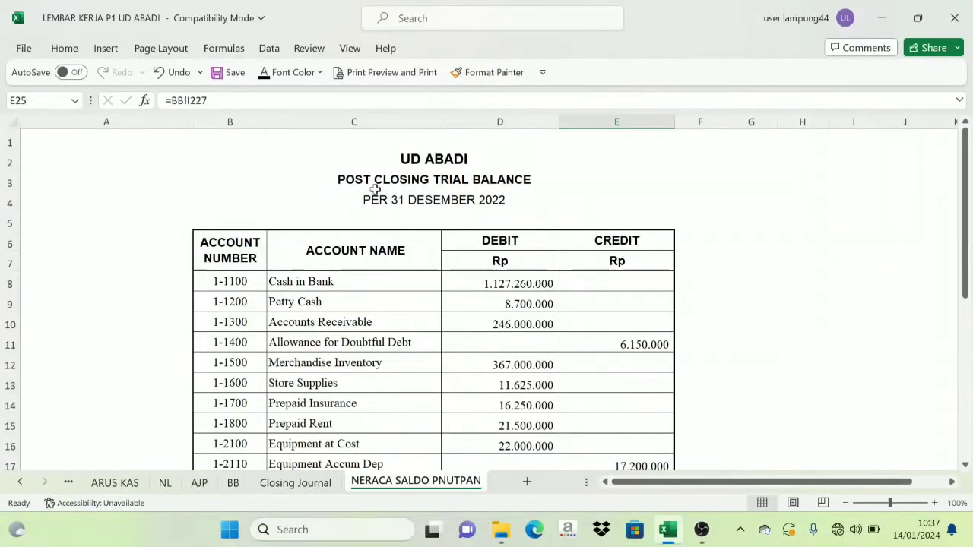
# Apply the black font colour to the debit and credit totals in D26:E26 of the post-closing trial balance's Jumlah row
pyautogui.scroll(-5, 534, 330)
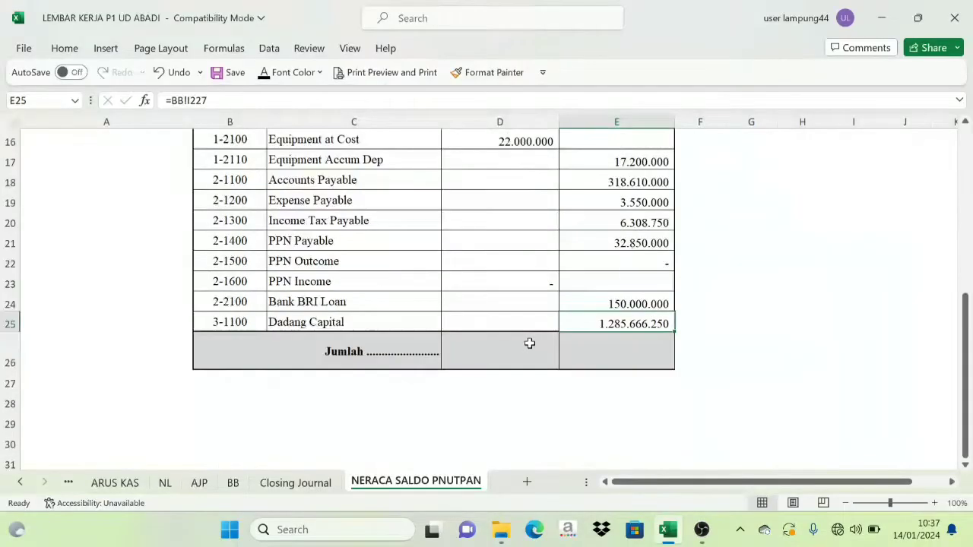
pyautogui.scroll(4, 527, 343)
pyautogui.moveTo(501, 225); pyautogui.dragTo(625, 360)
pyautogui.scroll(4, 549, 329)
pyautogui.scroll(-5, 425, 259)
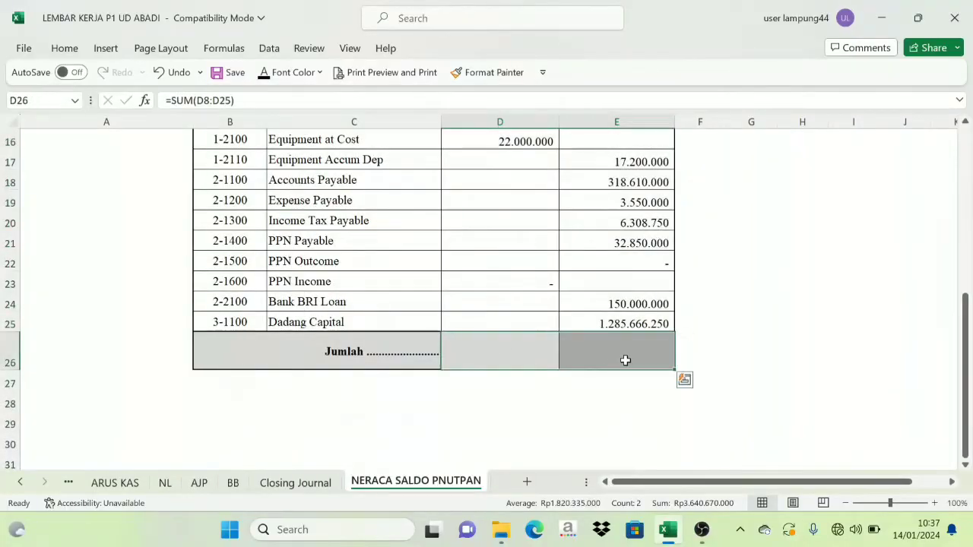
pyautogui.click(266, 72)
pyautogui.click(654, 280)
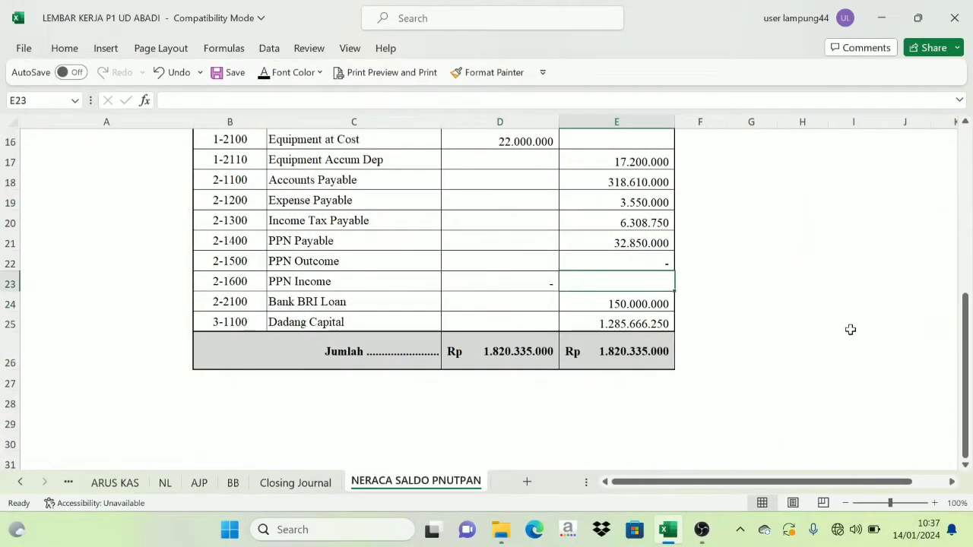
# Check that the debit and credit totals in D26 and E26 agree, glance at the Closing Journal and return to the trial balance
pyautogui.click(506, 352)
pyautogui.click(616, 354)
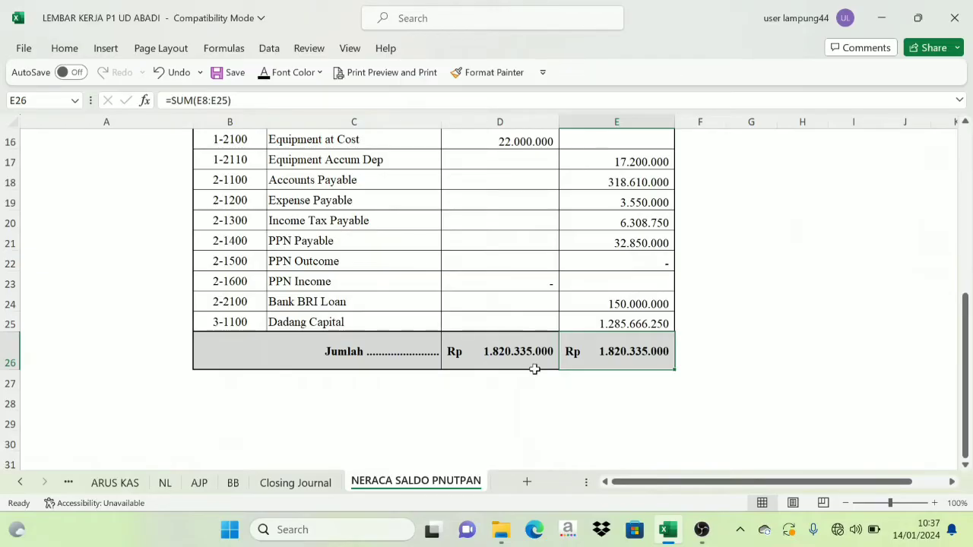
pyautogui.scroll(5, 588, 324)
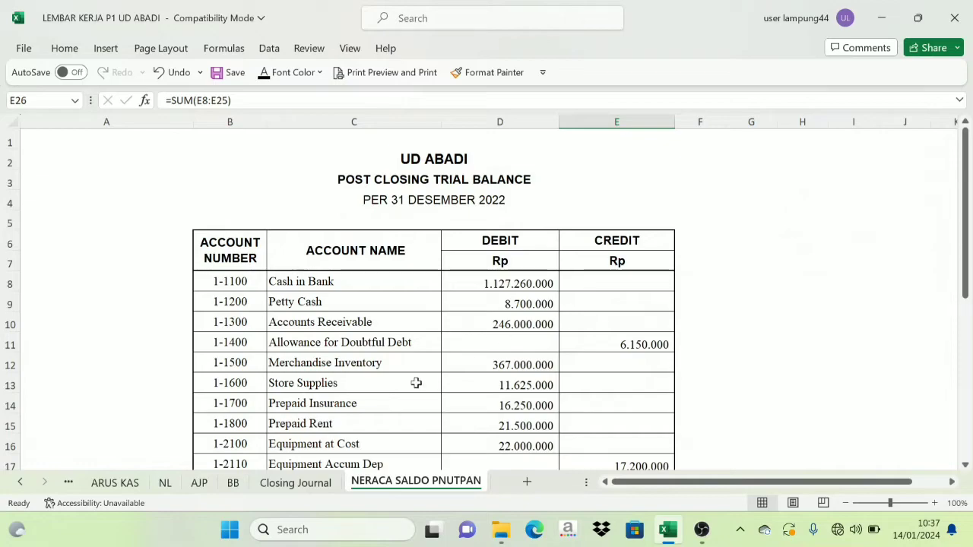
pyautogui.click(319, 482)
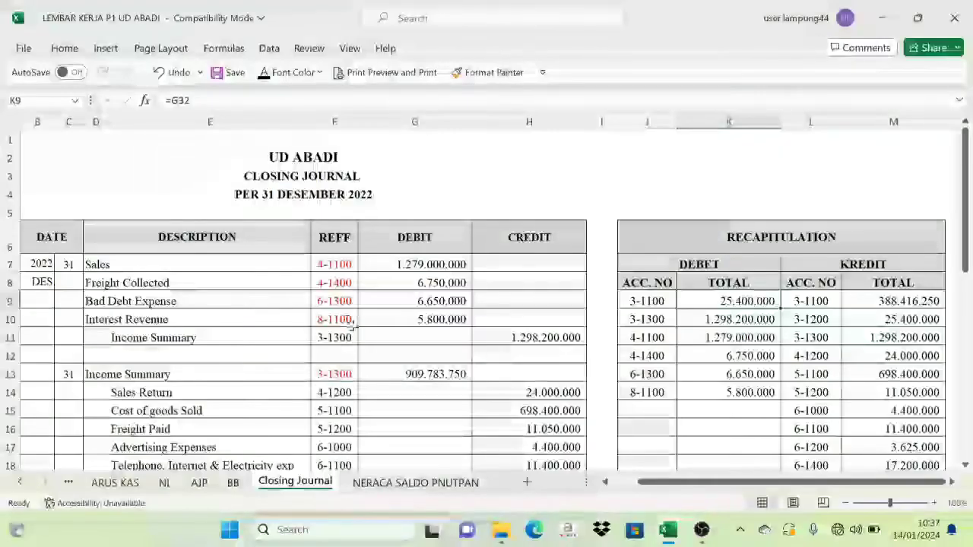
pyautogui.click(410, 482)
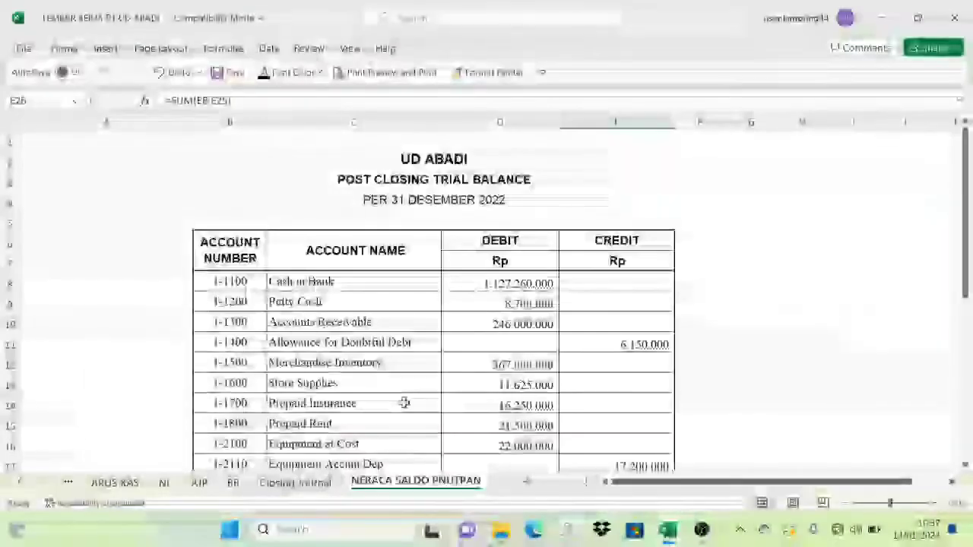